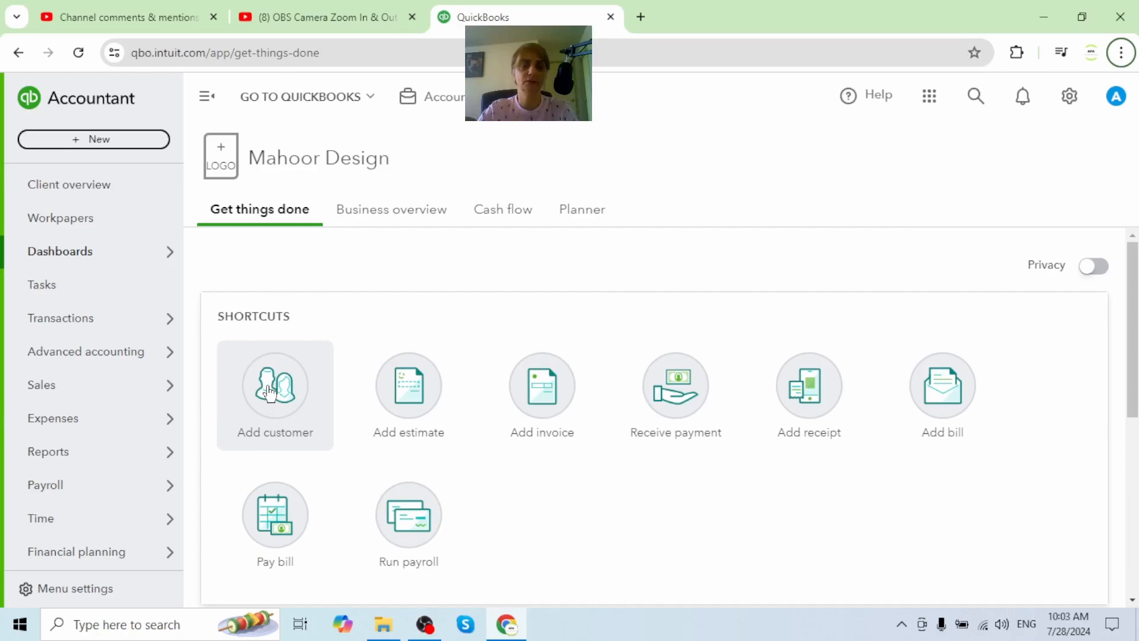
# Step: Open the bank transactions page
pyautogui.moveTo(60, 318)
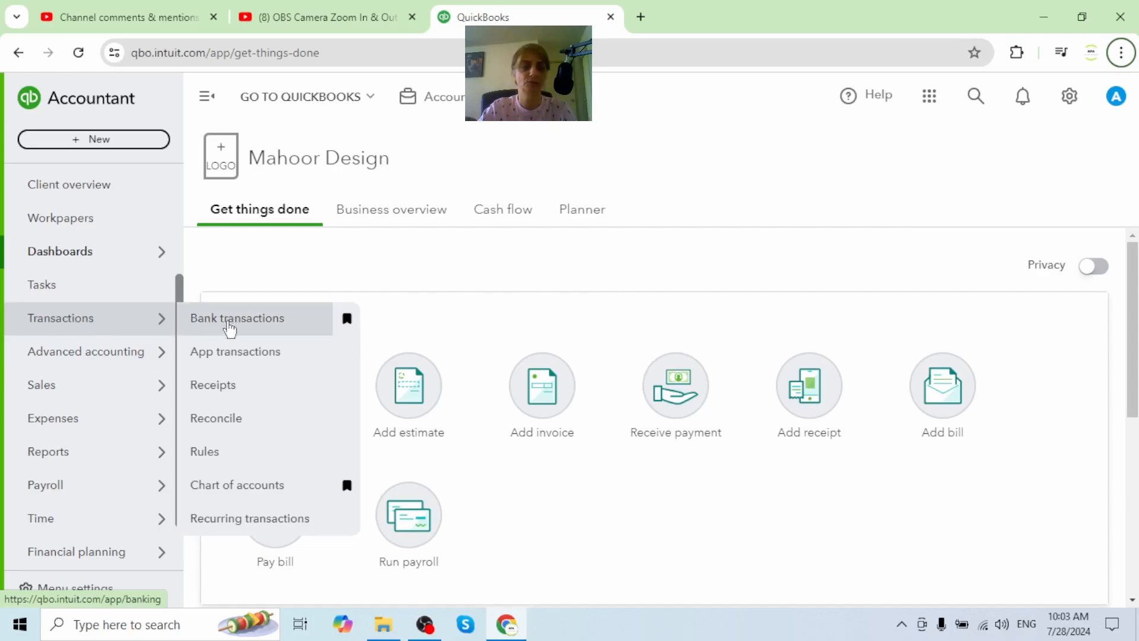
pyautogui.click(237, 327)
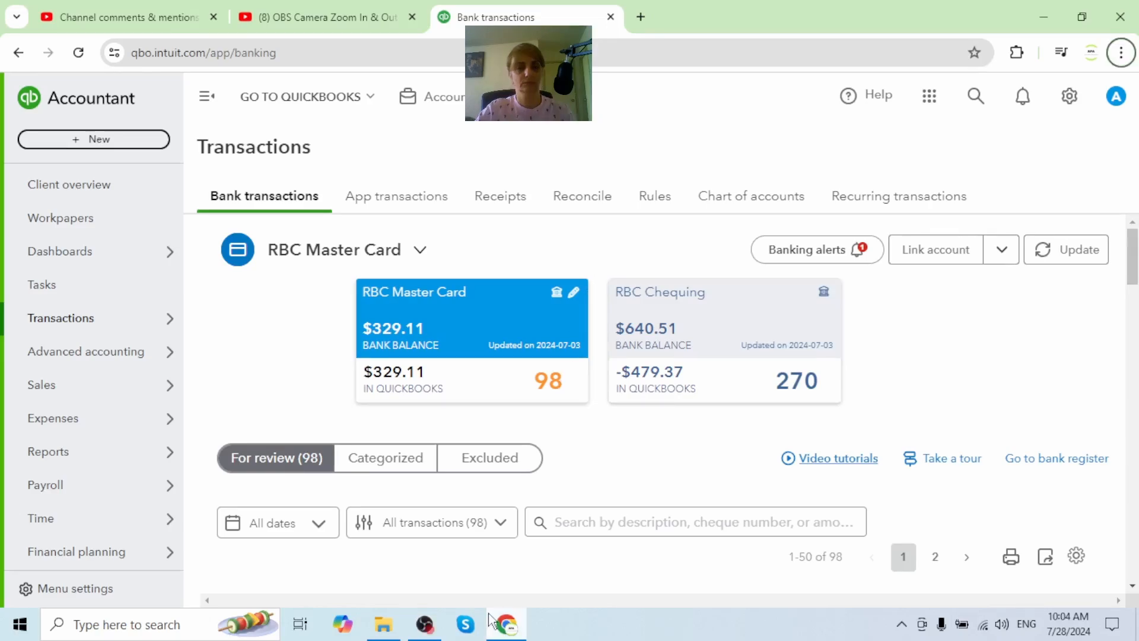
pyautogui.moveTo(24, 478)
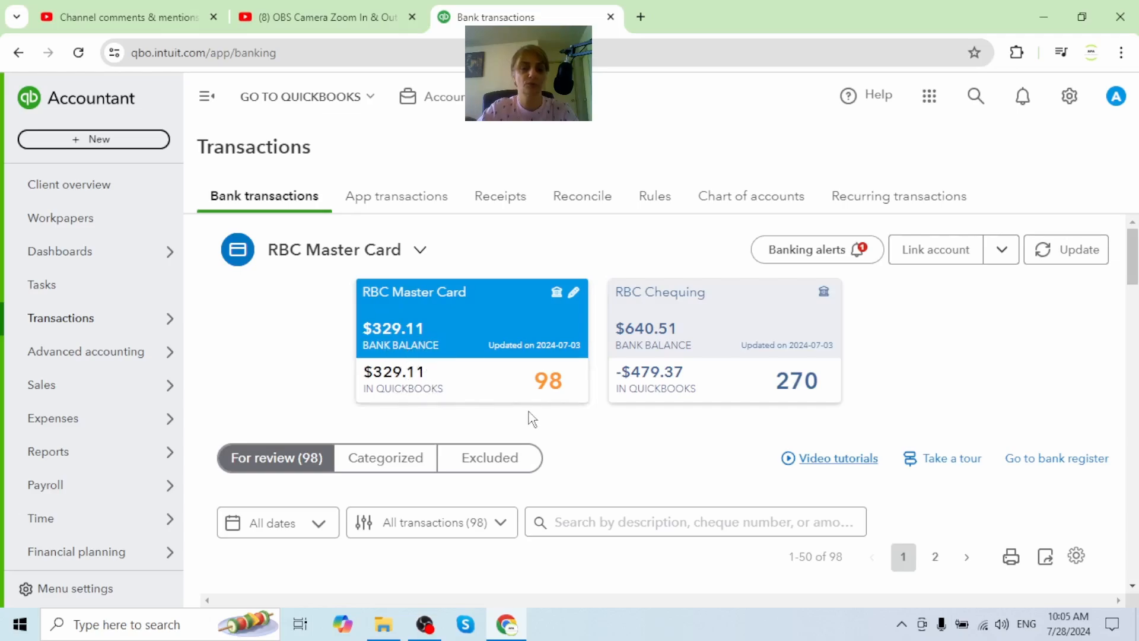
# Step: Examine the RBC Master Card transactions awaiting review, including their payees, suggested categories and amounts
pyautogui.scroll(-3, 529, 417)
pyautogui.scroll(-2, 531, 410)
pyautogui.scroll(4, 528, 385)
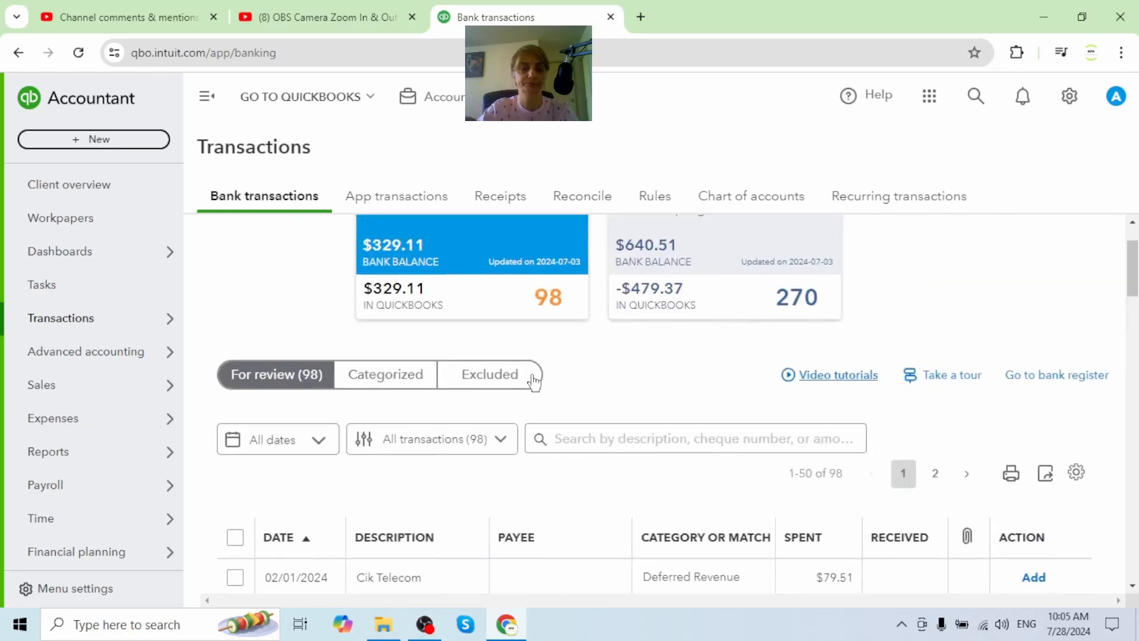
pyautogui.scroll(-3, 534, 380)
pyautogui.scroll(-6, 536, 383)
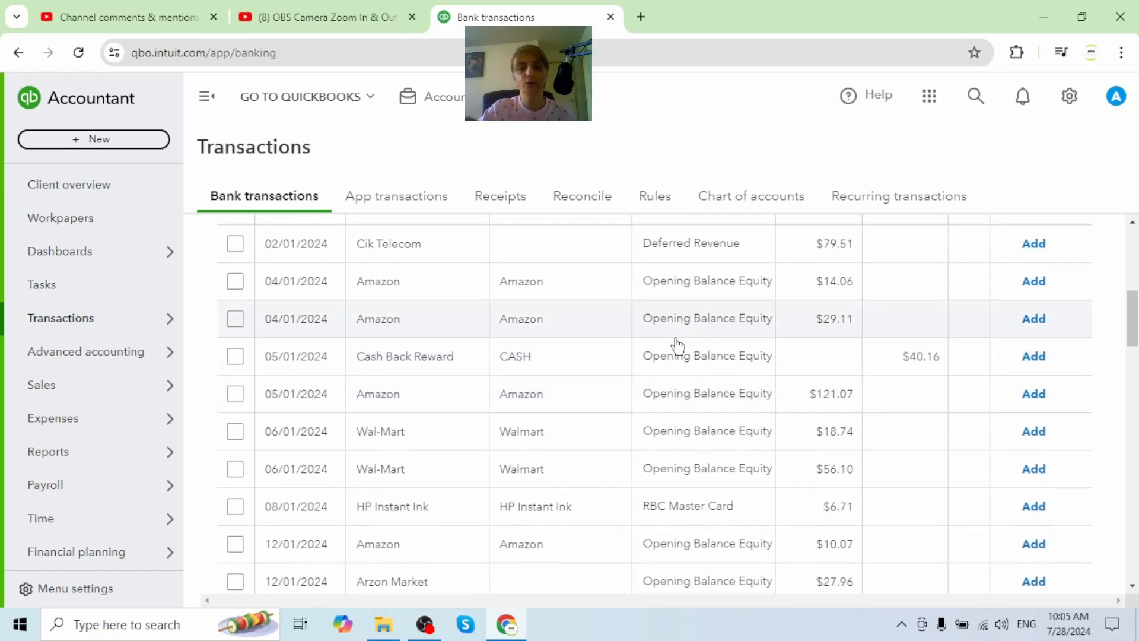
pyautogui.scroll(-10, 663, 411)
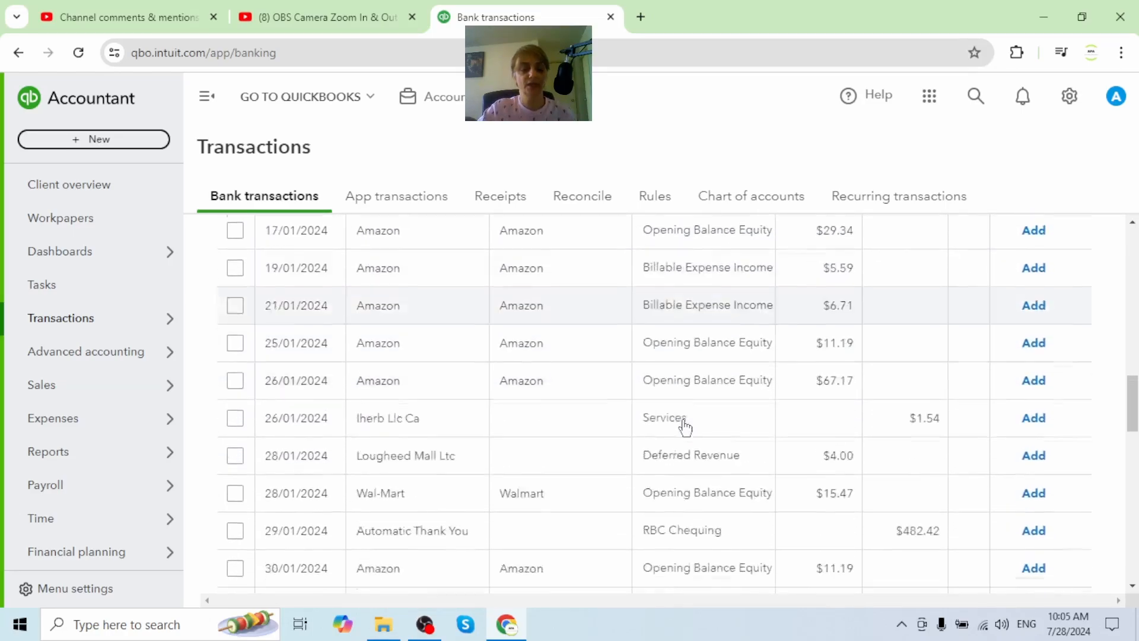
pyautogui.scroll(-4, 688, 444)
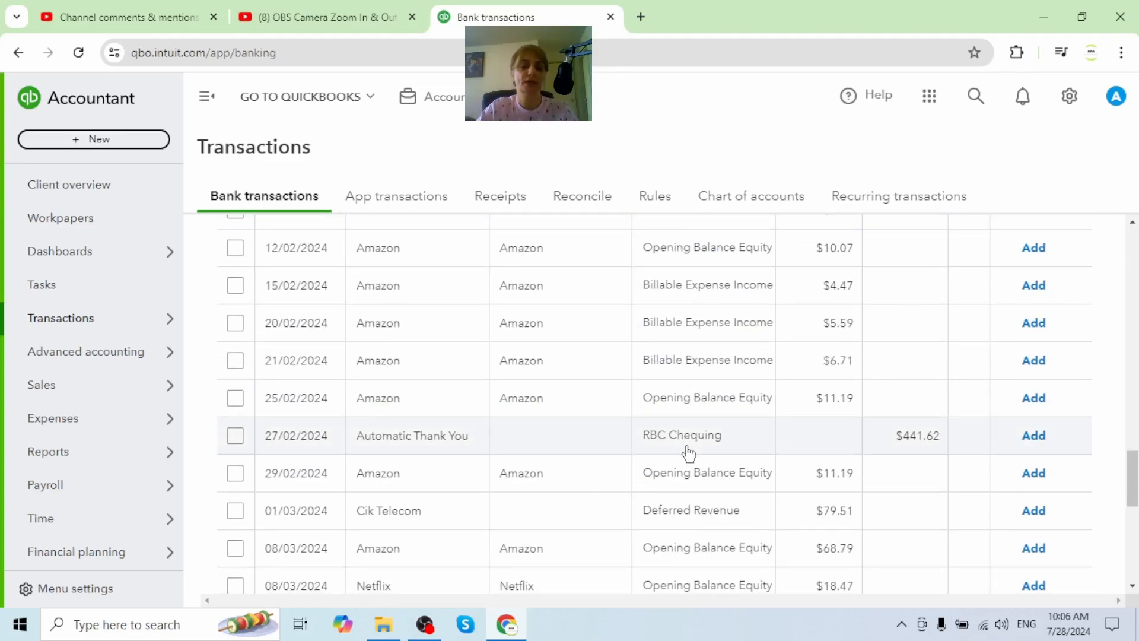
pyautogui.scroll(-9, 635, 431)
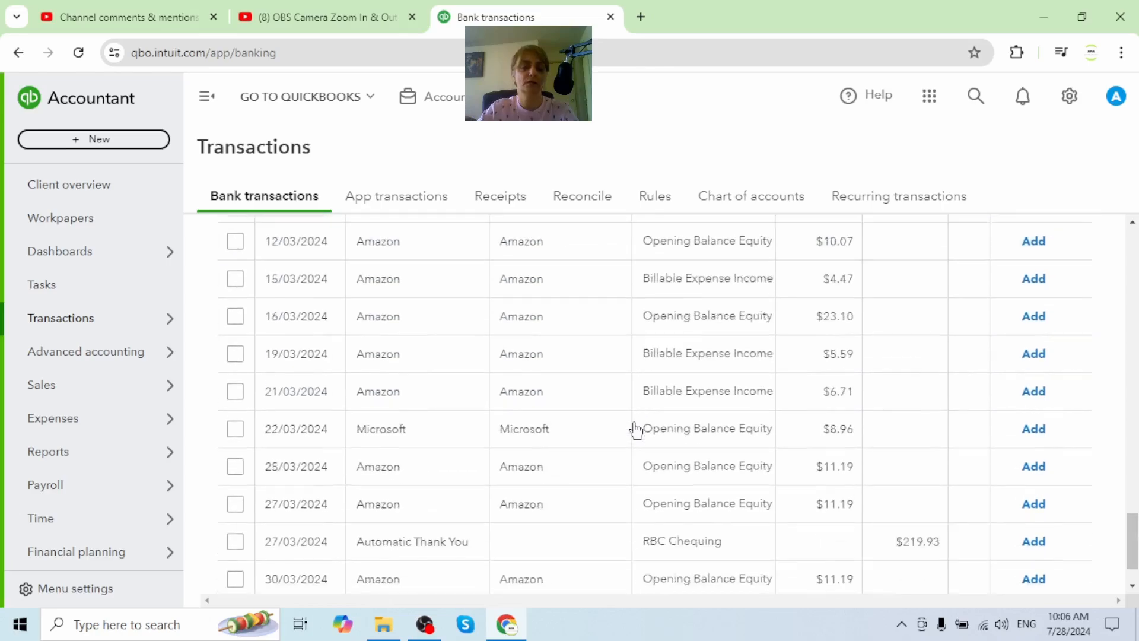
pyautogui.scroll(-1, 636, 430)
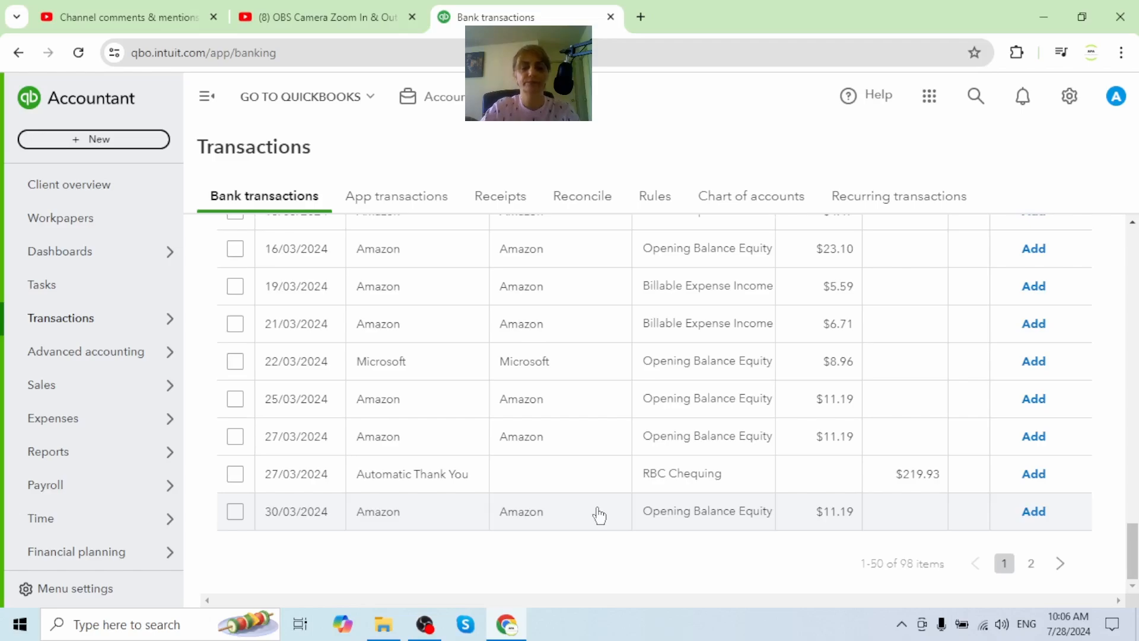
pyautogui.scroll(20, 483, 460)
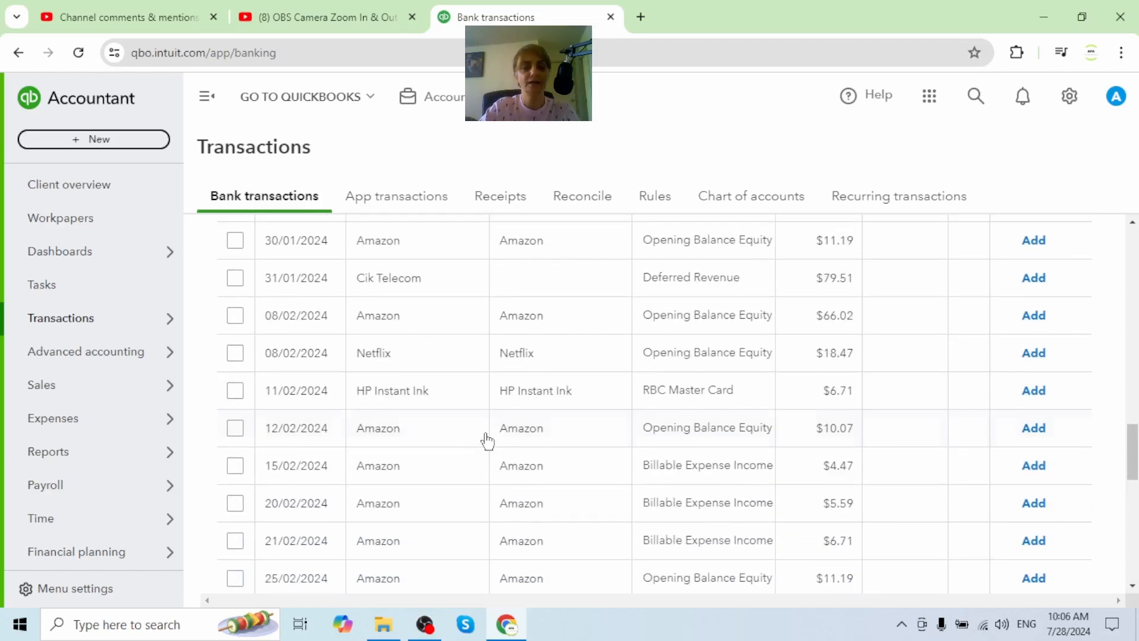
pyautogui.scroll(2, 491, 437)
pyautogui.scroll(-1, 491, 437)
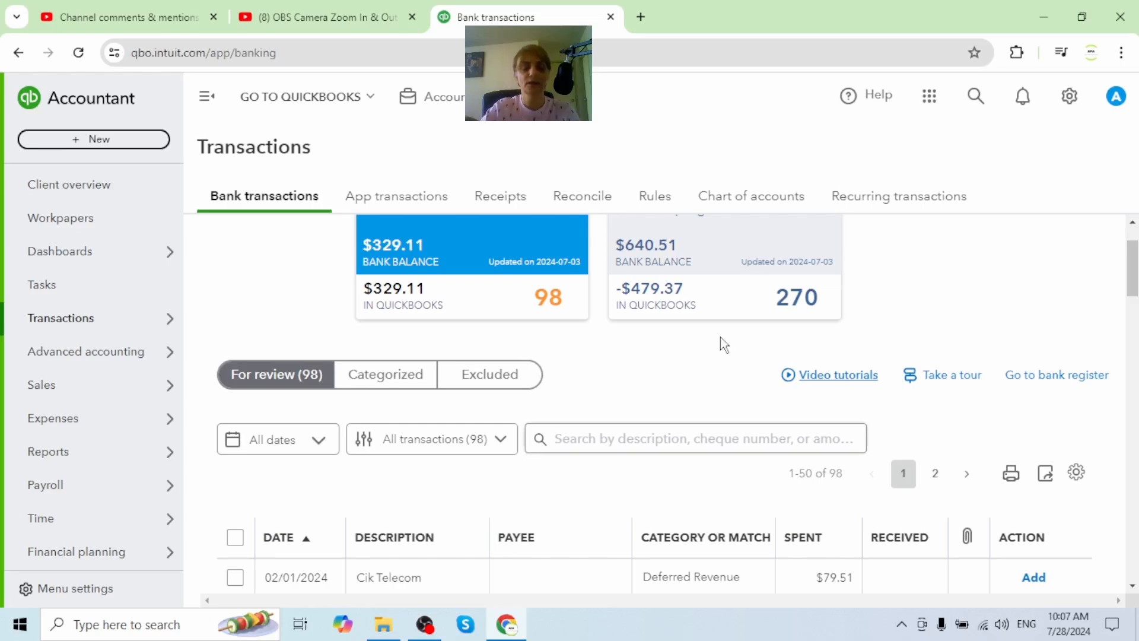
# Step: Search the RBC Master Card transactions awaiting review for "Starbucks"
pyautogui.click(593, 445)
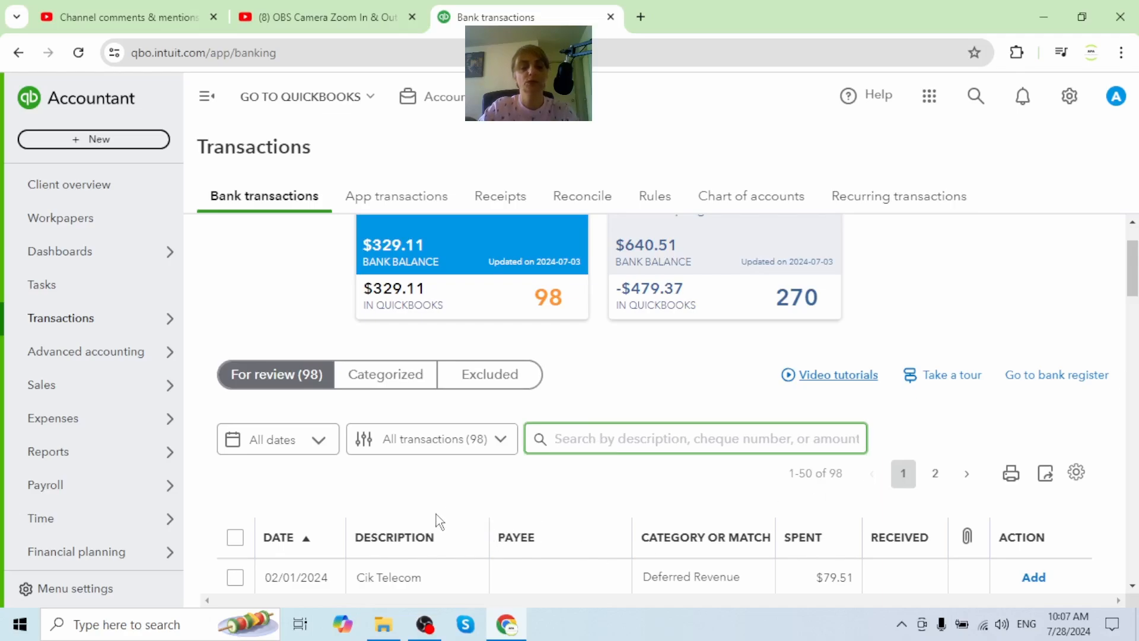
pyautogui.scroll(-2, 441, 522)
pyautogui.scroll(-1, 444, 522)
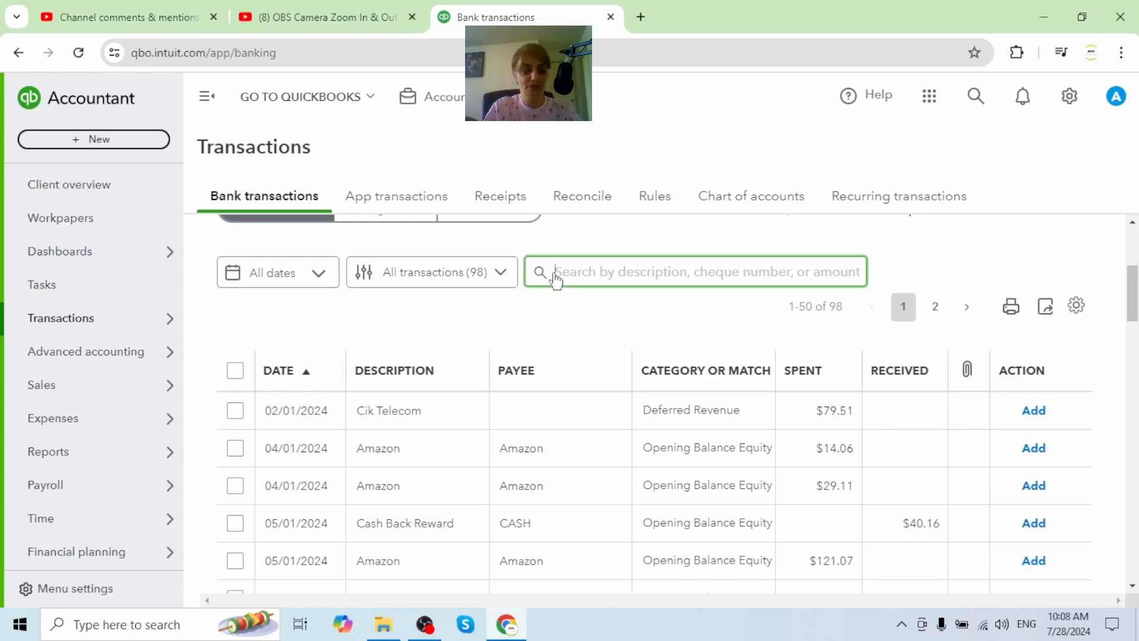
pyautogui.write('St')
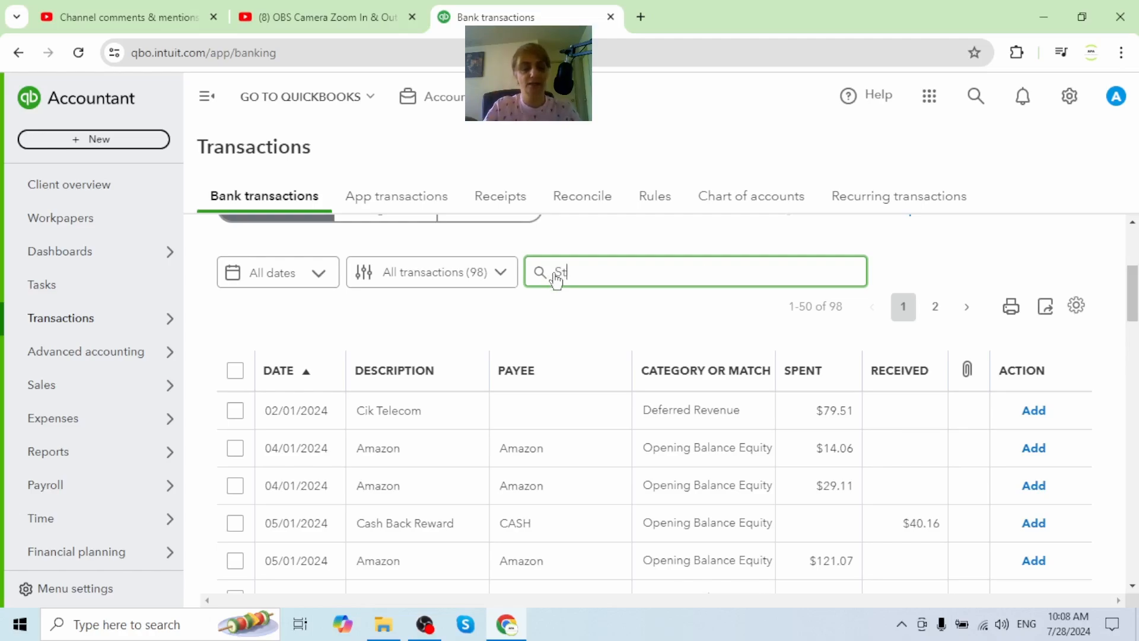
pyautogui.write('arbucks')
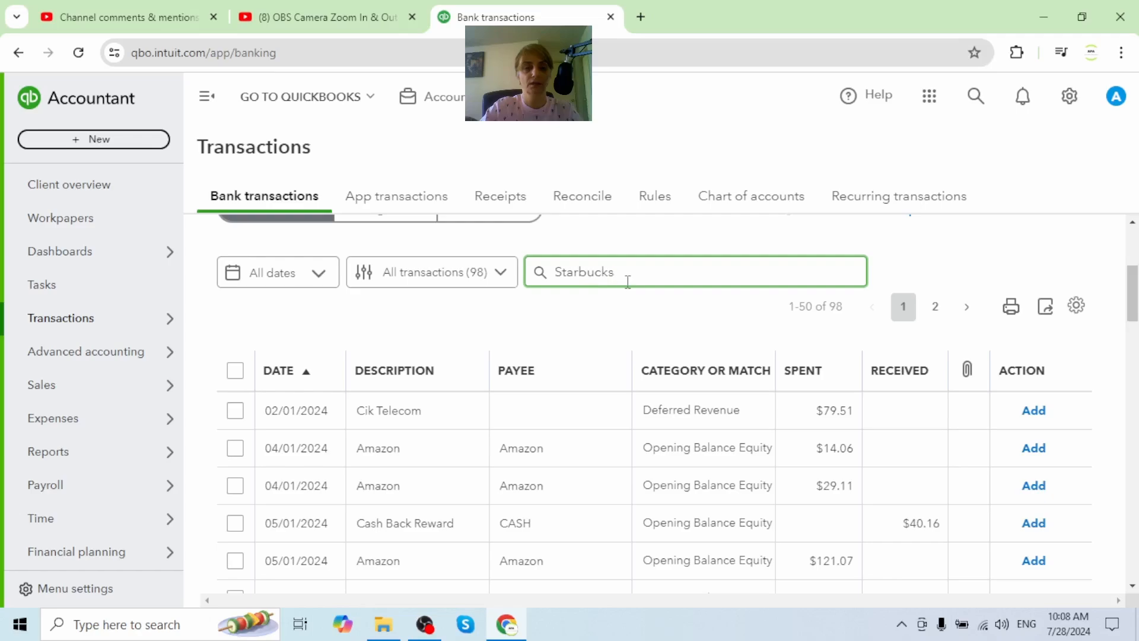
pyautogui.moveTo(619, 279); pyautogui.dragTo(550, 291)
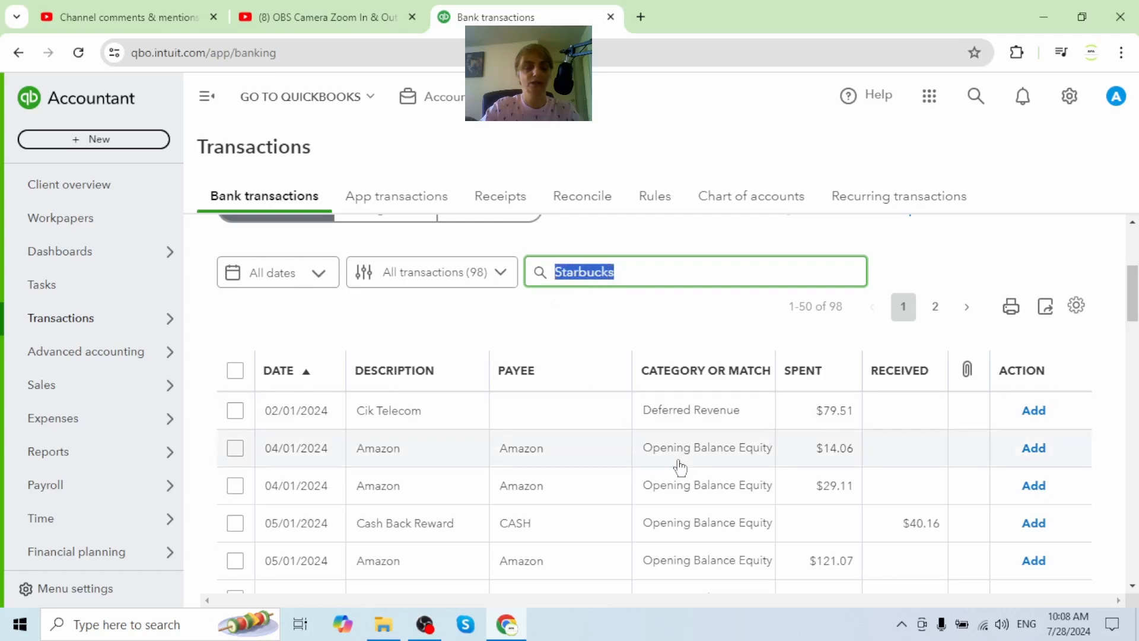
pyautogui.press('Return')
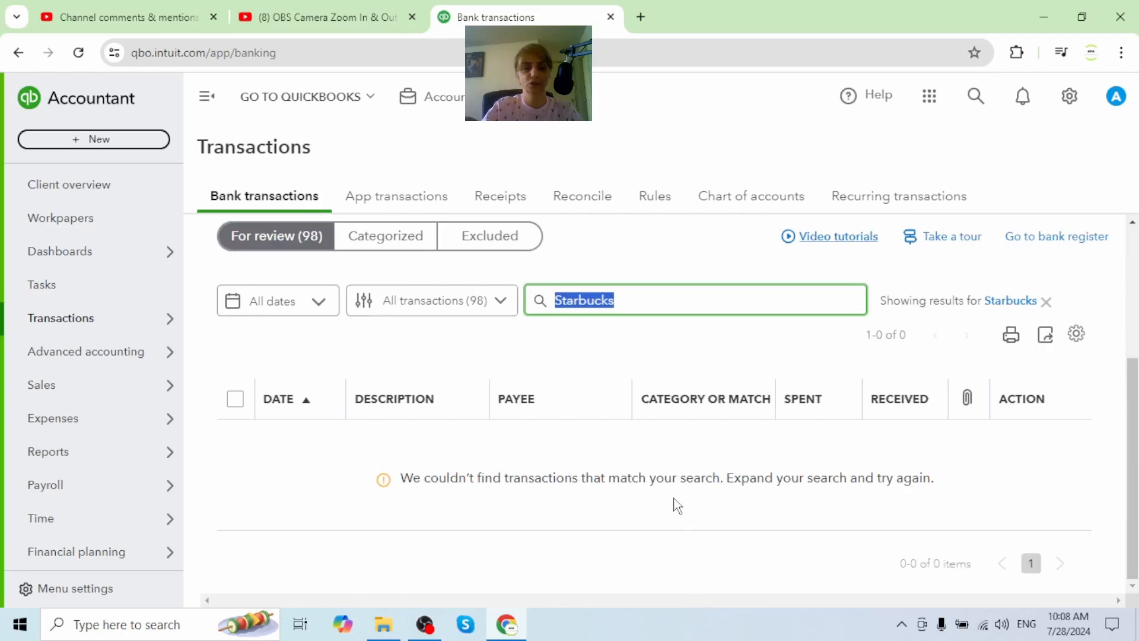
# Step: Check the categorized RBC Master Card transactions for Starbucks entries
pyautogui.scroll(3, 634, 393)
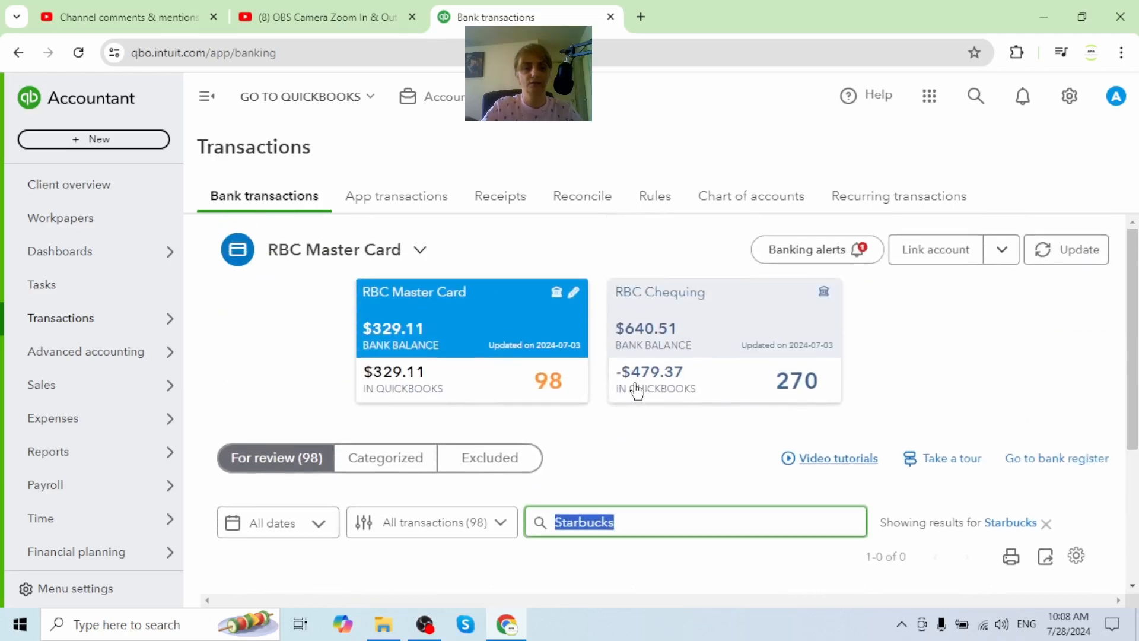
pyautogui.scroll(-1, 636, 389)
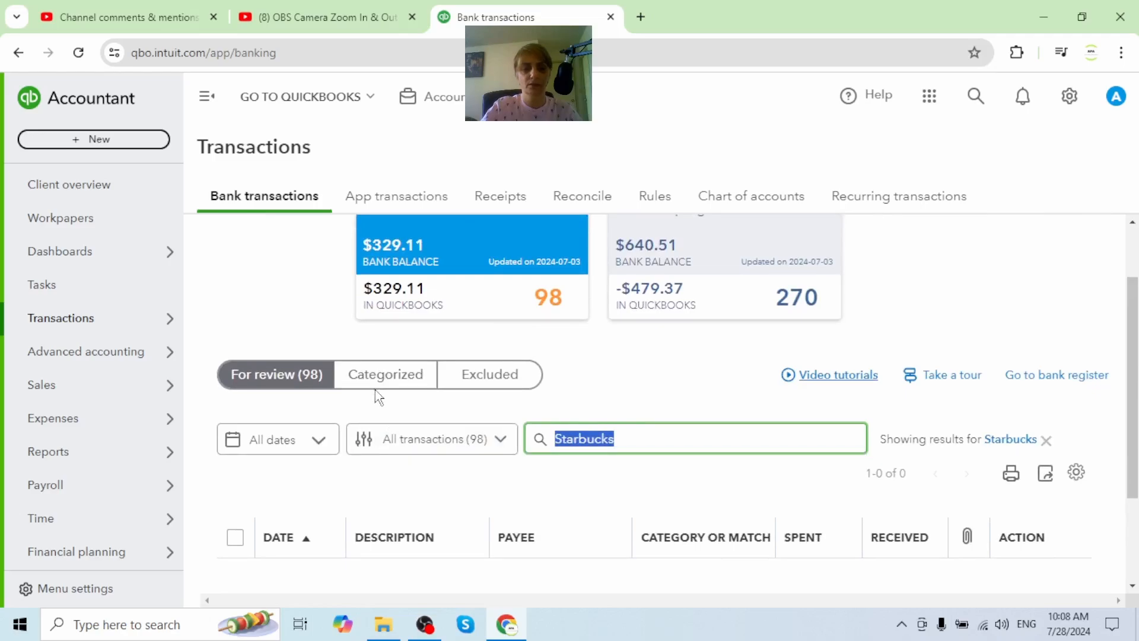
pyautogui.click(385, 375)
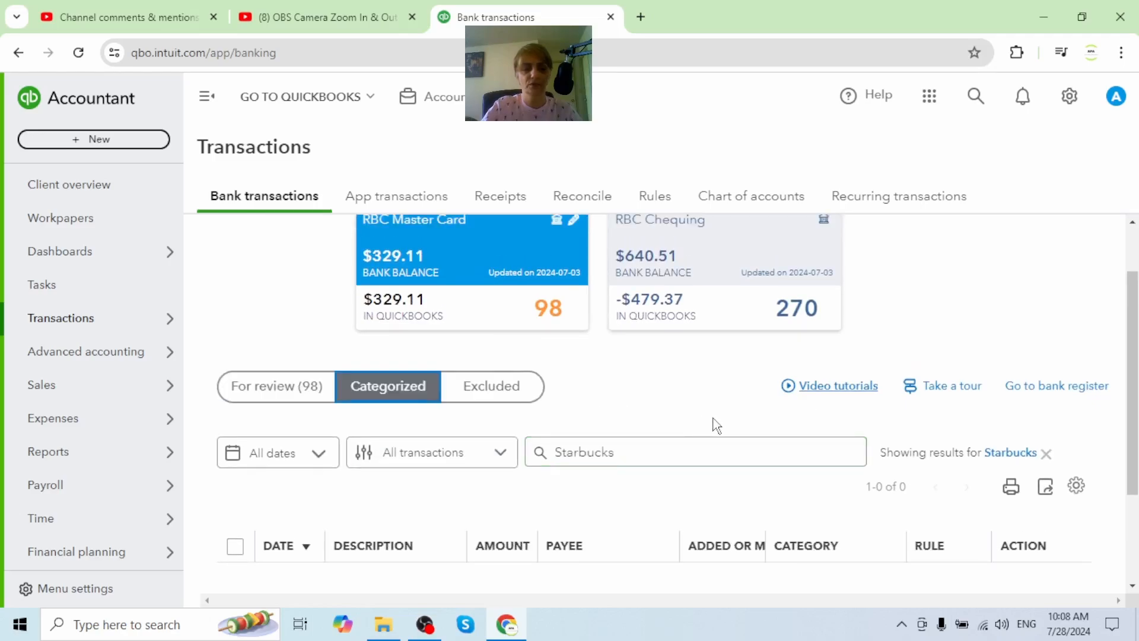
pyautogui.scroll(-1, 714, 425)
pyautogui.scroll(3, 712, 415)
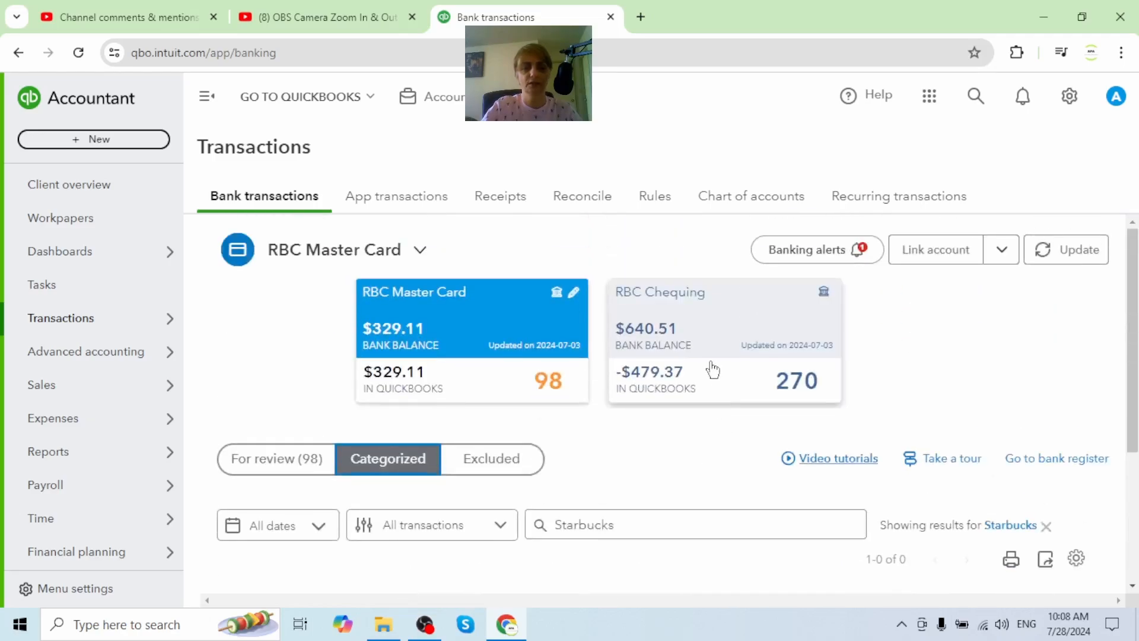
# Step: Switch to the RBC Chequing account and look through its Starbucks transactions awaiting review
pyautogui.click(795, 395)
pyautogui.scroll(-2, 801, 403)
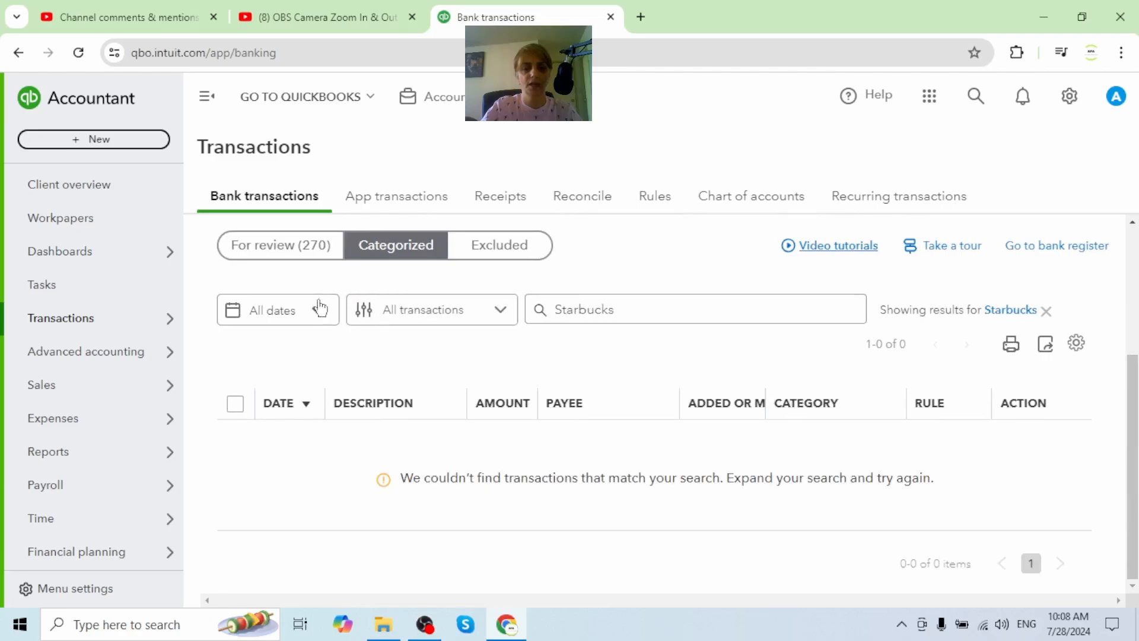
pyautogui.click(301, 246)
pyautogui.scroll(-2, 748, 383)
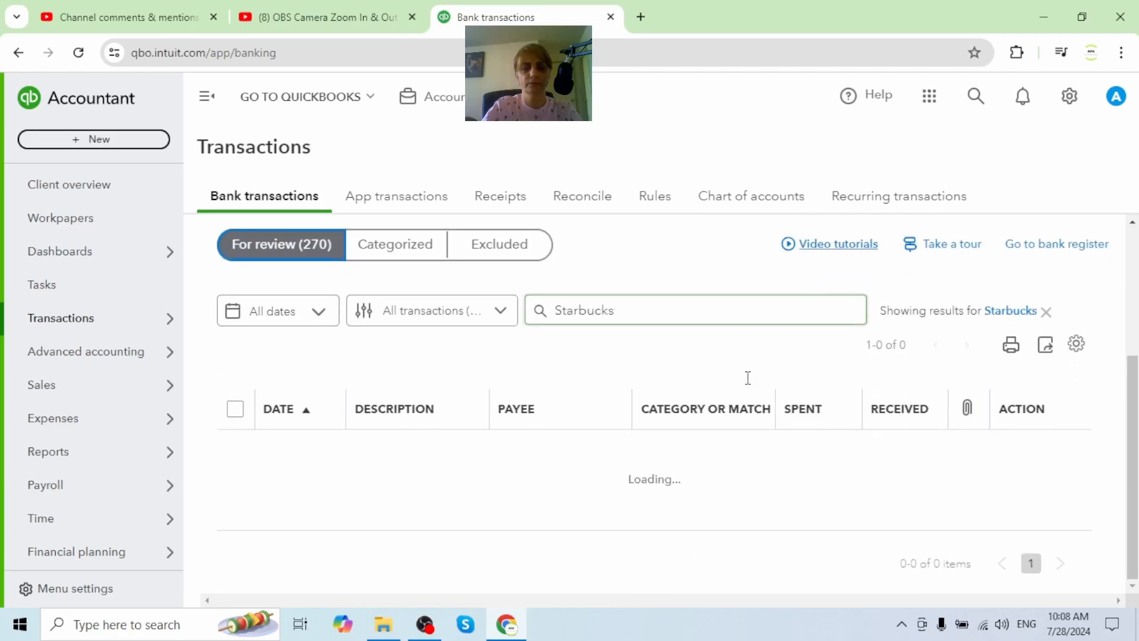
pyautogui.scroll(-10, 747, 378)
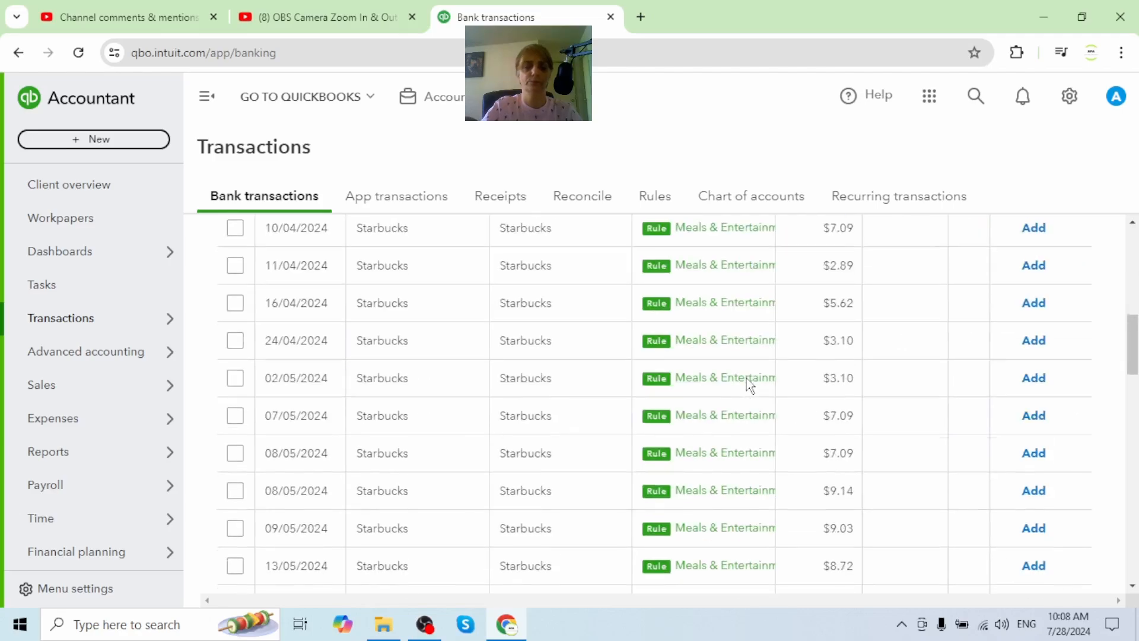
pyautogui.scroll(4, 749, 379)
pyautogui.scroll(8, 749, 379)
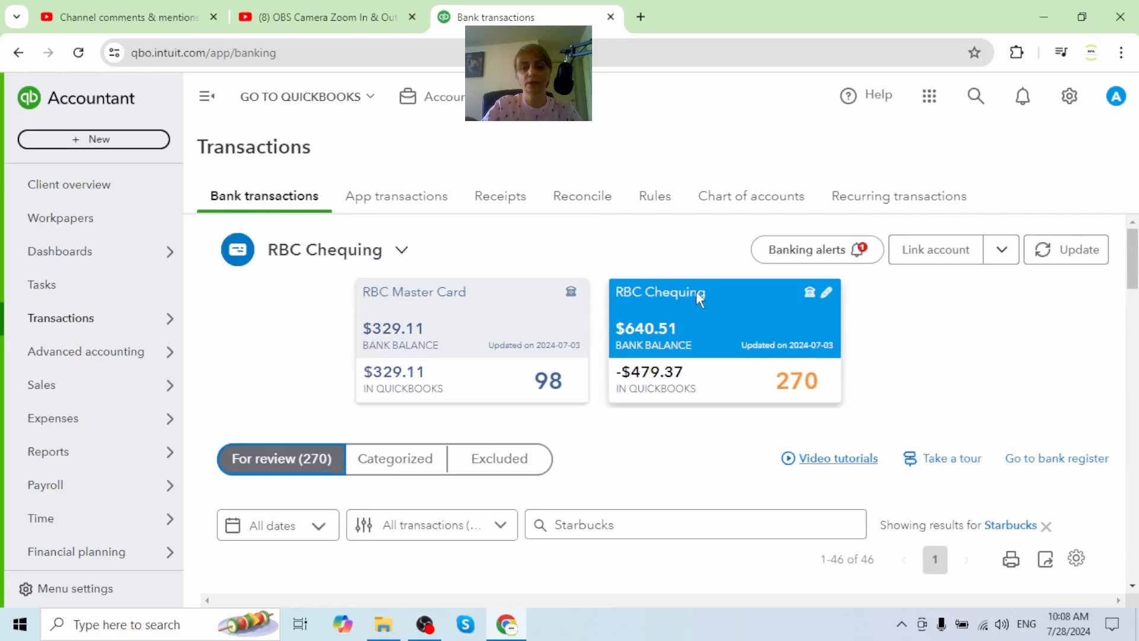
pyautogui.scroll(-3, 710, 429)
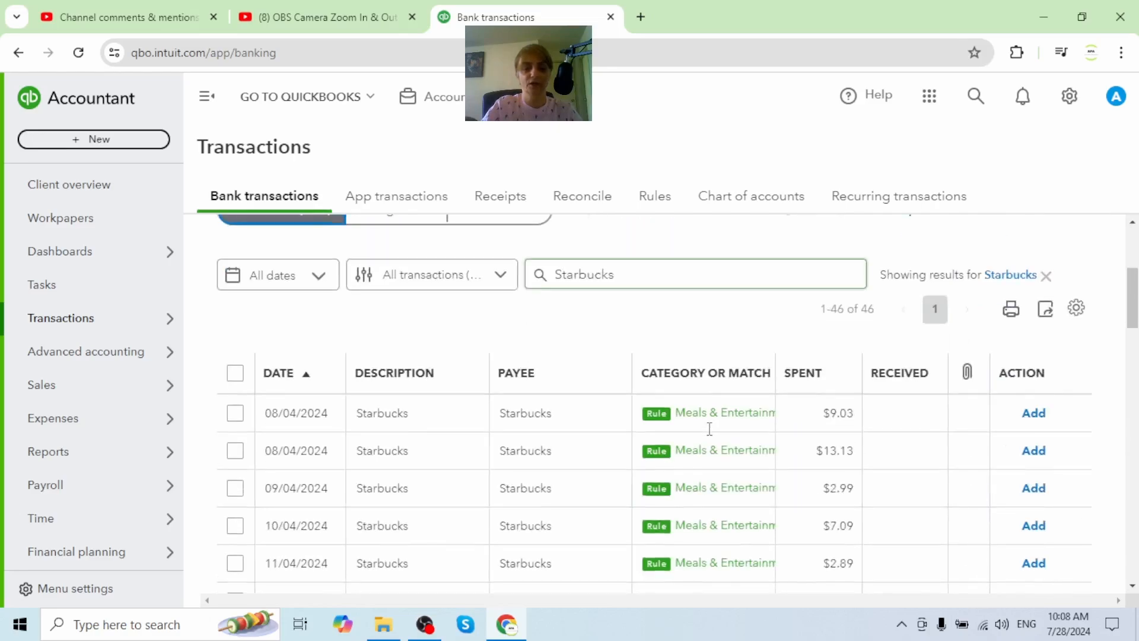
pyautogui.scroll(3, 471, 343)
pyautogui.scroll(-4, 650, 380)
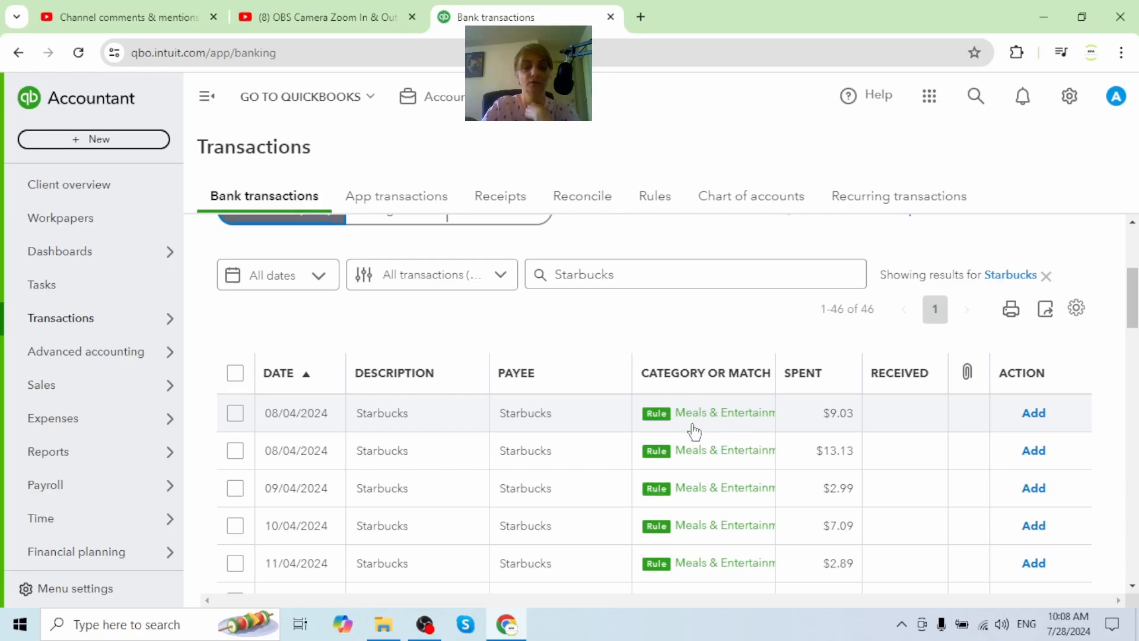
# Step: Check the payee, category and memo of the $9.03 Starbucks transaction dated 08/04/2024, and add it under Meals & Entertainment
pyautogui.click(543, 423)
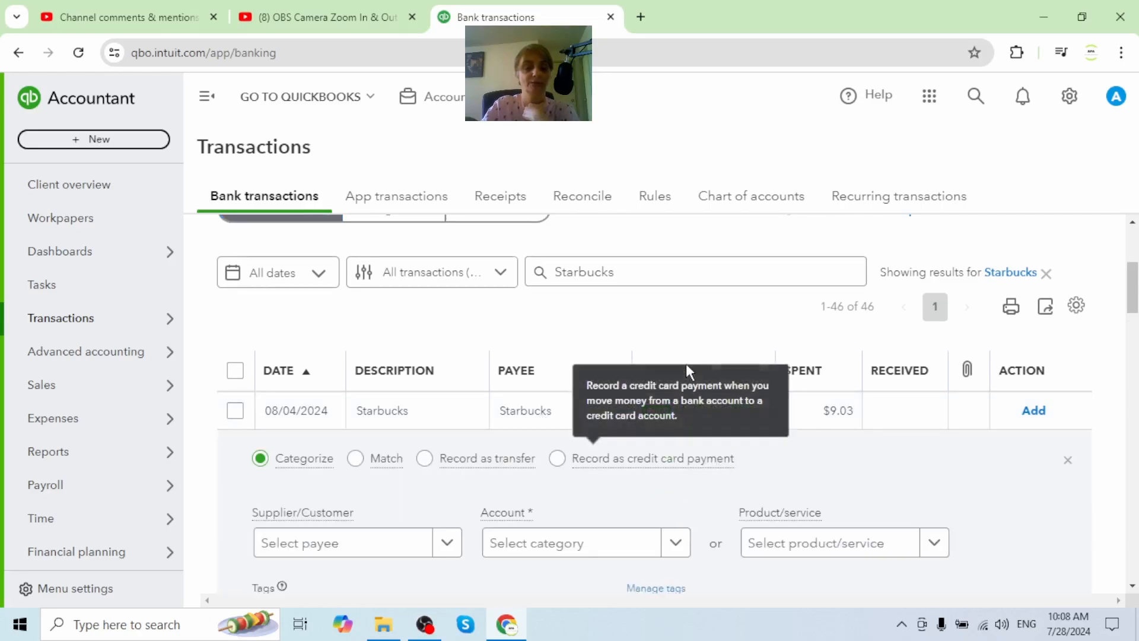
pyautogui.scroll(-1, 665, 374)
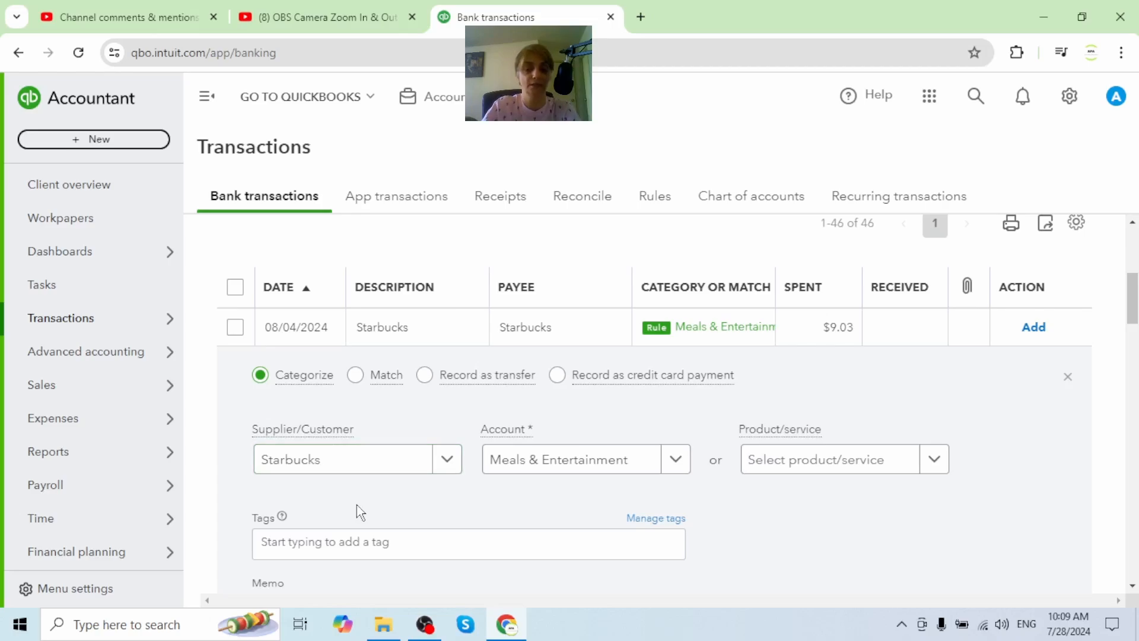
pyautogui.moveTo(493, 426)
pyautogui.scroll(-3, 635, 500)
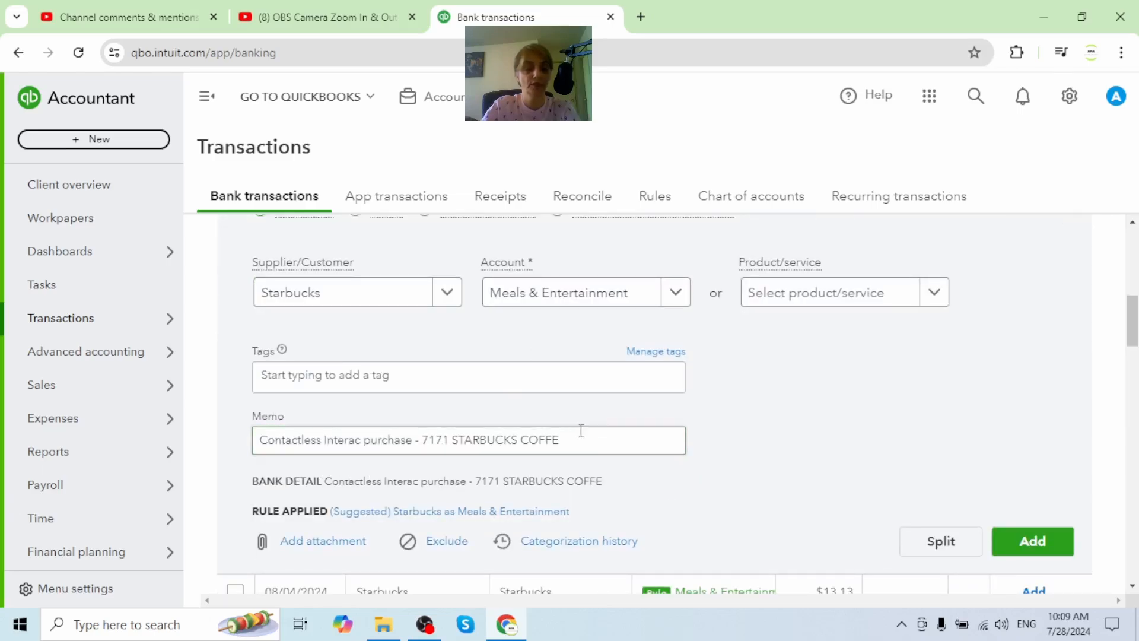
pyautogui.moveTo(580, 440); pyautogui.dragTo(266, 456)
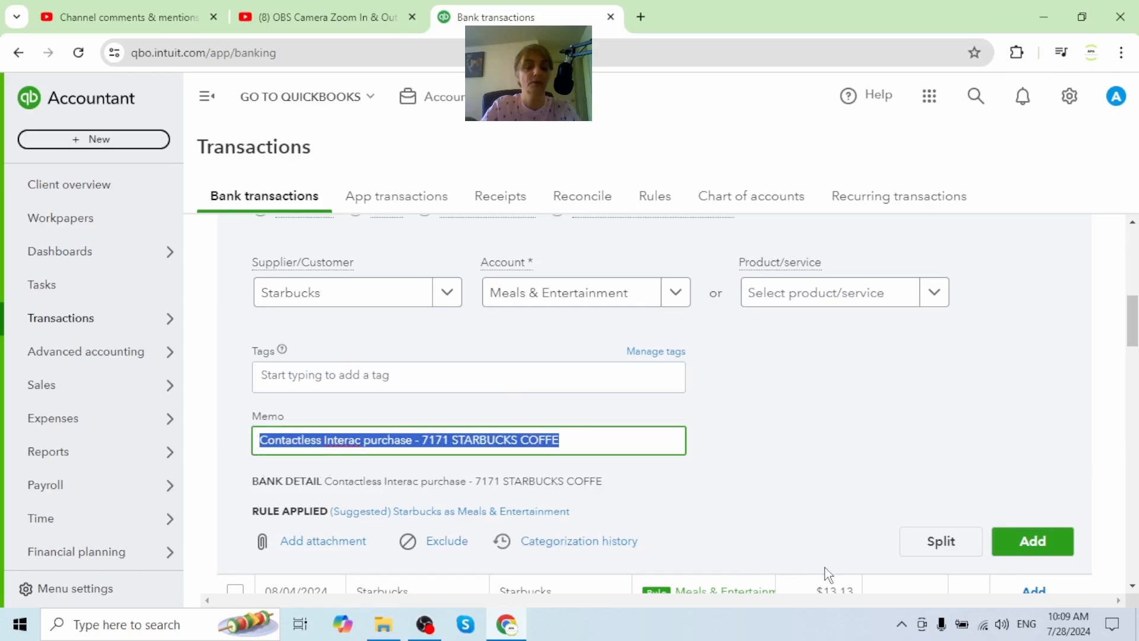
pyautogui.scroll(-1, 735, 493)
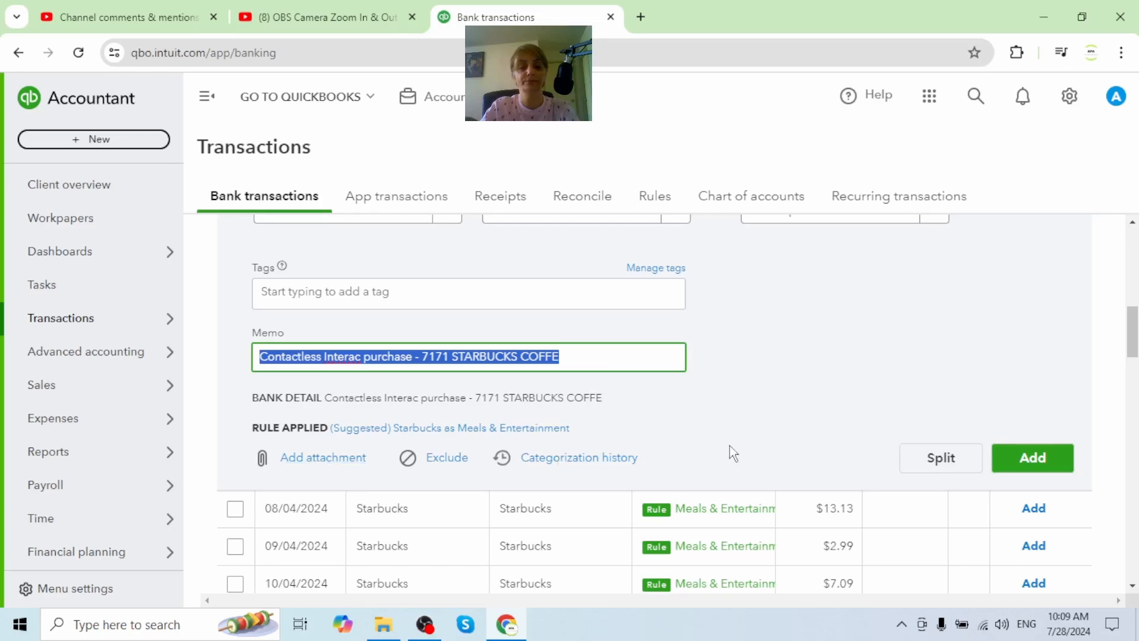
pyautogui.scroll(3, 624, 340)
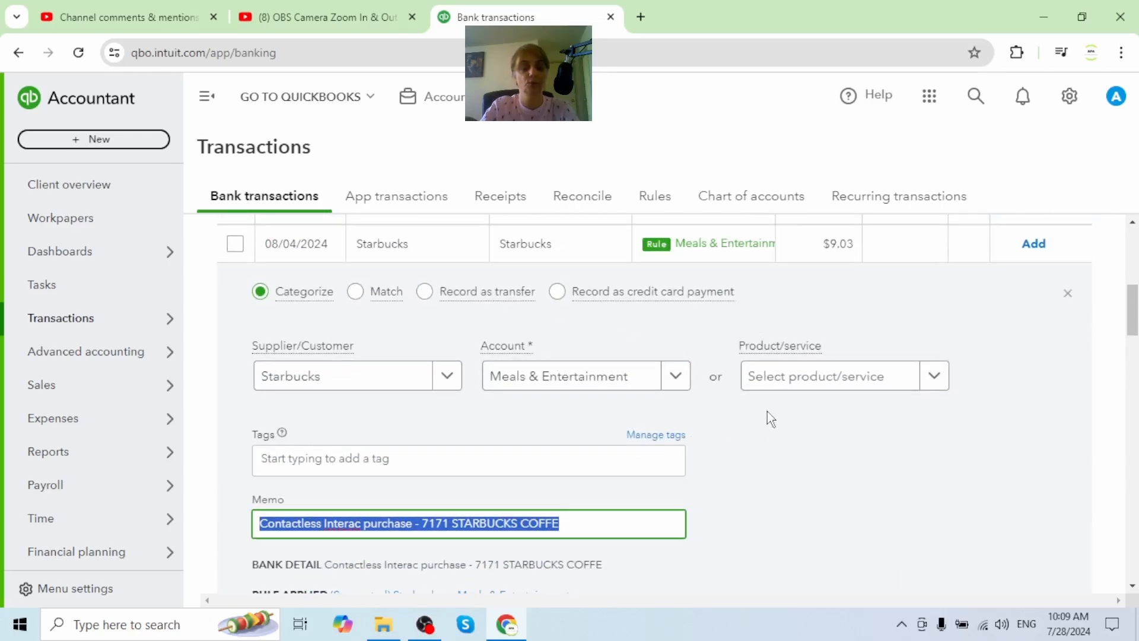
pyautogui.scroll(-4, 860, 447)
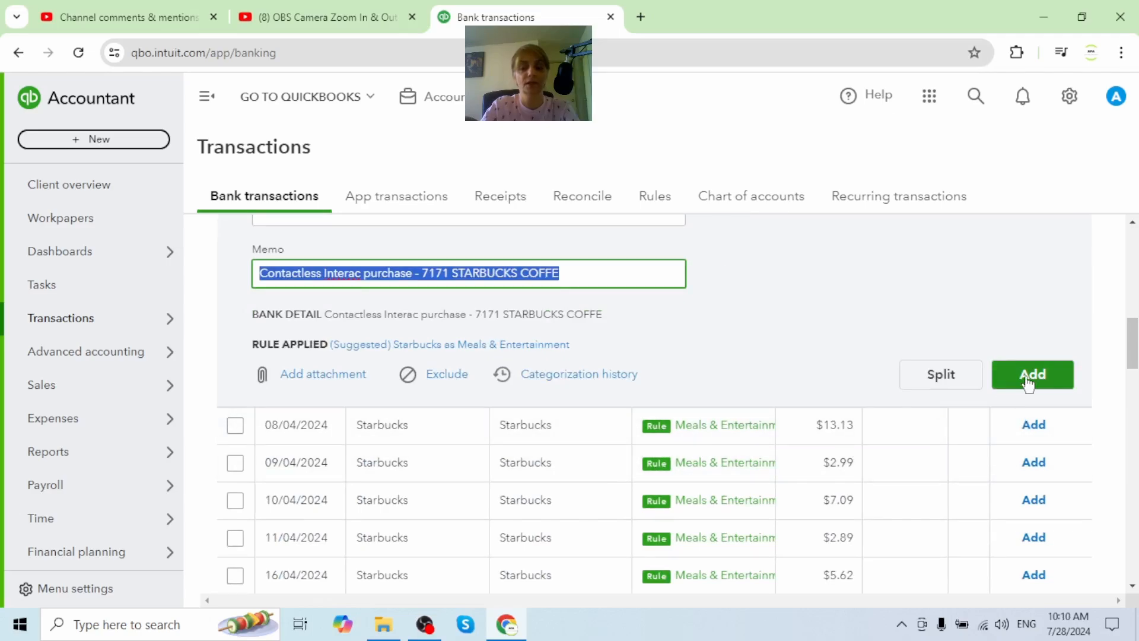
pyautogui.click(1028, 383)
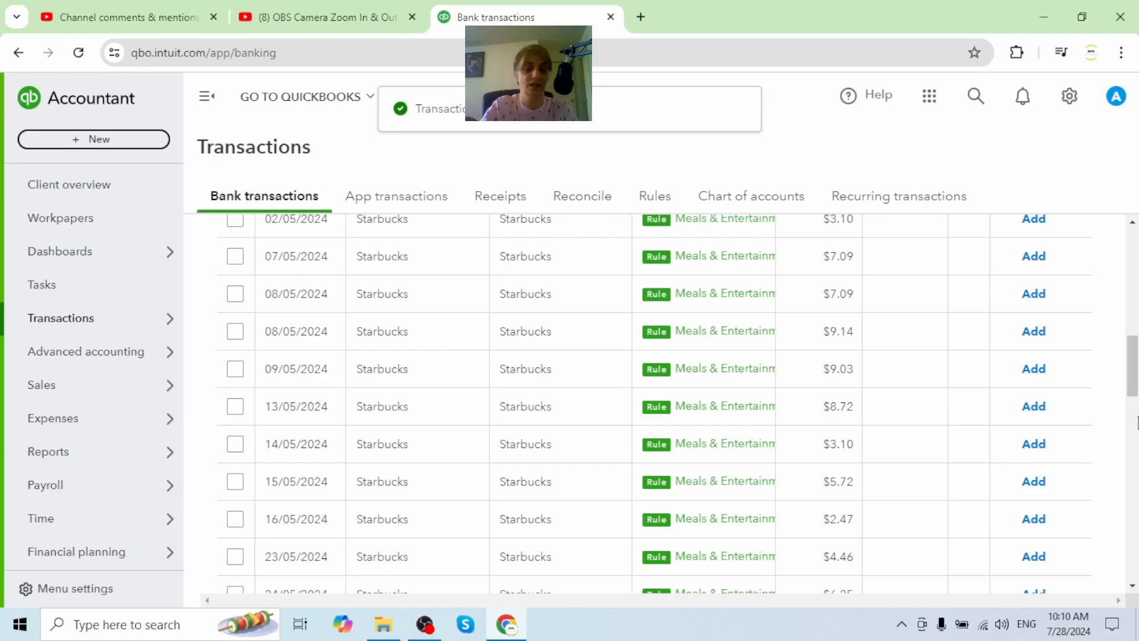
# Step: Add the $13.13 Starbucks transaction dated 08/04/2024 under Meals & Entertainment
pyautogui.scroll(5, 830, 380)
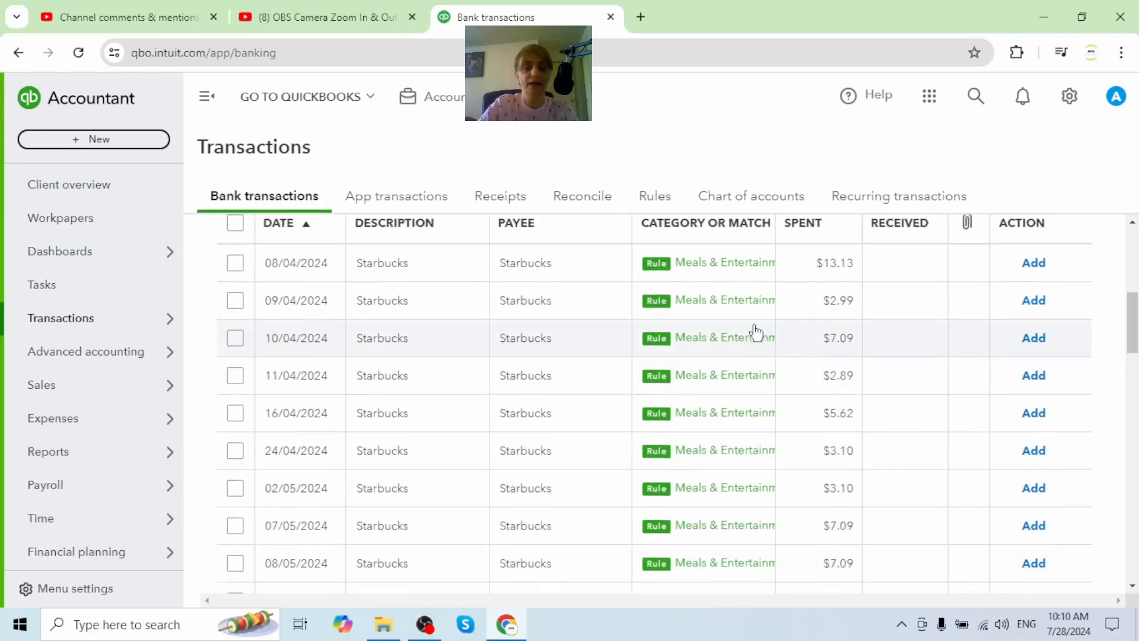
pyautogui.scroll(3, 755, 332)
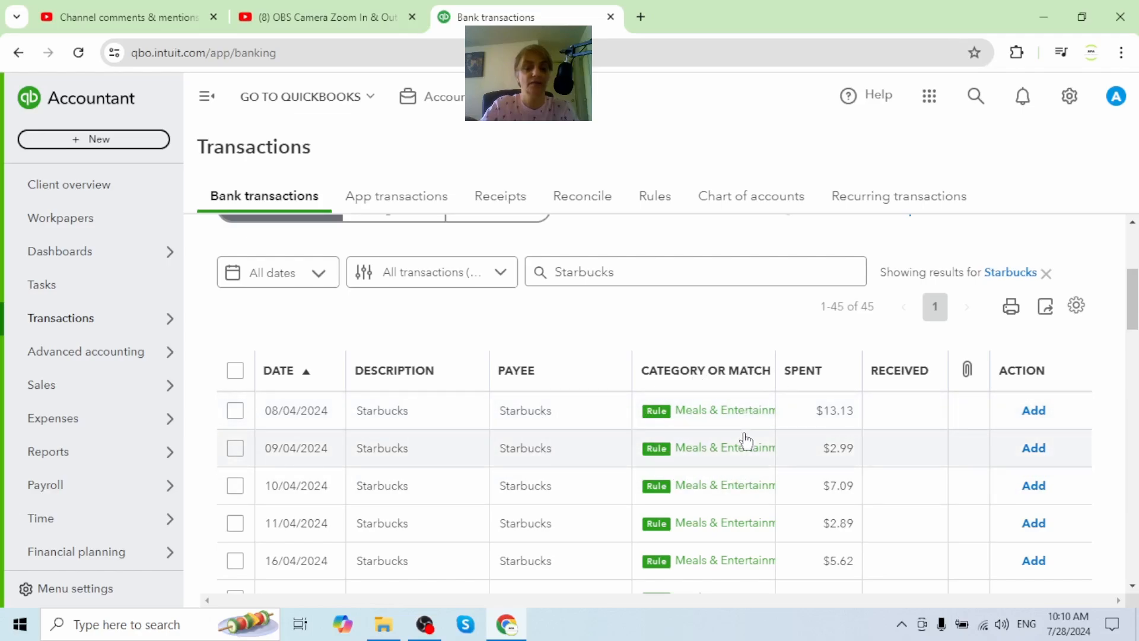
pyautogui.click(1034, 415)
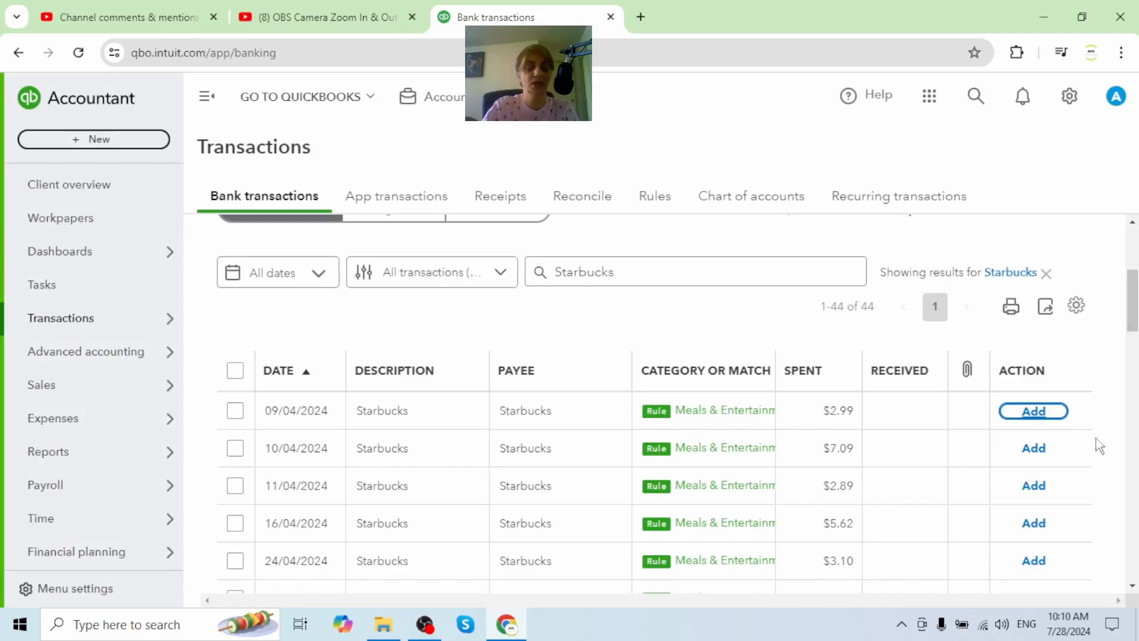
# Step: Select all the Starbucks transactions awaiting review, look through the selection, and clear it
pyautogui.click(236, 372)
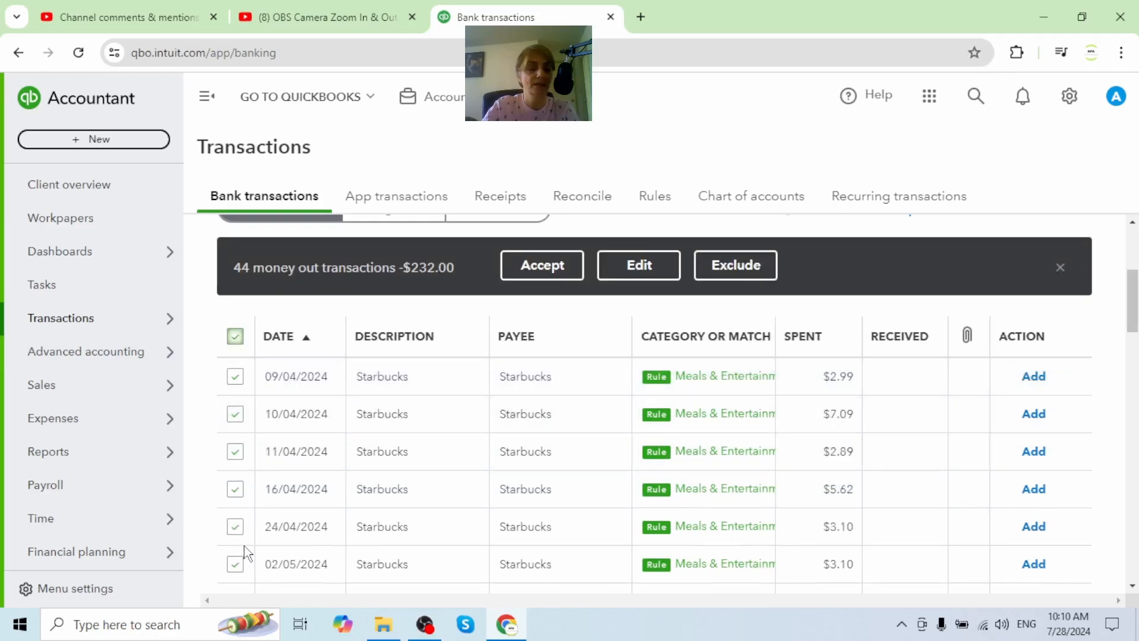
pyautogui.scroll(-12, 246, 553)
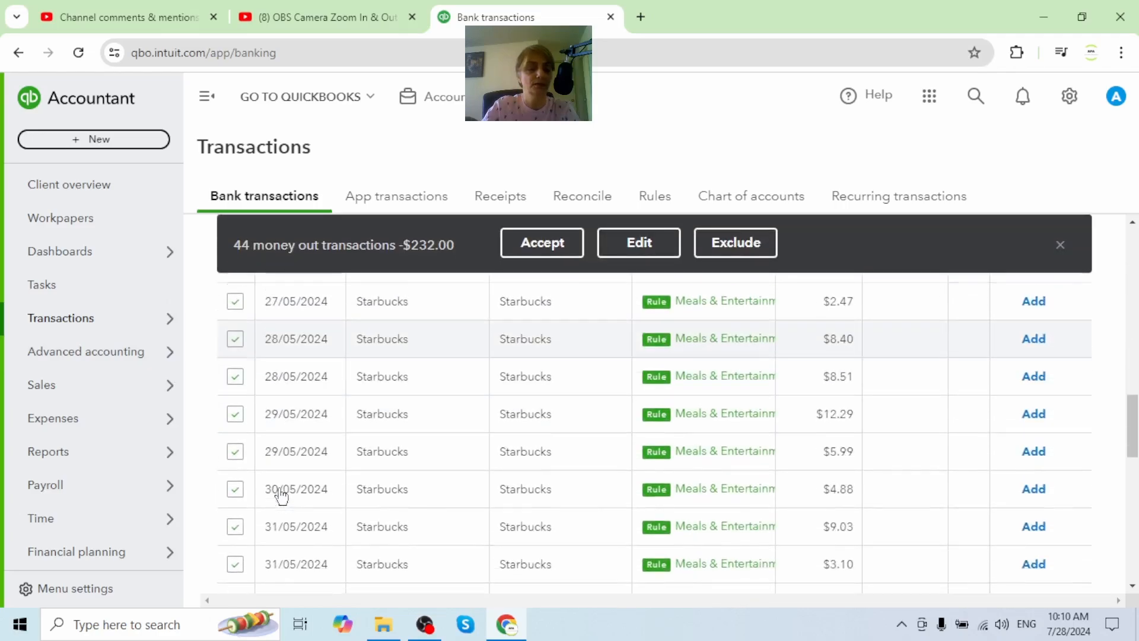
pyautogui.scroll(-10, 282, 496)
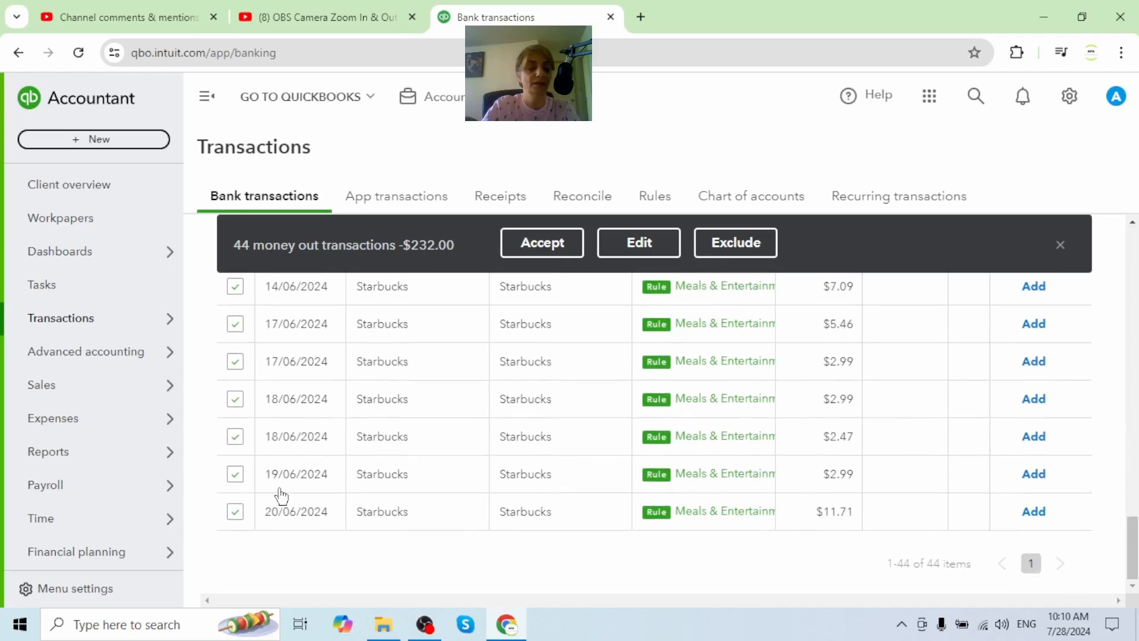
pyautogui.scroll(20, 282, 496)
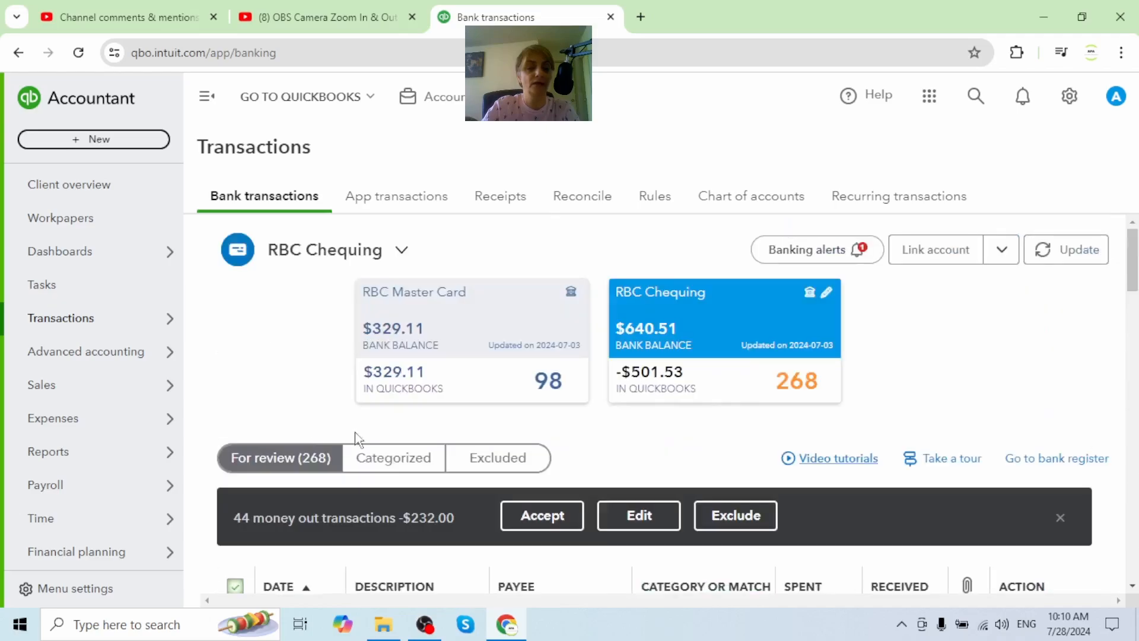
pyautogui.scroll(-3, 521, 436)
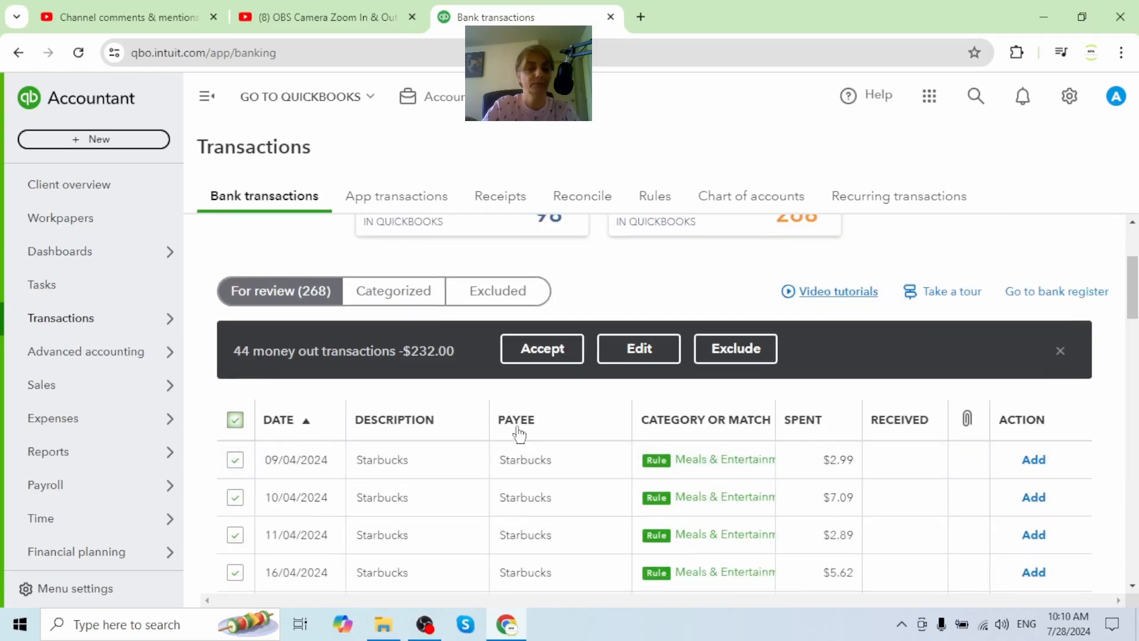
pyautogui.click(235, 425)
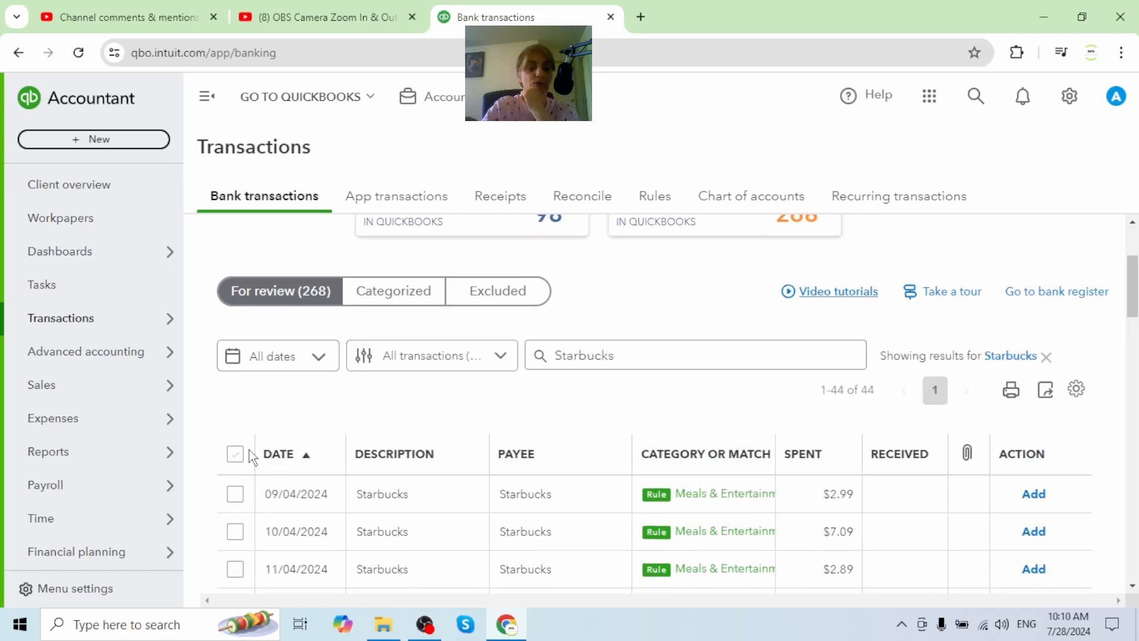
pyautogui.click(235, 456)
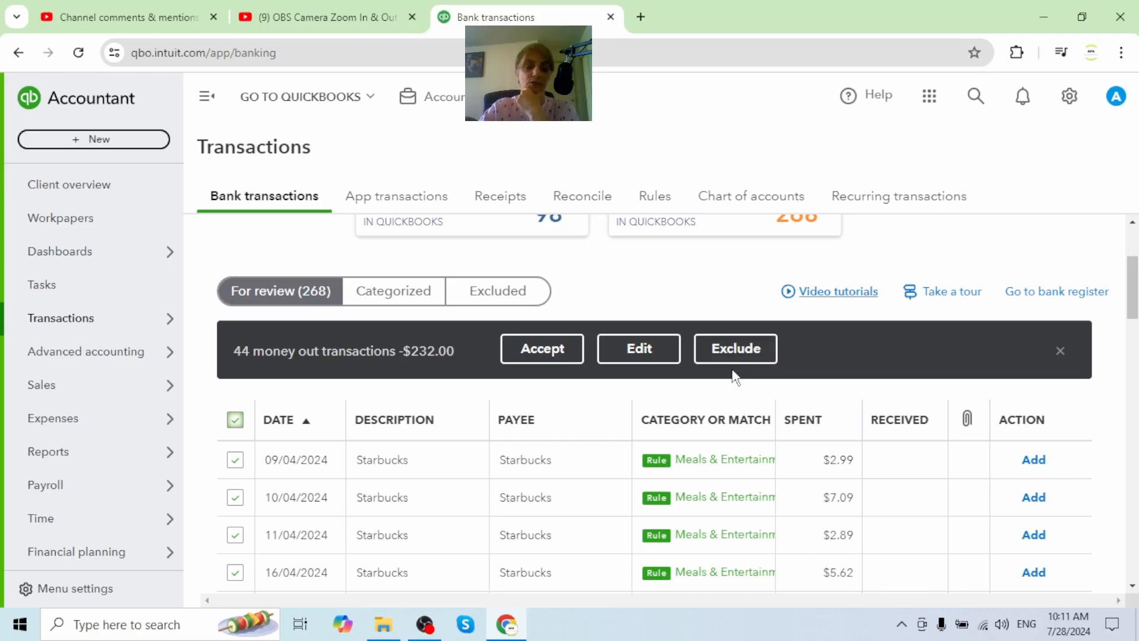
pyautogui.click(245, 420)
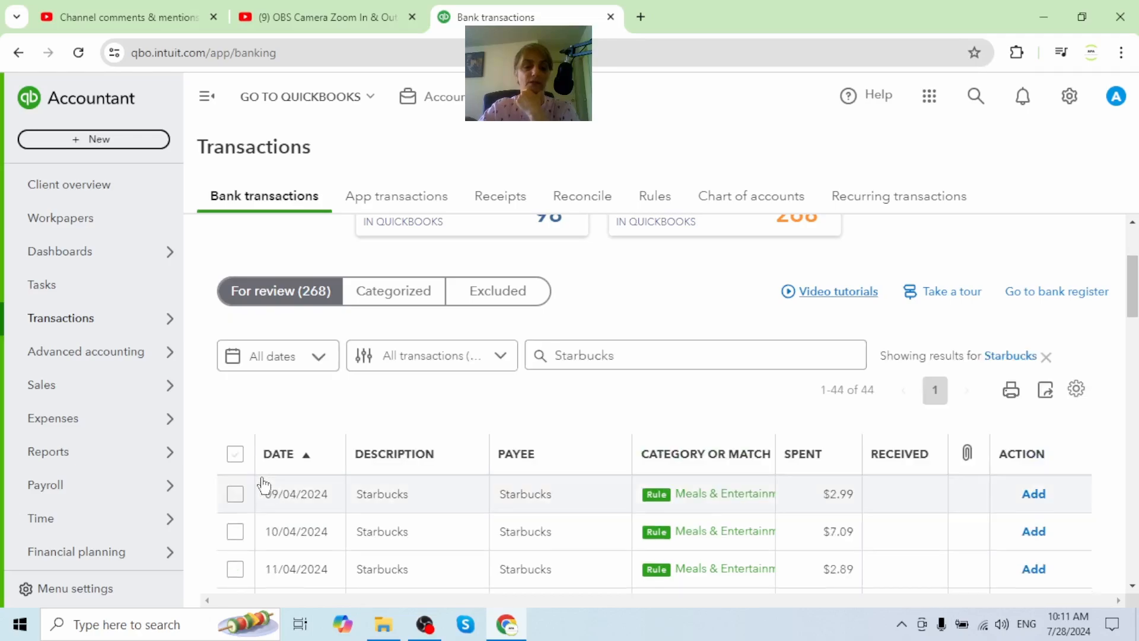
# Step: Exclude the $2.99 Starbucks transaction dated 09/04/2024 from the RBC Chequing transactions awaiting review
pyautogui.scroll(-3, 490, 481)
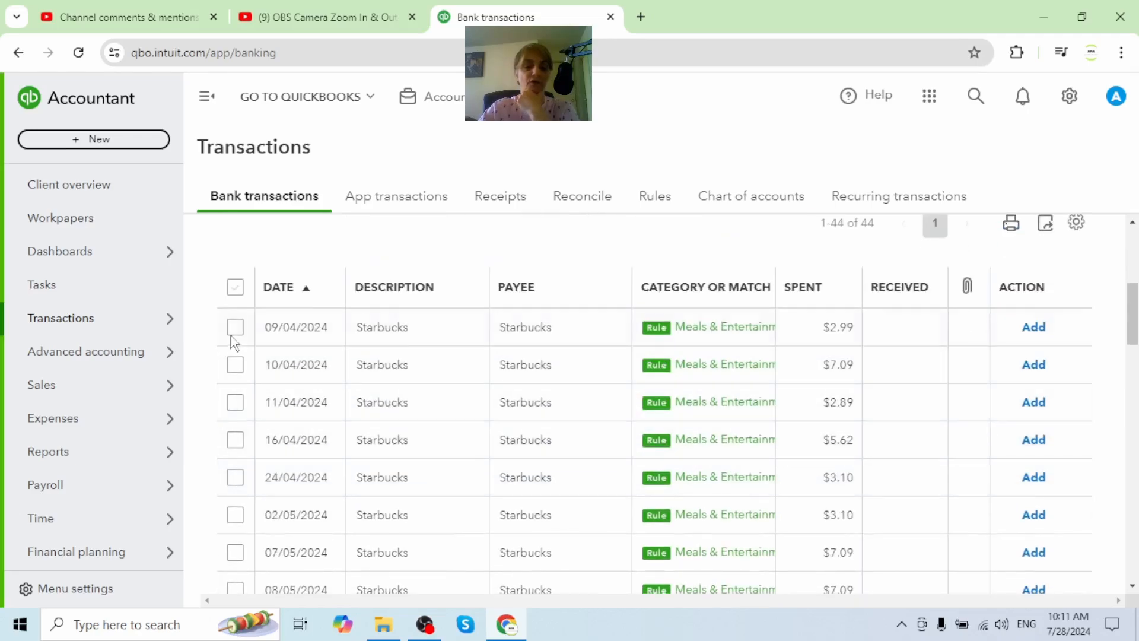
pyautogui.click(240, 330)
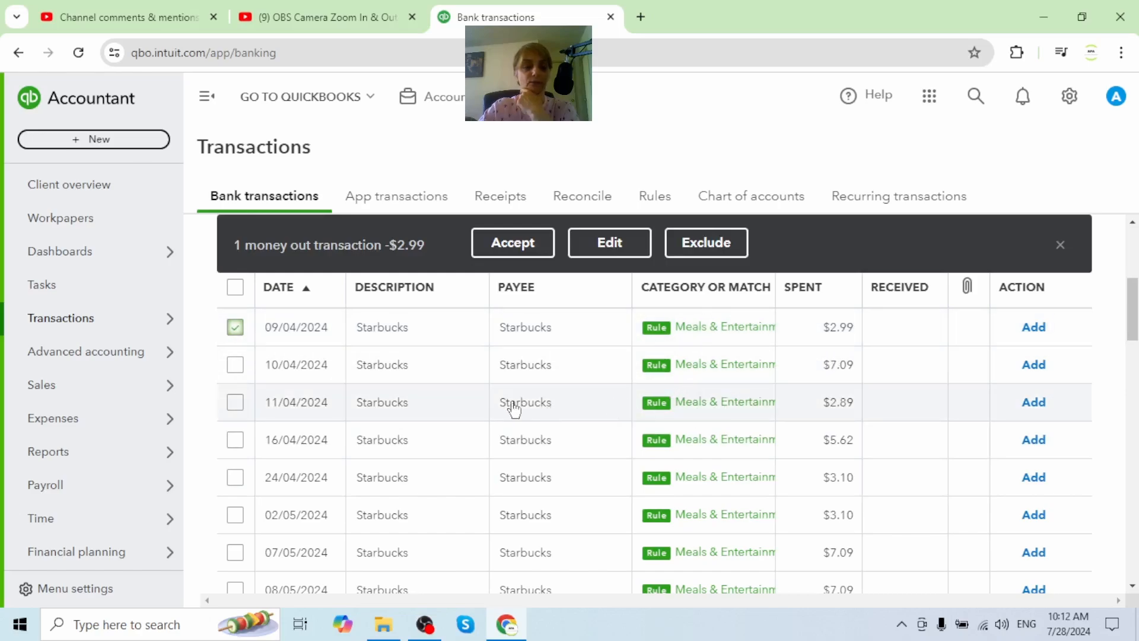
pyautogui.click(697, 251)
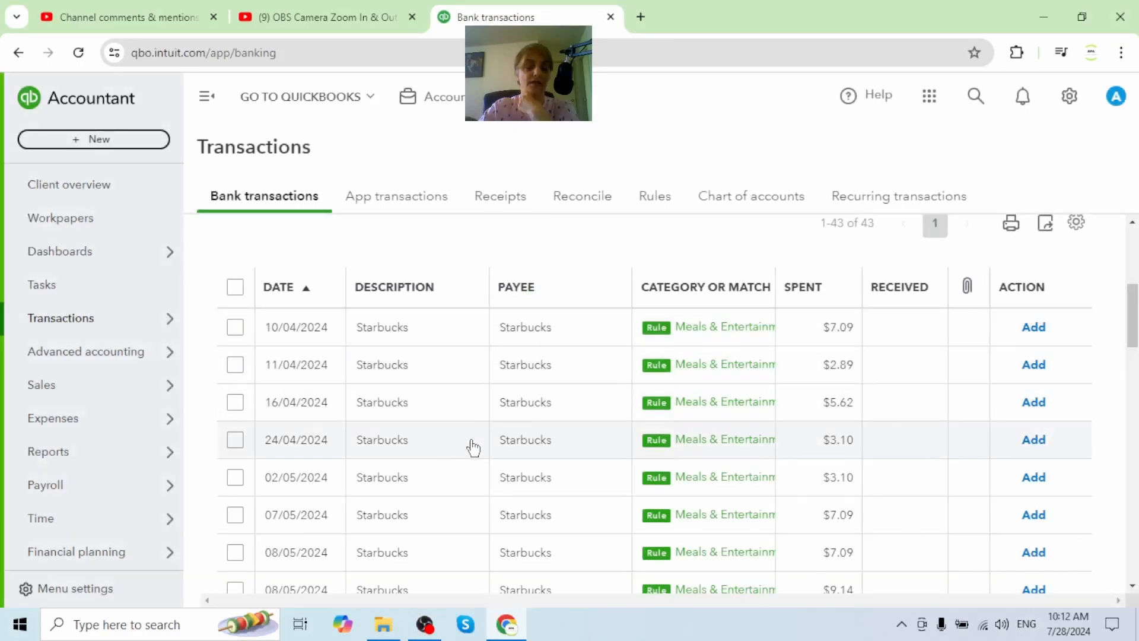
# Step: Undo the exclusion of the $2.99 Starbucks transaction in the excluded list and return to the transactions awaiting review
pyautogui.scroll(5, 470, 445)
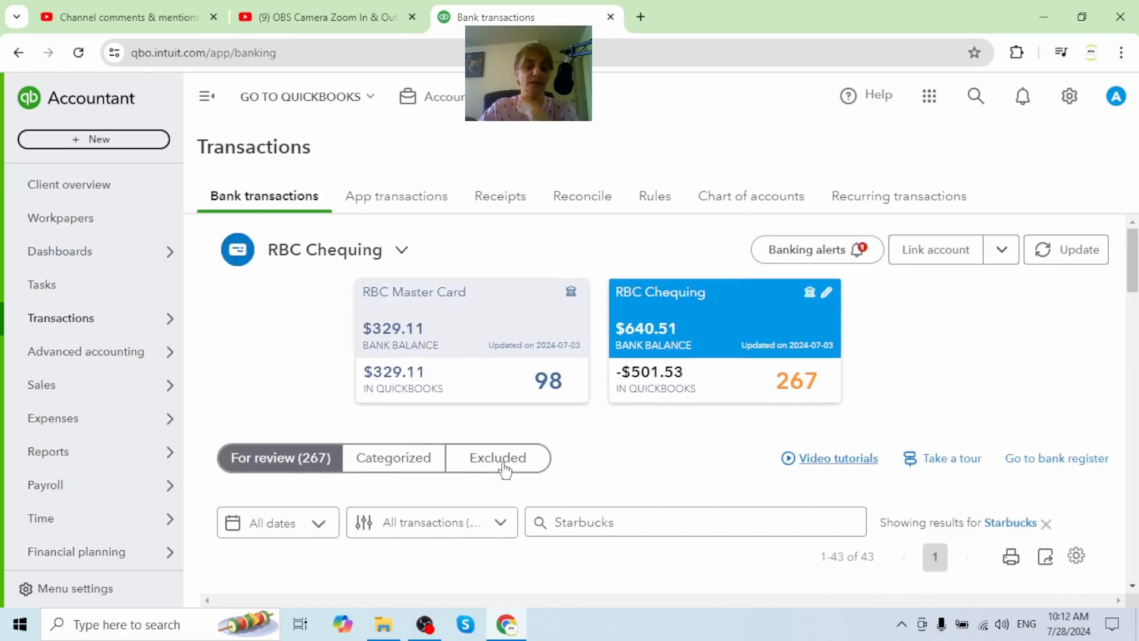
pyautogui.click(505, 470)
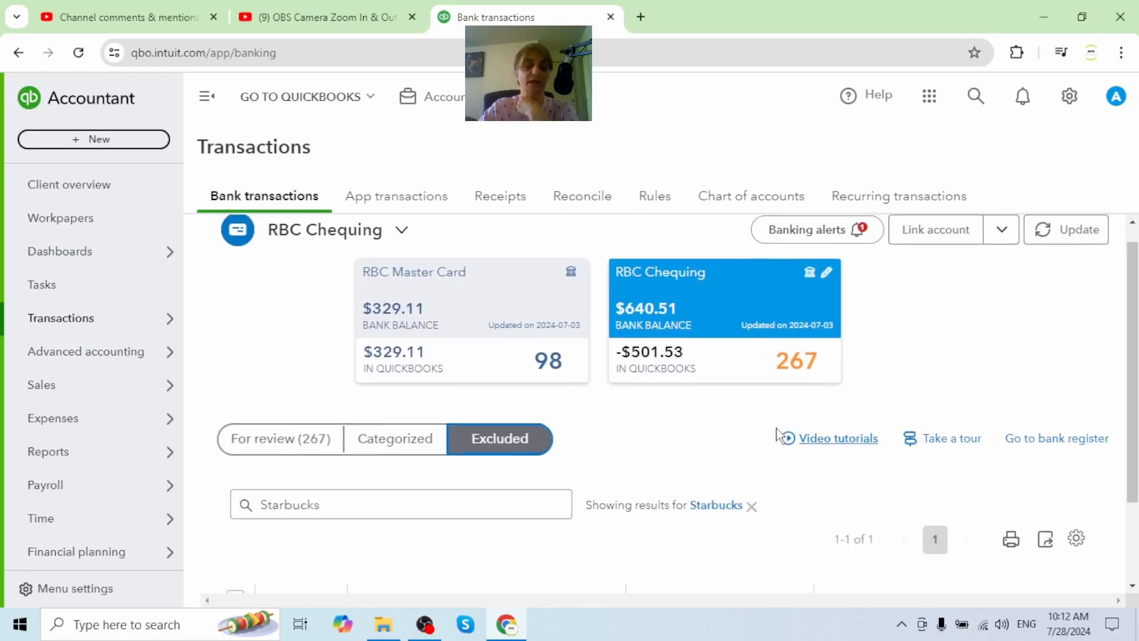
pyautogui.scroll(-2, 777, 436)
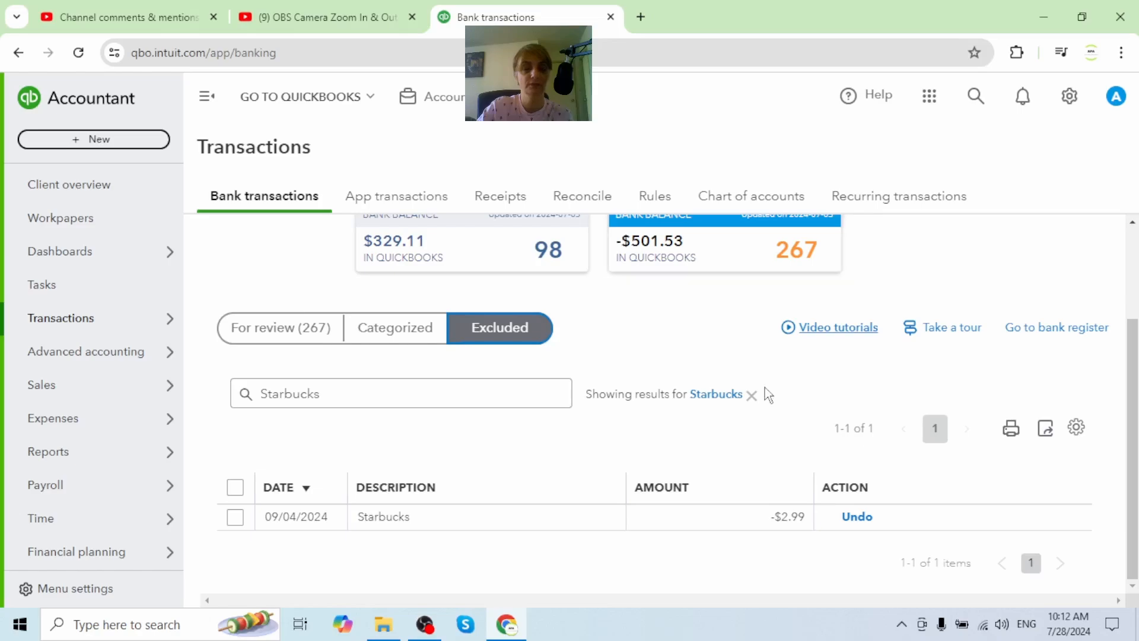
pyautogui.scroll(2, 792, 254)
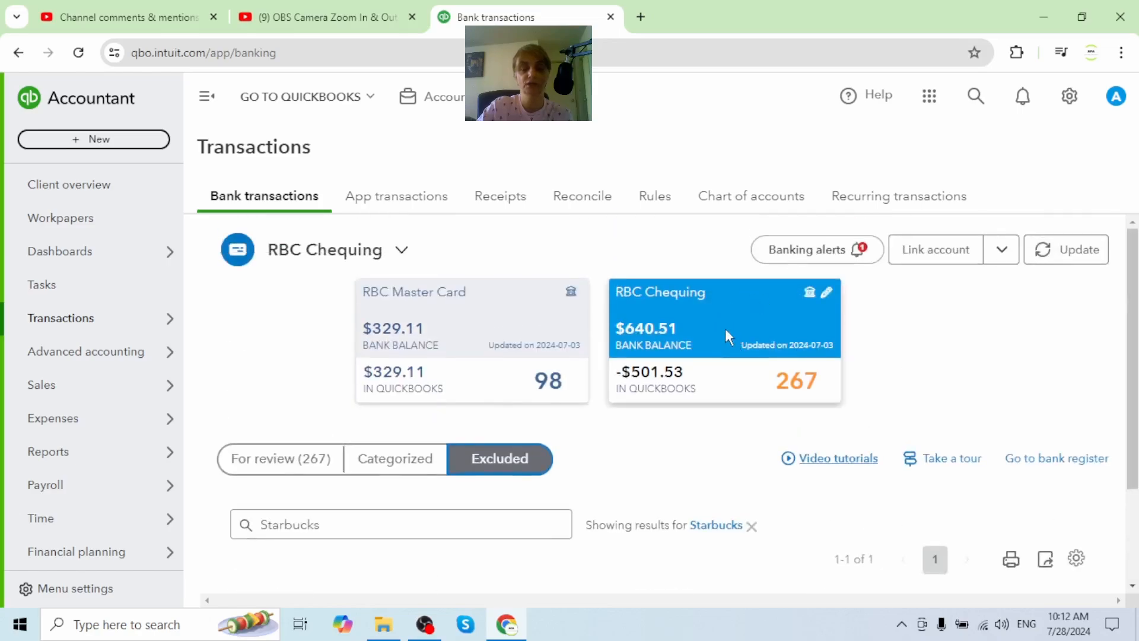
pyautogui.scroll(-2, 727, 336)
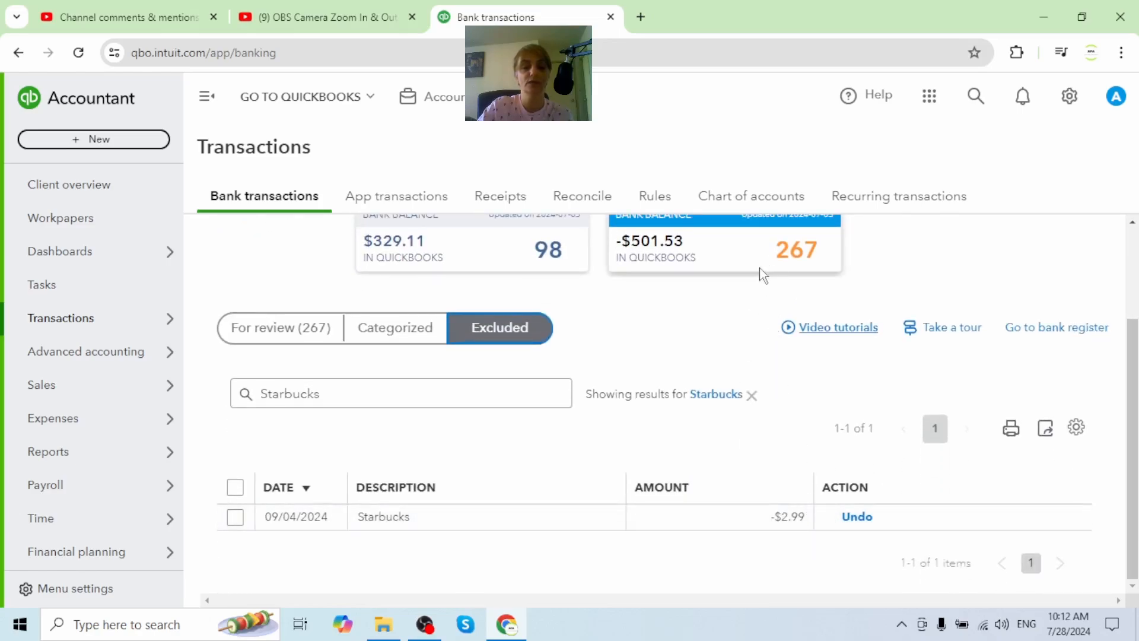
pyautogui.click(856, 518)
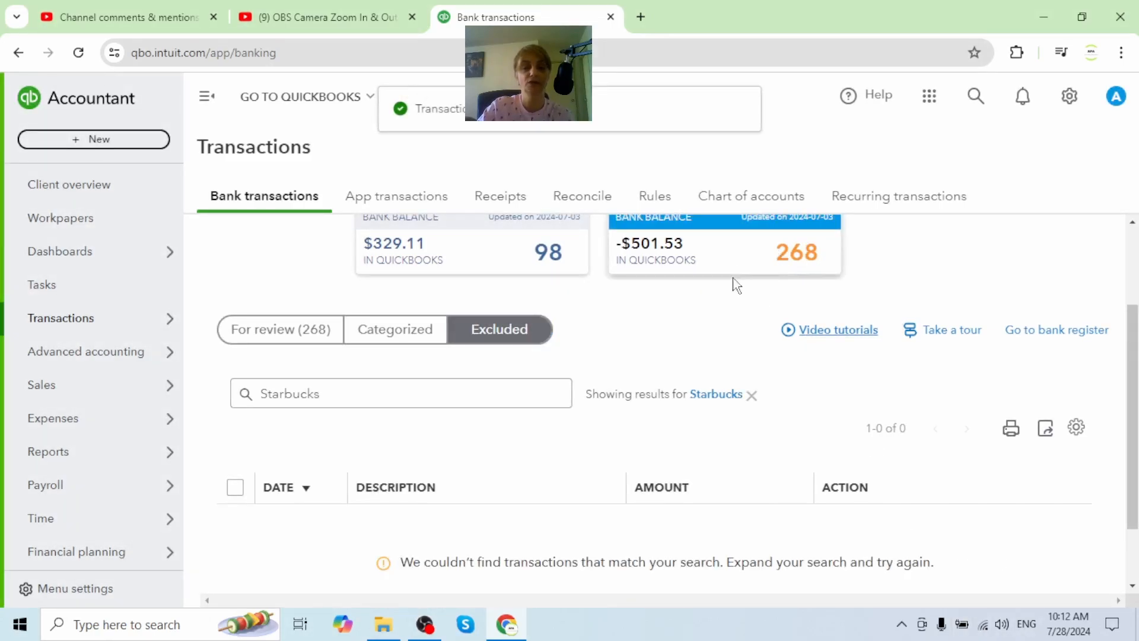
pyautogui.click(293, 330)
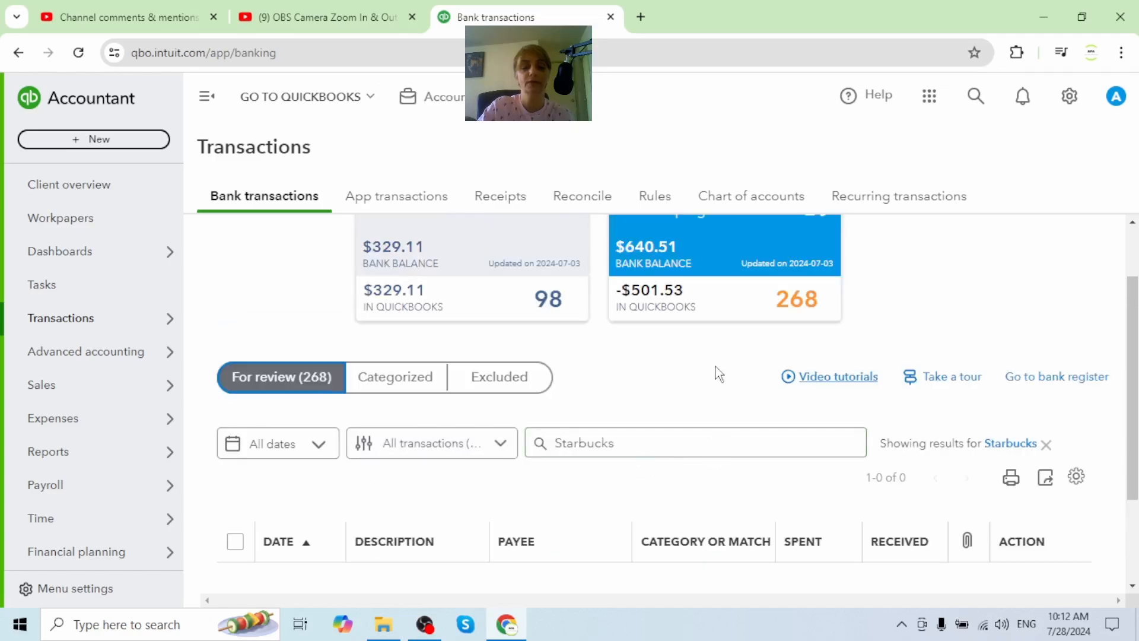
# Step: Examine the dates, categories and amounts of the Starbucks transactions through the end of the list, leaving none of them selected
pyautogui.scroll(-4, 715, 365)
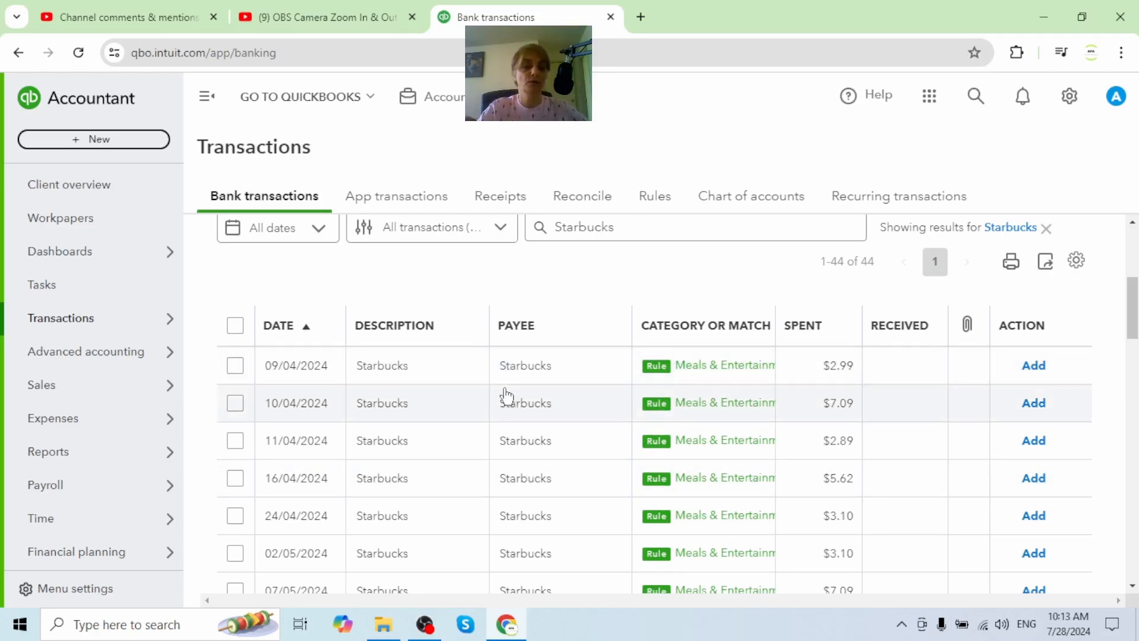
pyautogui.scroll(-5, 400, 427)
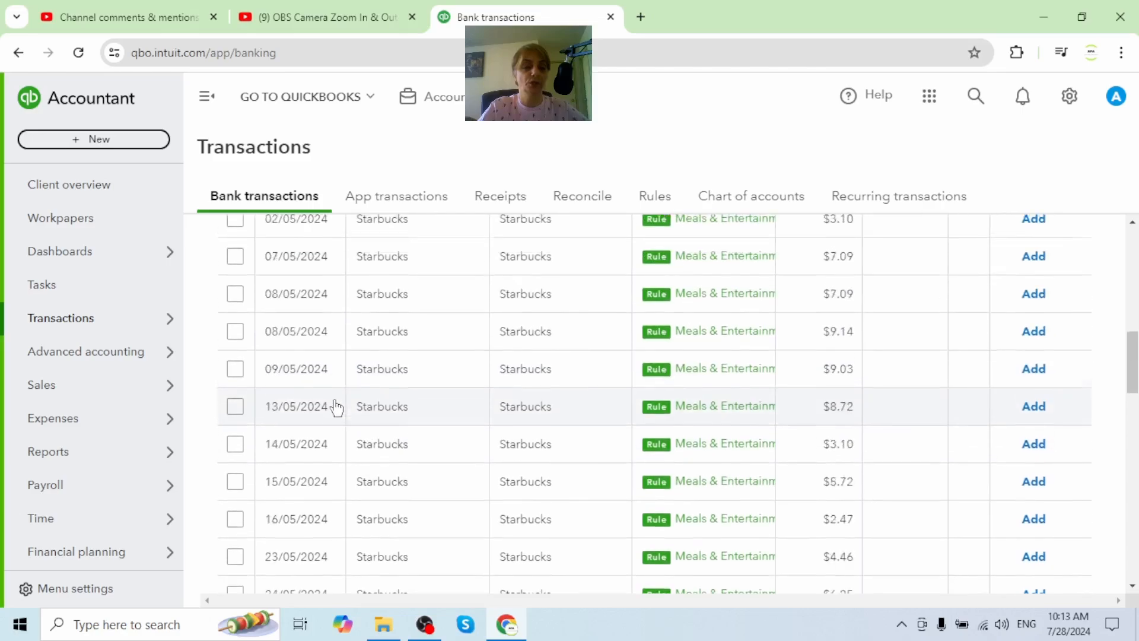
pyautogui.scroll(-10, 336, 415)
pyautogui.scroll(20, 326, 415)
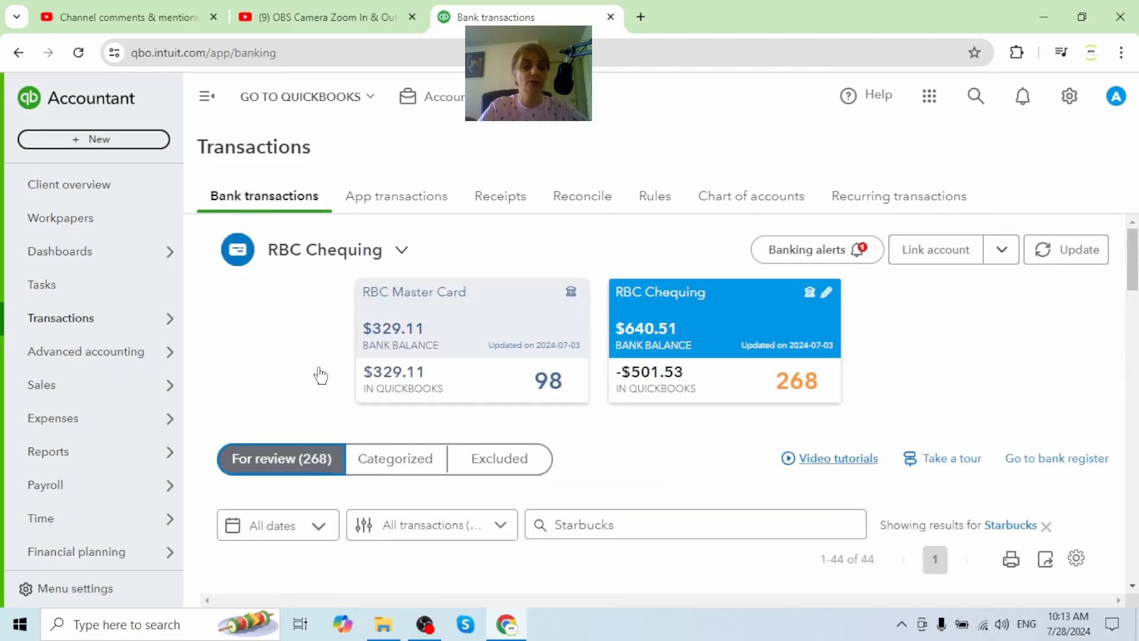
pyautogui.scroll(-5, 320, 375)
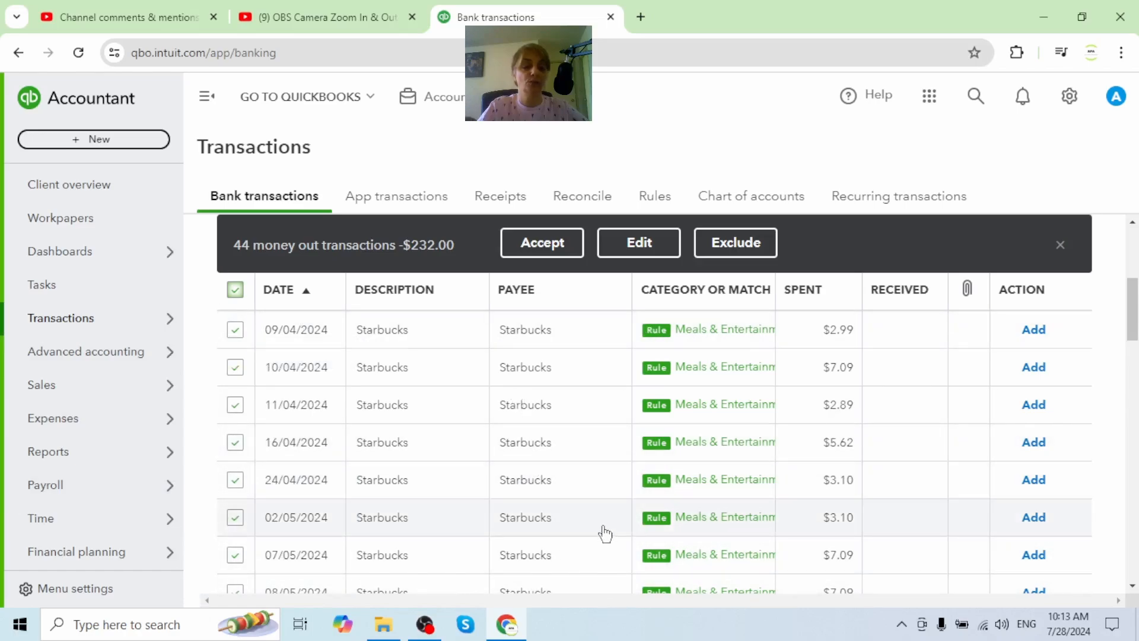
pyautogui.scroll(-4, 606, 534)
pyautogui.scroll(-8, 652, 469)
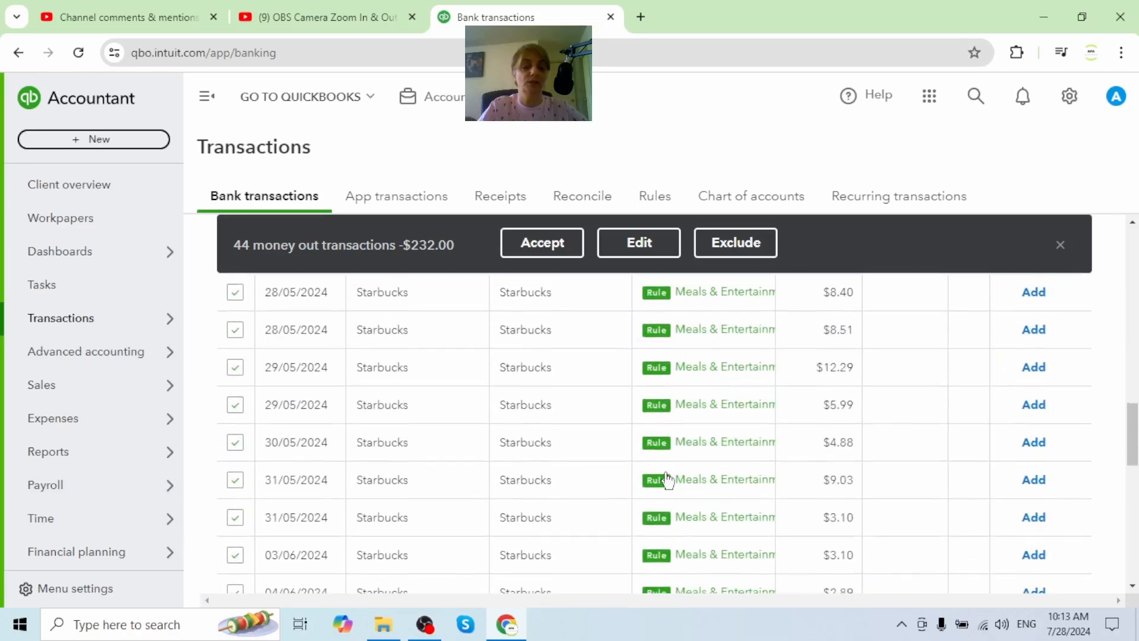
pyautogui.scroll(-10, 668, 480)
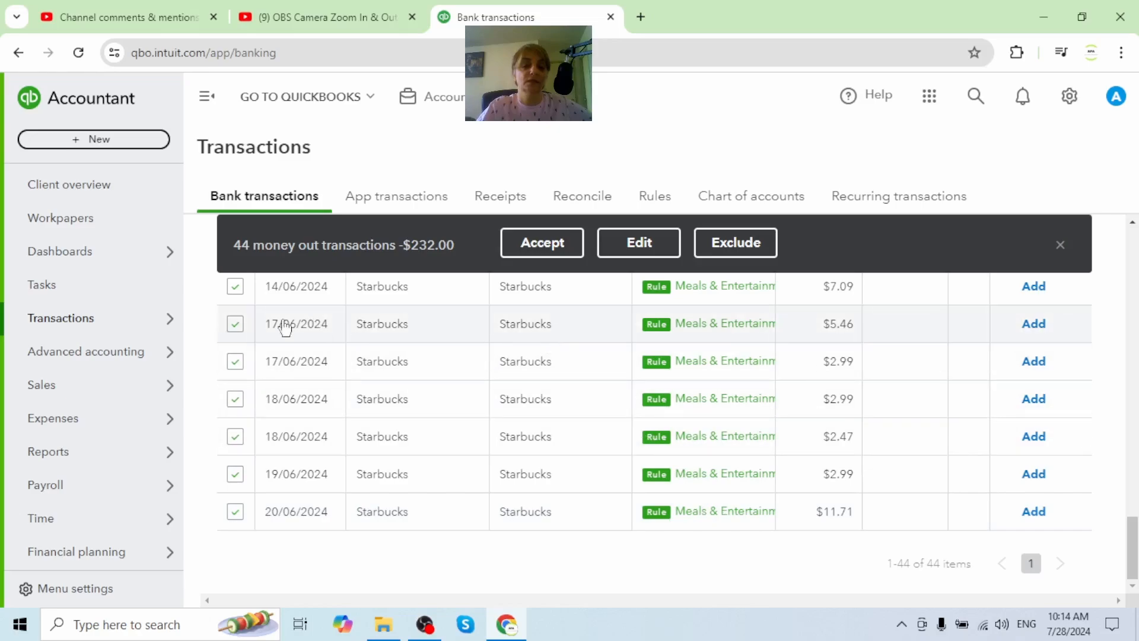
pyautogui.scroll(20, 250, 380)
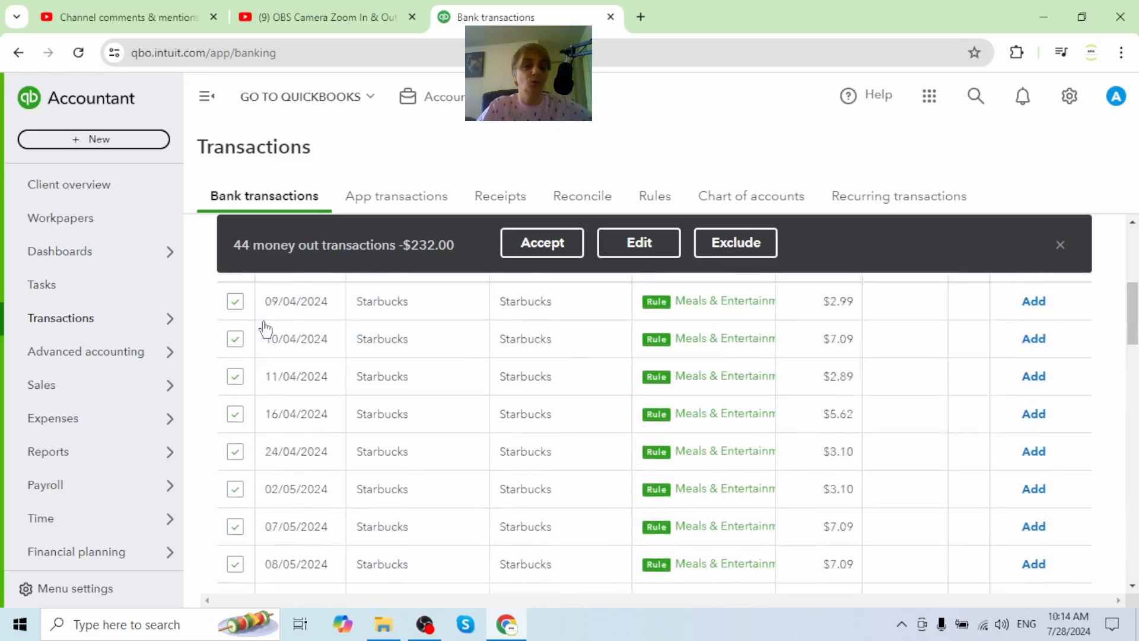
pyautogui.scroll(-3, 264, 368)
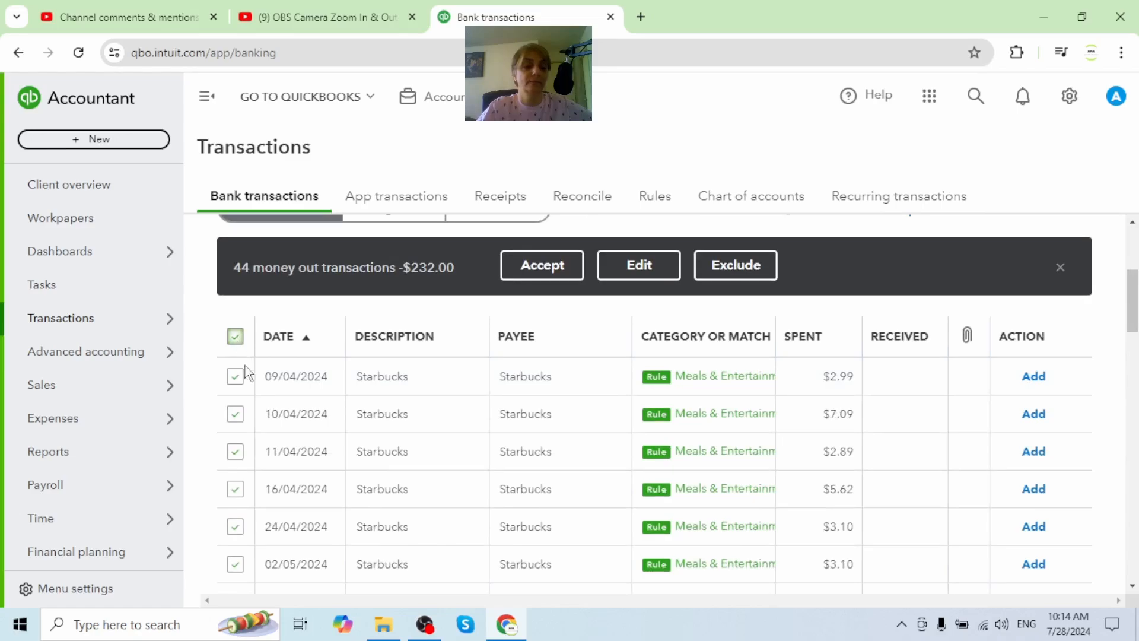
pyautogui.click(236, 337)
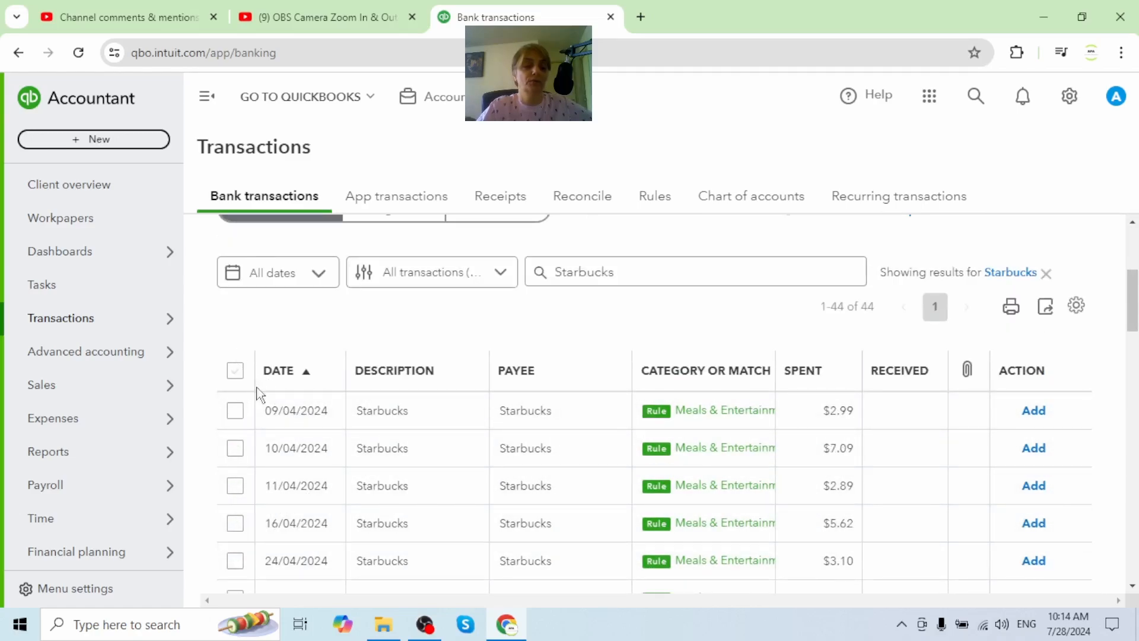
# Step: Select all the Starbucks transactions in RBC Chequing and accept them together under Meals & Entertainment
pyautogui.click(235, 370)
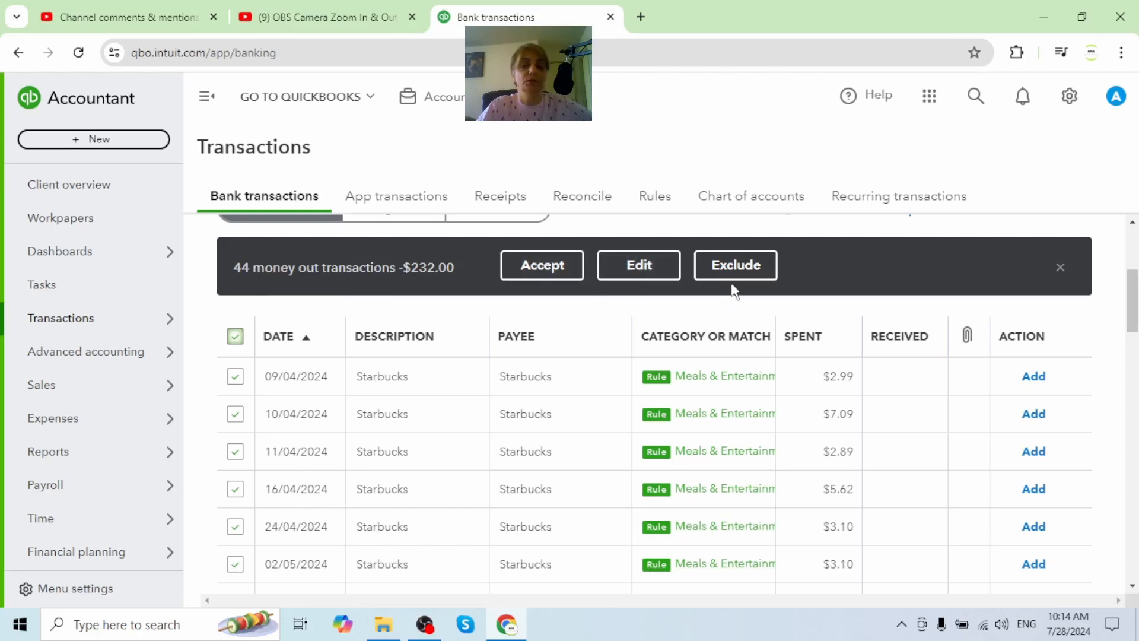
pyautogui.click(533, 274)
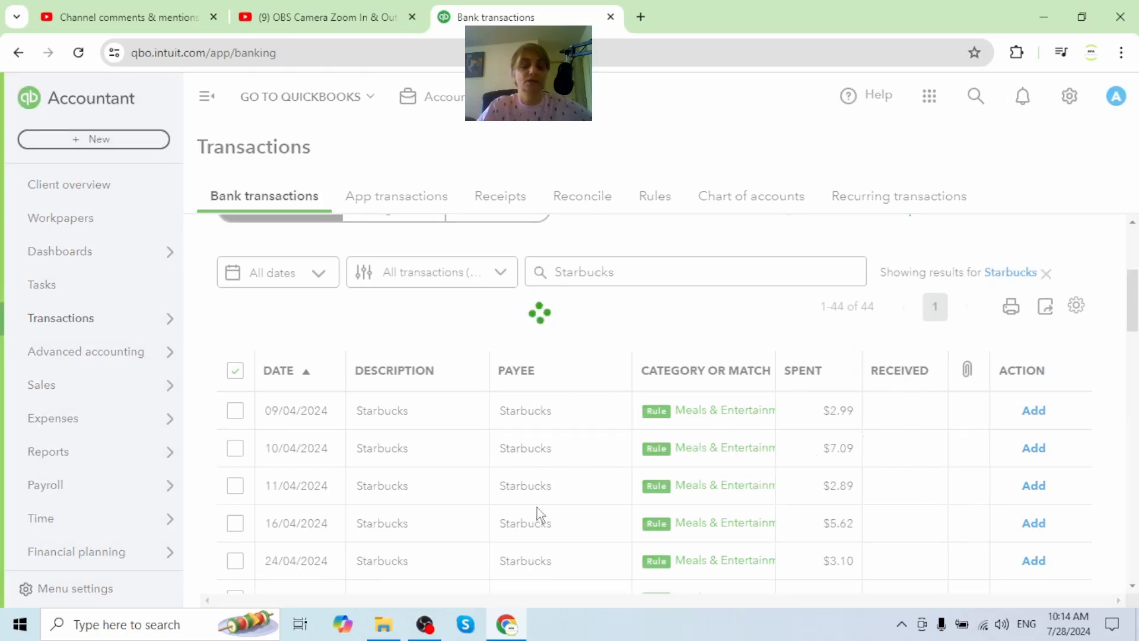
pyautogui.scroll(4, 859, 323)
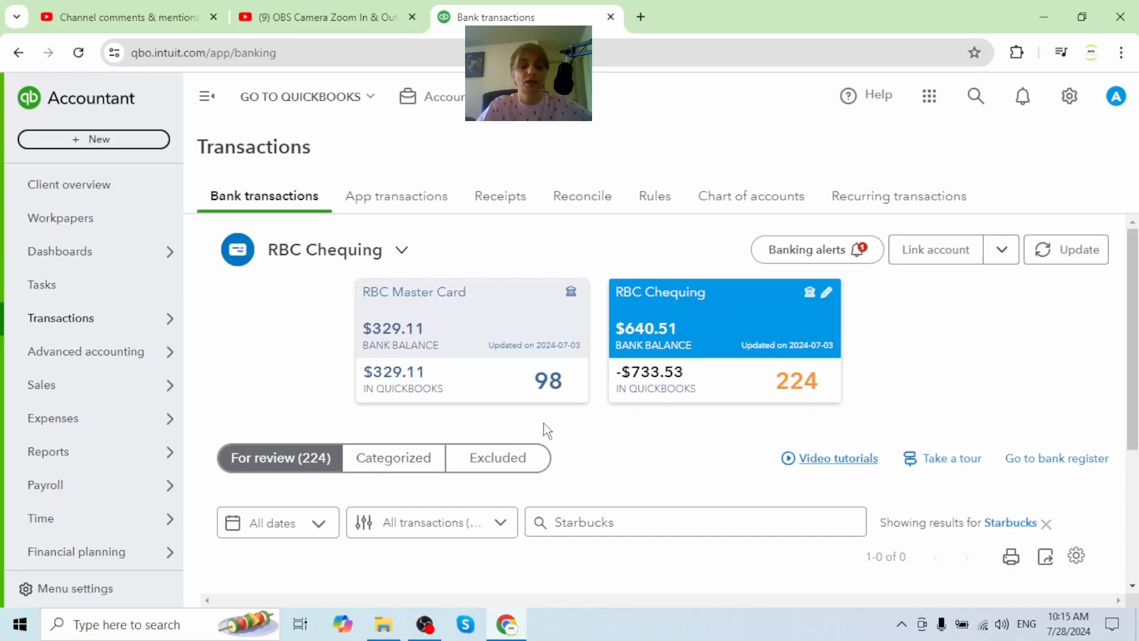
pyautogui.scroll(-3, 547, 430)
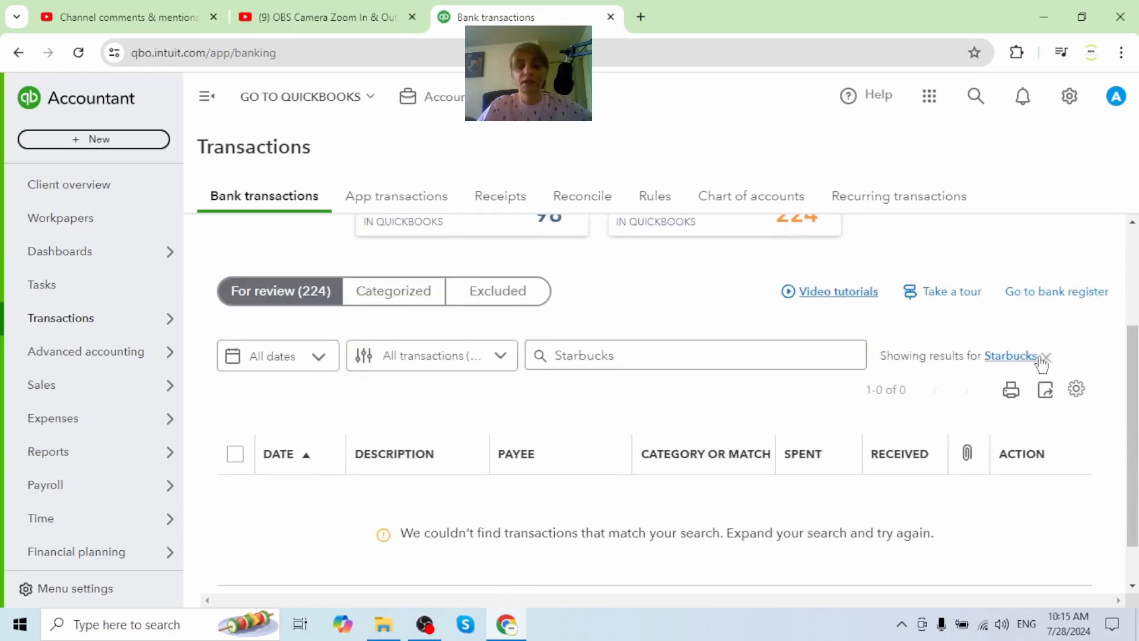
# Step: Clear the Starbucks search and search the RBC Chequing transactions awaiting review for "save on food"
pyautogui.click(553, 359)
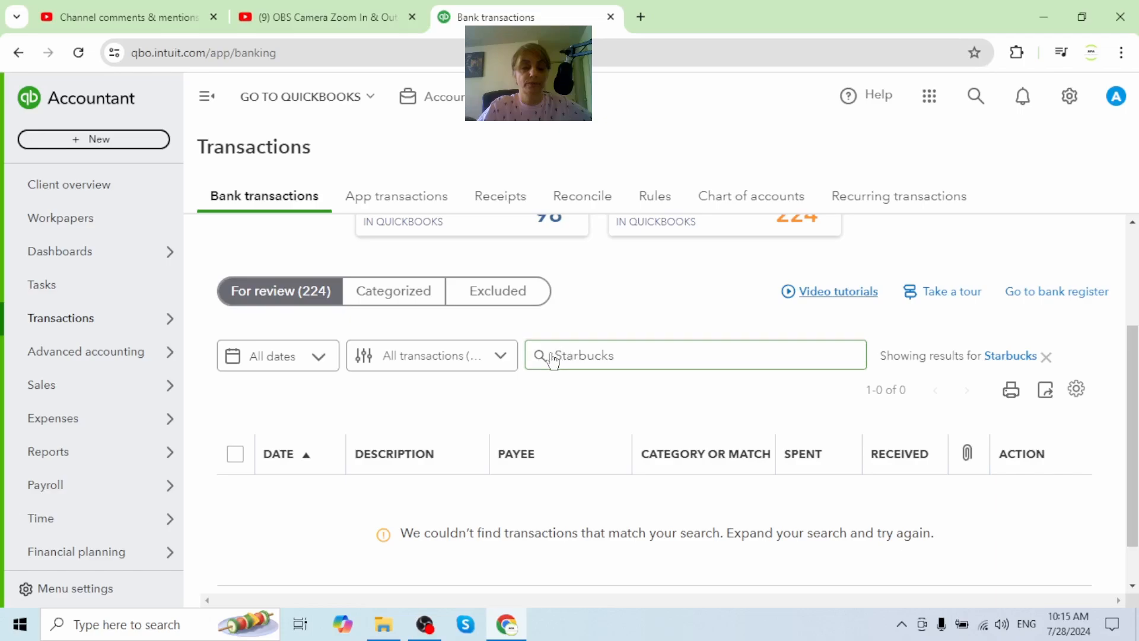
pyautogui.click(1046, 359)
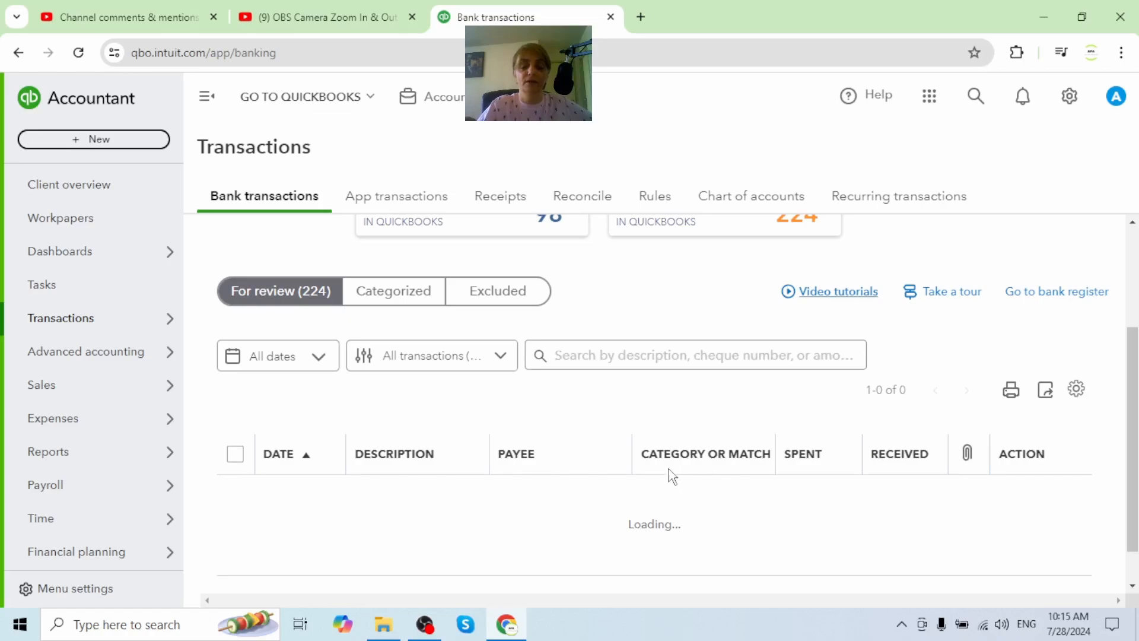
pyautogui.scroll(-10, 627, 394)
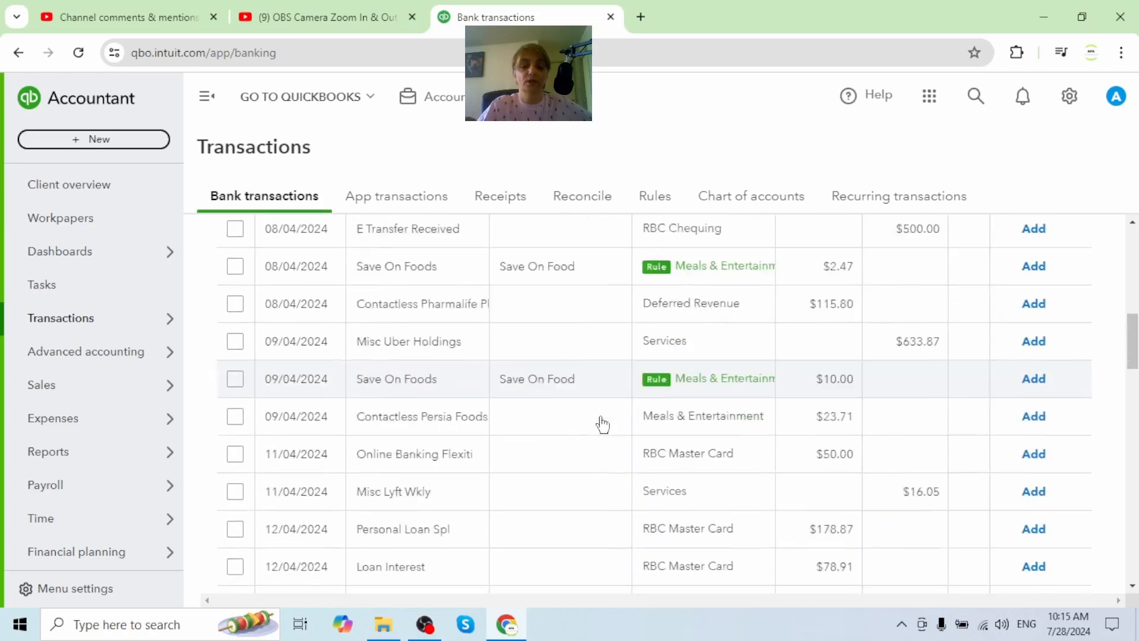
pyautogui.scroll(3, 597, 435)
pyautogui.scroll(10, 594, 415)
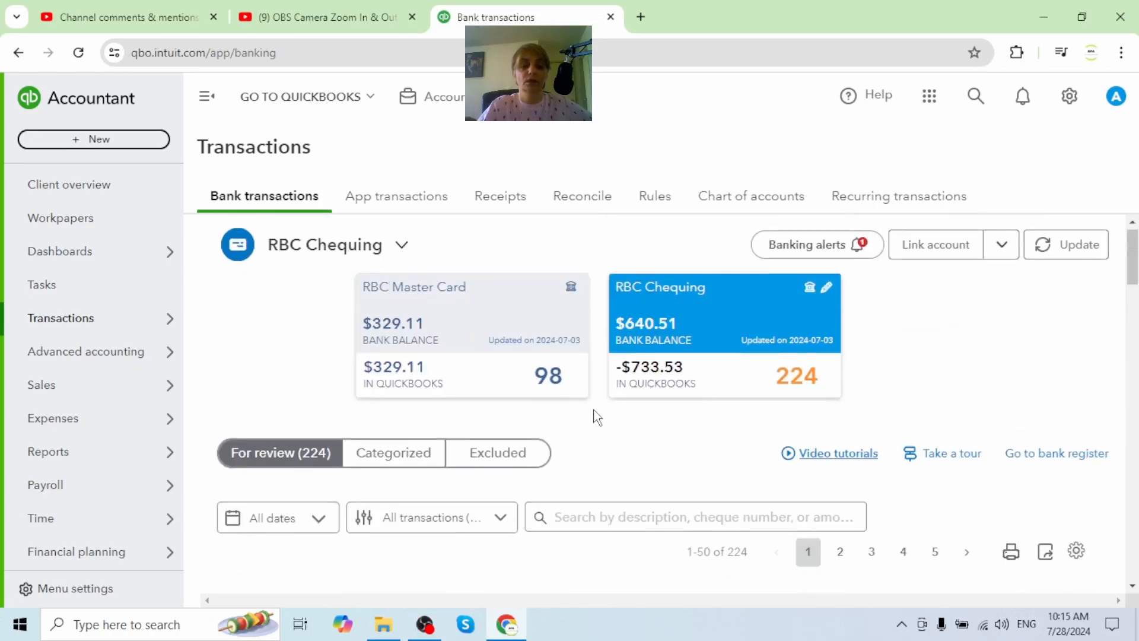
pyautogui.scroll(-3, 587, 409)
pyautogui.click(580, 360)
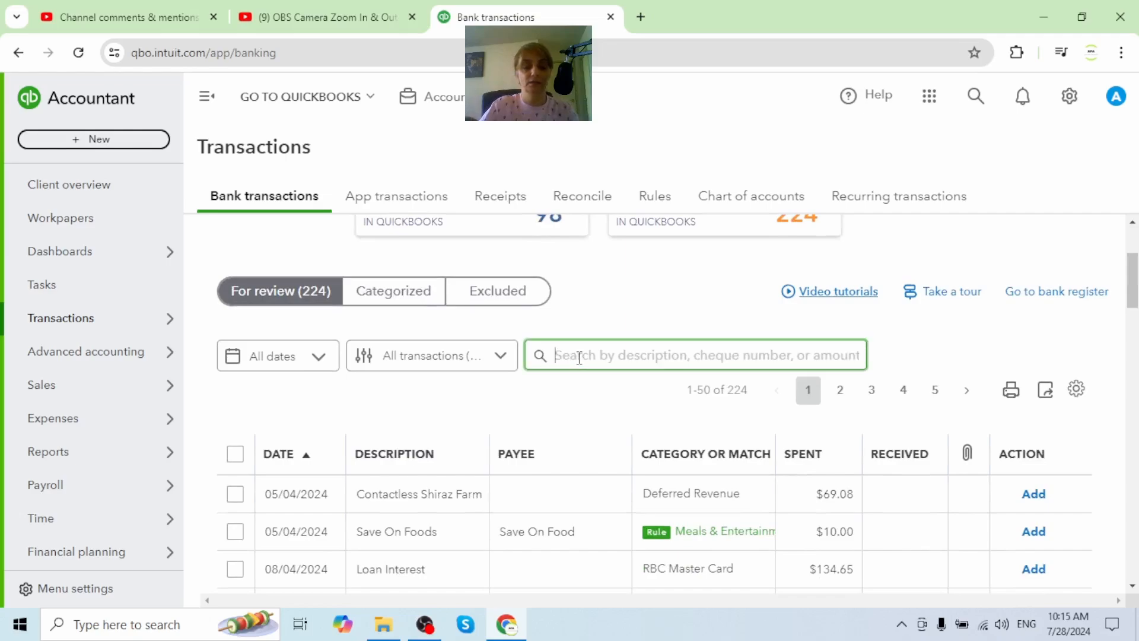
pyautogui.write('save on food')
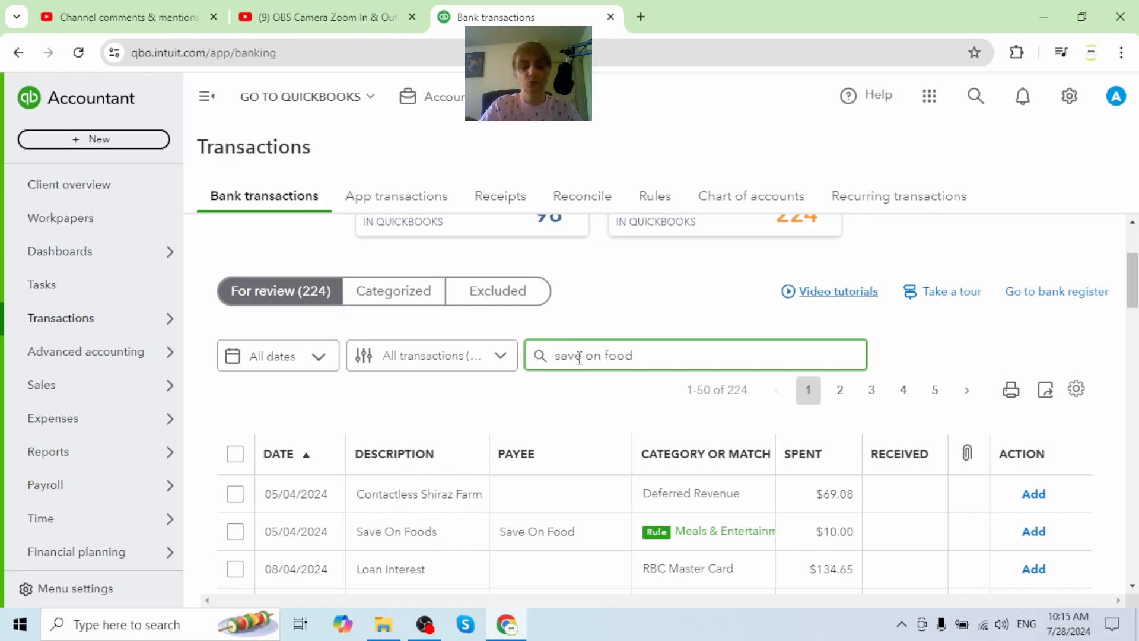
pyautogui.press('Return')
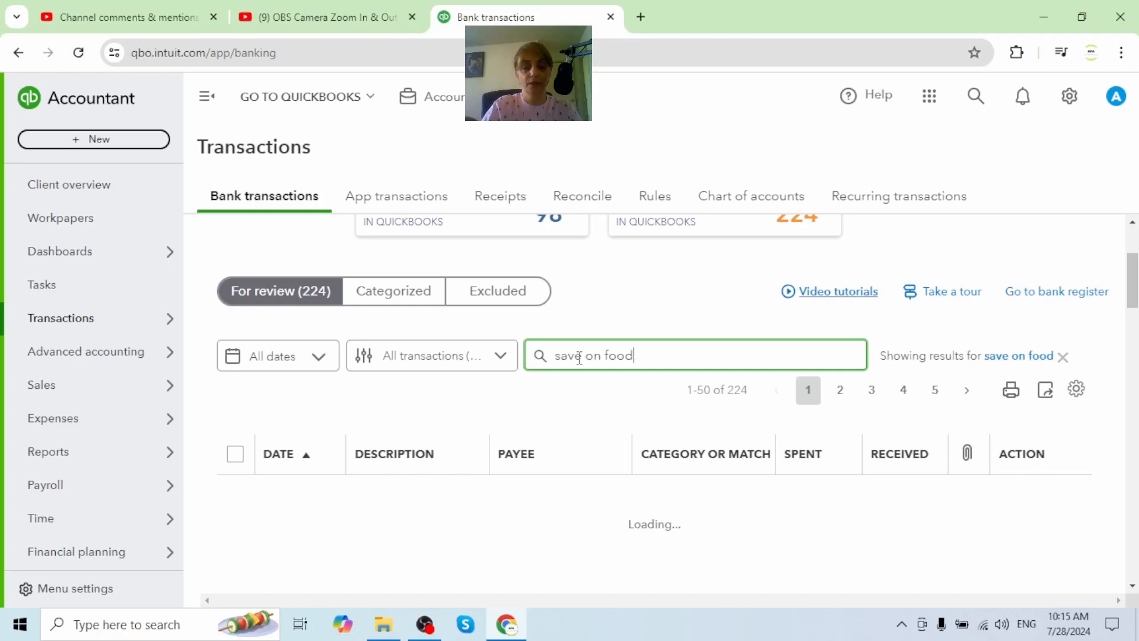
# Step: Select all the Save On Foods transactions, accept them together under Meals & Entertainment, and clear the search
pyautogui.scroll(-3, 581, 365)
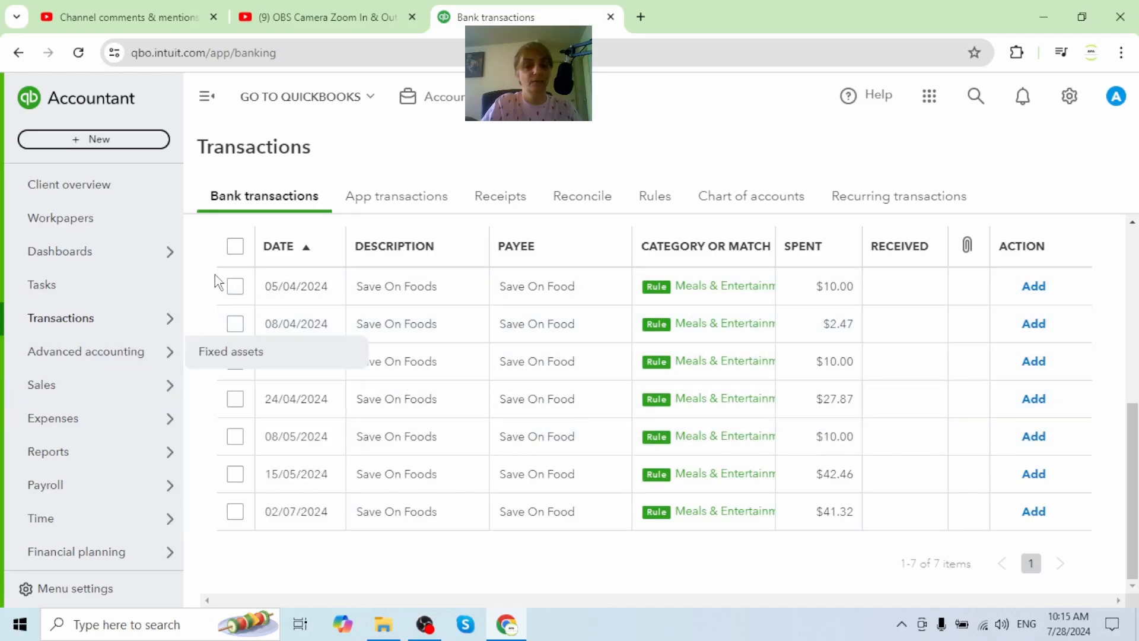
pyautogui.click(236, 247)
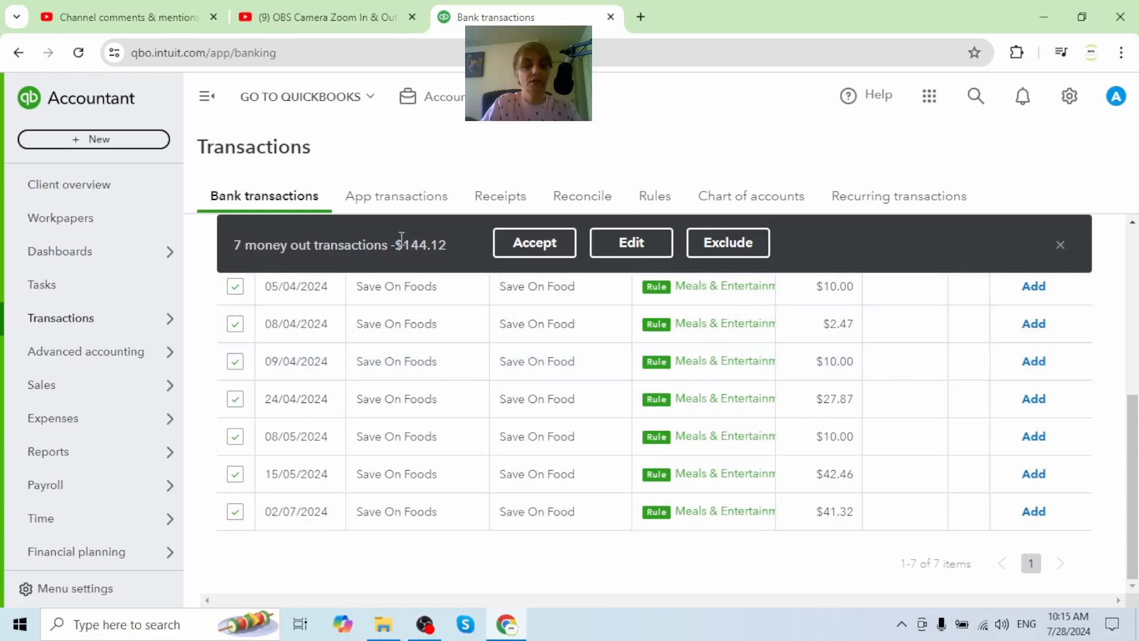
pyautogui.click(537, 244)
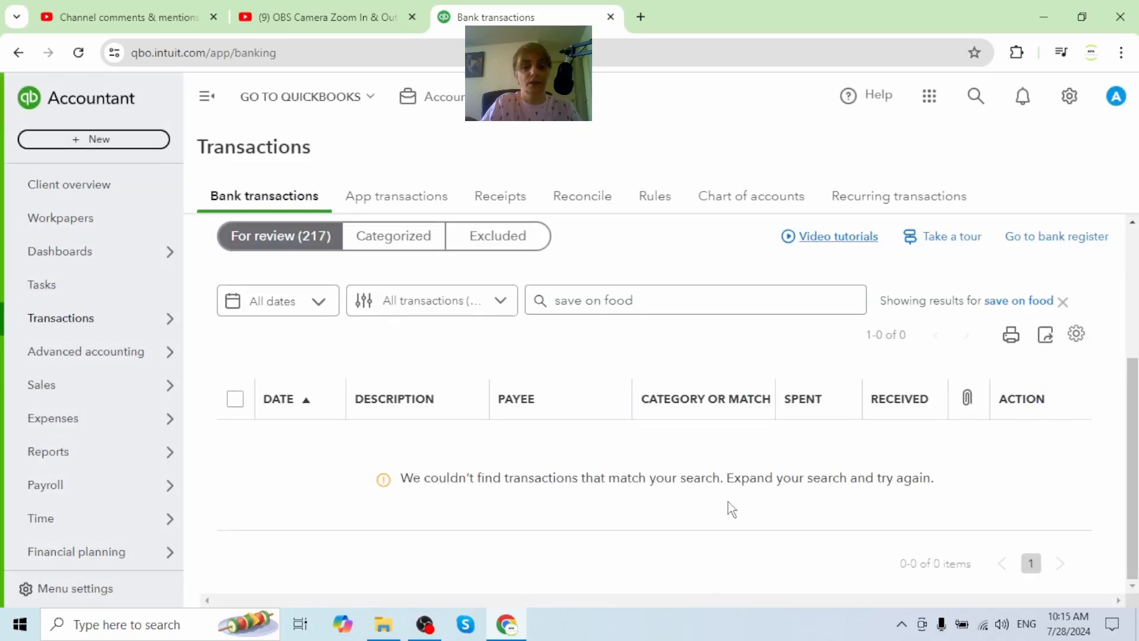
pyautogui.click(1063, 304)
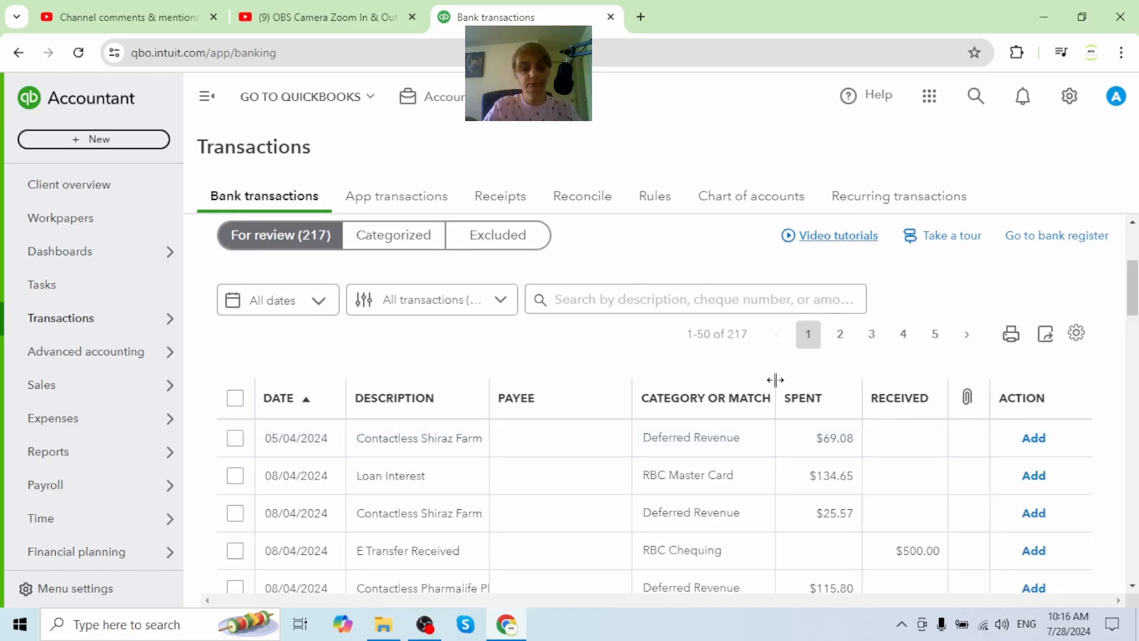
# Step: Open the Loan Interest transaction dated 08/04/2024 and assign it a newly created supplier named RBC
pyautogui.scroll(-2, 777, 377)
pyautogui.scroll(-1, 791, 363)
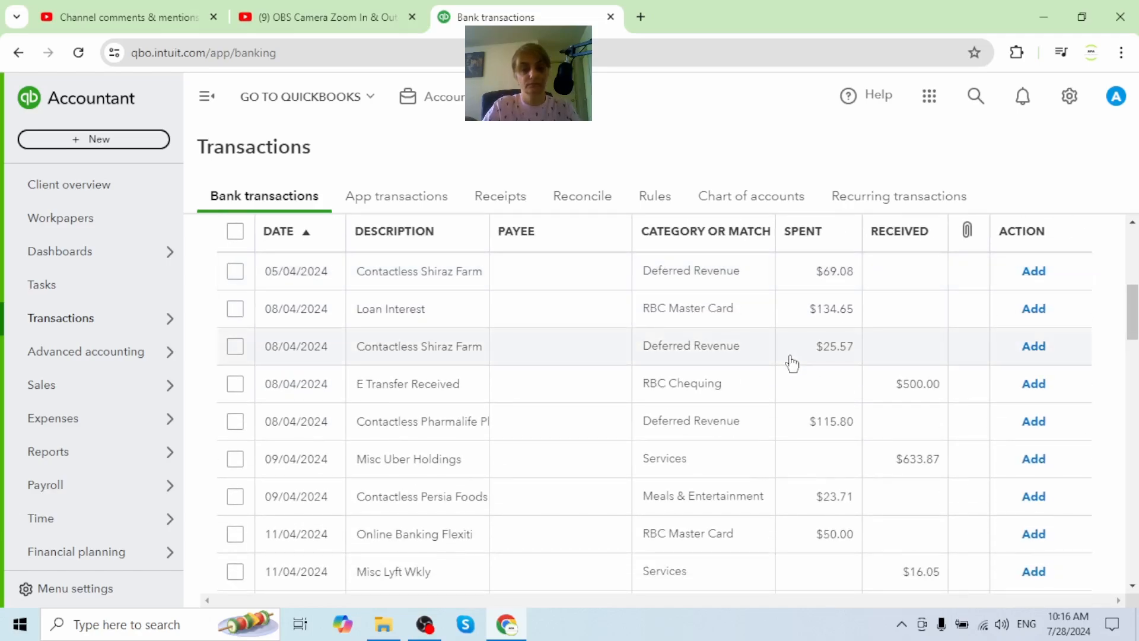
pyautogui.click(393, 318)
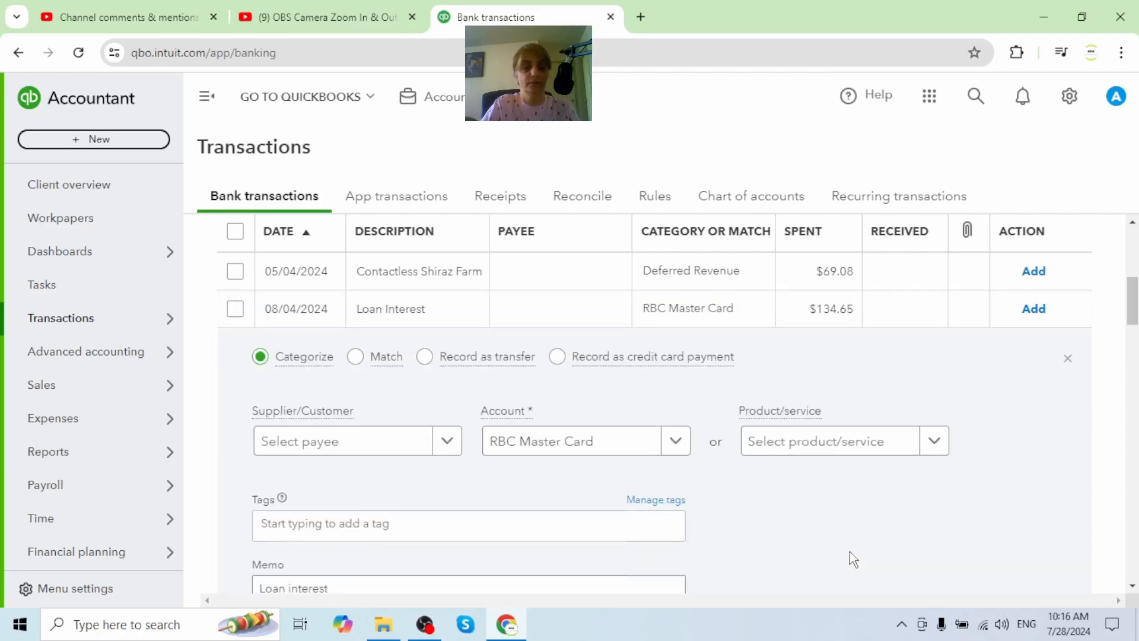
pyautogui.scroll(-2, 711, 457)
pyautogui.scroll(2, 501, 422)
pyautogui.click(380, 456)
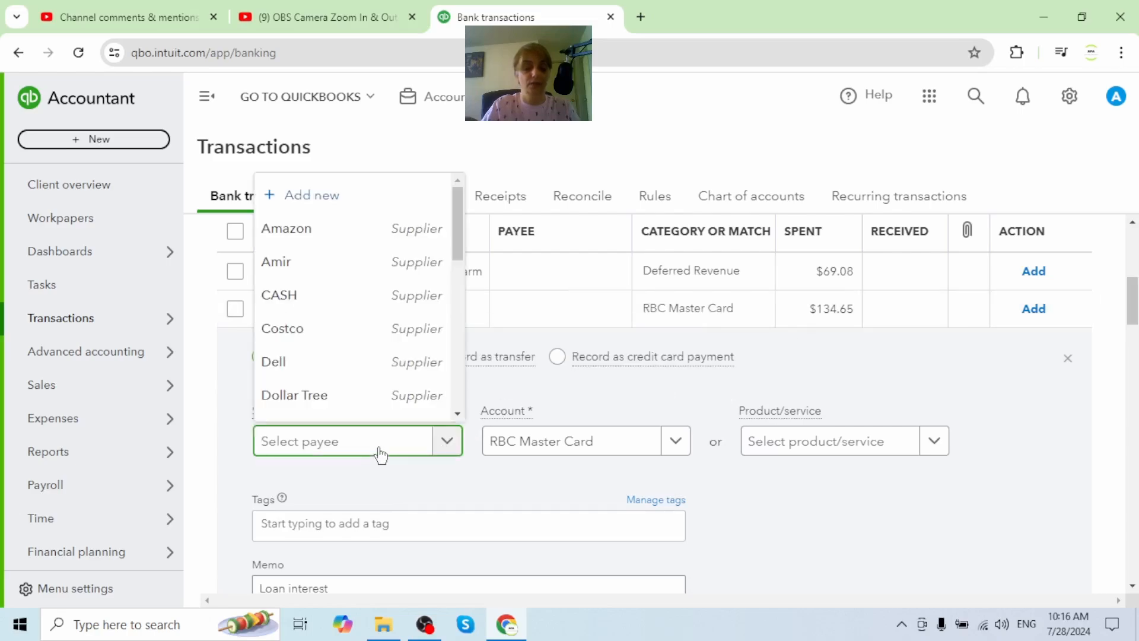
pyautogui.write('RBC')
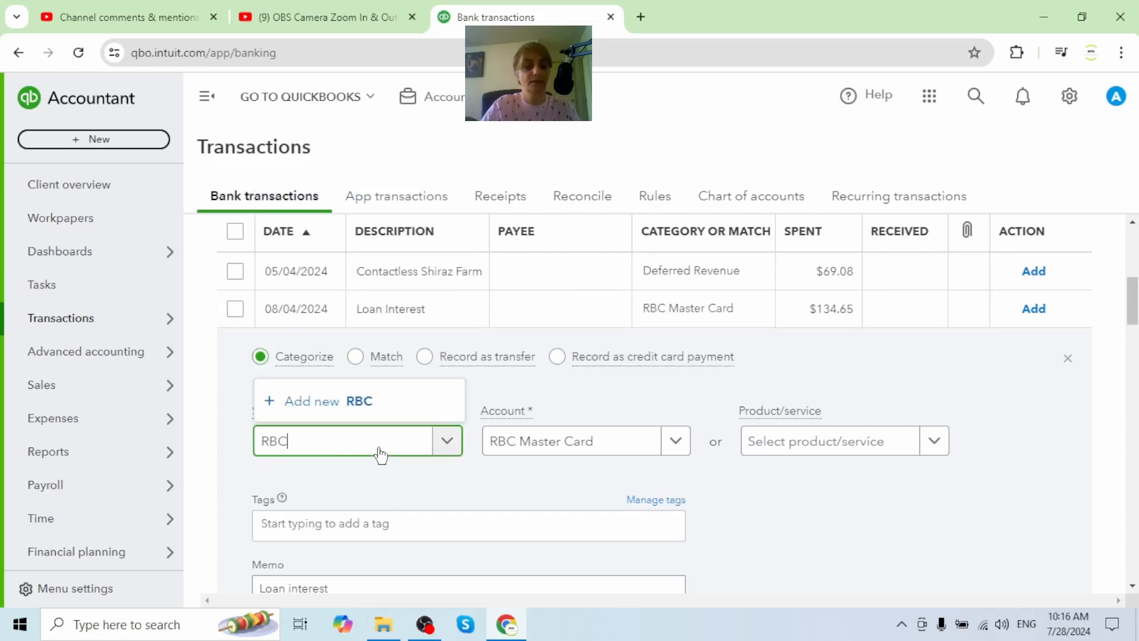
pyautogui.click(362, 403)
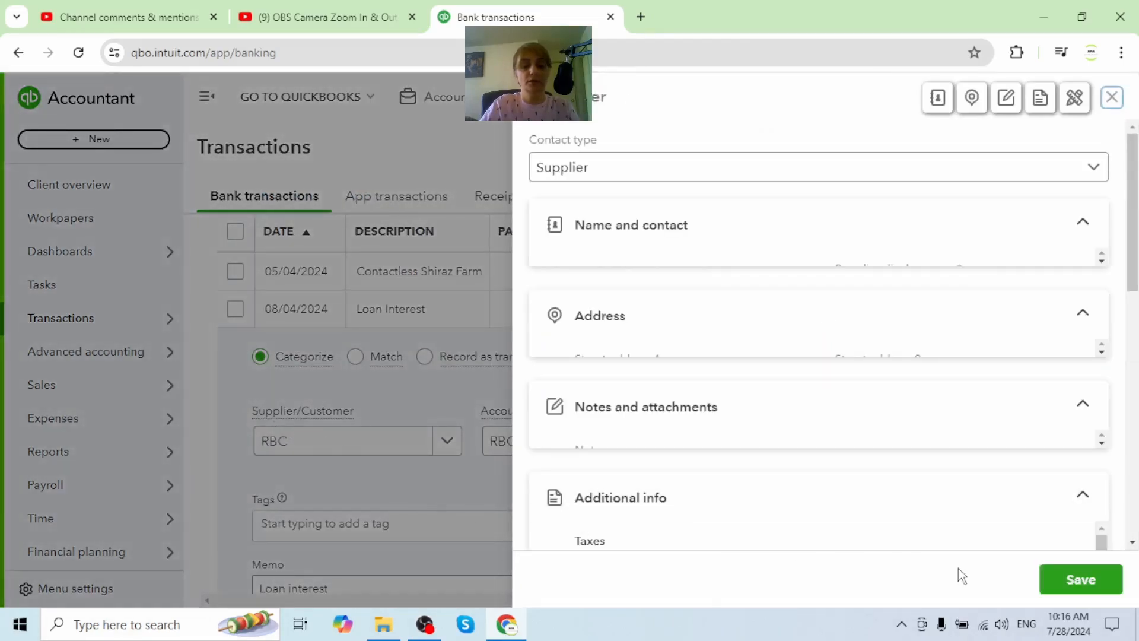
pyautogui.click(1081, 579)
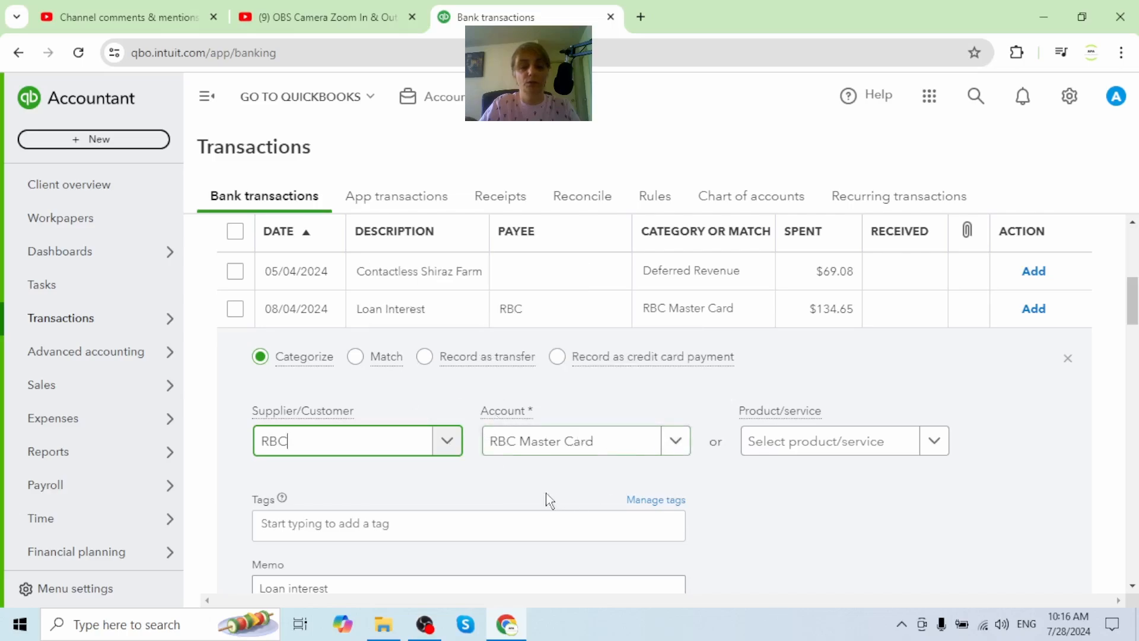
# Step: Start a new account for the loan interest transaction with account type Expenses and detail type Interest paid
pyautogui.click(556, 449)
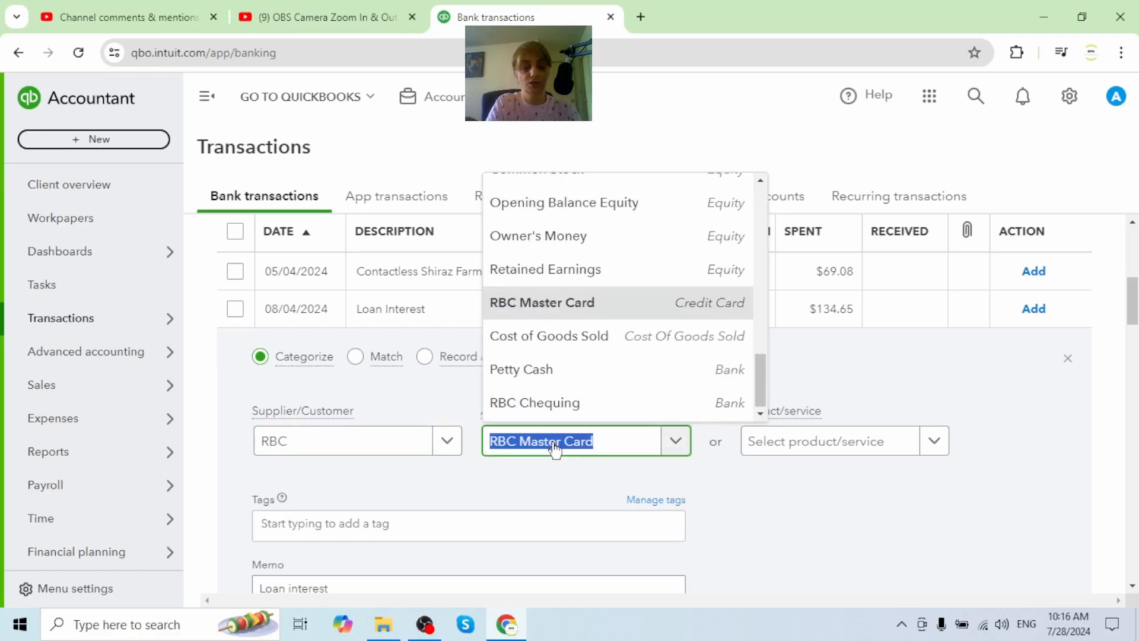
pyautogui.write('int')
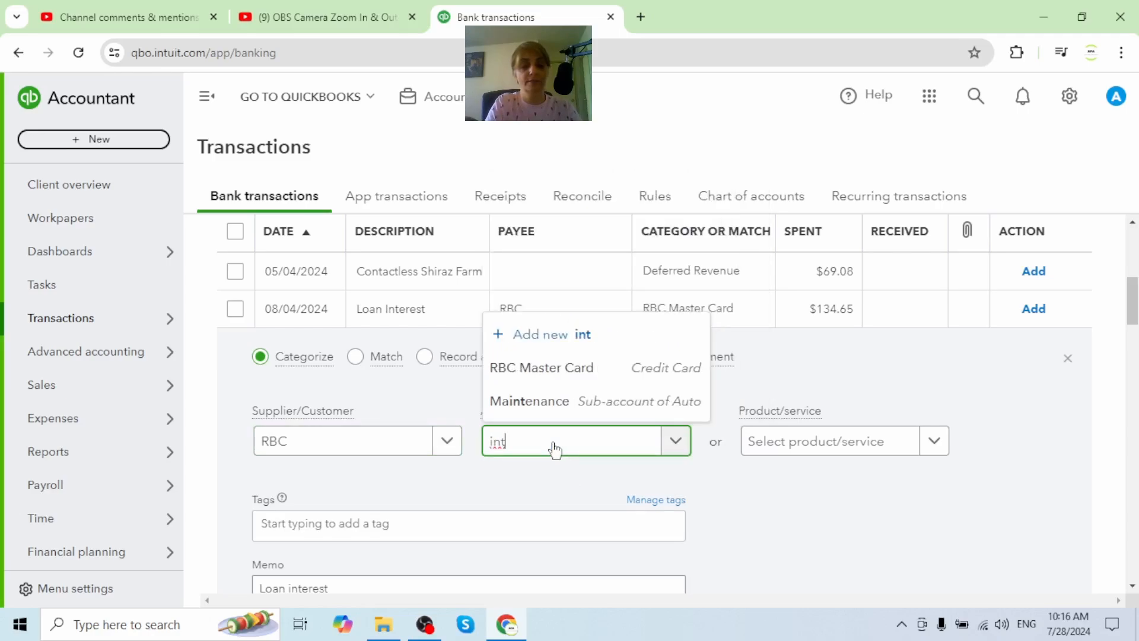
pyautogui.write('erest')
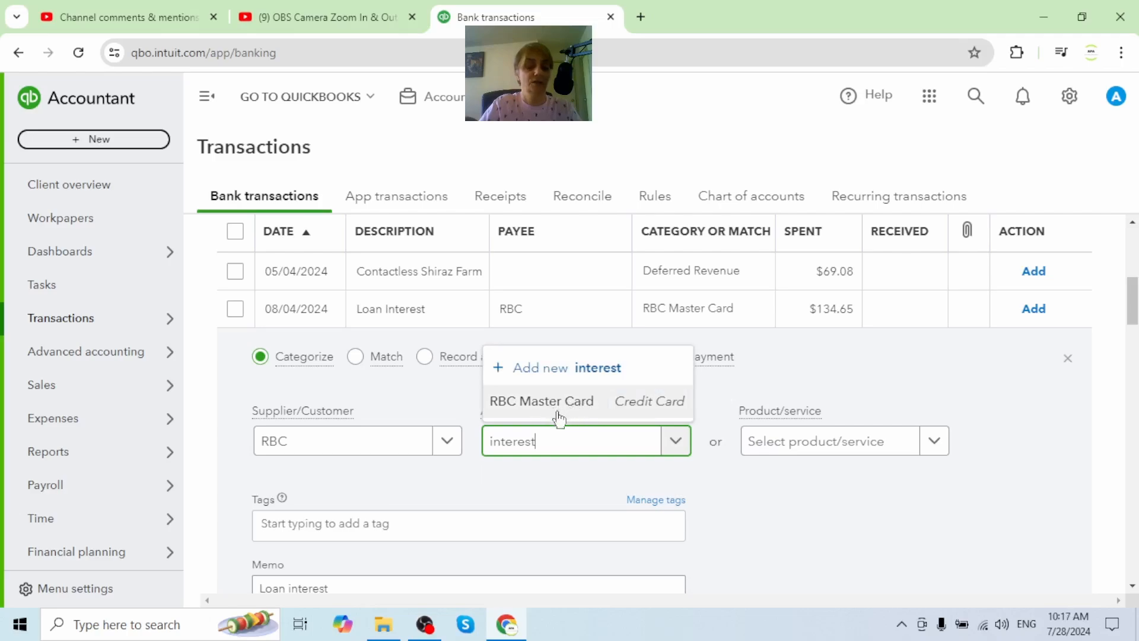
pyautogui.click(604, 368)
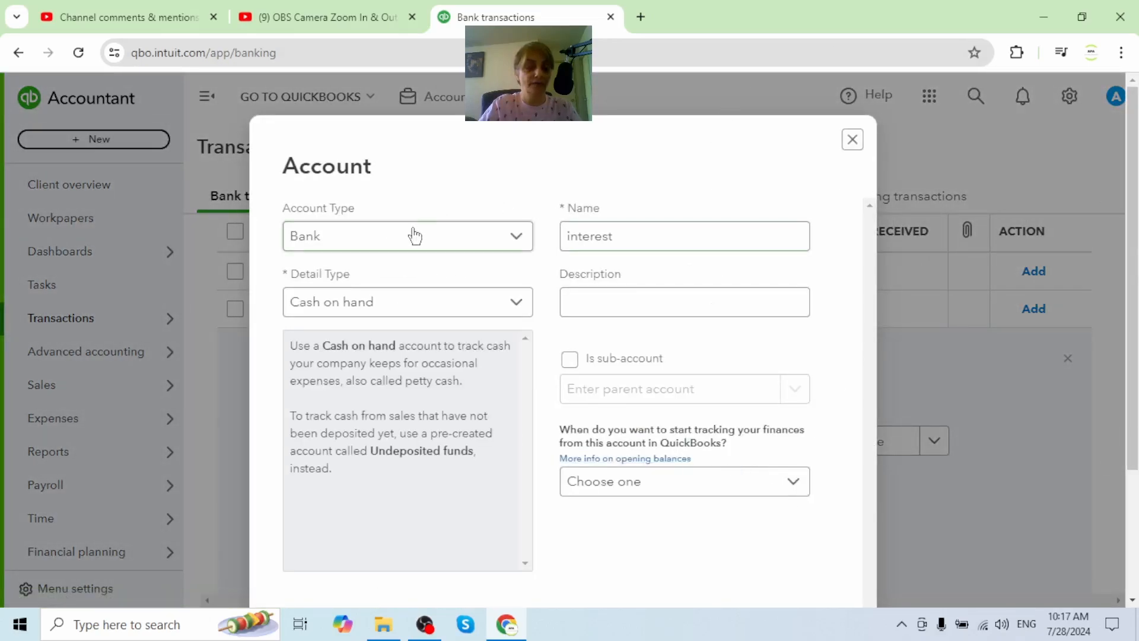
pyautogui.click(518, 239)
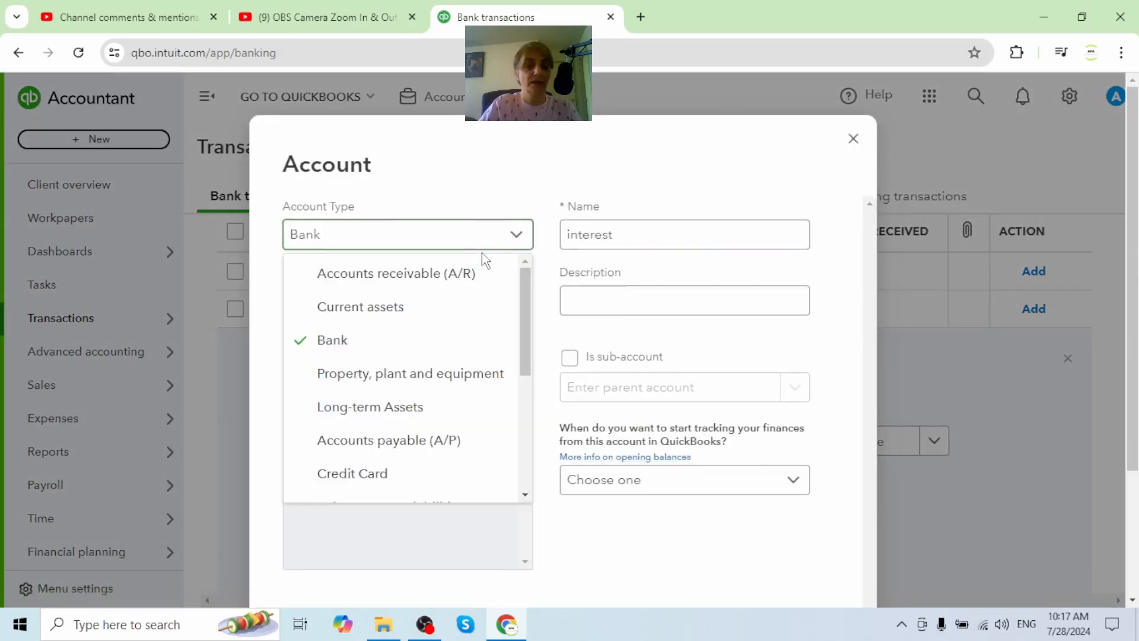
pyautogui.scroll(-5, 389, 397)
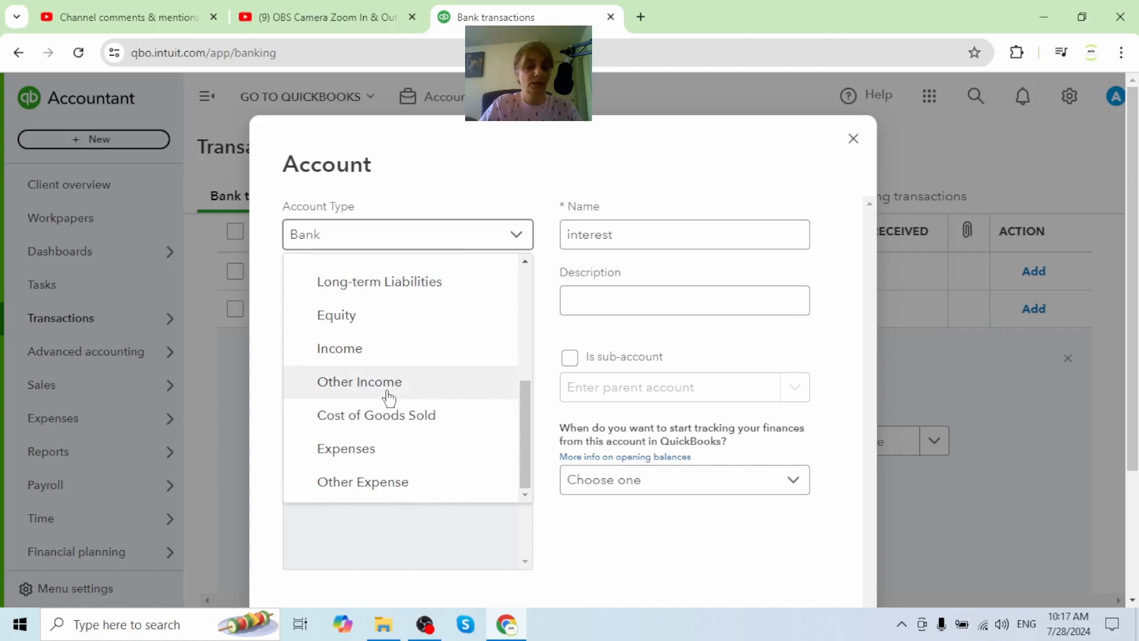
pyautogui.click(359, 457)
pyautogui.click(466, 303)
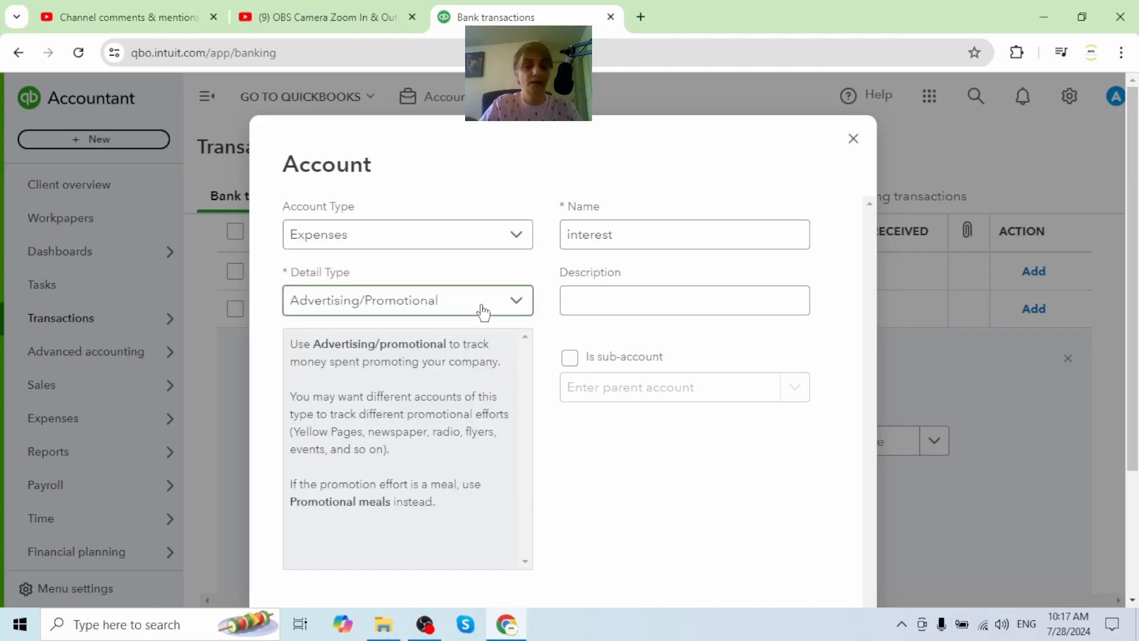
pyautogui.scroll(-5, 389, 458)
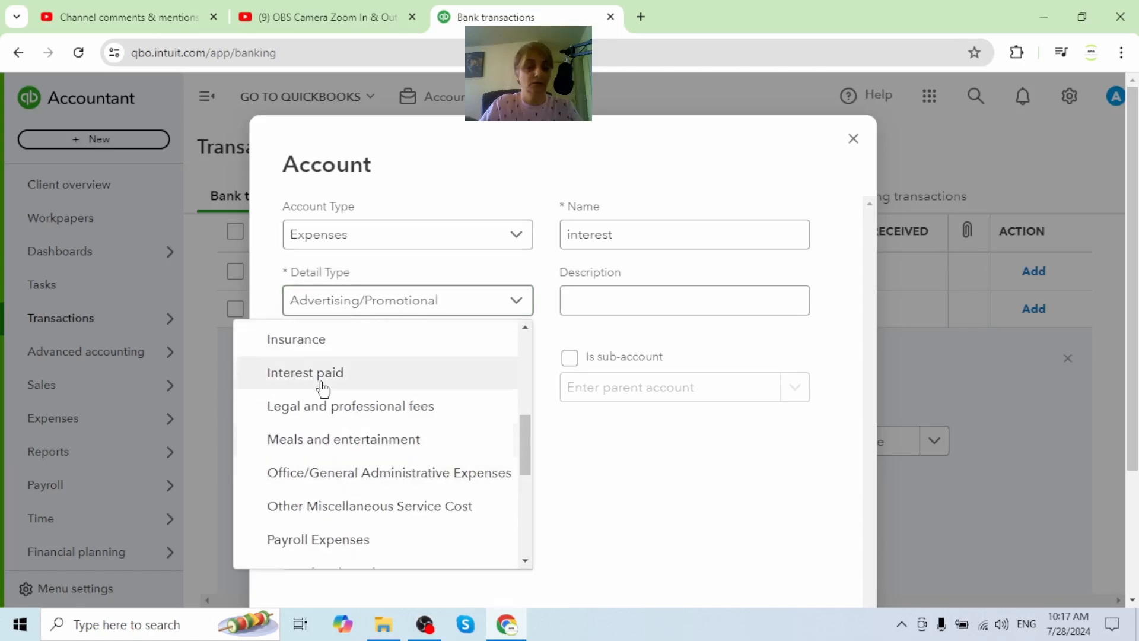
pyautogui.click(358, 368)
# Step: Name the new account Loan Interest and save it as the transaction's account
pyautogui.moveTo(622, 235); pyautogui.dragTo(559, 247)
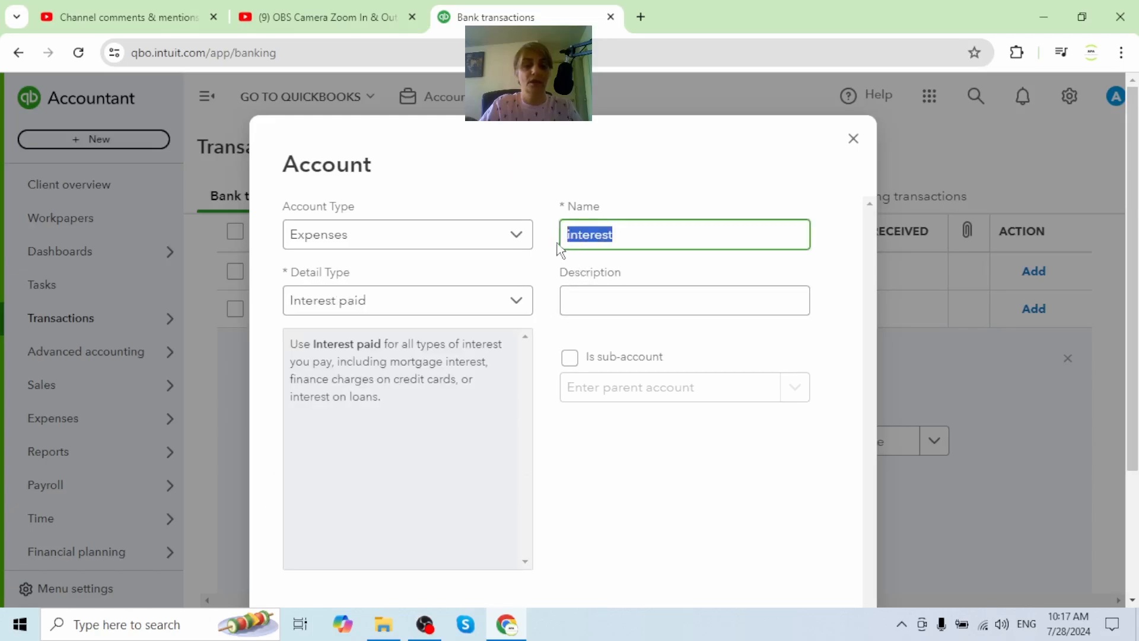
pyautogui.write('Loan I')
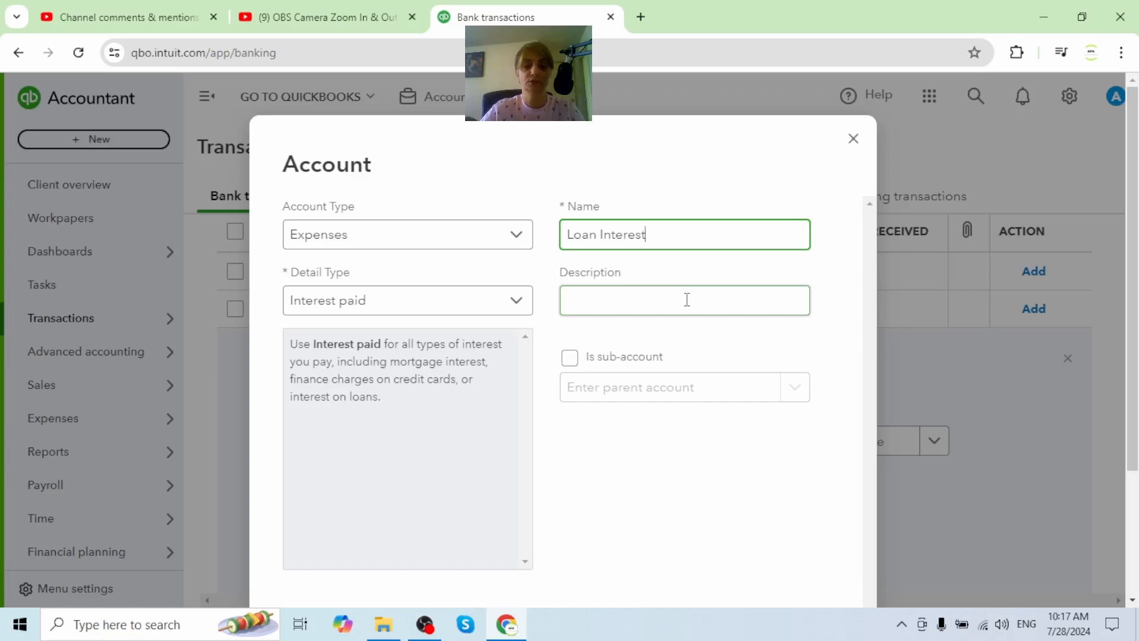
pyautogui.scroll(-3, 680, 474)
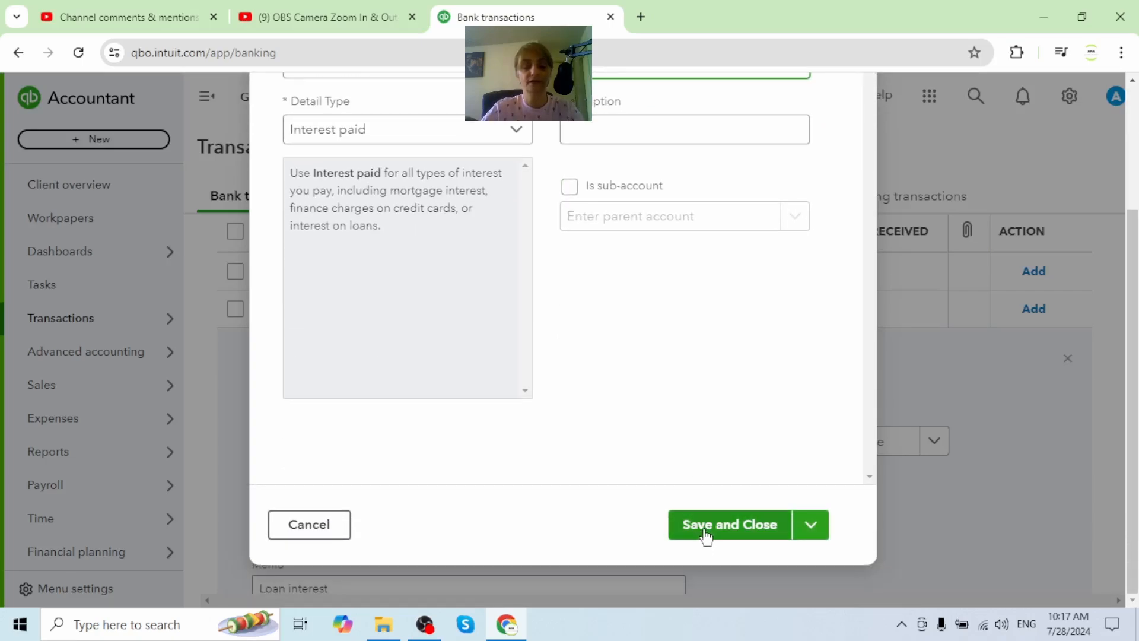
pyautogui.click(706, 536)
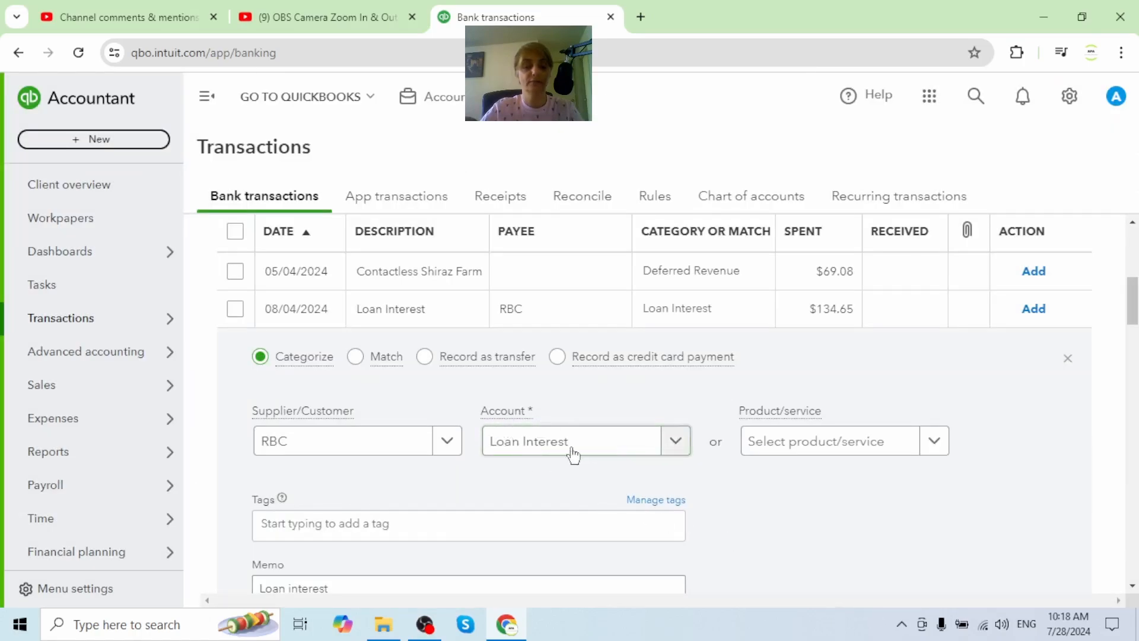
# Step: Check the details of the 08/04/2024 Loan Interest transaction and add it to the books
pyautogui.scroll(-1, 715, 481)
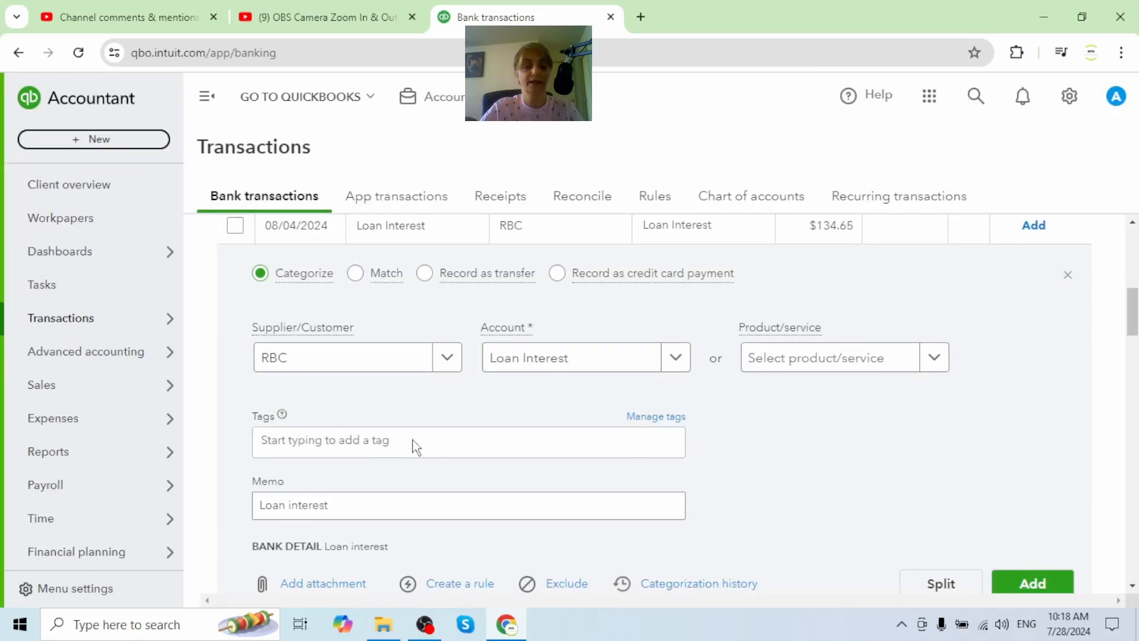
pyautogui.scroll(-2, 387, 522)
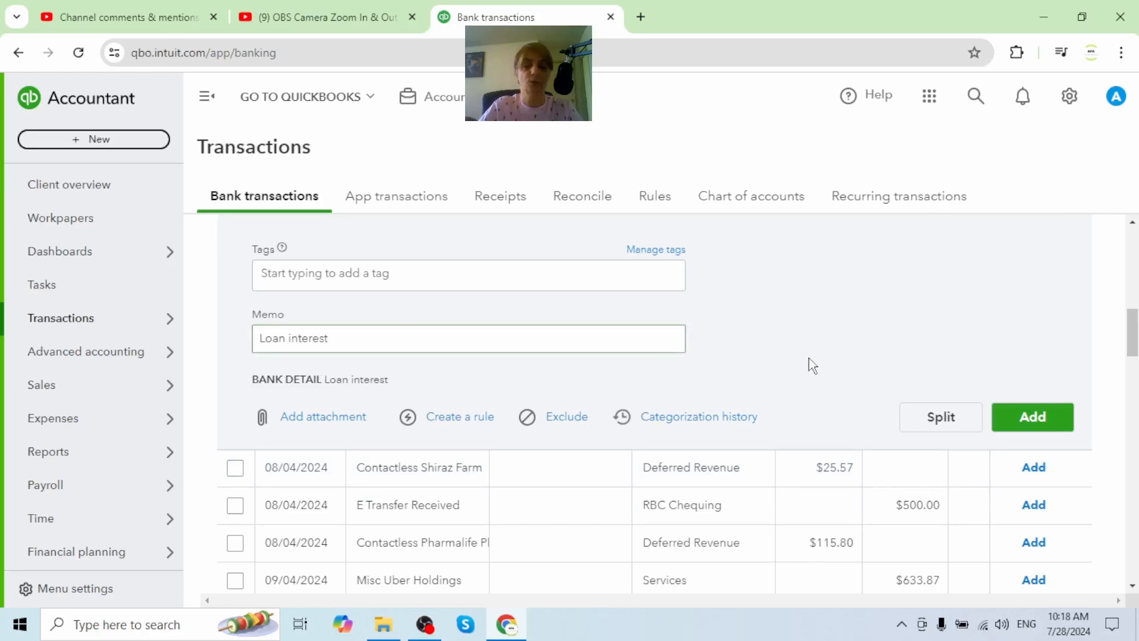
pyautogui.scroll(3, 913, 335)
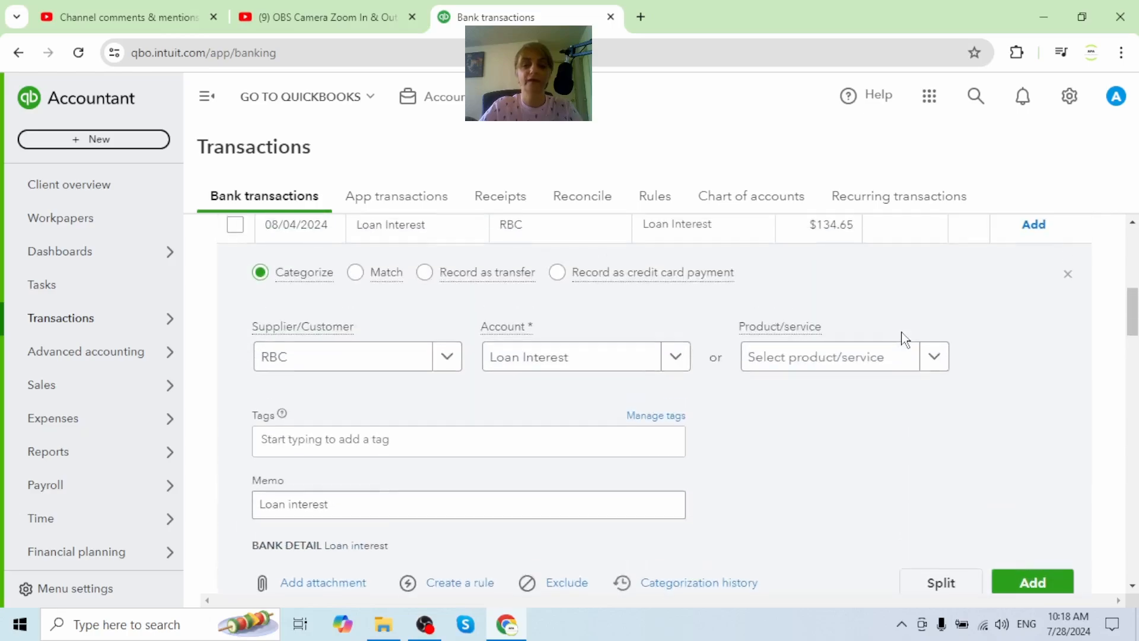
pyautogui.scroll(-1, 906, 340)
pyautogui.scroll(-2, 906, 339)
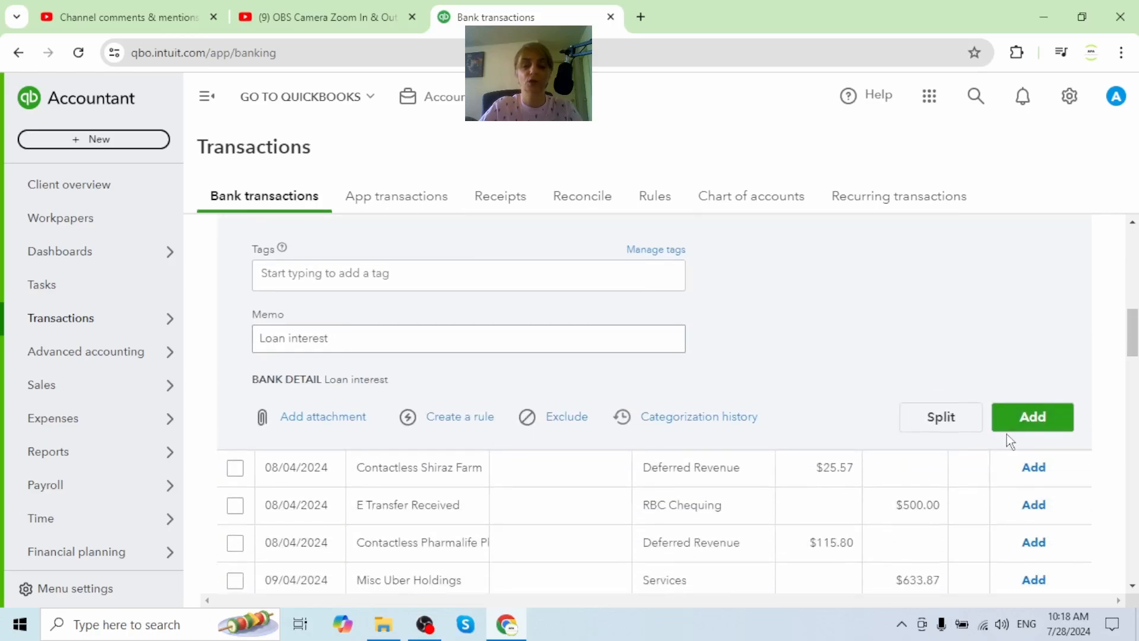
pyautogui.click(1032, 418)
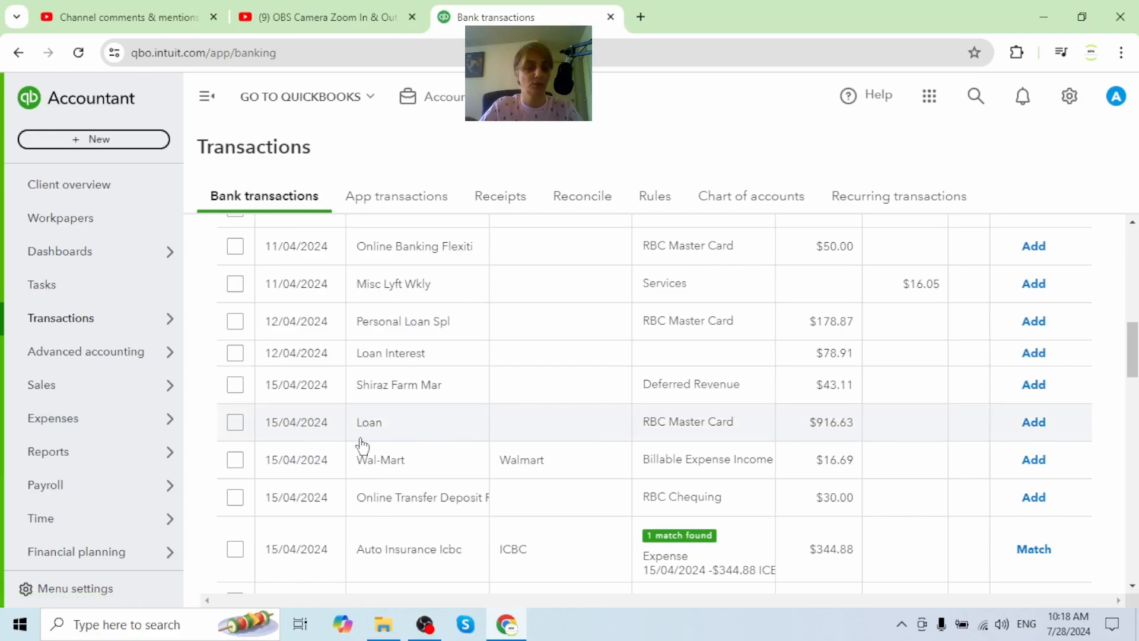
# Step: Leave the bank transactions and open the Profit and Loss report from the standard reports
pyautogui.moveTo(87, 446)
pyautogui.scroll(-1, 87, 446)
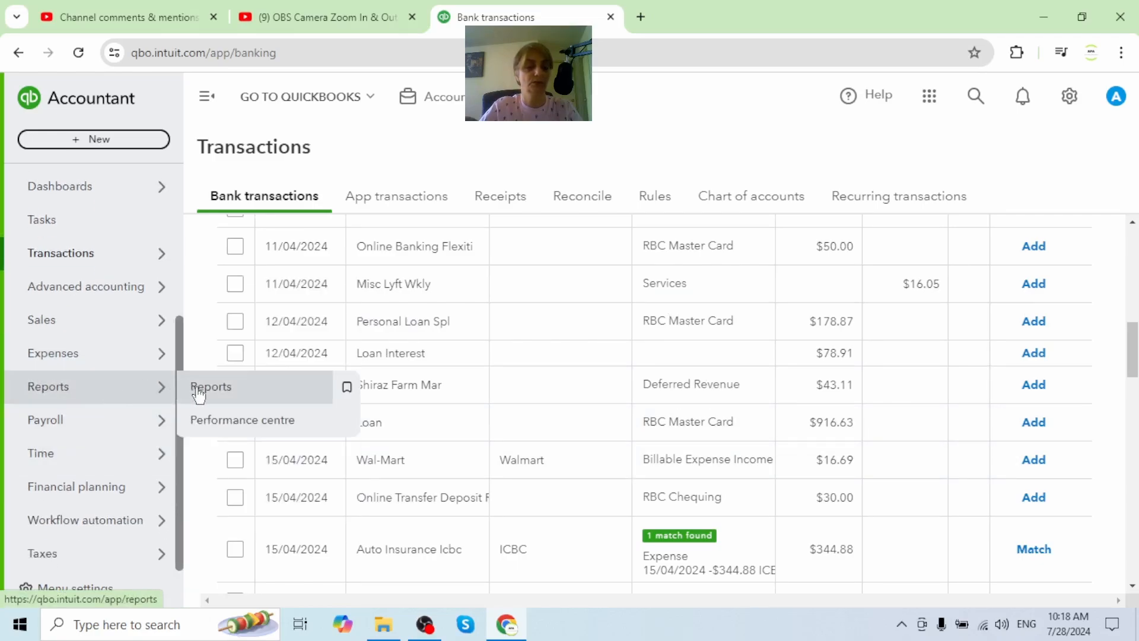
pyautogui.click(199, 394)
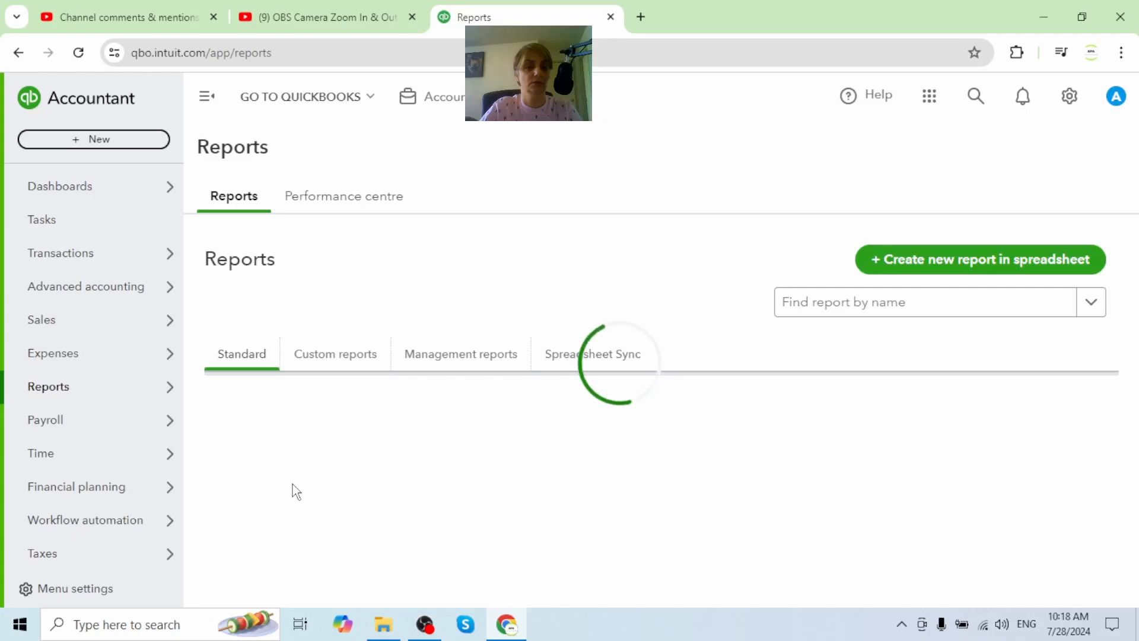
pyautogui.scroll(-2, 294, 490)
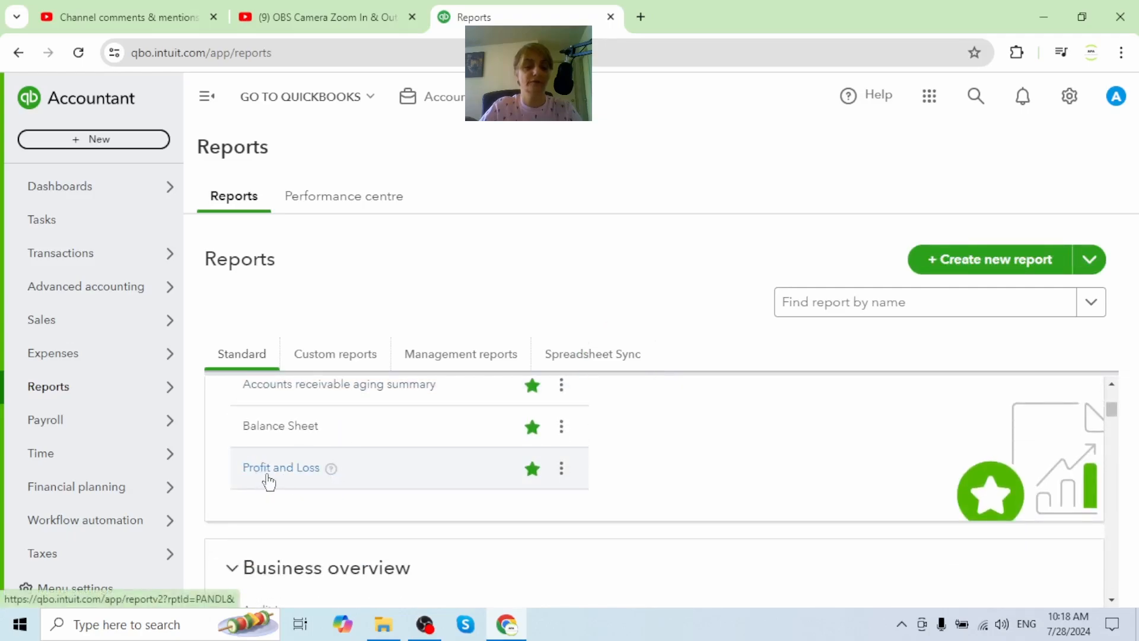
pyautogui.click(271, 470)
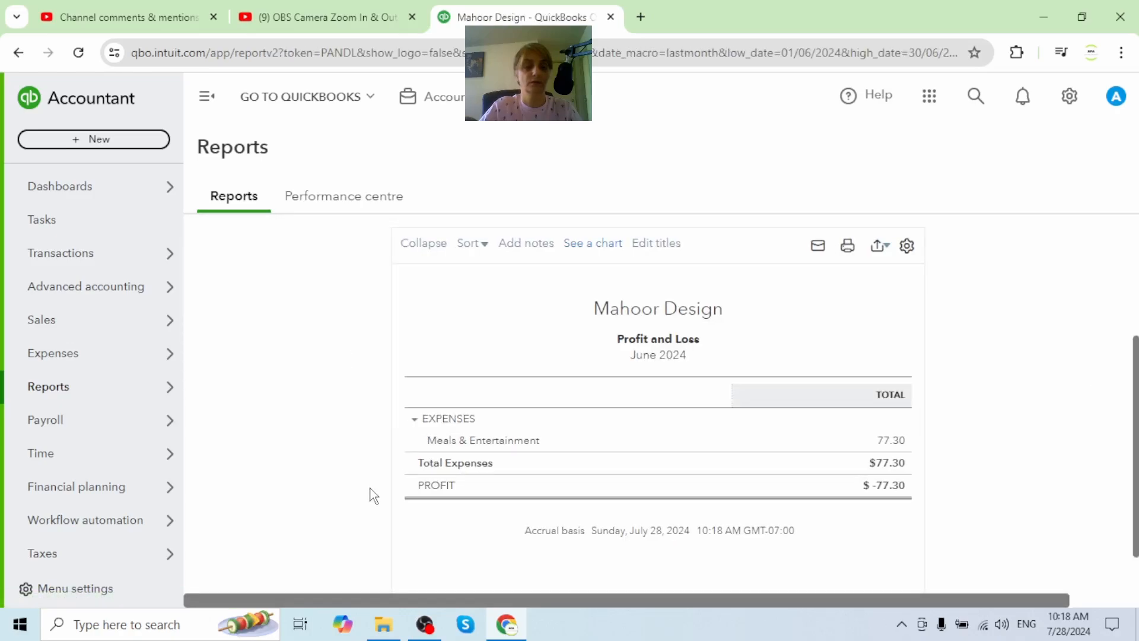
# Step: Set the Profit and Loss report period to Last Year and run the report
pyautogui.click(319, 335)
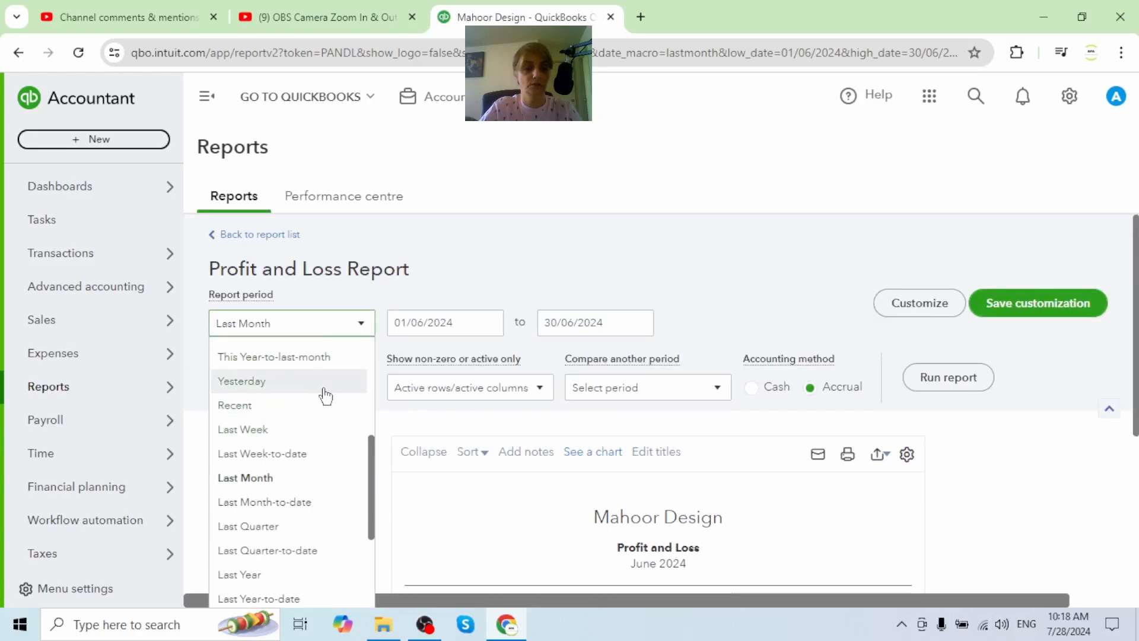
pyautogui.scroll(-3, 320, 460)
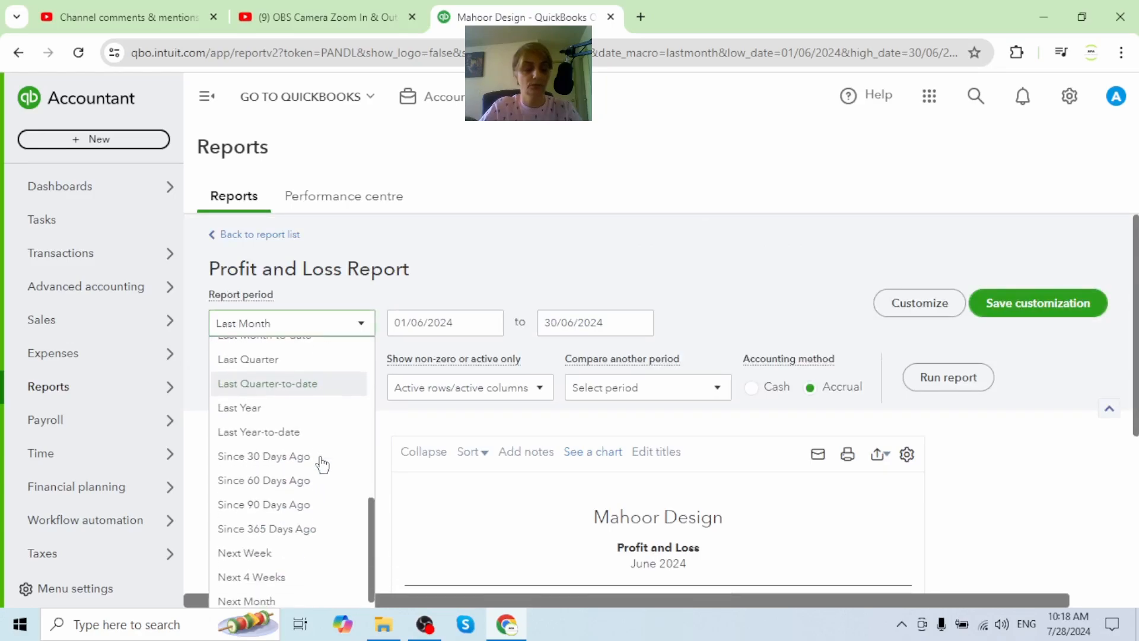
pyautogui.scroll(-1, 320, 460)
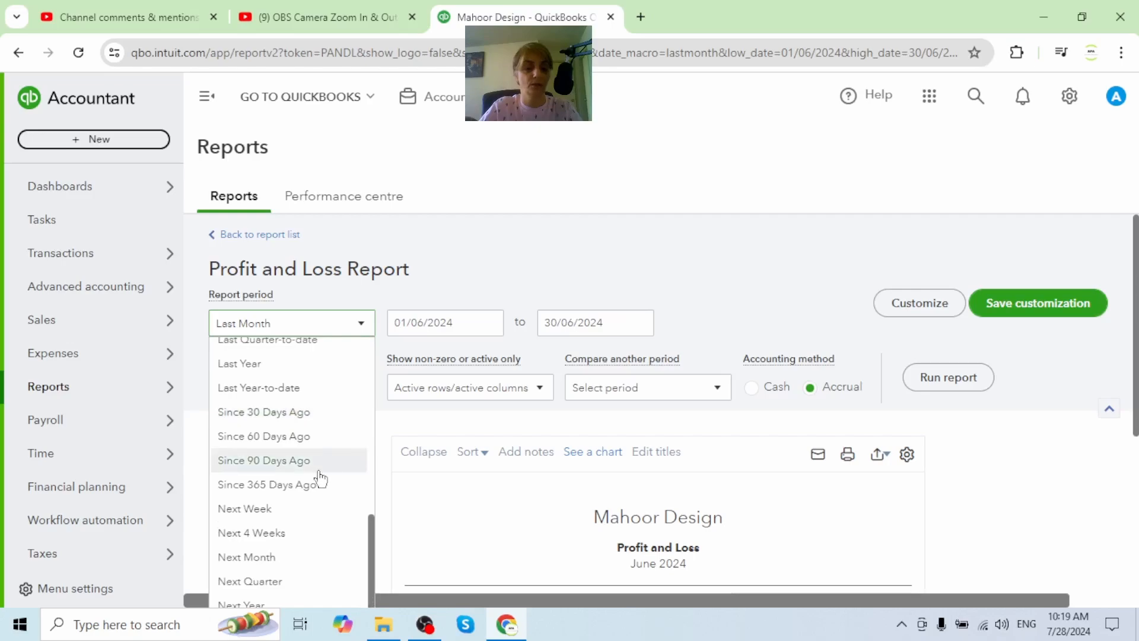
pyautogui.scroll(1, 294, 528)
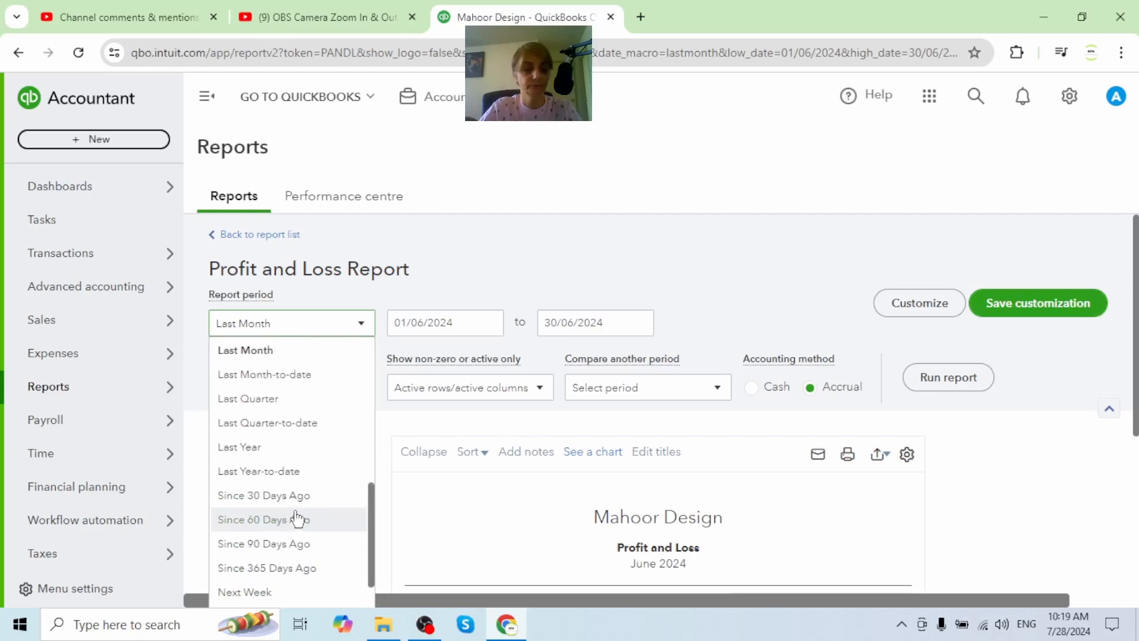
pyautogui.click(243, 450)
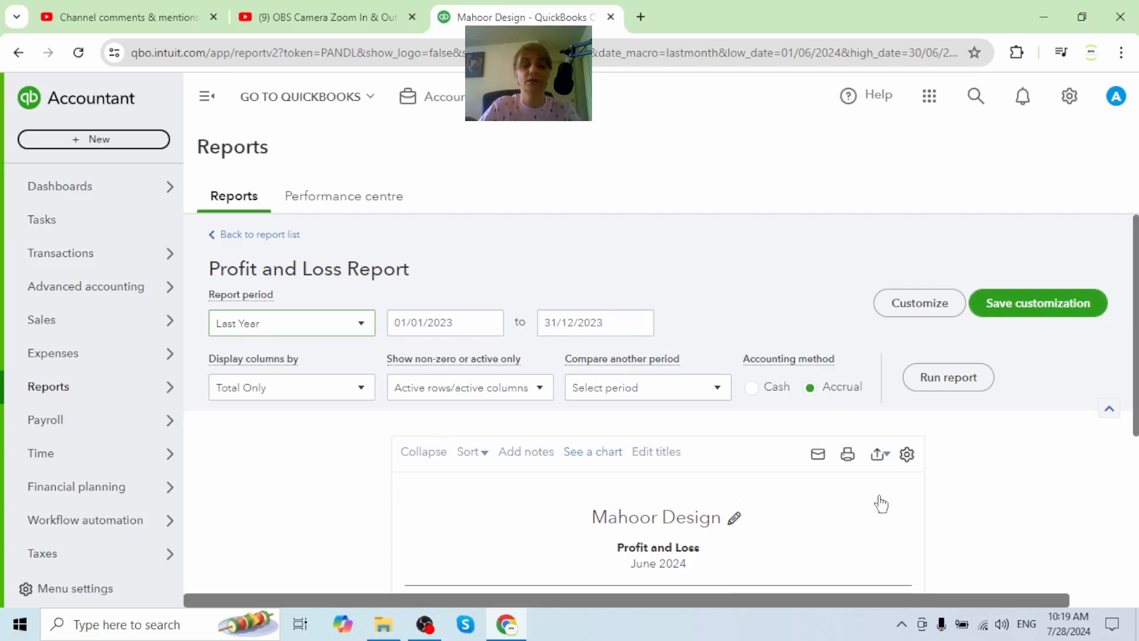
pyautogui.click(952, 392)
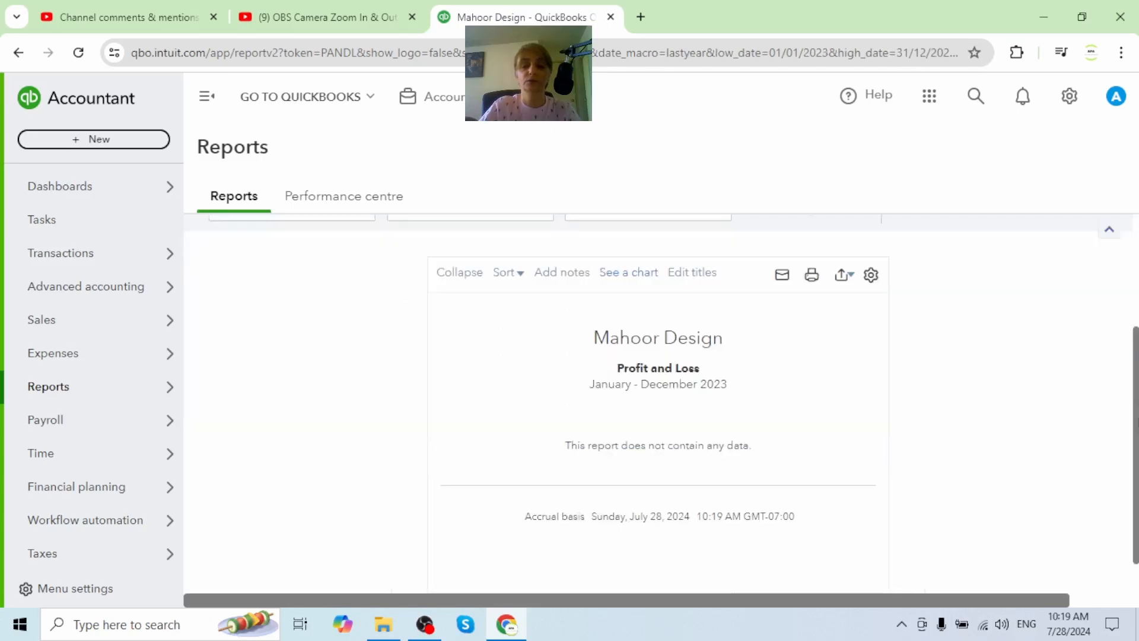
# Step: Try Since 365 Days Ago as the report period, switch it to Last Year-to-date and run the Profit and Loss report
pyautogui.scroll(2, 917, 455)
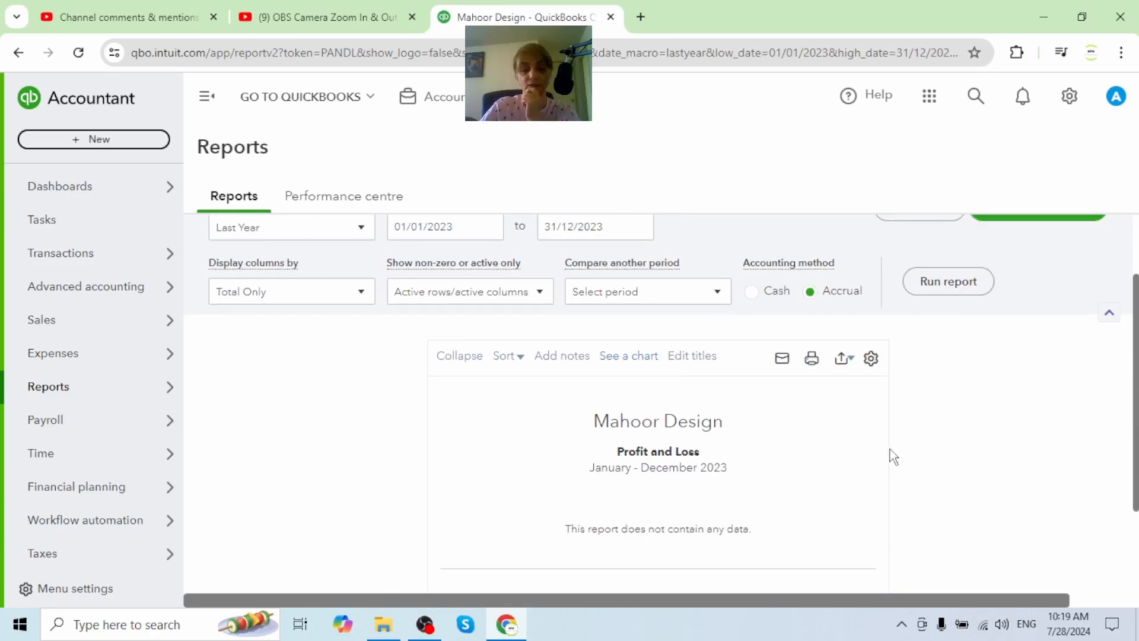
pyautogui.scroll(2, 350, 280)
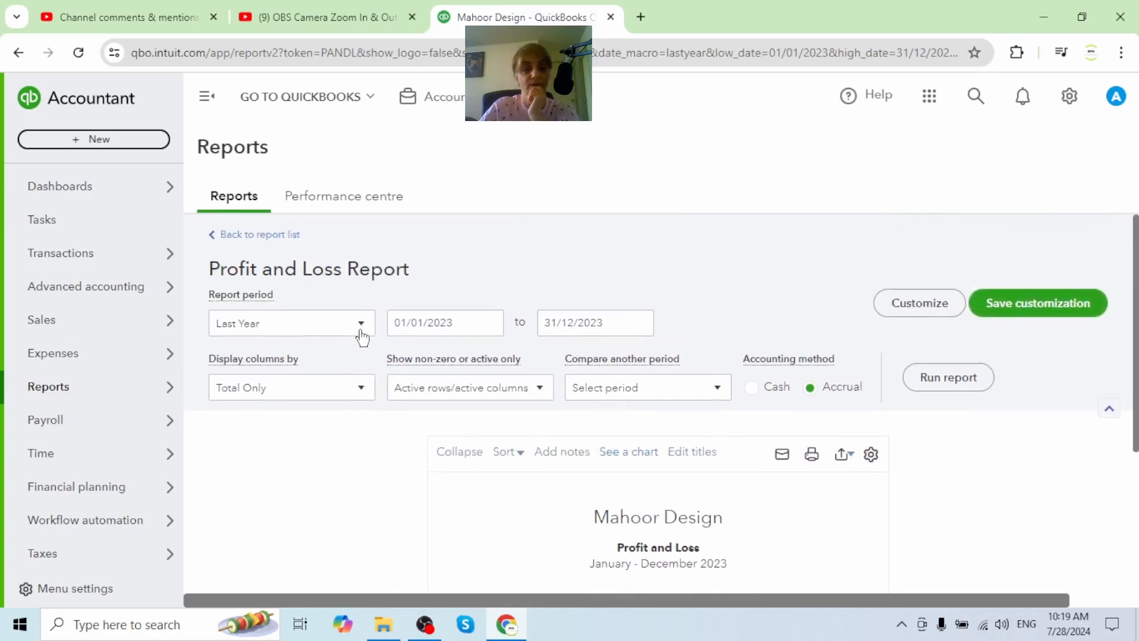
pyautogui.click(361, 331)
pyautogui.scroll(-2, 316, 416)
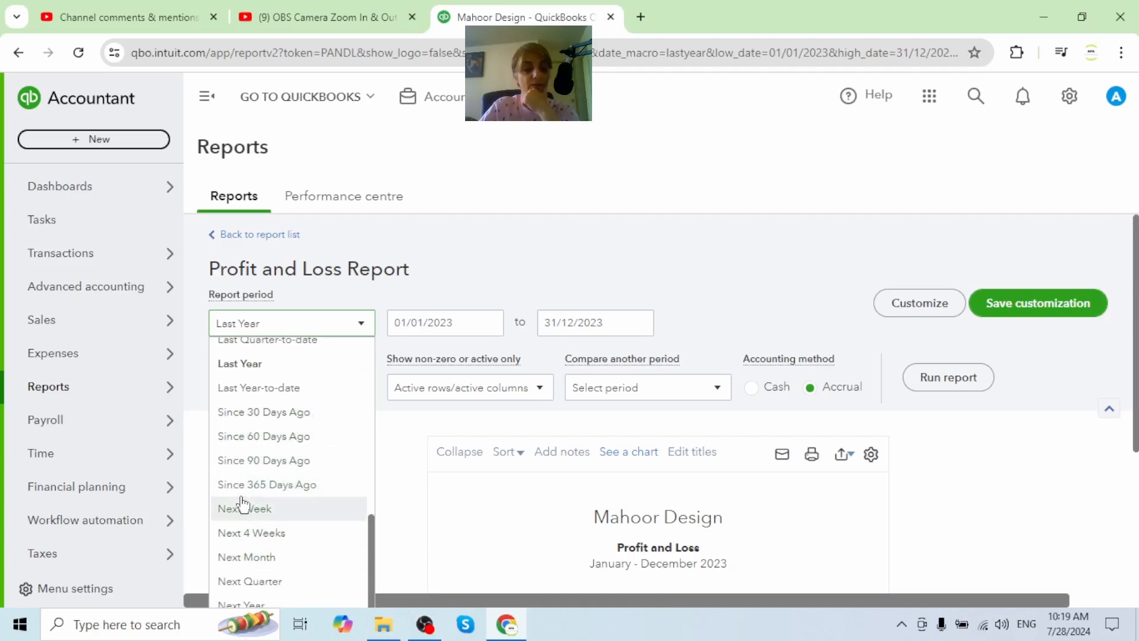
pyautogui.click(297, 485)
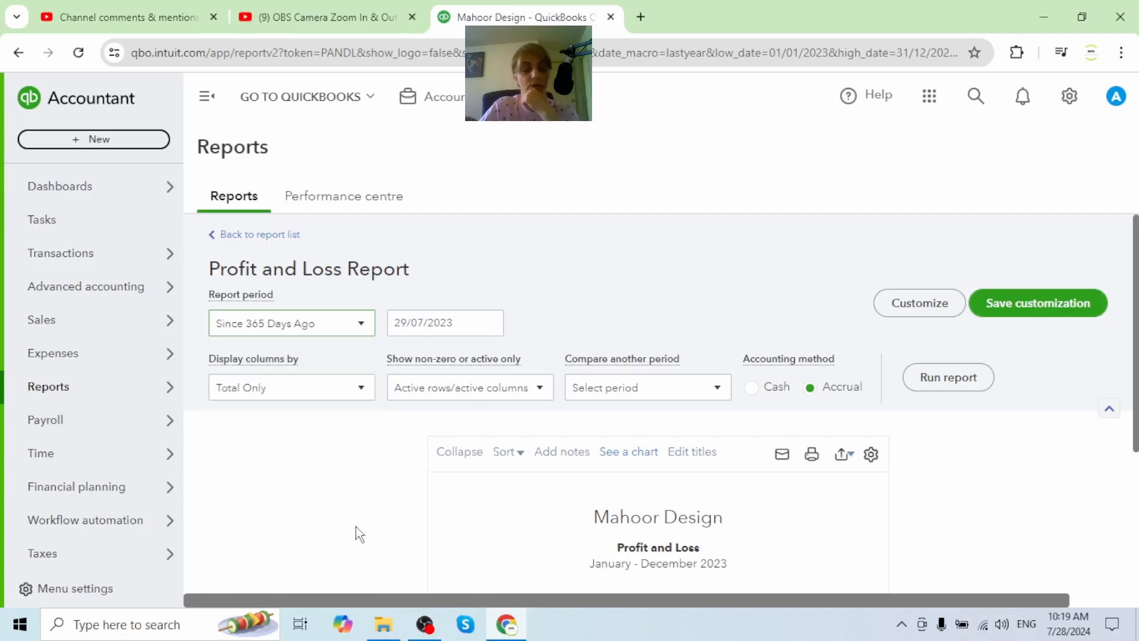
pyautogui.click(339, 326)
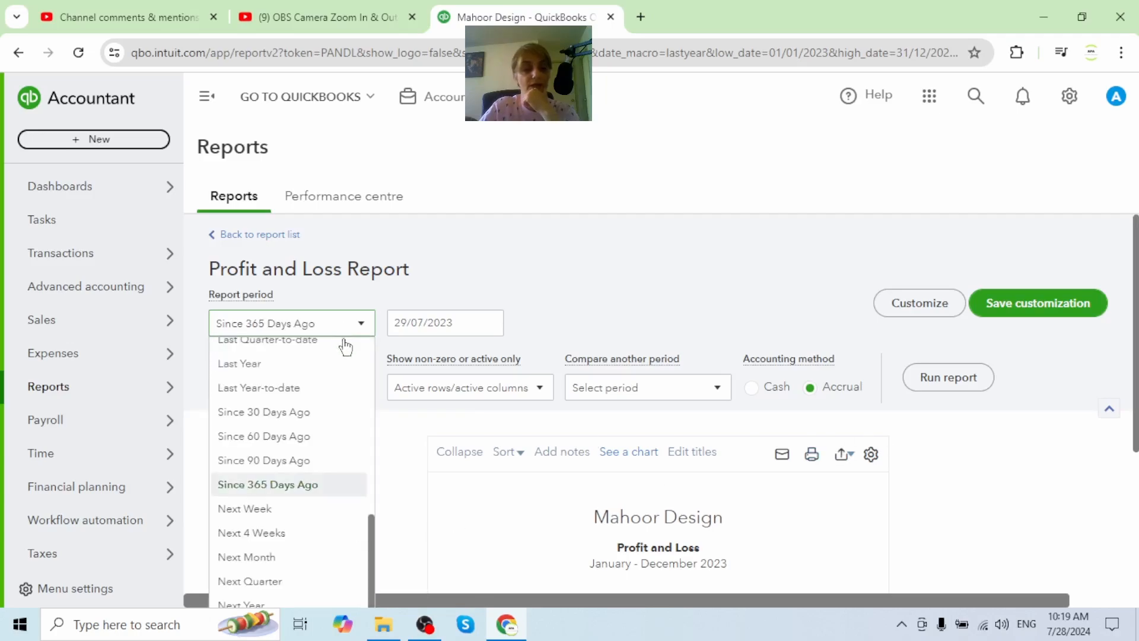
pyautogui.click(279, 389)
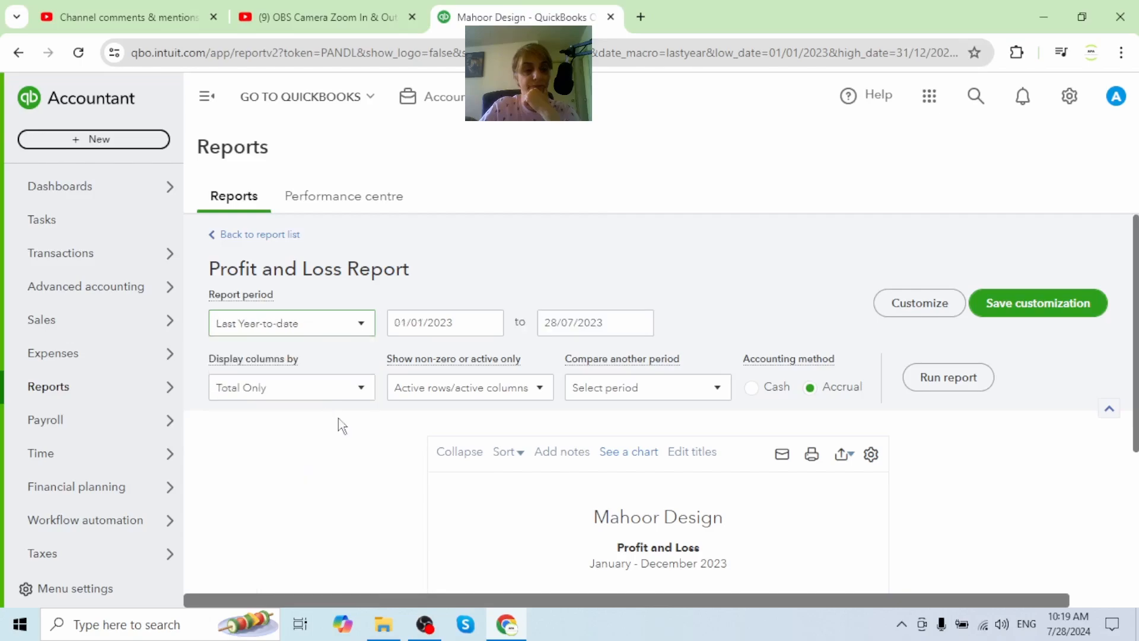
pyautogui.click(936, 385)
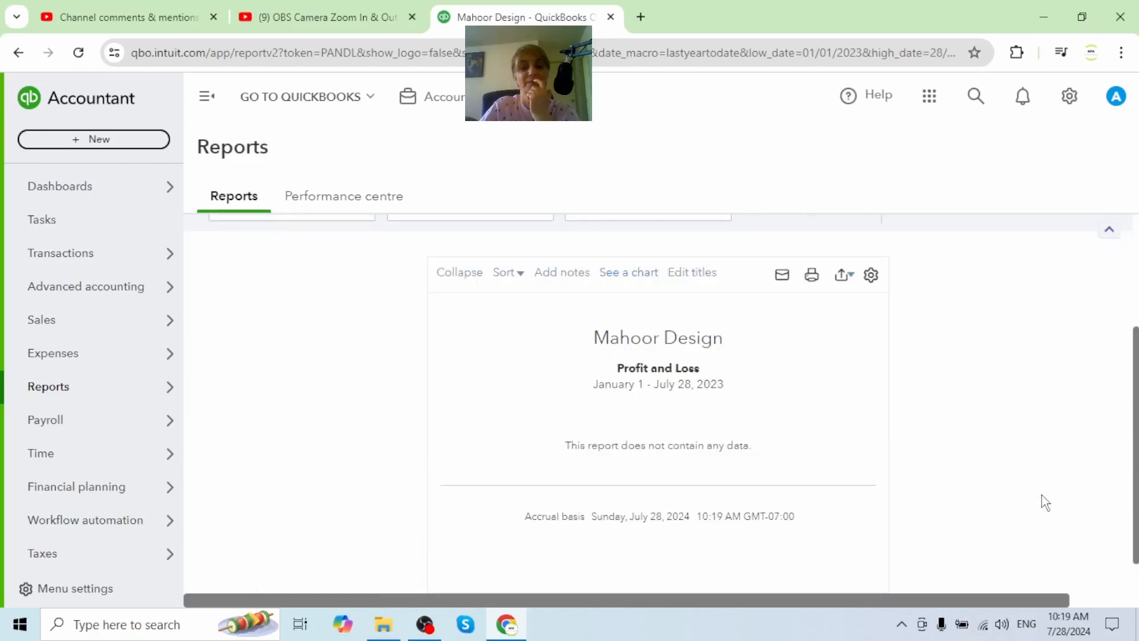
pyautogui.scroll(3, 858, 511)
pyautogui.scroll(-3, 858, 511)
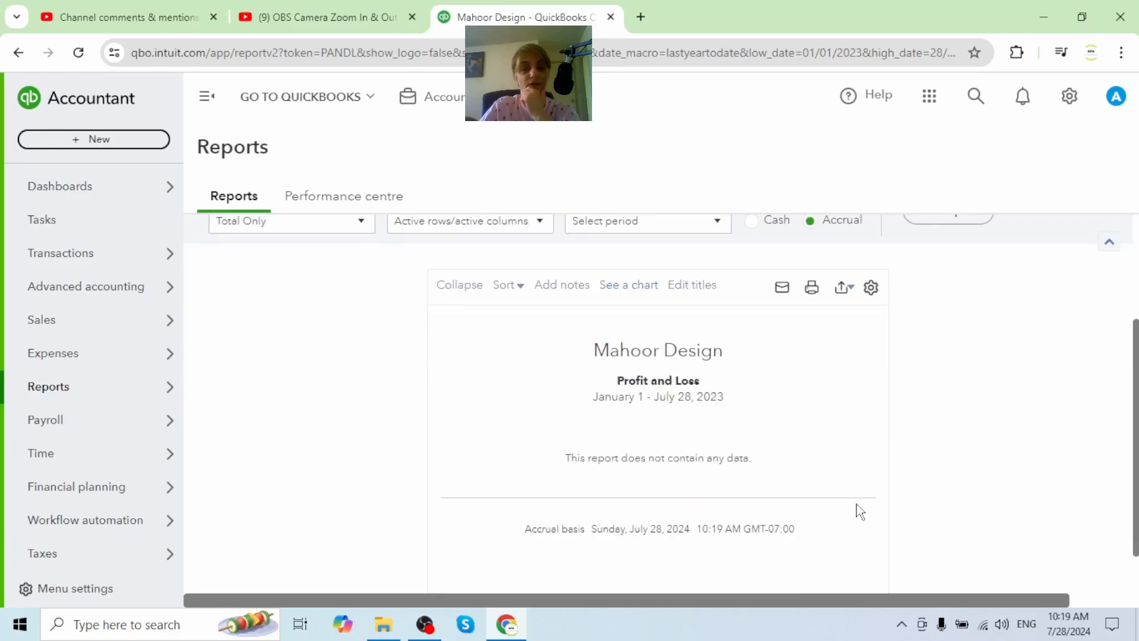
# Step: Set the Profit and Loss report period to This Year-to-date and run the report
pyautogui.scroll(3, 521, 401)
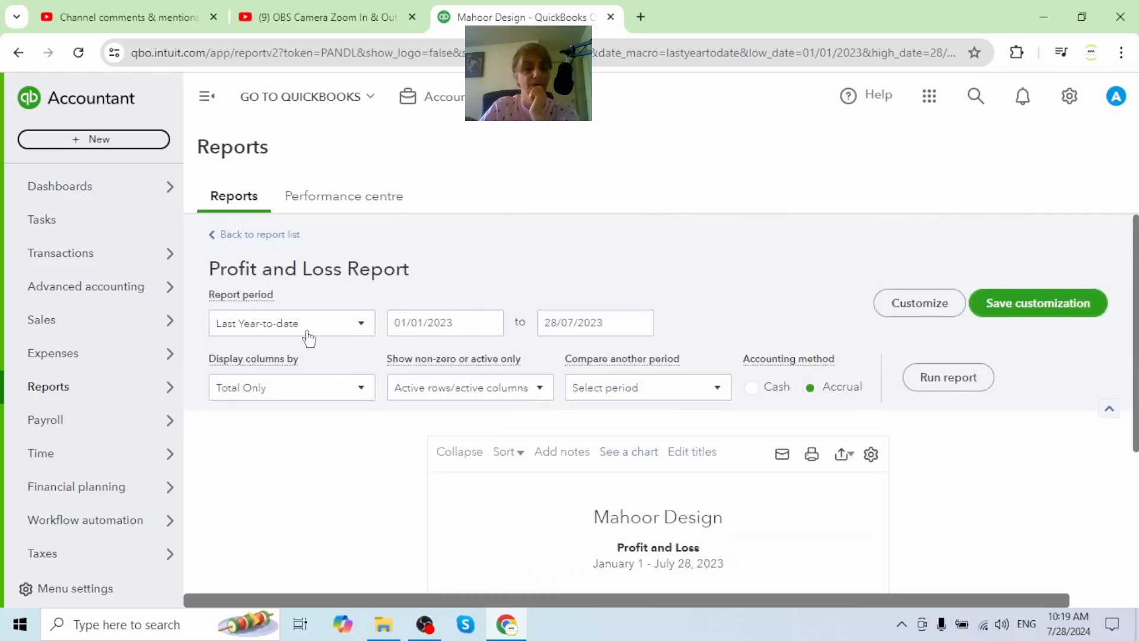
pyautogui.click(308, 336)
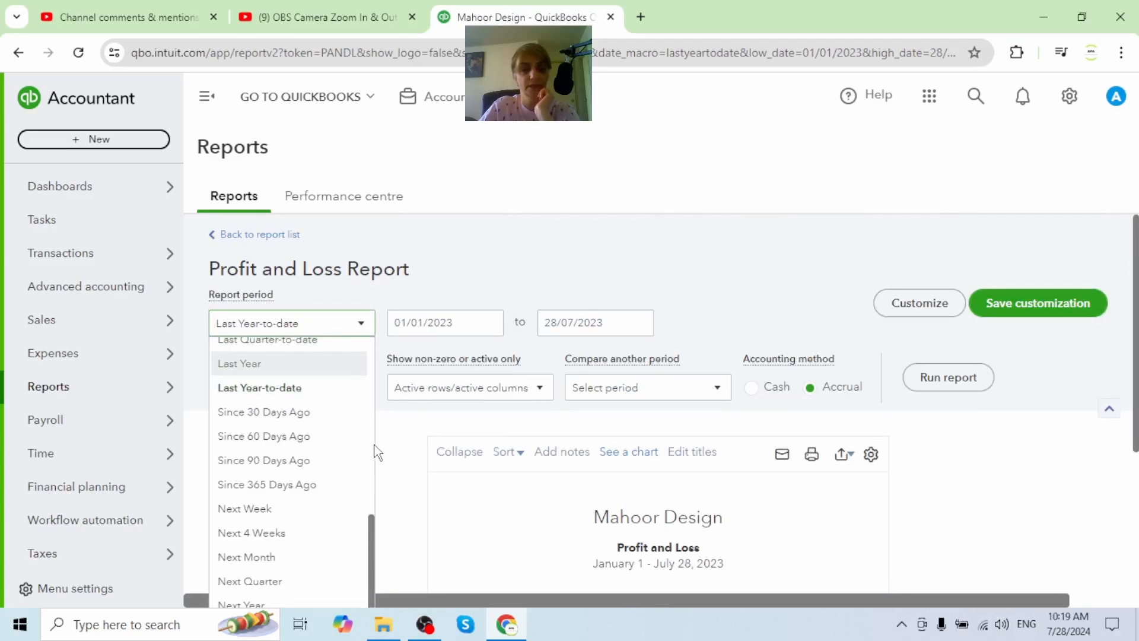
pyautogui.scroll(4, 371, 460)
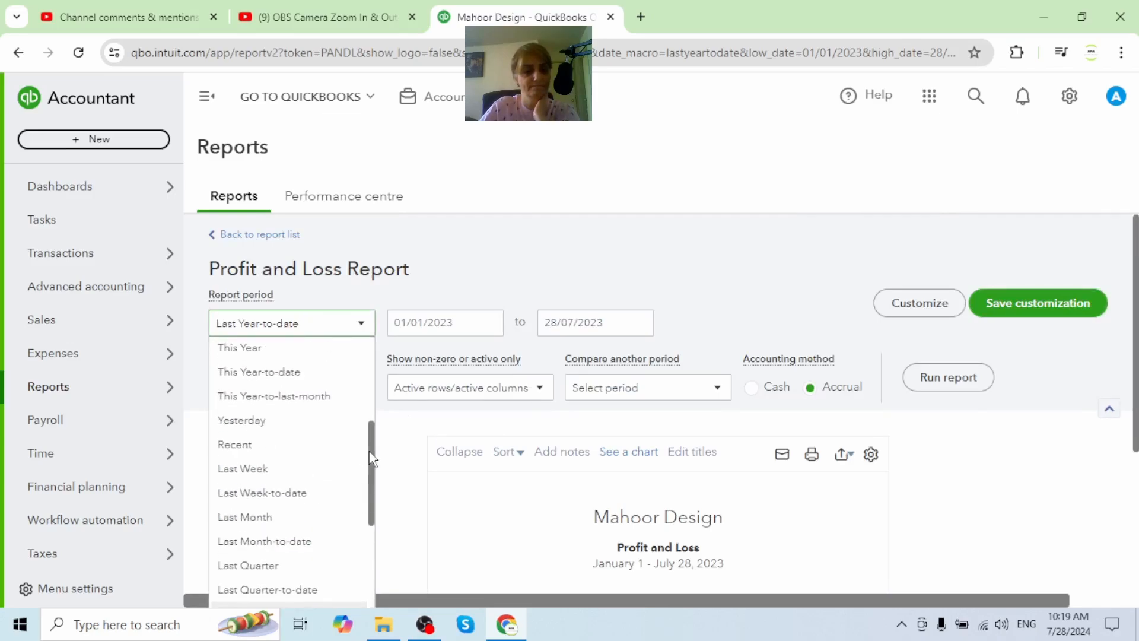
pyautogui.scroll(4, 370, 458)
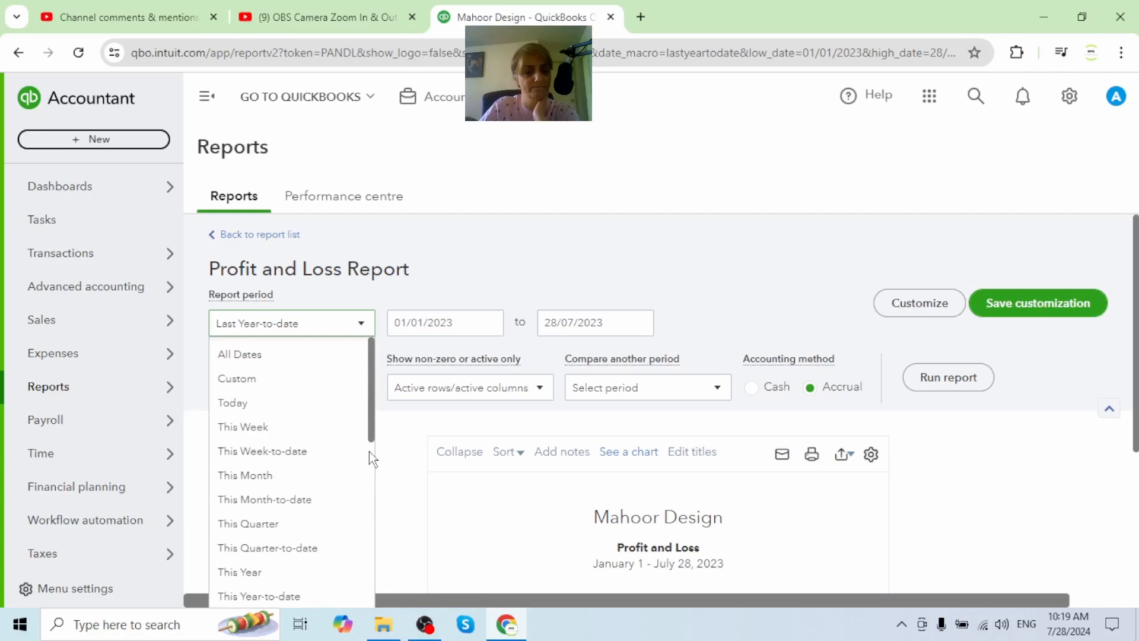
pyautogui.scroll(-3, 370, 460)
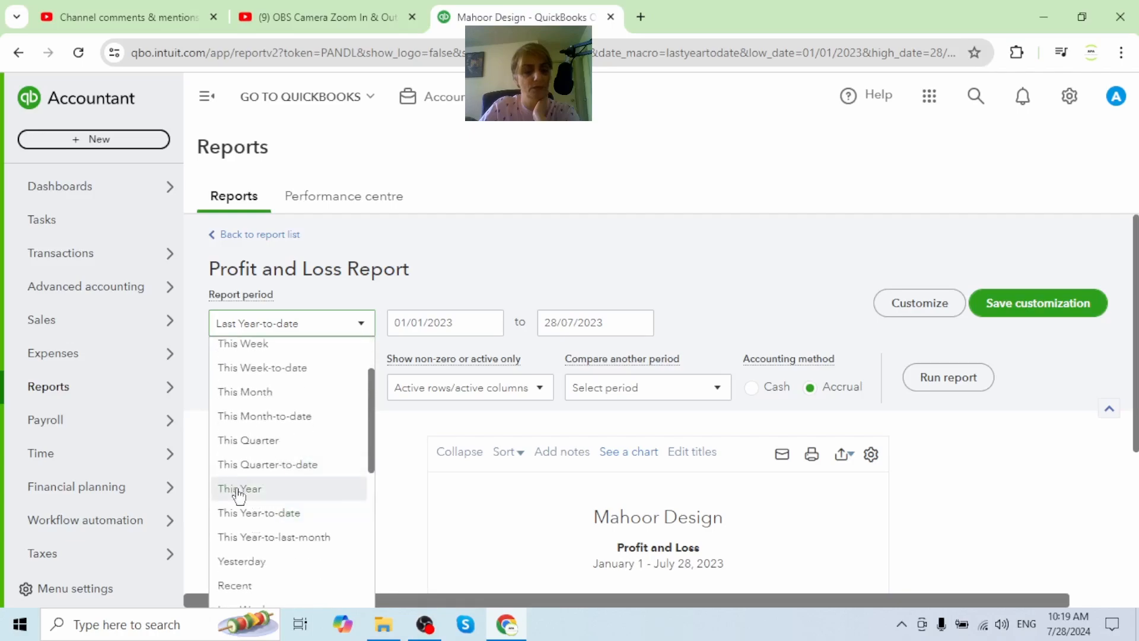
pyautogui.click(247, 514)
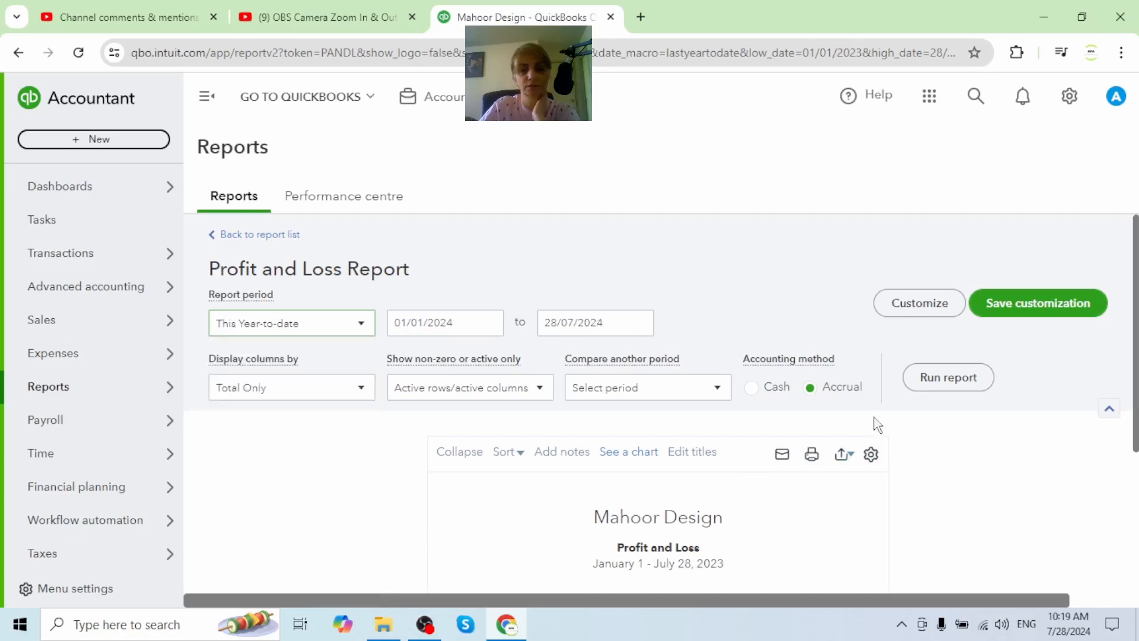
pyautogui.click(933, 377)
pyautogui.scroll(-3, 1107, 427)
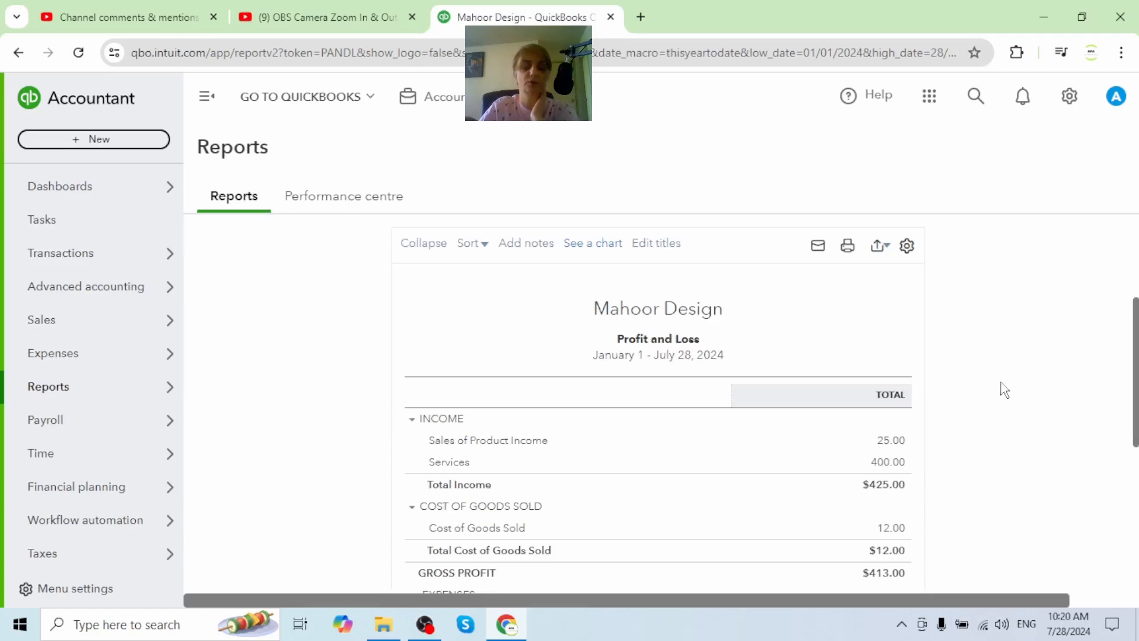
# Step: Open the transactions behind the Loan Interest expense total and check all columns of the Transaction Report
pyautogui.scroll(-5, 943, 393)
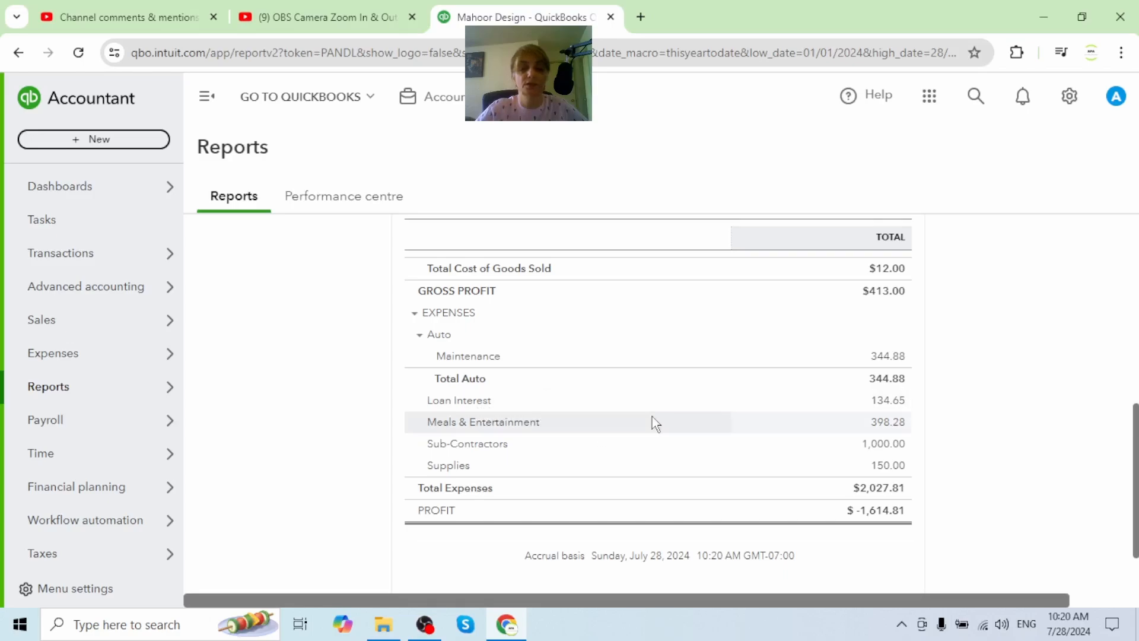
pyautogui.click(890, 403)
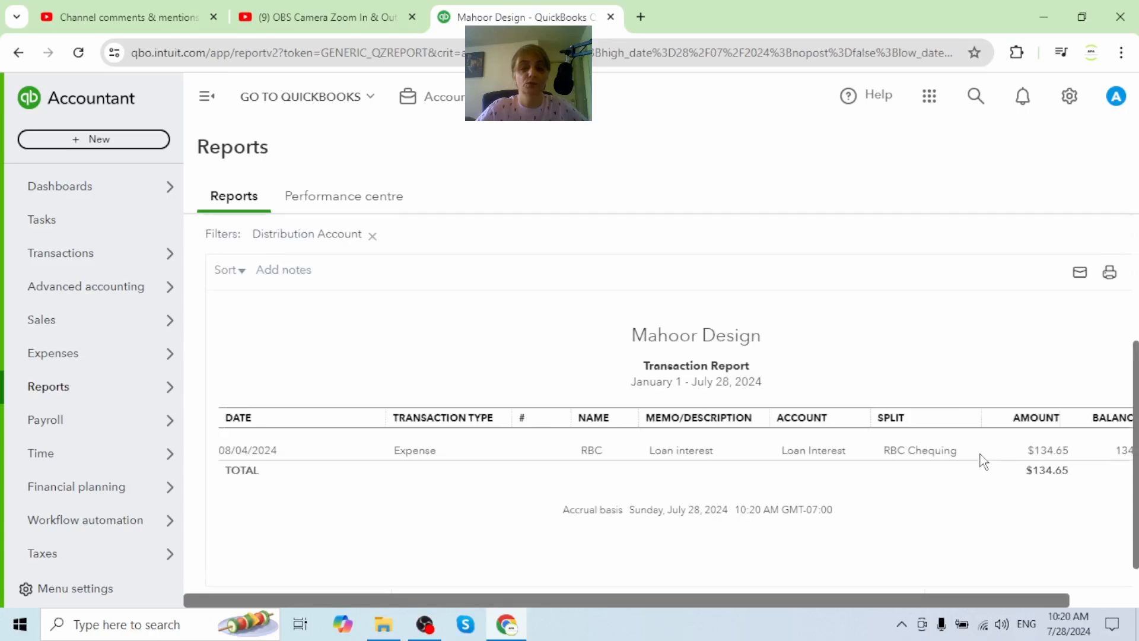
pyautogui.moveTo(572, 600); pyautogui.dragTo(849, 597)
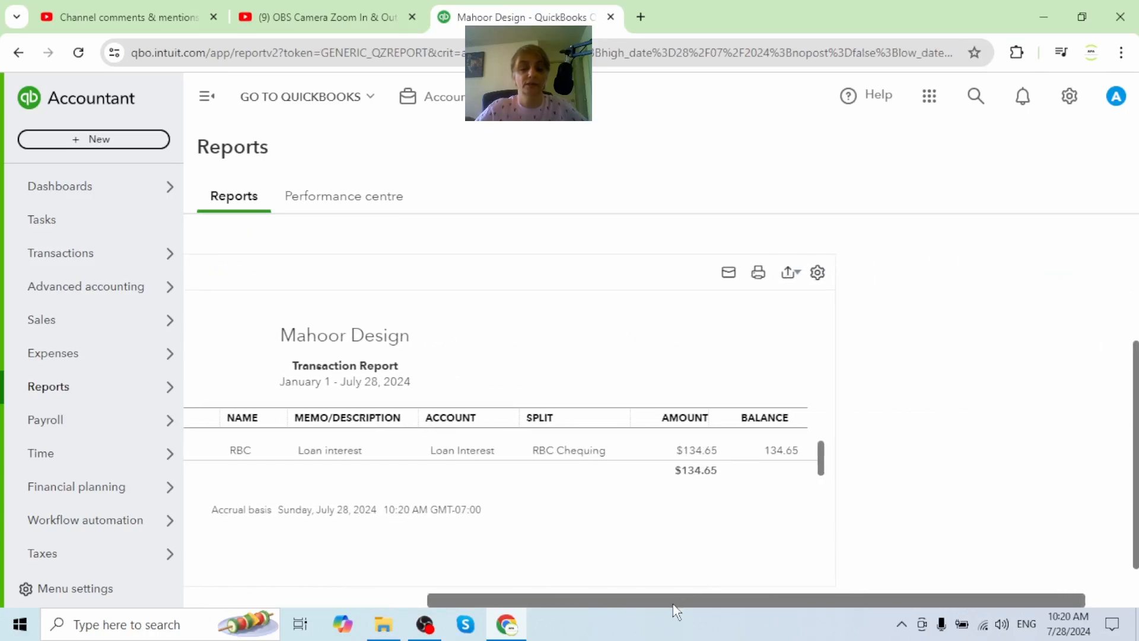
pyautogui.moveTo(676, 611); pyautogui.dragTo(483, 602)
pyautogui.moveTo(189, 310)
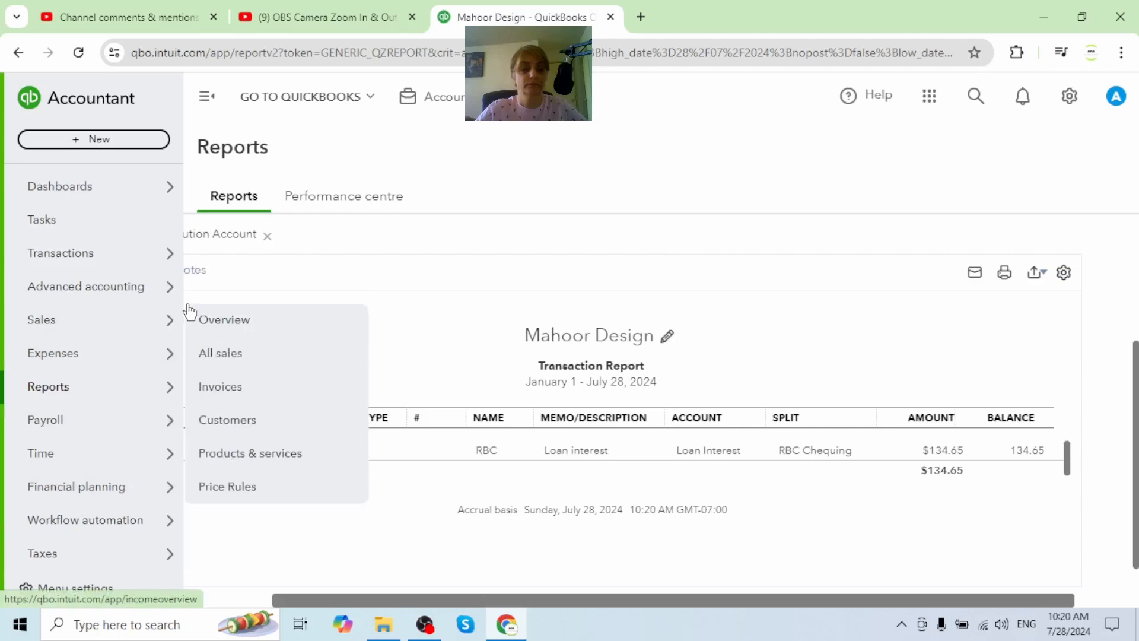
pyautogui.moveTo(643, 598); pyautogui.dragTo(465, 623)
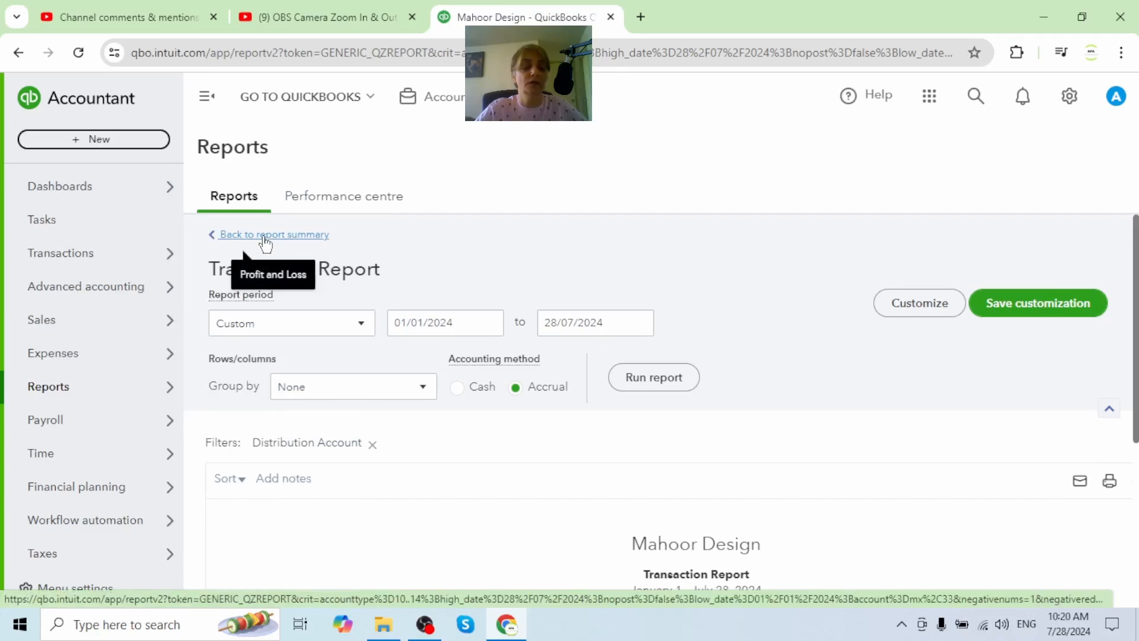
# Step: Return to the Profit and Loss summary and open the transactions behind the Meals & Entertainment total to review its entries
pyautogui.click(264, 237)
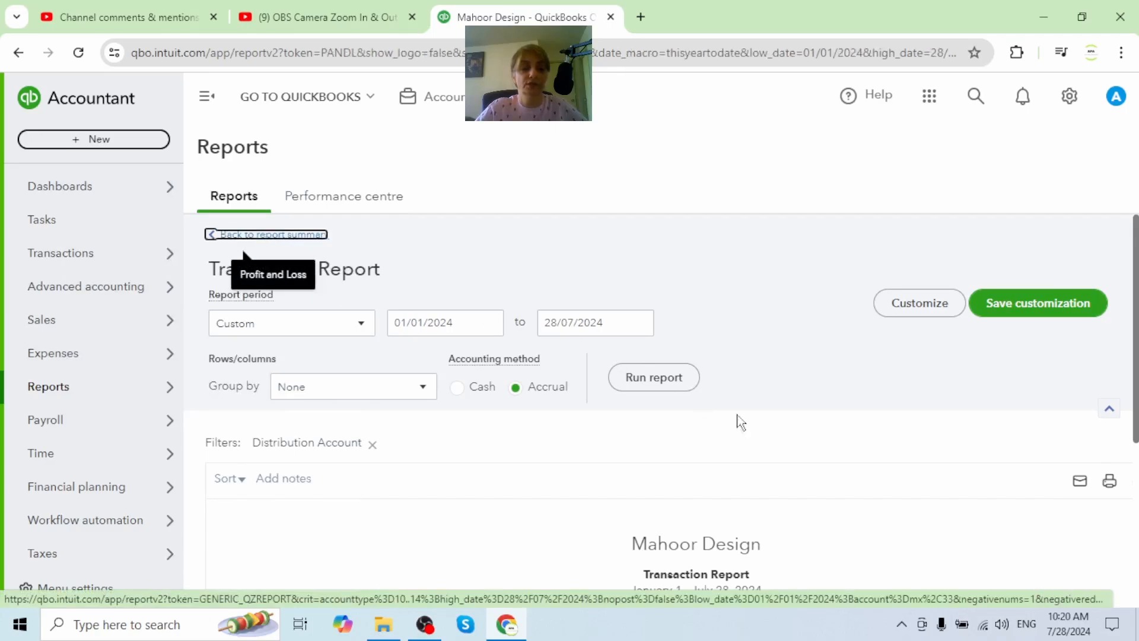
pyautogui.scroll(-10, 805, 469)
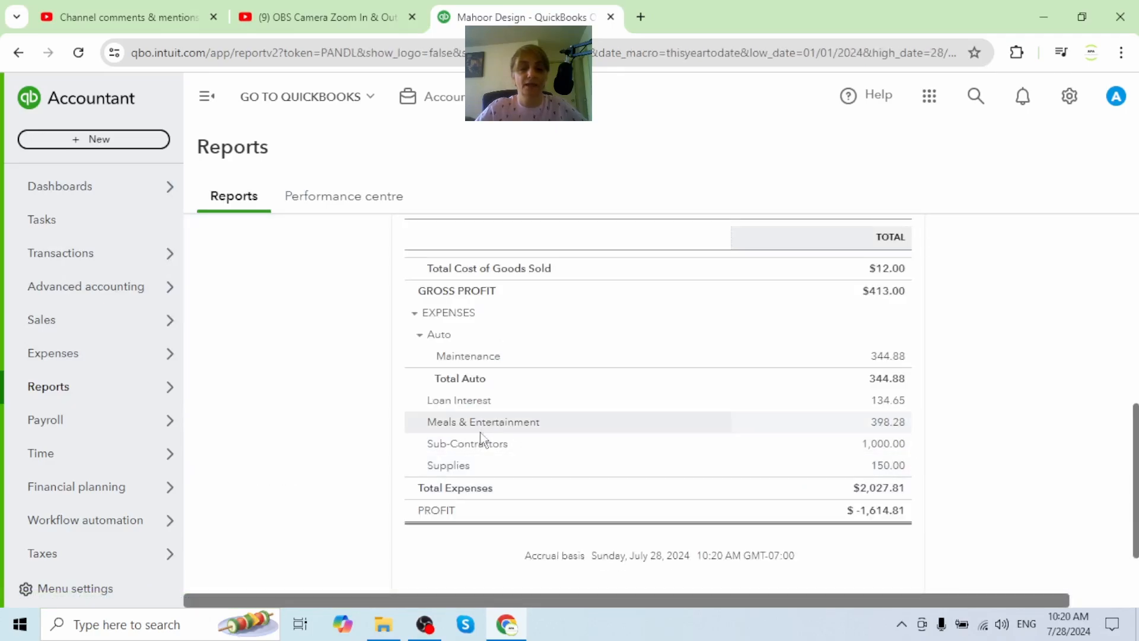
pyautogui.click(899, 428)
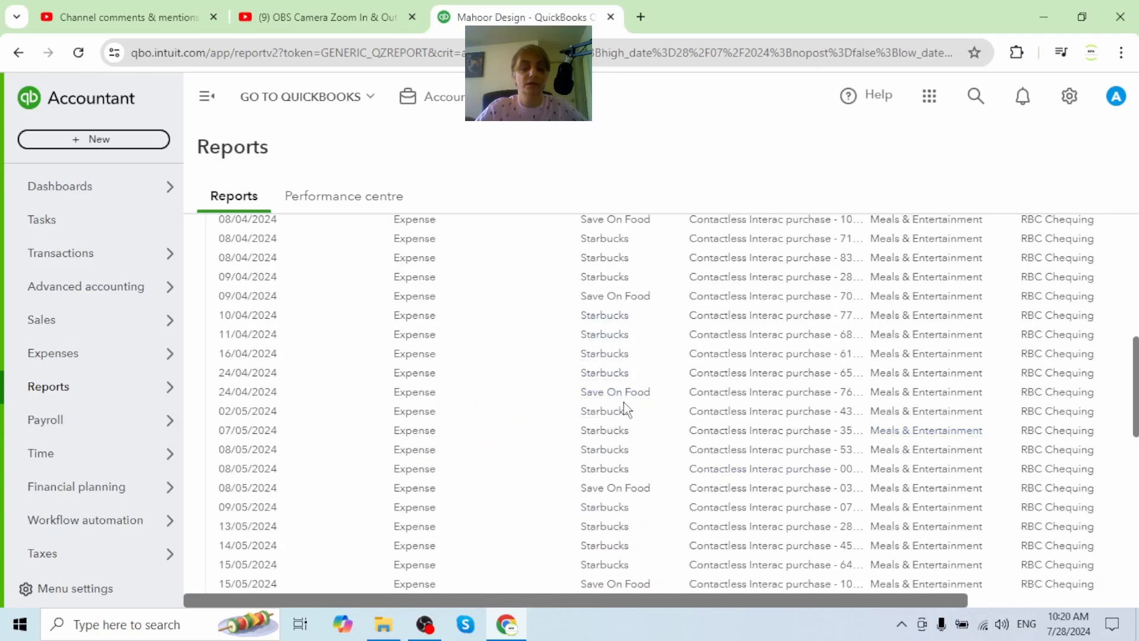
pyautogui.scroll(-5, 632, 429)
pyautogui.scroll(-8, 639, 451)
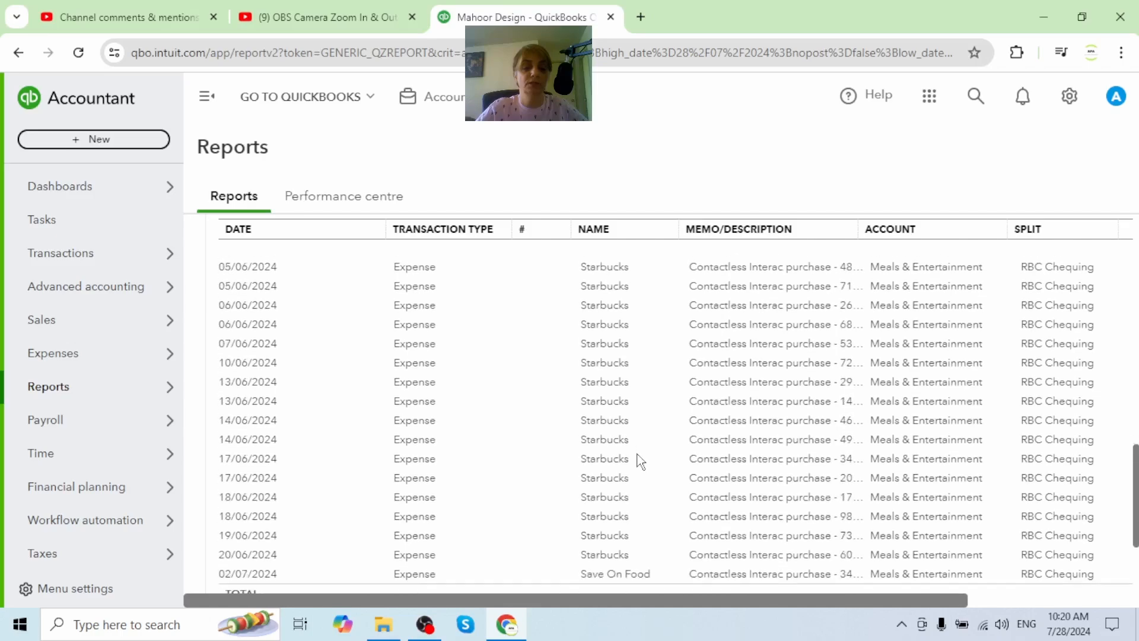
pyautogui.scroll(3, 640, 450)
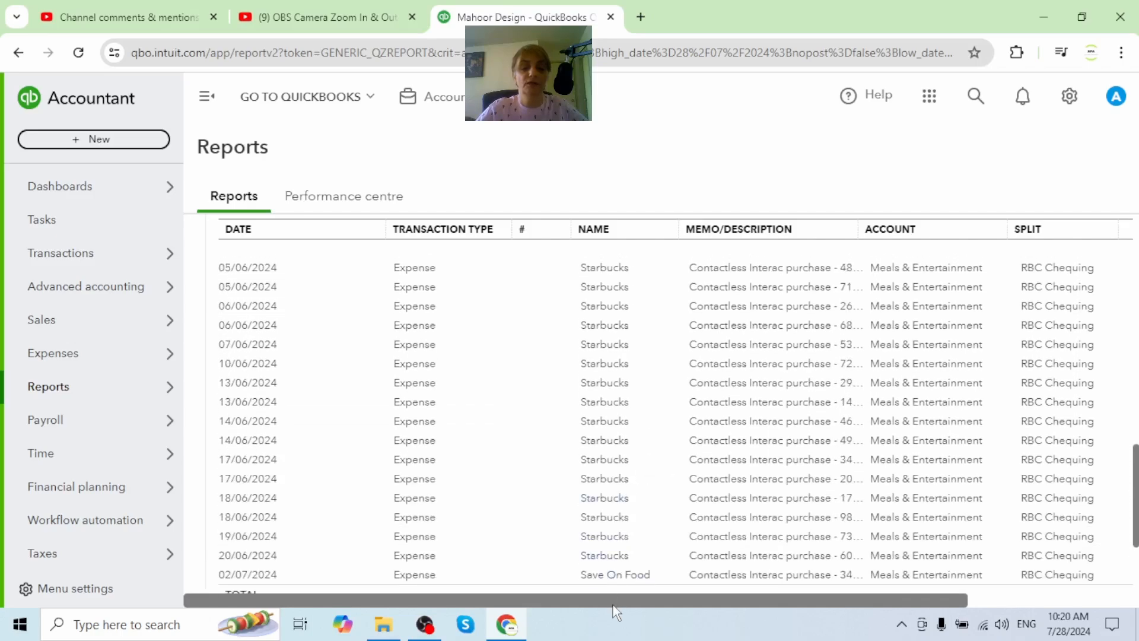
# Step: Check the name, split and amount columns of the Meals & Entertainment entries in the Transaction Report
pyautogui.hscroll(8, 927, 575)
pyautogui.hscroll(-5, 953, 580)
pyautogui.hscroll(-2, 692, 575)
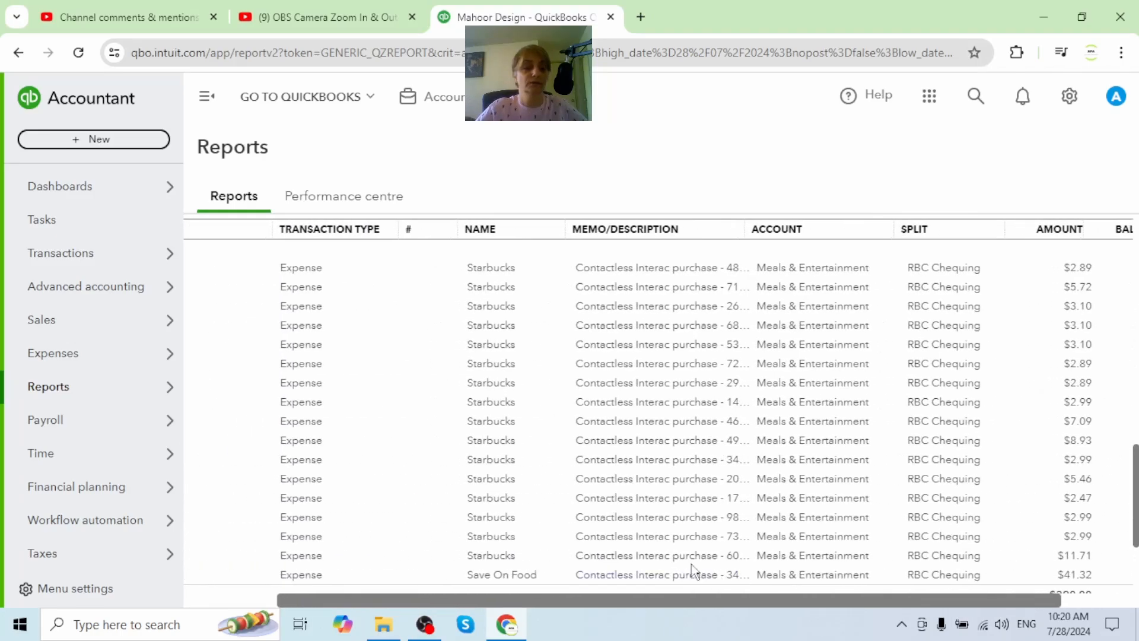
pyautogui.scroll(15, 280, 415)
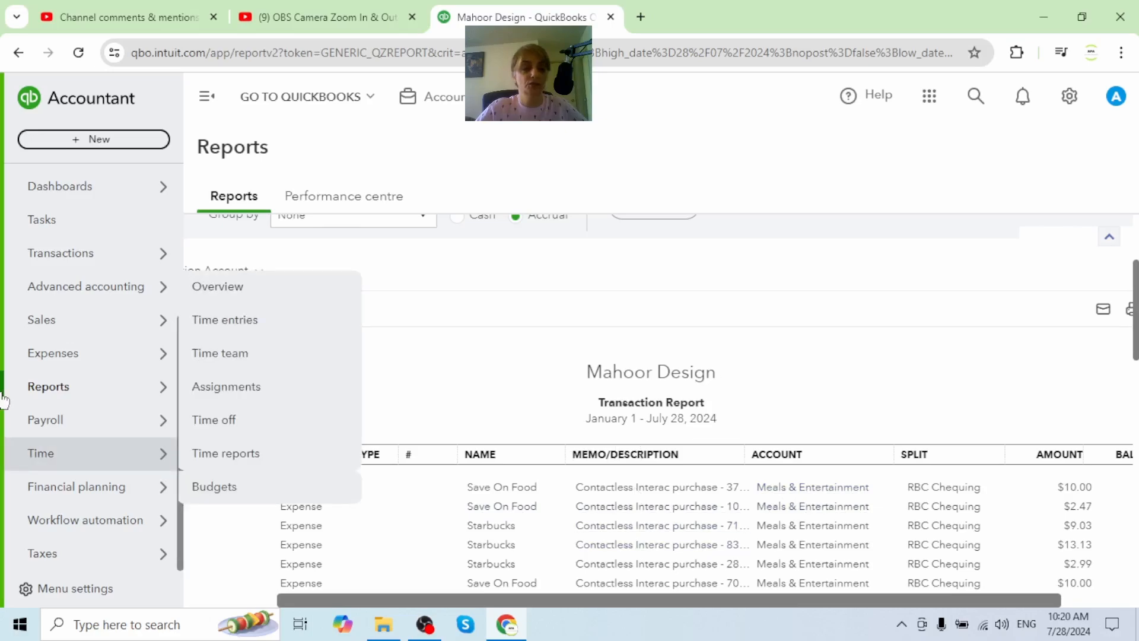
# Step: Go to the bank transactions and show the categorized transactions of the RBC Chequing account
pyautogui.moveTo(37, 366)
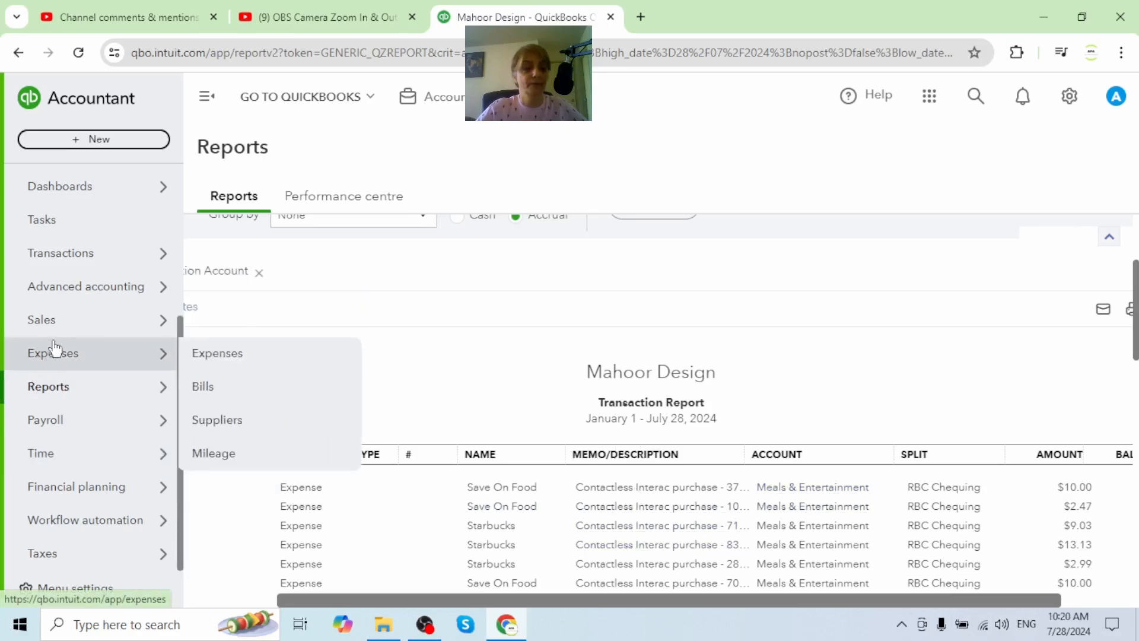
pyautogui.moveTo(169, 259)
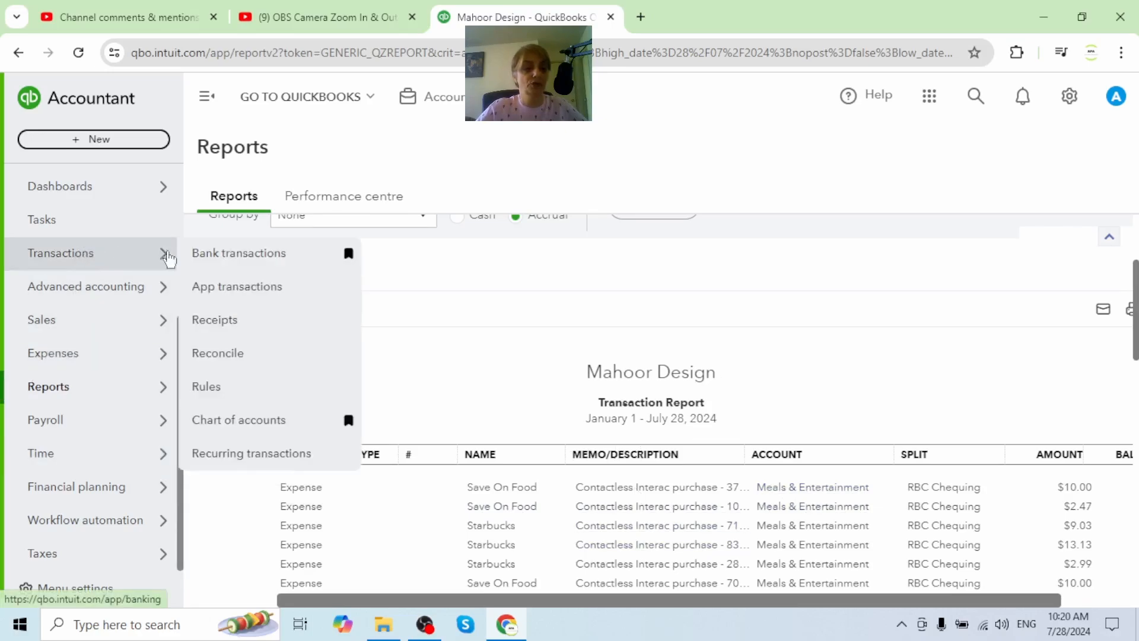
pyautogui.click(204, 261)
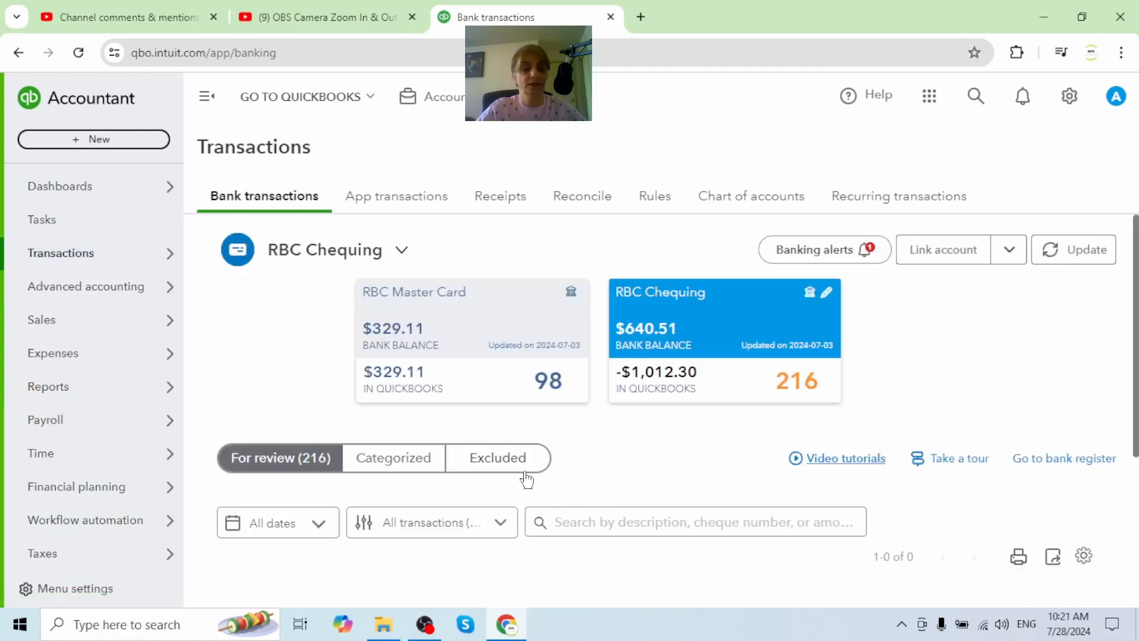
pyautogui.scroll(-1, 450, 391)
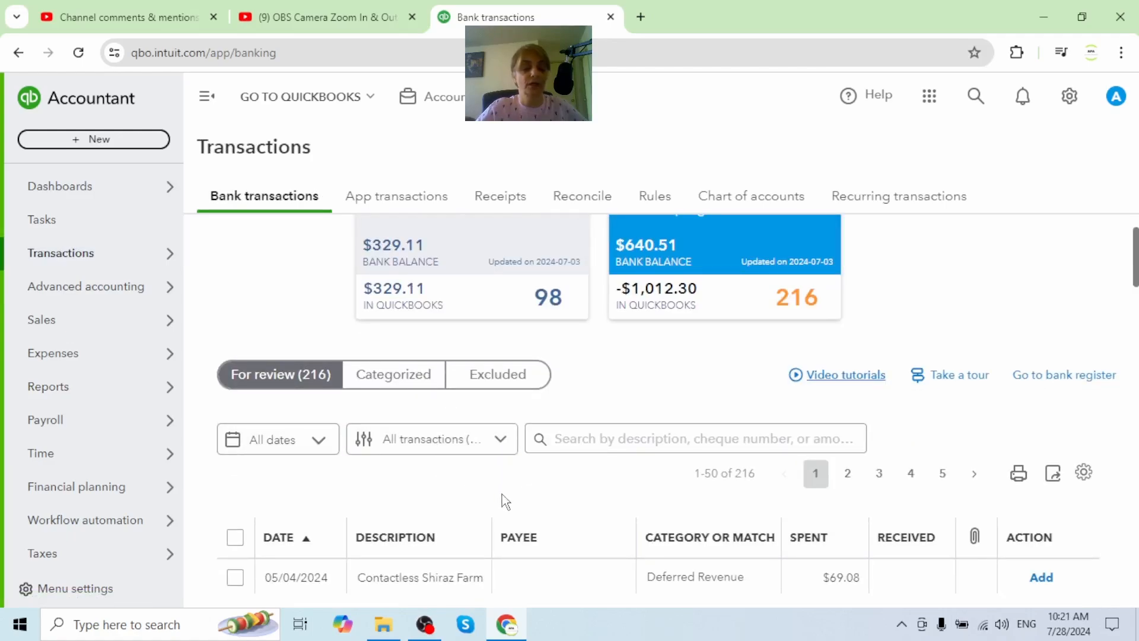
pyautogui.click(393, 387)
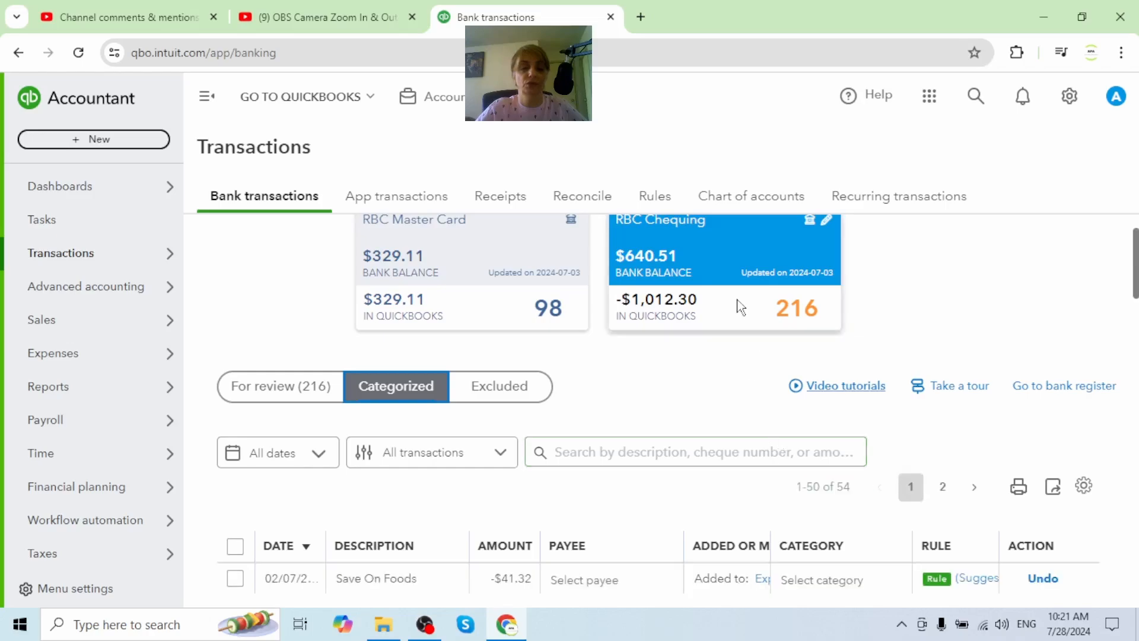
pyautogui.scroll(1, 765, 293)
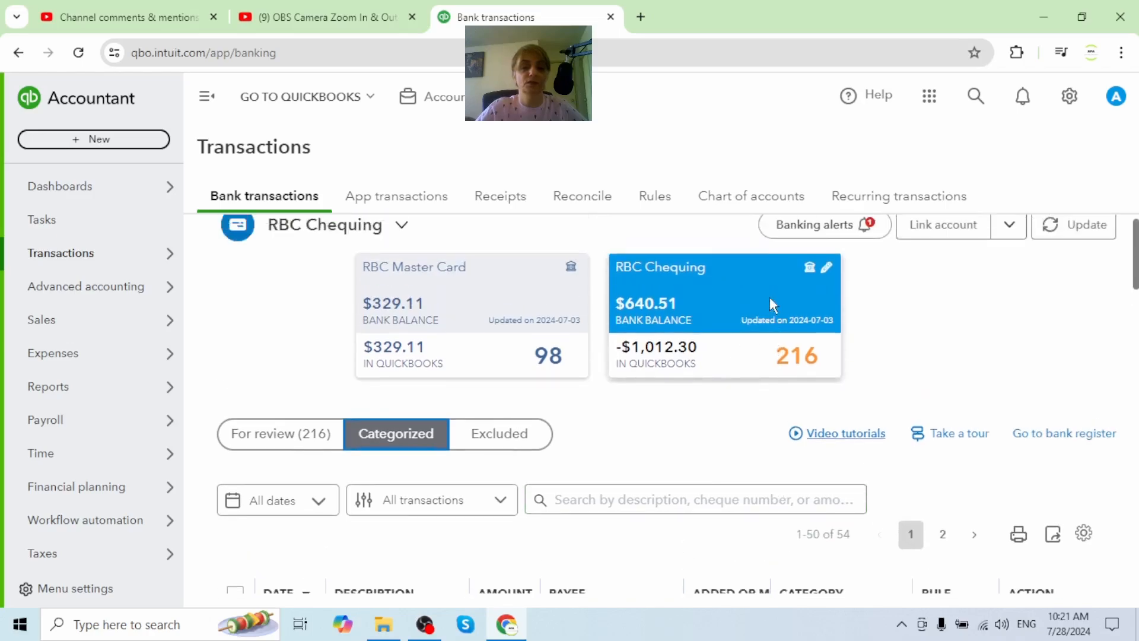
pyautogui.scroll(-3, 735, 386)
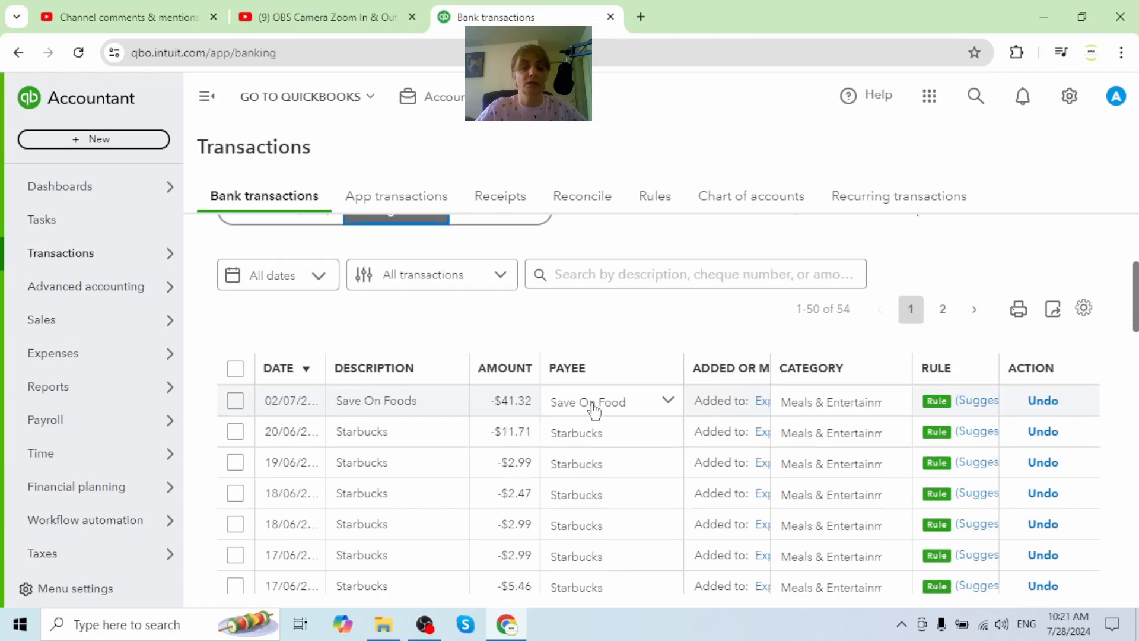
# Step: Expand the categorized Save On Foods transaction dated 02/07/2024 for $41.32 and undo its categorization
pyautogui.click(393, 402)
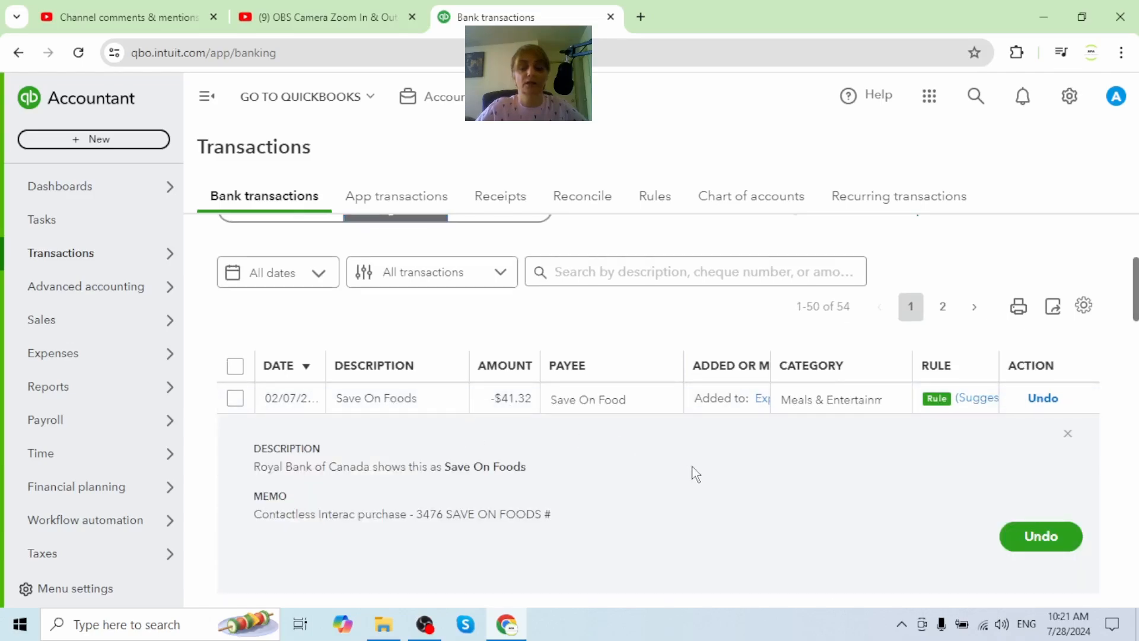
pyautogui.scroll(-5, 677, 493)
pyautogui.scroll(3, 671, 491)
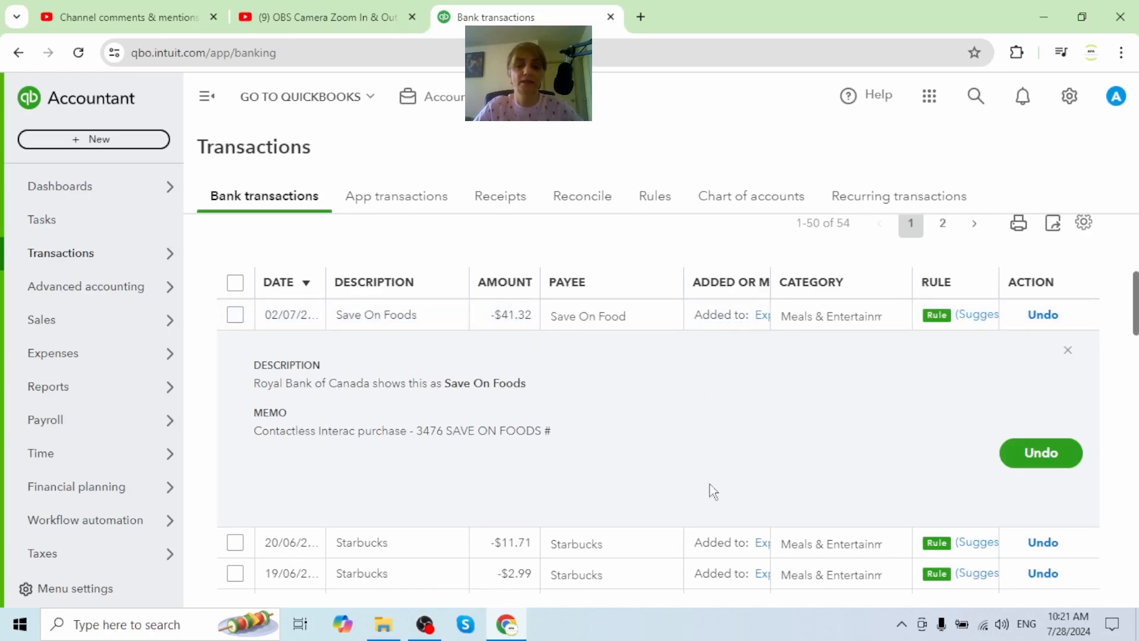
pyautogui.click(1029, 459)
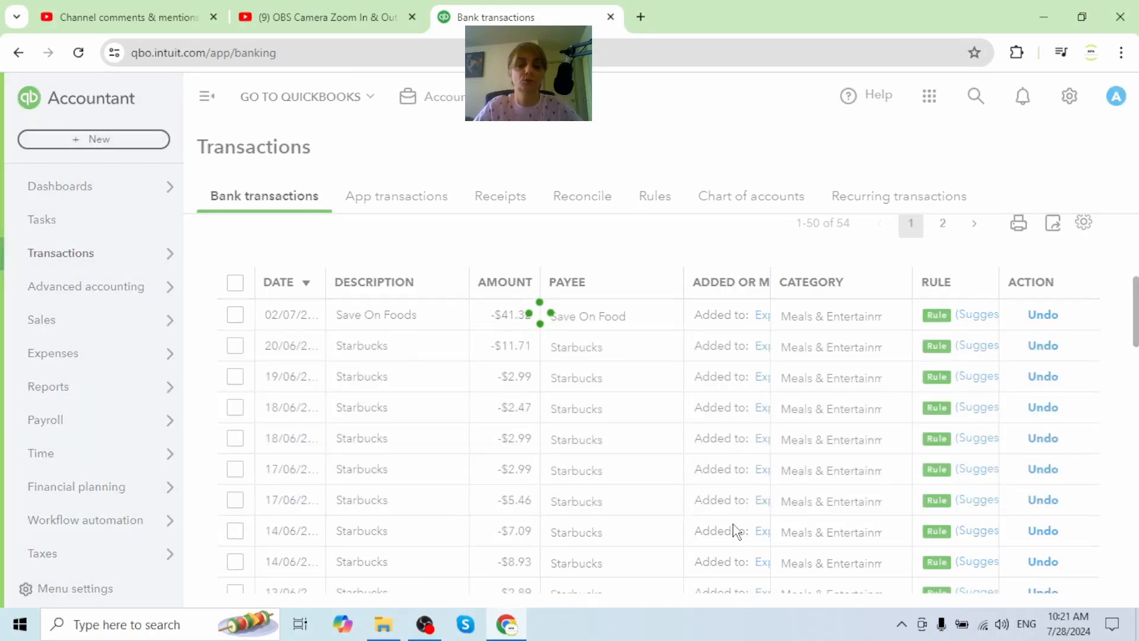
# Step: Return to the transactions for review and search them for "save"
pyautogui.scroll(5, 304, 408)
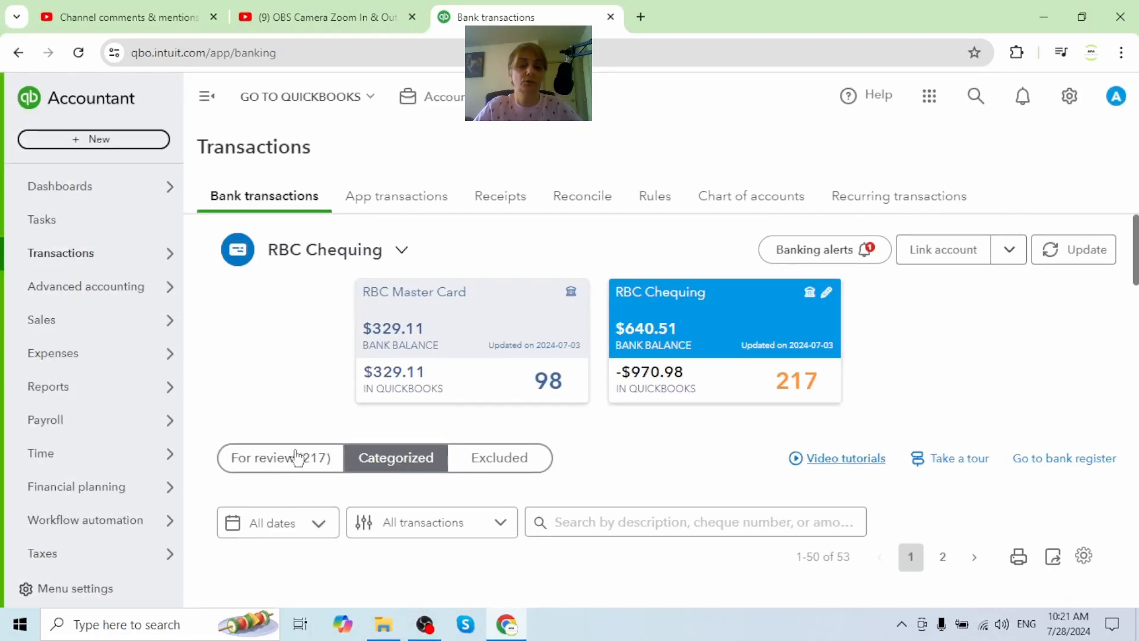
pyautogui.click(281, 465)
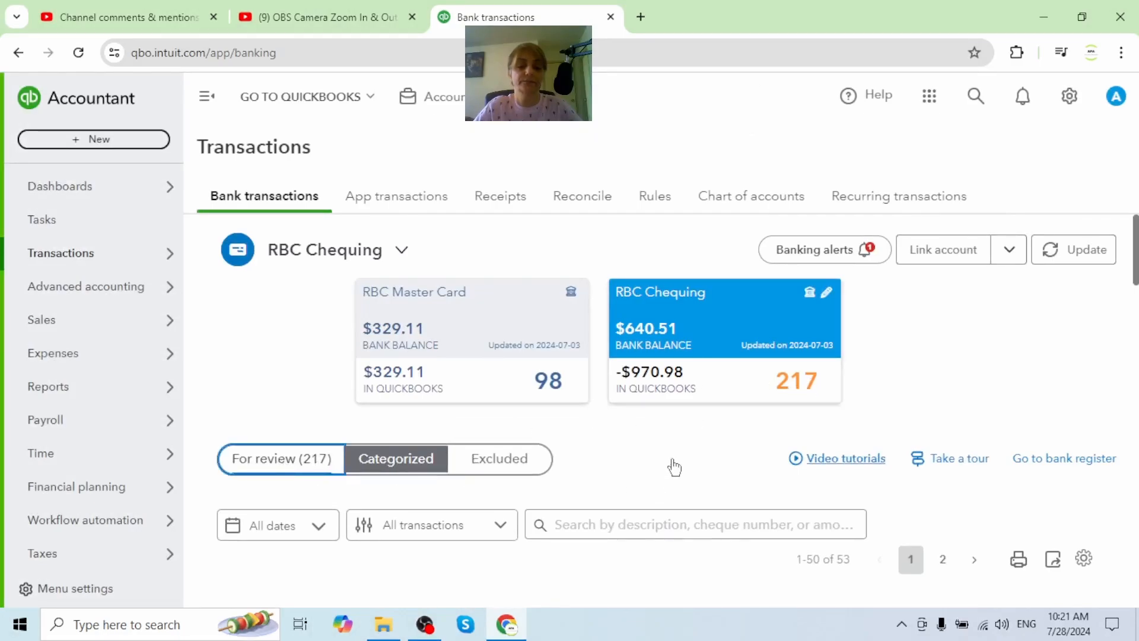
pyautogui.scroll(-3, 706, 418)
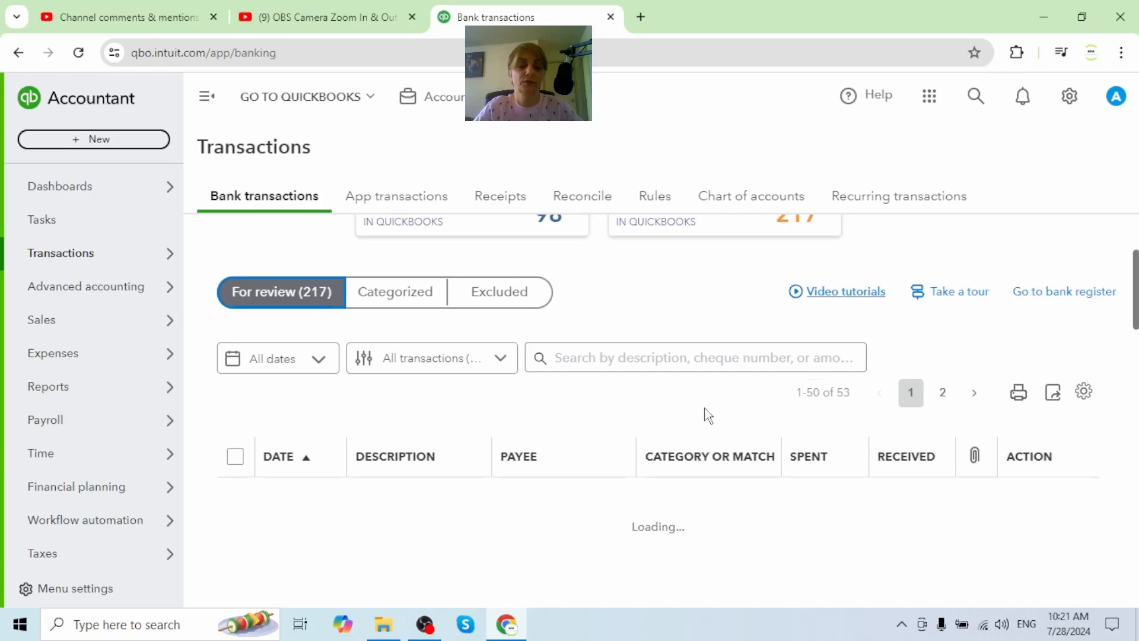
pyautogui.scroll(-3, 706, 413)
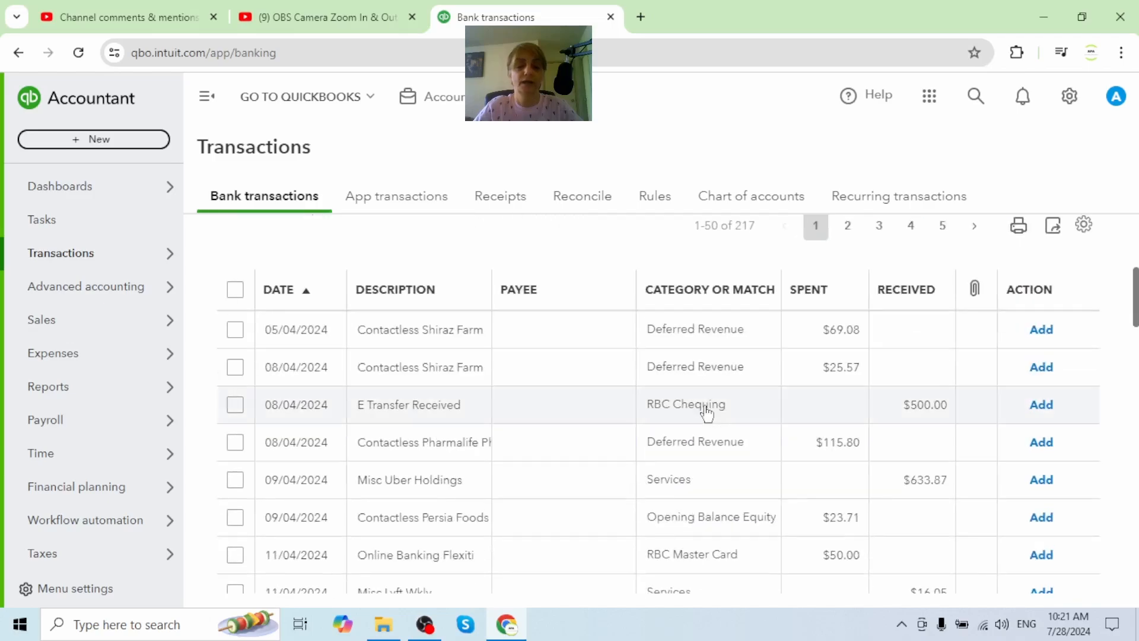
pyautogui.scroll(3, 706, 413)
pyautogui.click(648, 356)
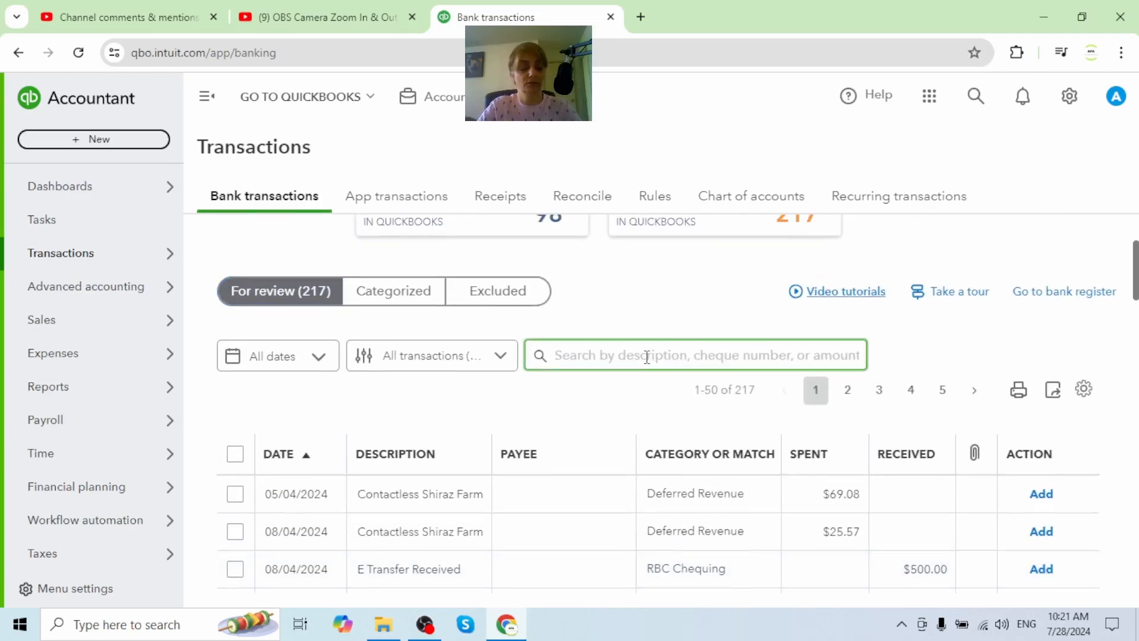
pyautogui.write('save')
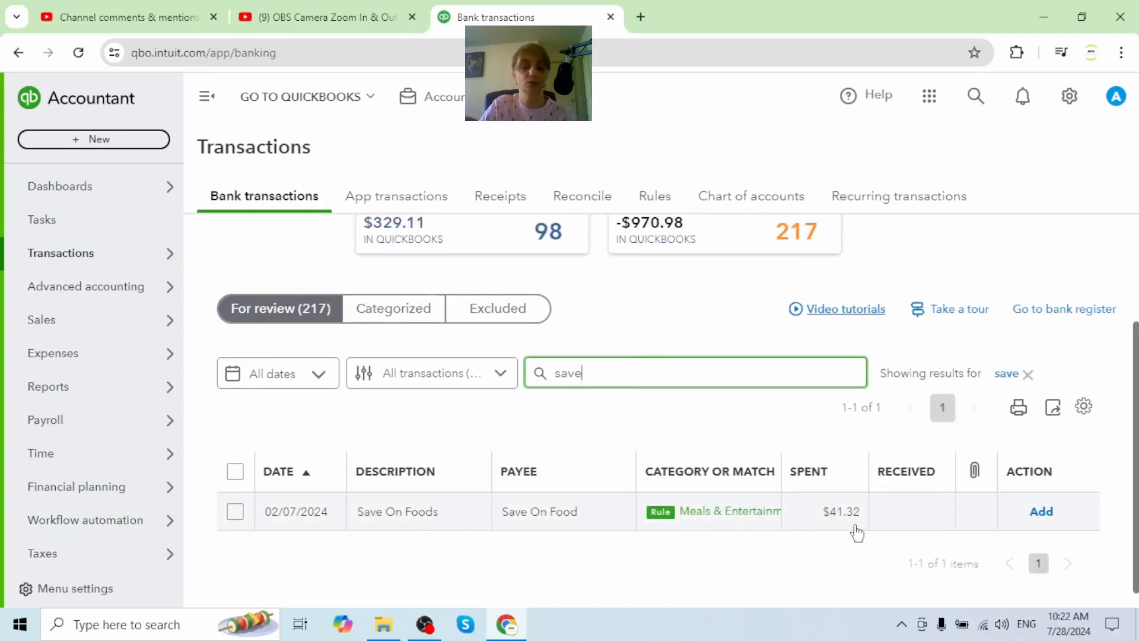
# Step: Try Office Expense as the Save On Foods transaction's account, change it to Owner's Money and add the transaction
pyautogui.click(690, 522)
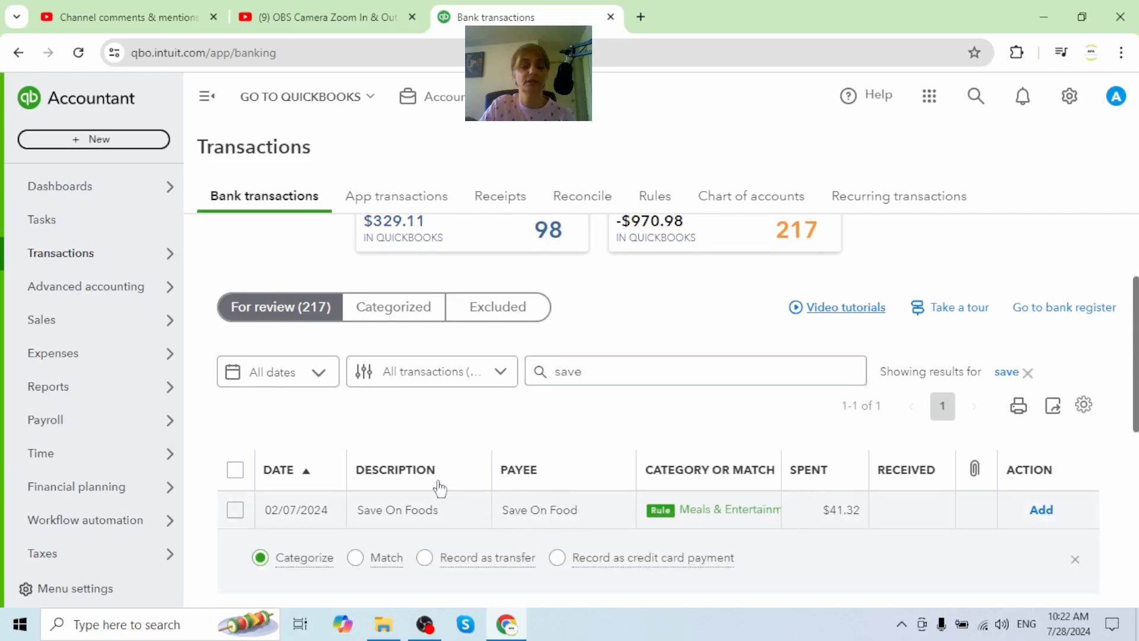
pyautogui.scroll(-2, 379, 500)
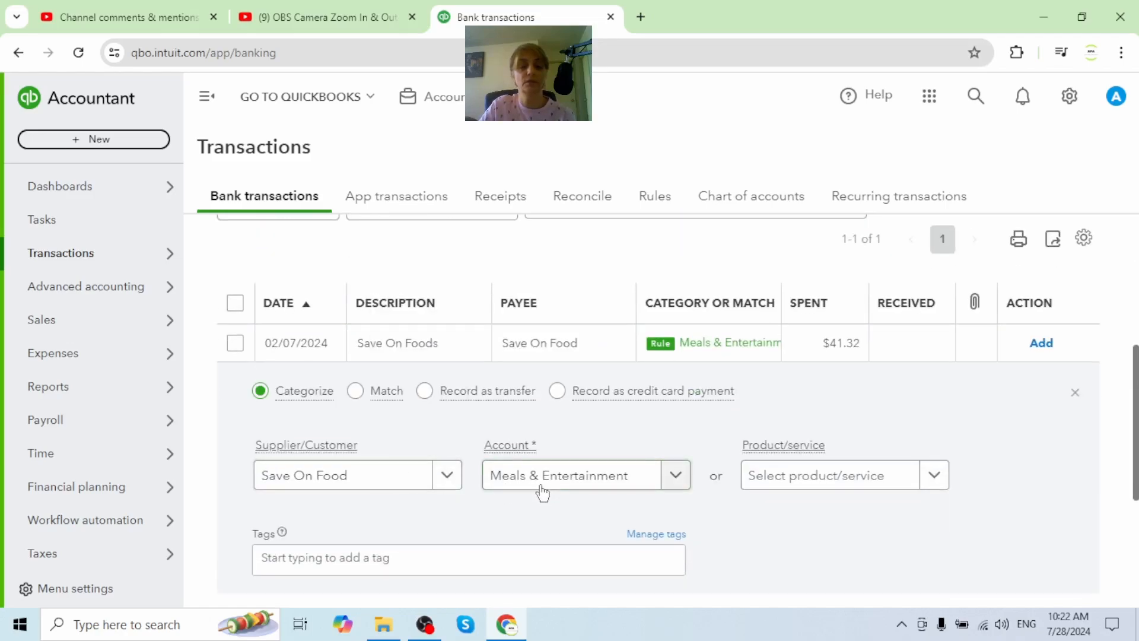
pyautogui.click(542, 489)
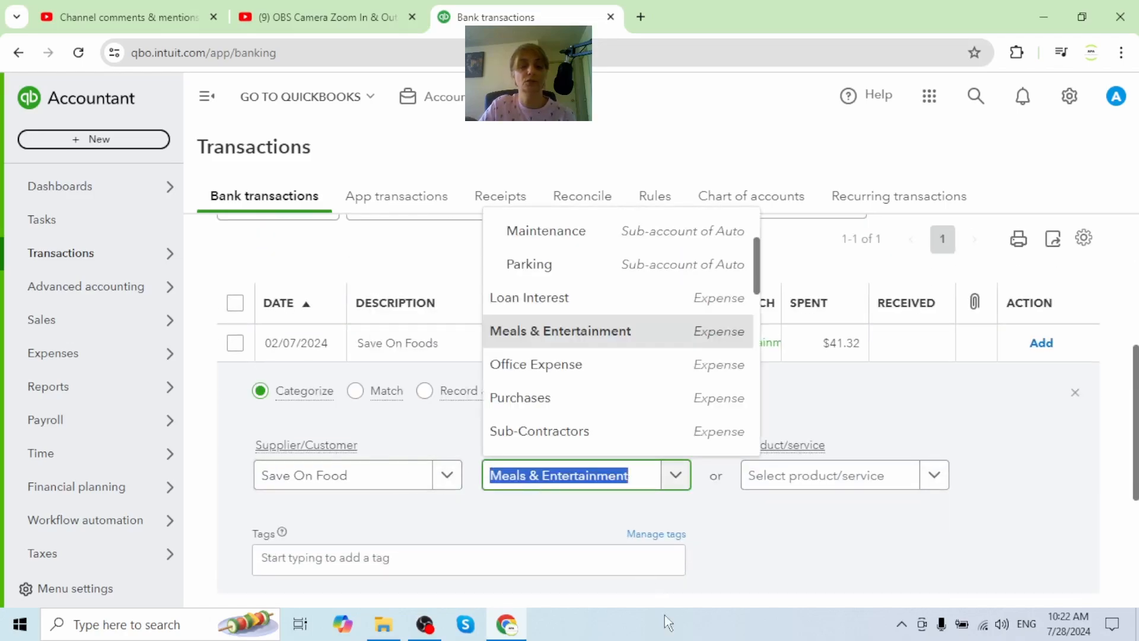
pyautogui.click(552, 367)
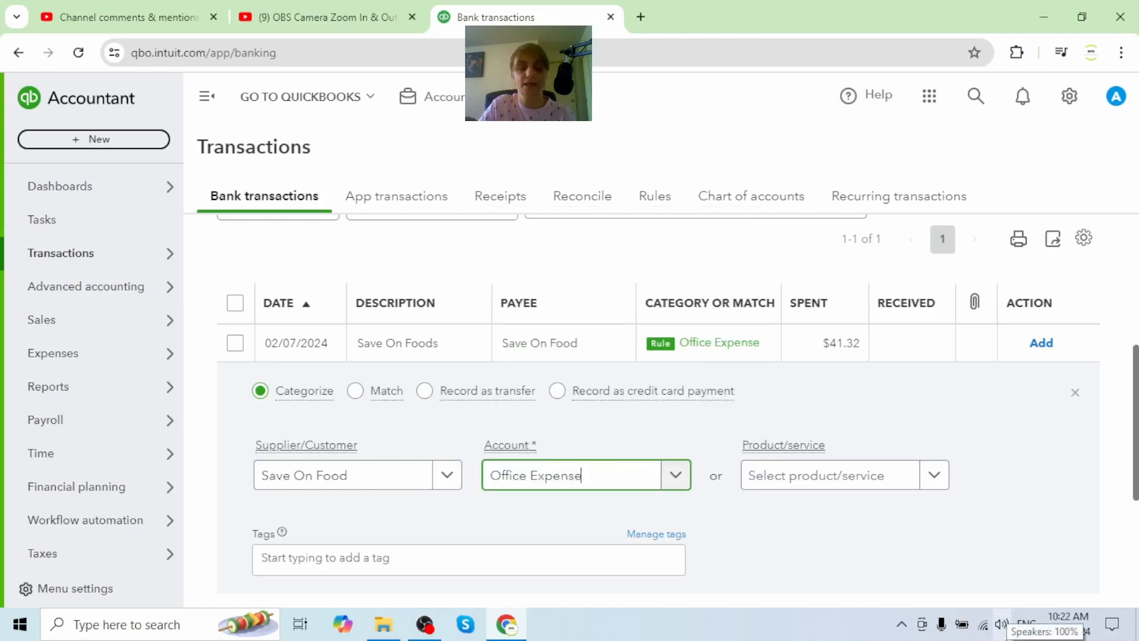
pyautogui.click(587, 484)
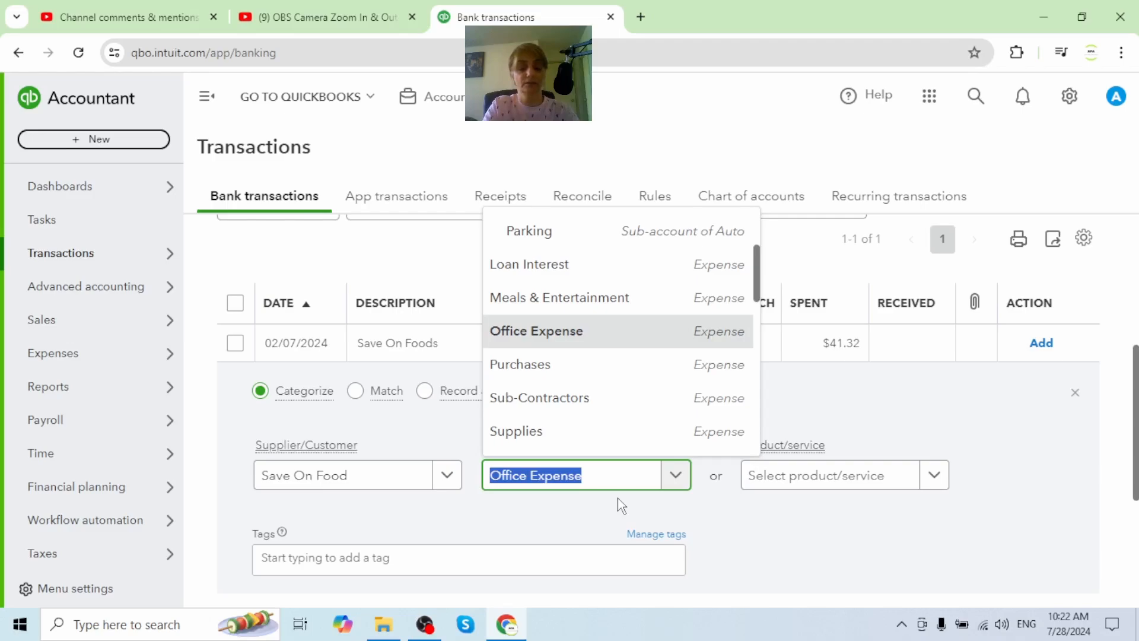
pyautogui.write('ow')
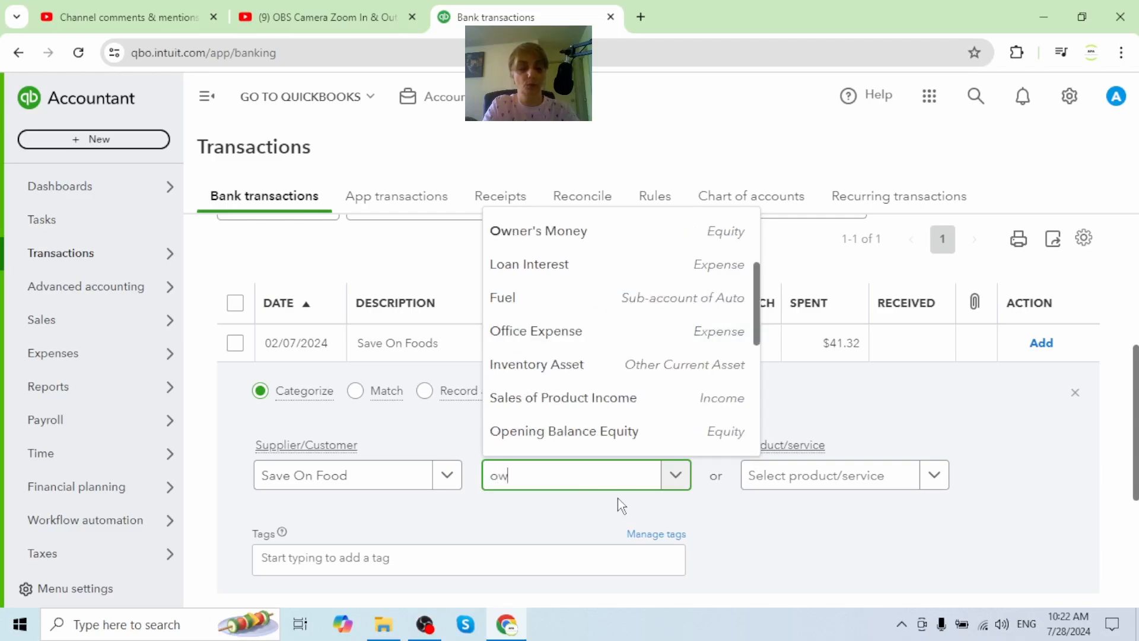
pyautogui.write('ner')
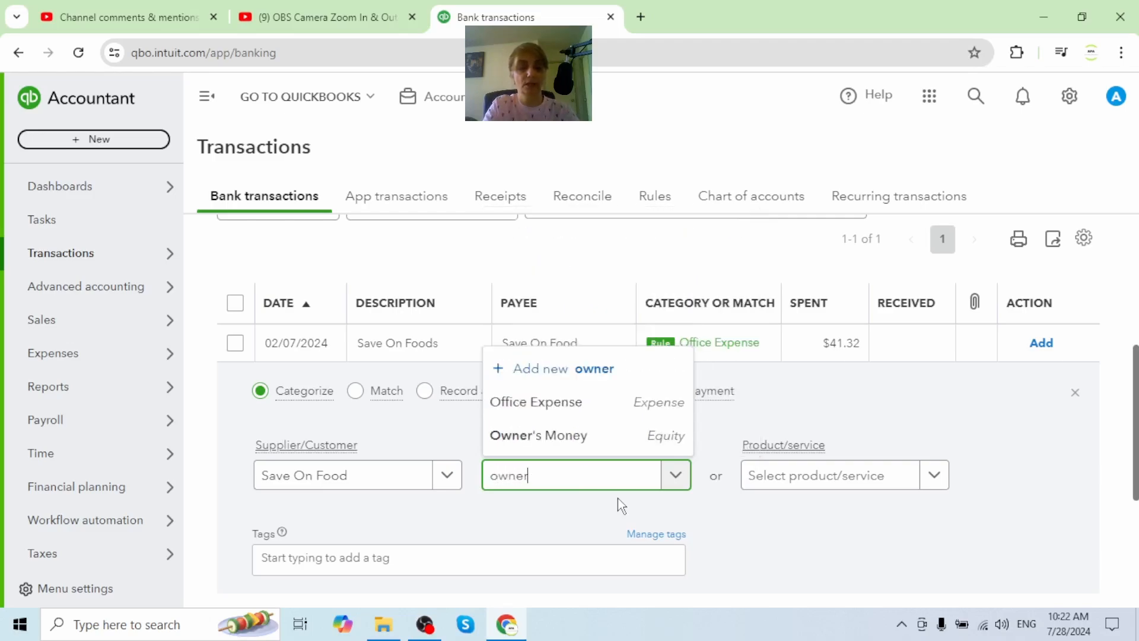
pyautogui.click(502, 437)
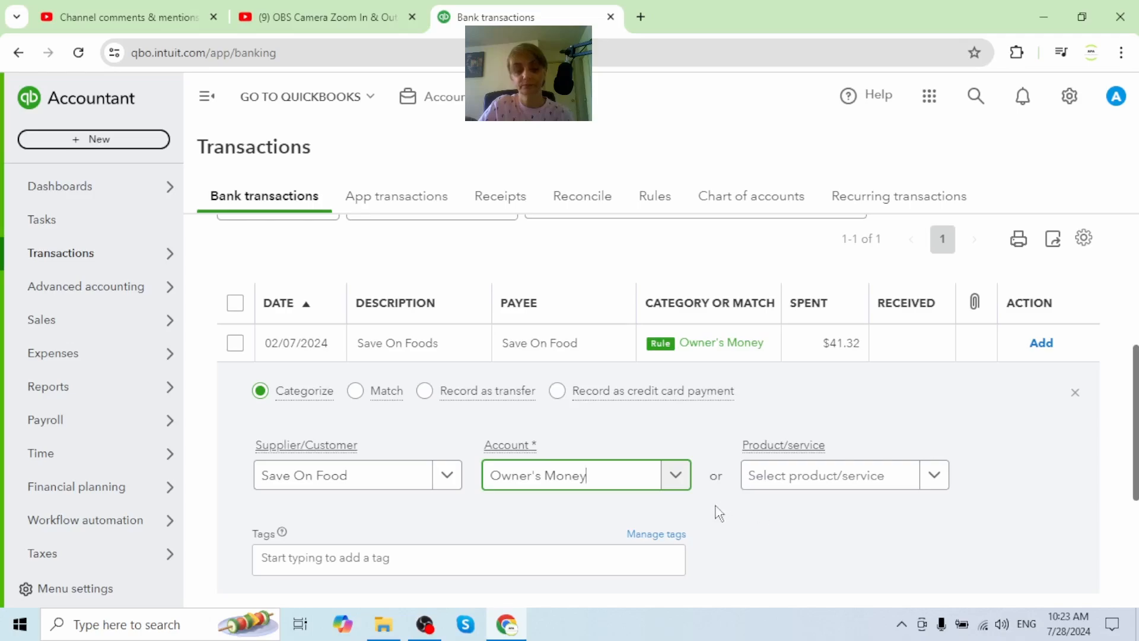
pyautogui.scroll(-3, 582, 429)
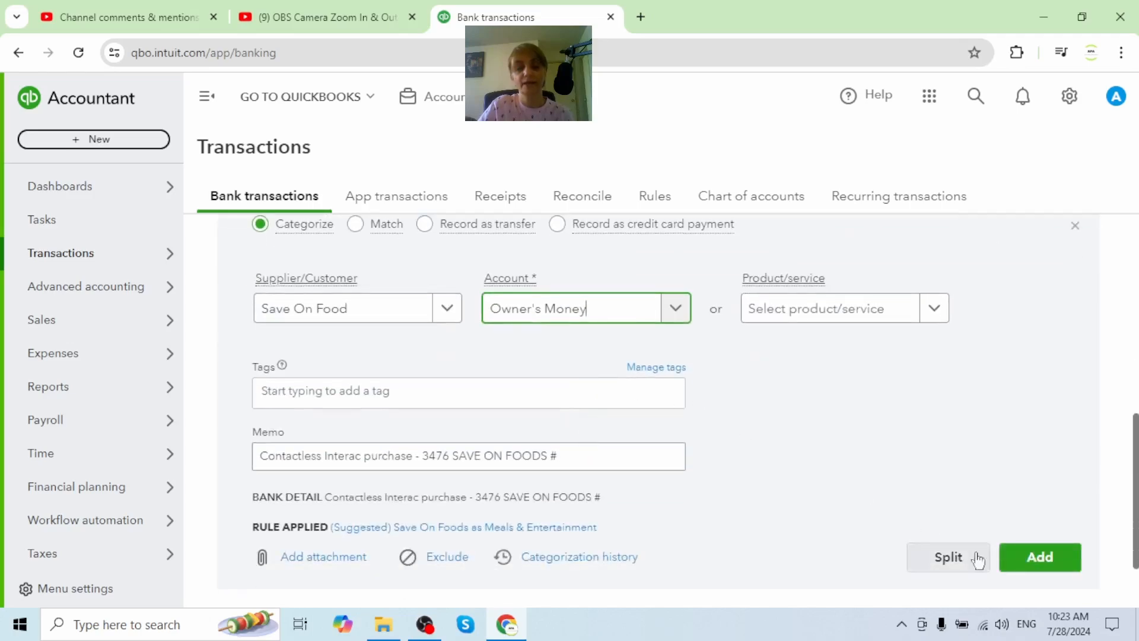
pyautogui.click(1038, 569)
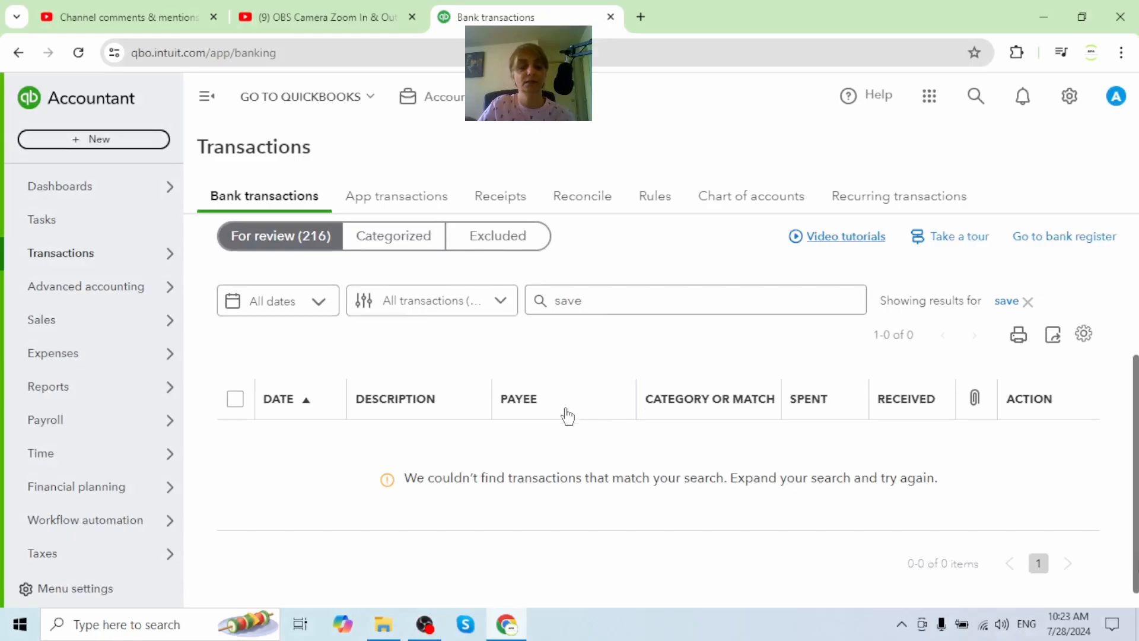
pyautogui.click(578, 306)
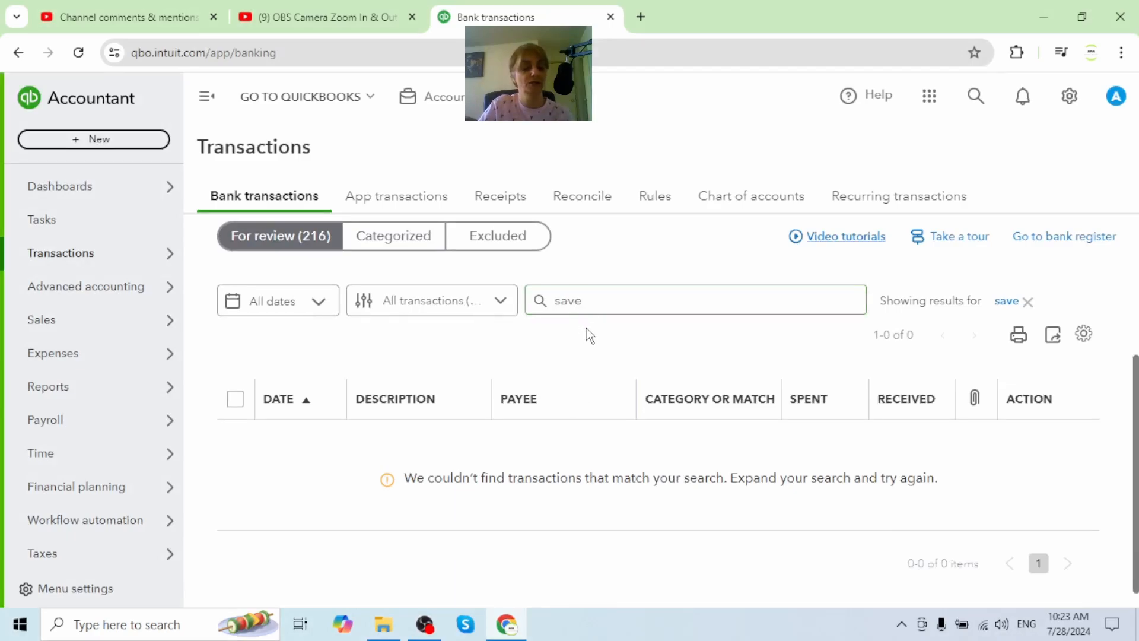
# Step: Open the Balance Sheet report from the standard reports list
pyautogui.moveTo(82, 468)
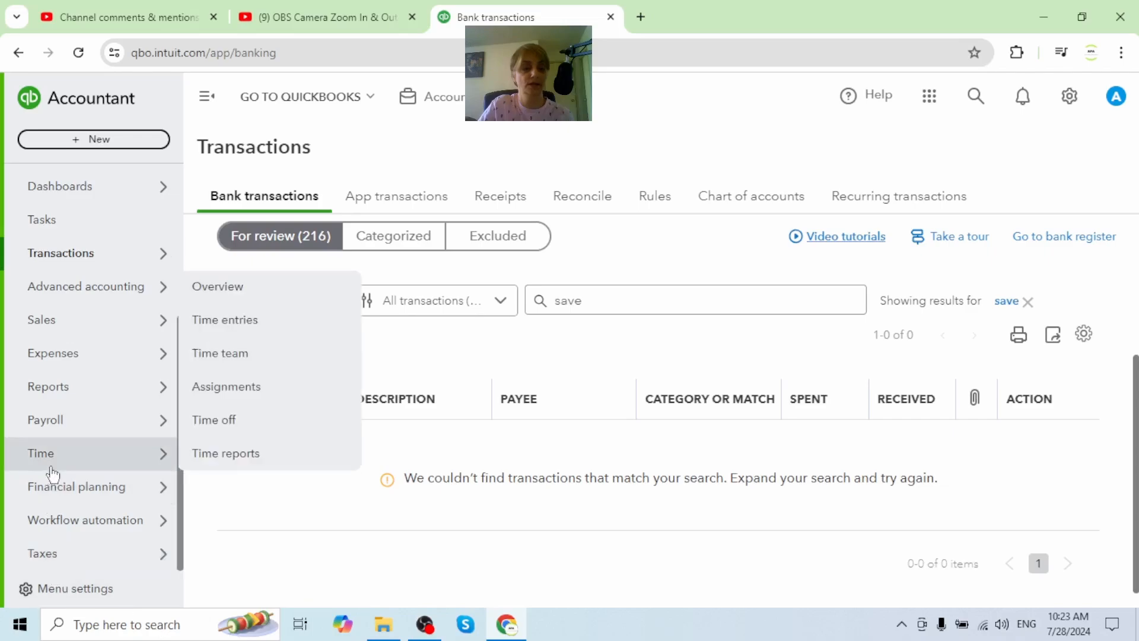
pyautogui.moveTo(65, 400)
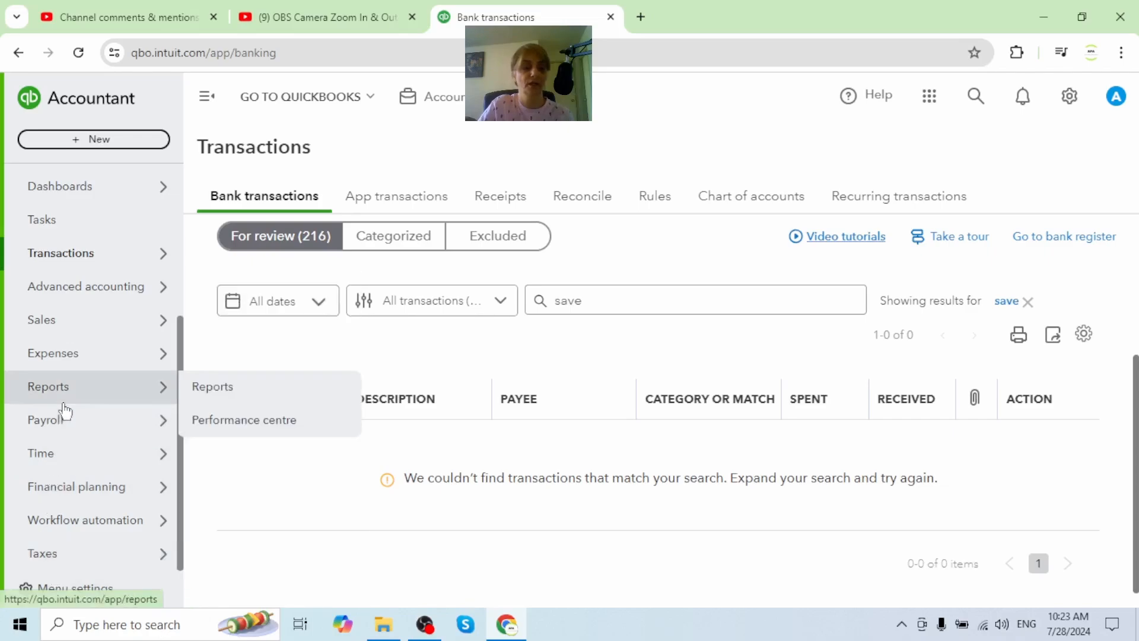
pyautogui.click(208, 393)
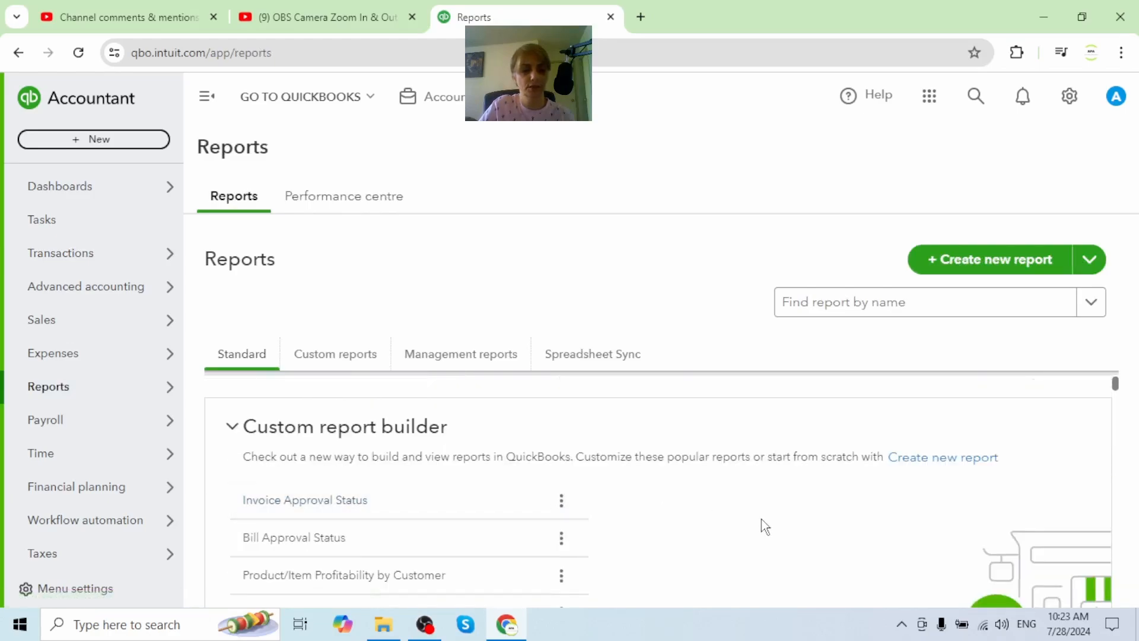
pyautogui.click(280, 529)
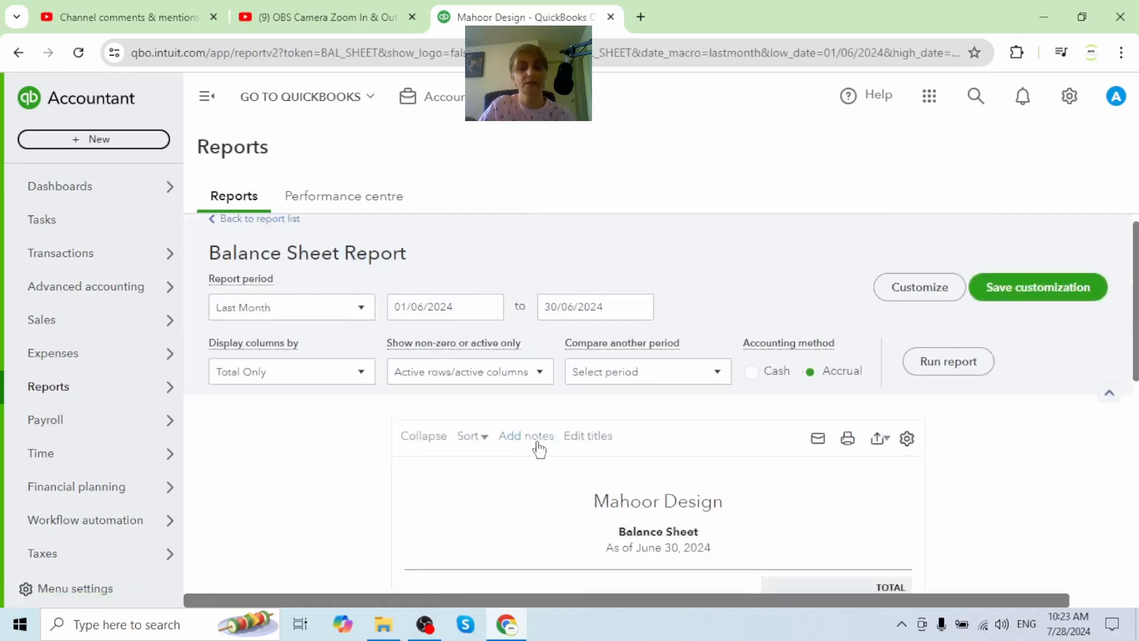
# Step: Set the Balance Sheet report period to This Year-to-date and run the report
pyautogui.moveTo(164, 334)
pyautogui.click(358, 331)
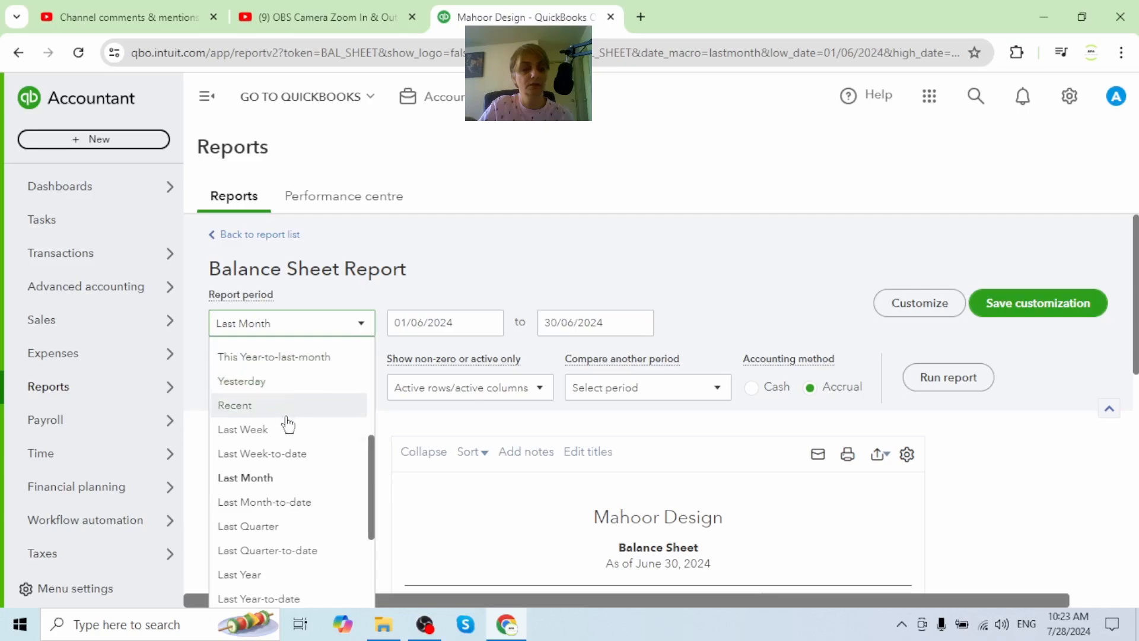
pyautogui.scroll(3, 314, 463)
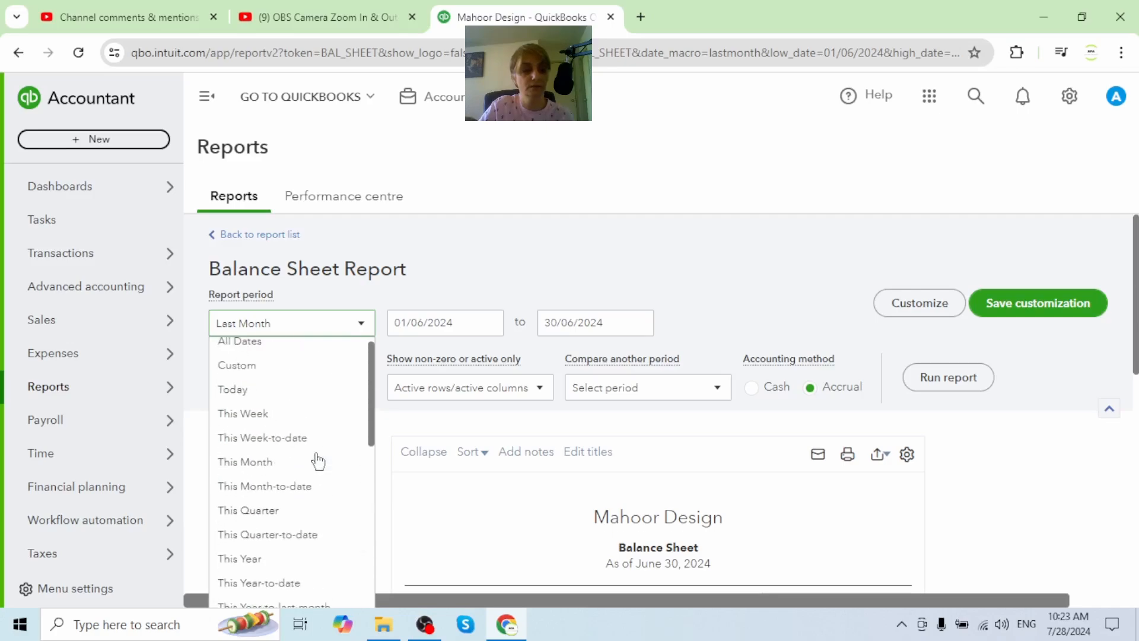
pyautogui.scroll(1, 320, 475)
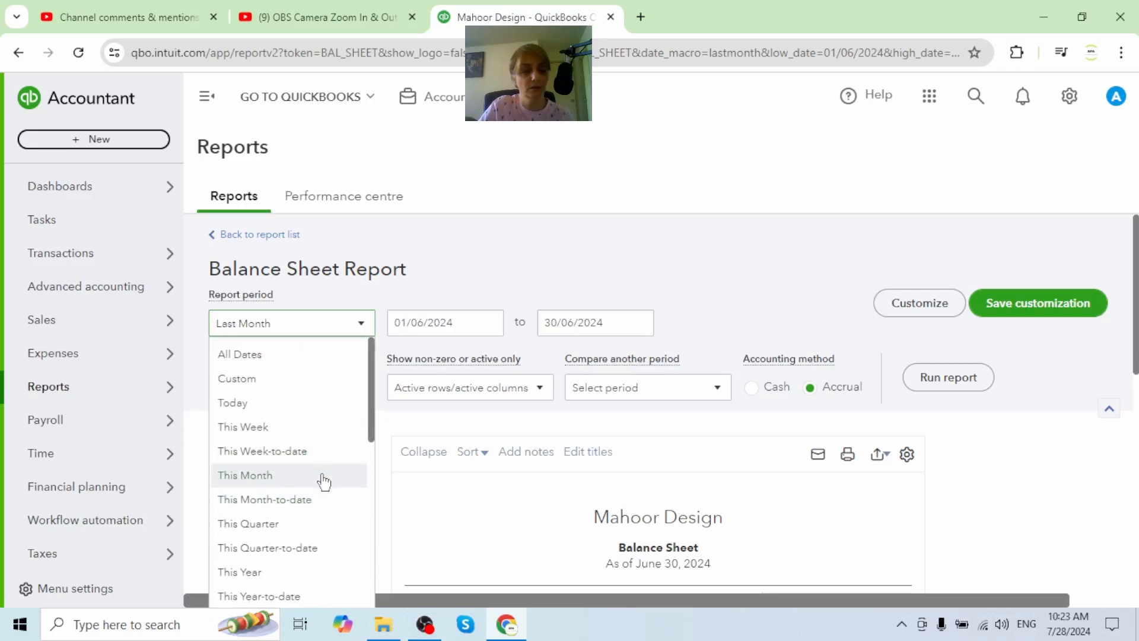
pyautogui.scroll(-2, 299, 478)
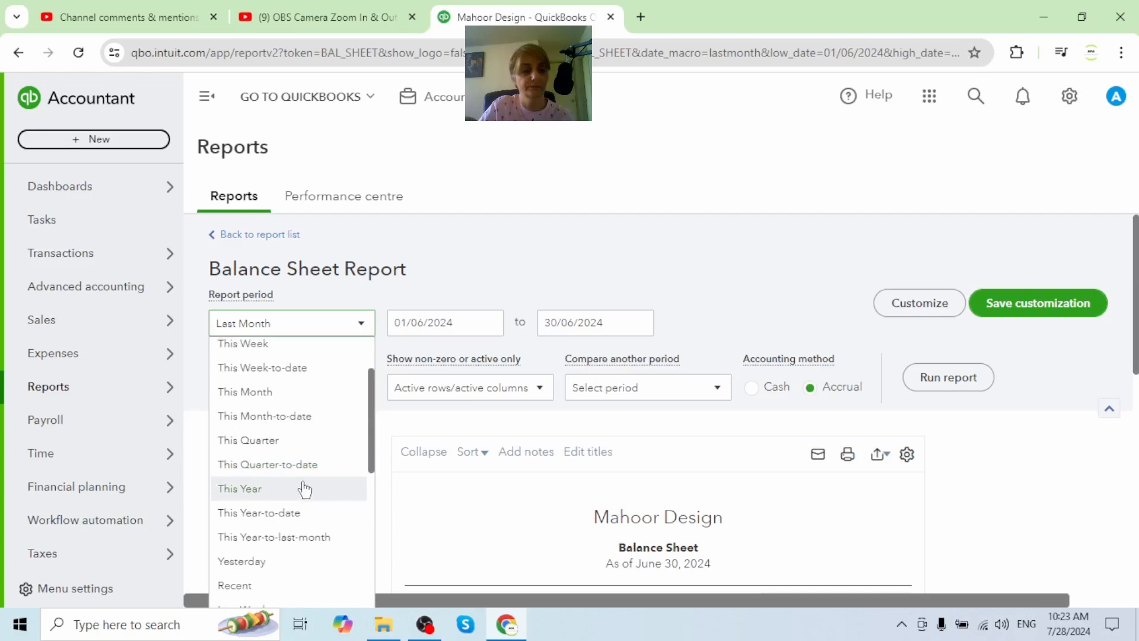
pyautogui.scroll(-2, 304, 495)
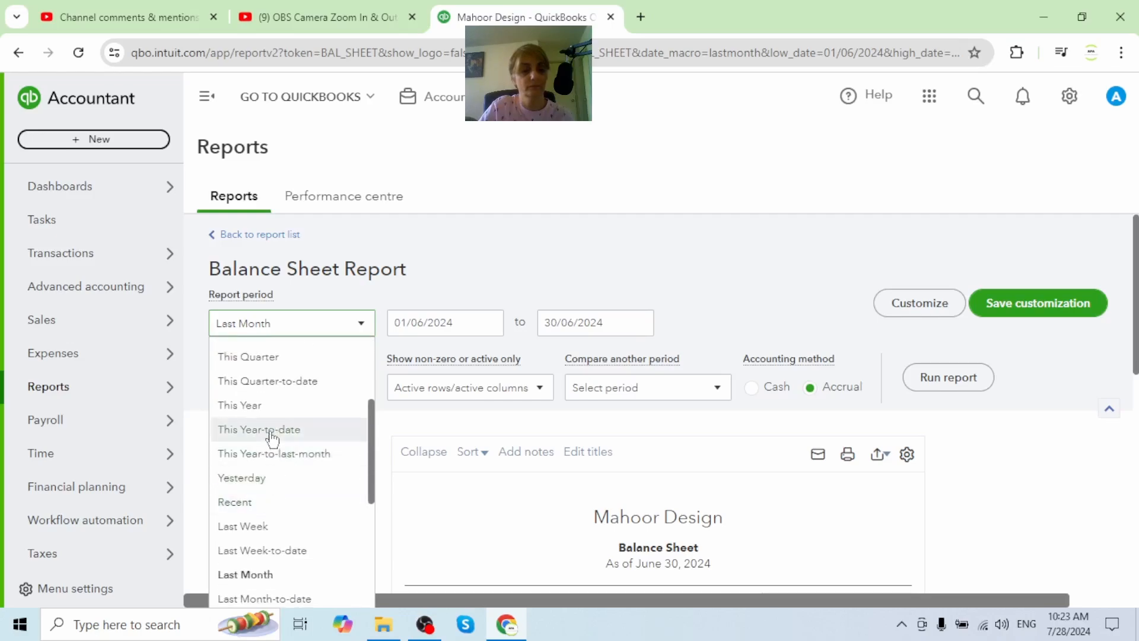
pyautogui.click(273, 435)
pyautogui.click(933, 388)
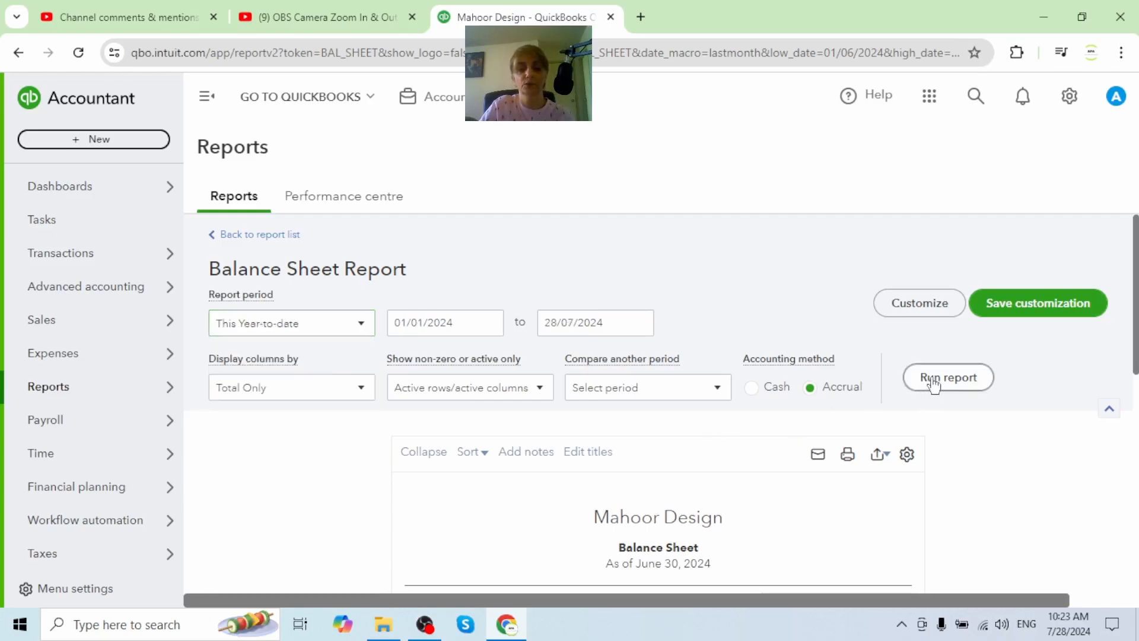
# Step: Open the transactions behind the Owner's Money total in the Equity section and review their accounts and amounts
pyautogui.scroll(-3, 920, 400)
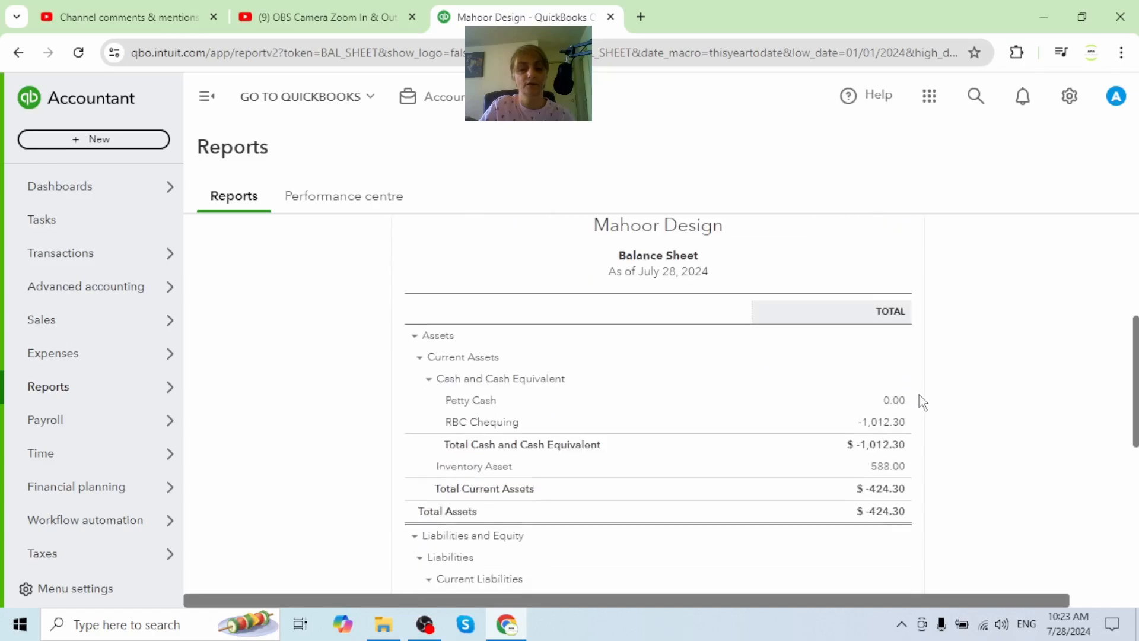
pyautogui.scroll(-5, 920, 399)
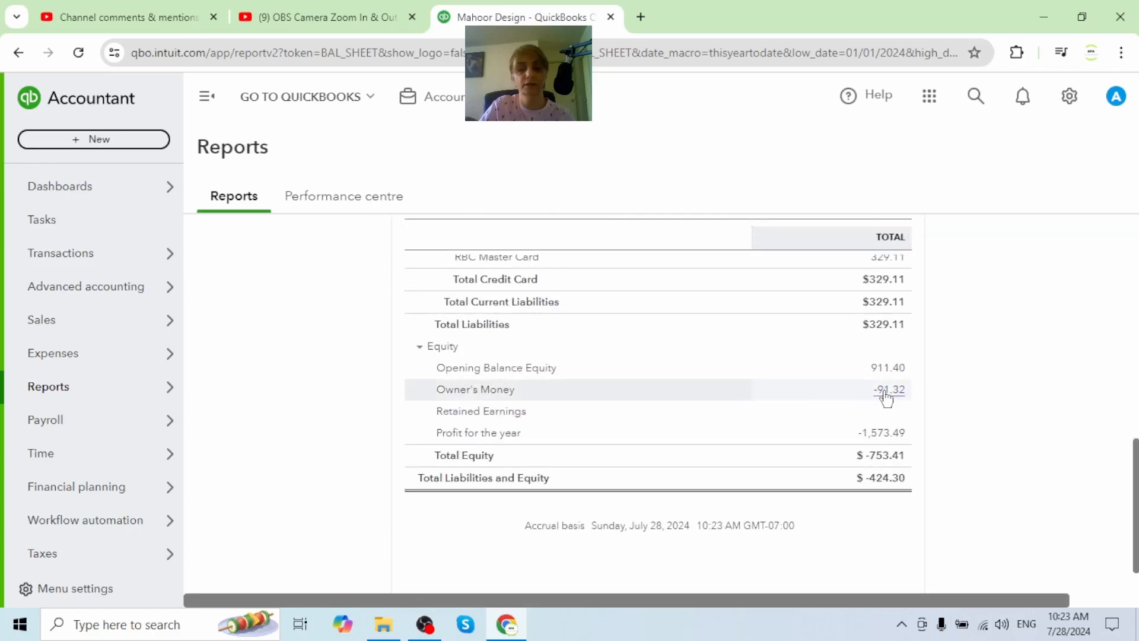
pyautogui.click(885, 393)
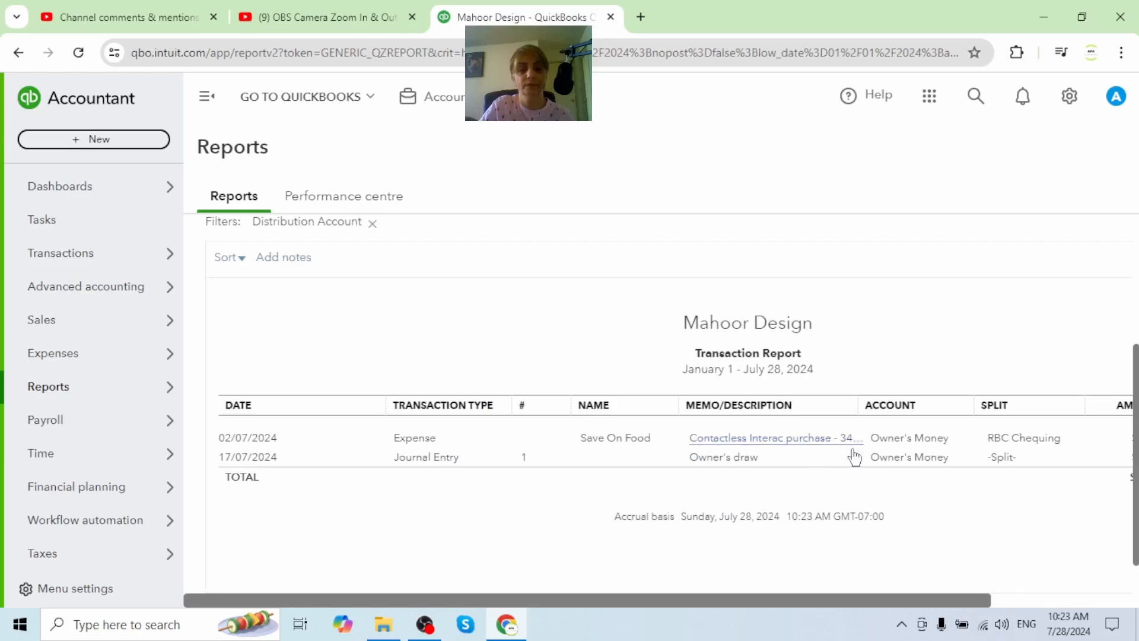
pyautogui.moveTo(563, 605); pyautogui.dragTo(774, 592)
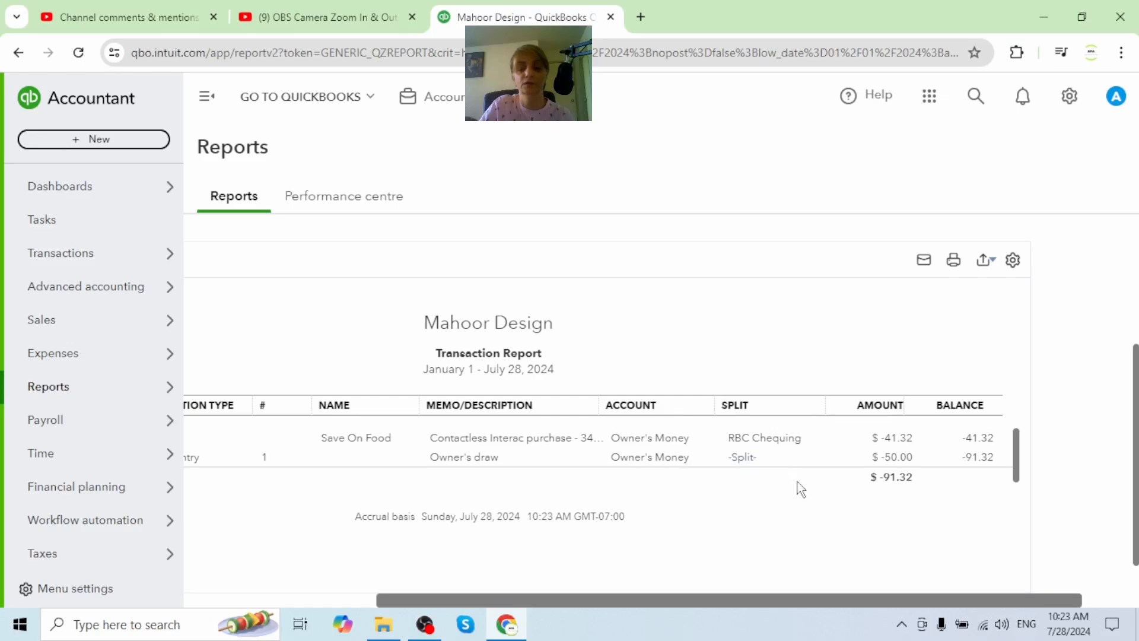
pyautogui.moveTo(664, 599); pyautogui.dragTo(445, 590)
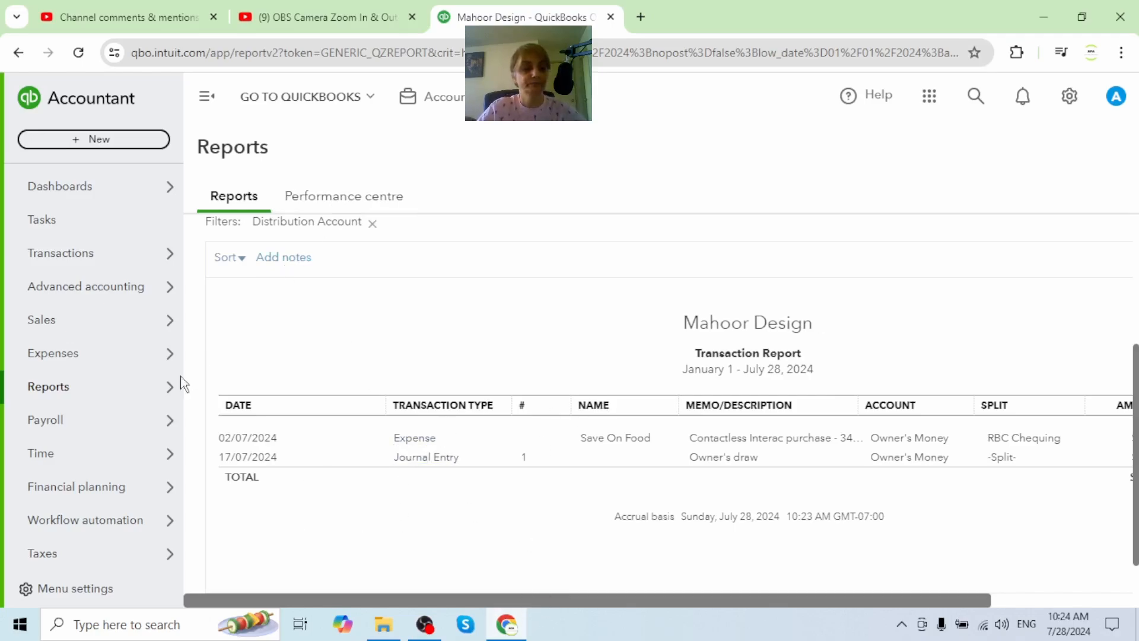
# Step: Return to the bank transactions and look through the RBC Chequing entries awaiting review
pyautogui.moveTo(93, 366)
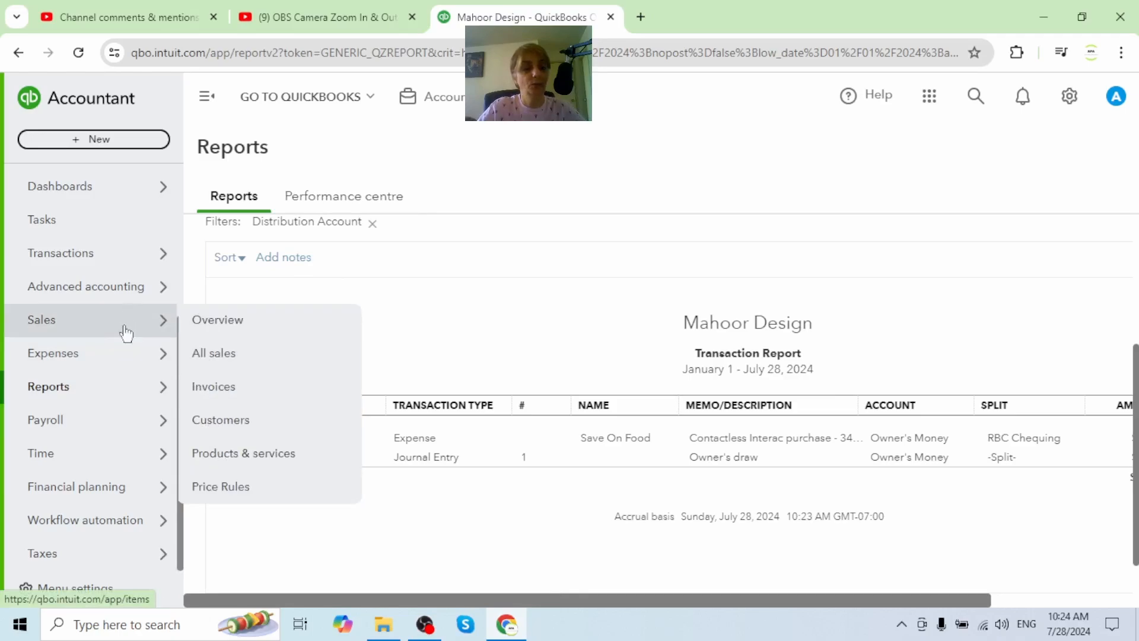
pyautogui.moveTo(150, 260)
pyautogui.click(220, 255)
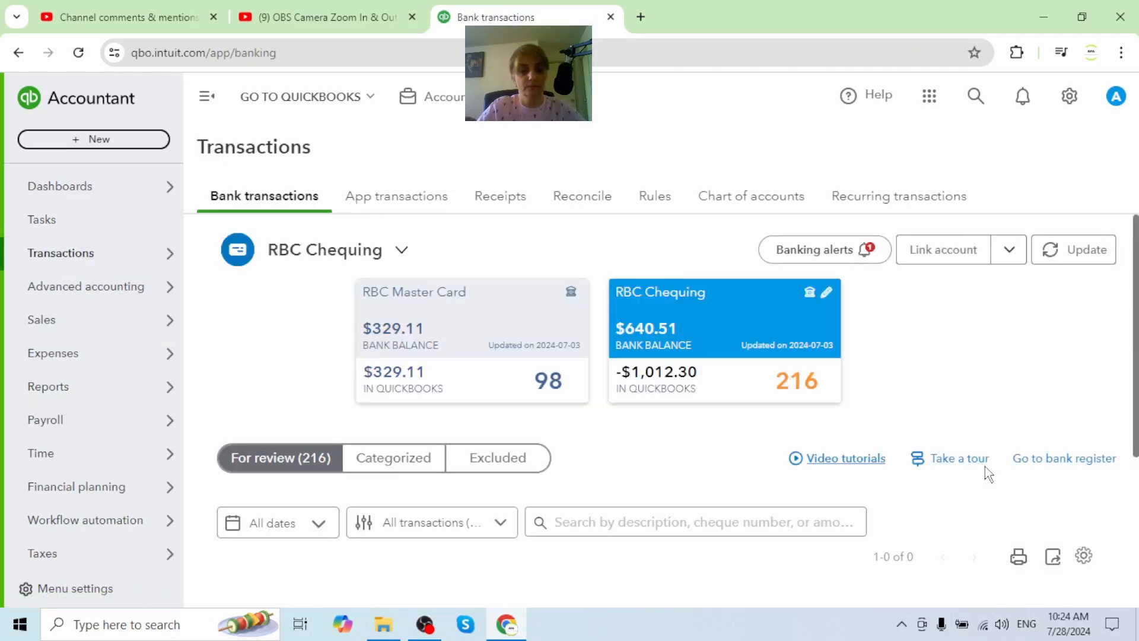
pyautogui.scroll(-3, 845, 433)
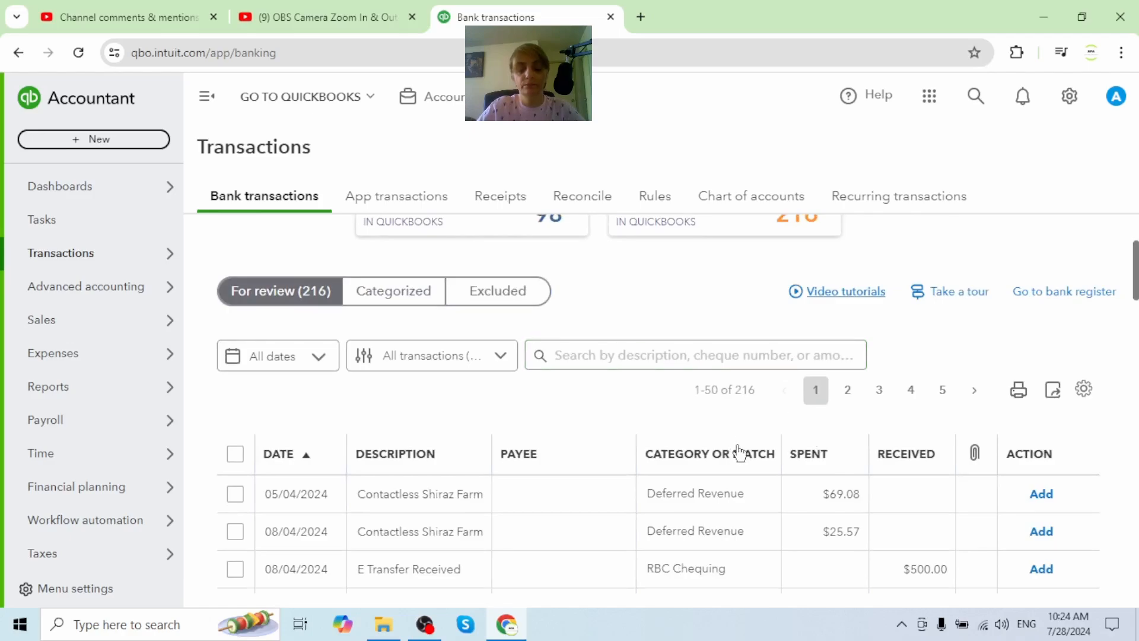
pyautogui.scroll(-4, 748, 440)
pyautogui.scroll(-8, 742, 464)
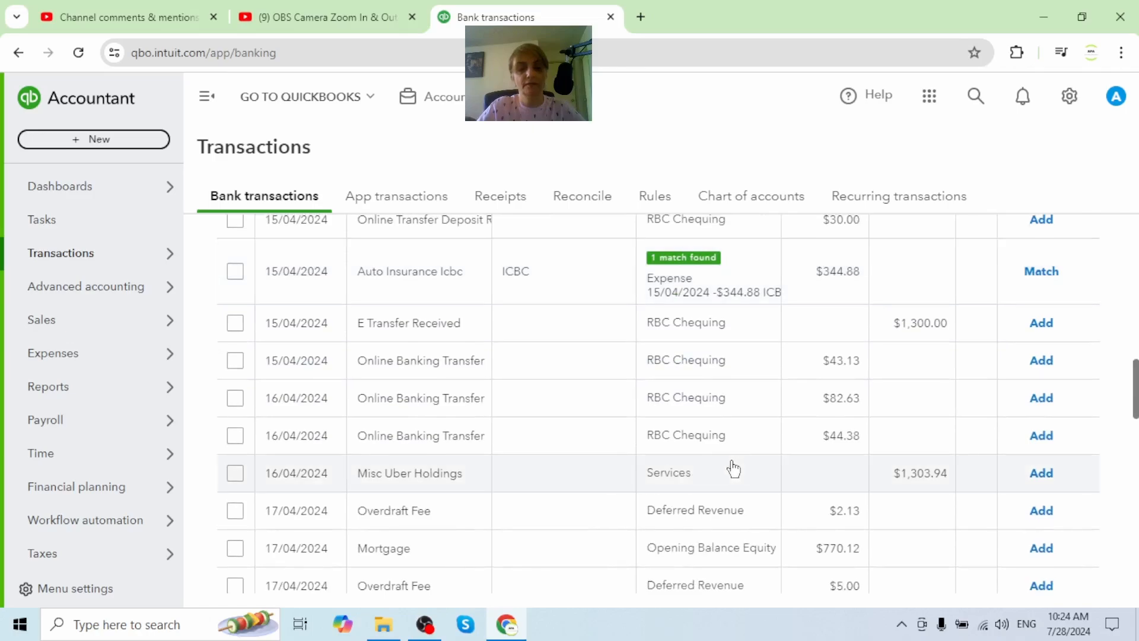
pyautogui.scroll(3, 724, 468)
# Step: Open the sales invoices page and switch to the list of all sales transactions
pyautogui.moveTo(74, 301)
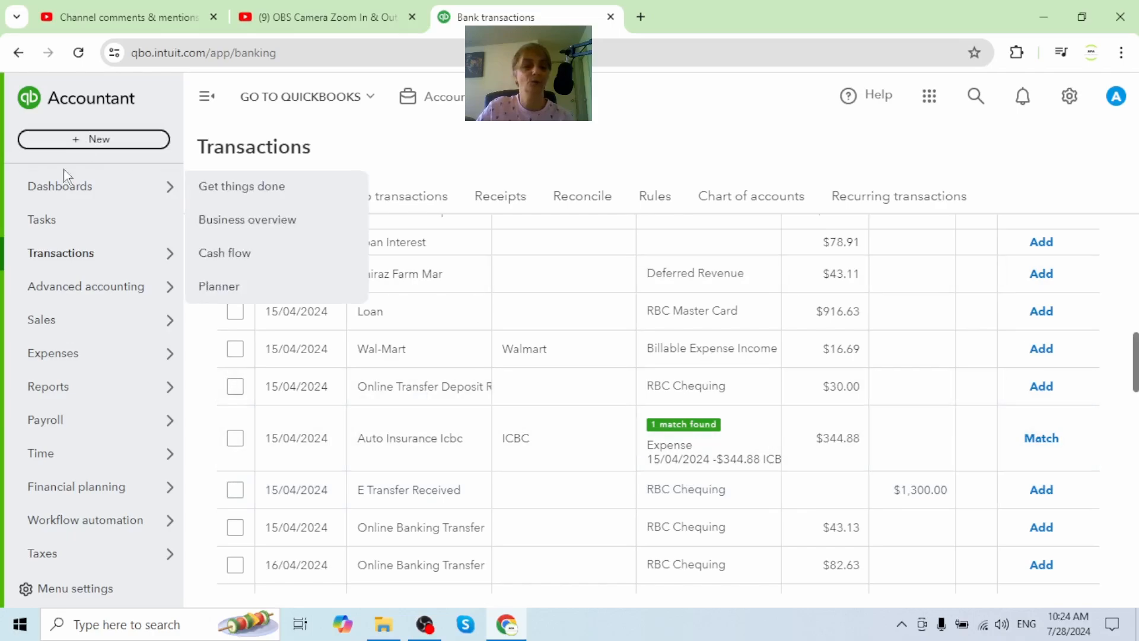
pyautogui.moveTo(161, 430)
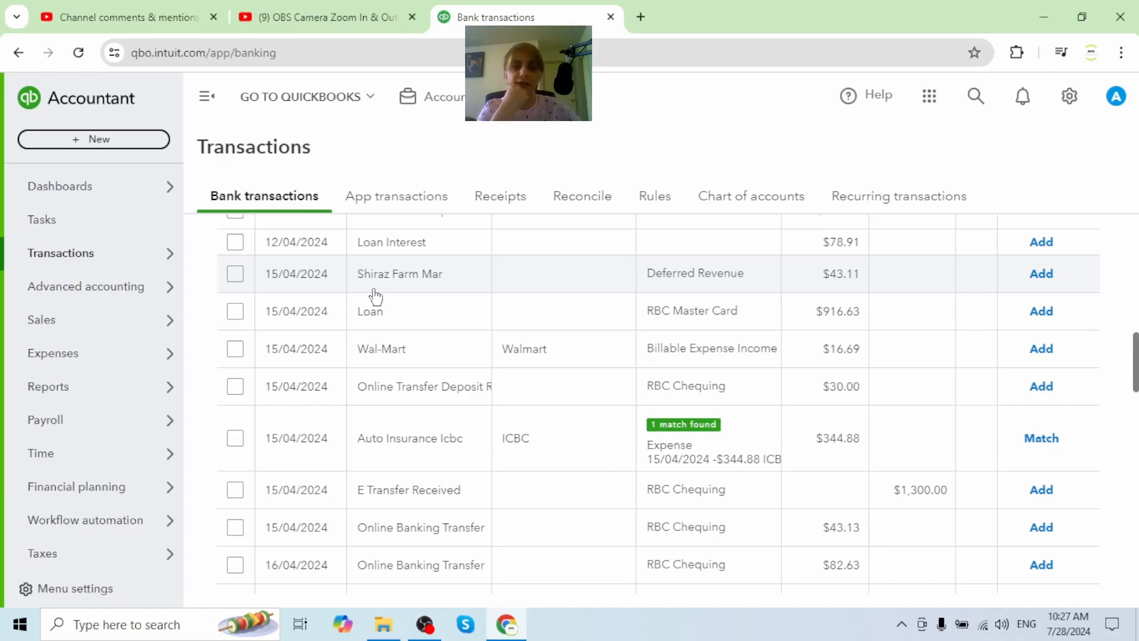
pyautogui.moveTo(127, 435)
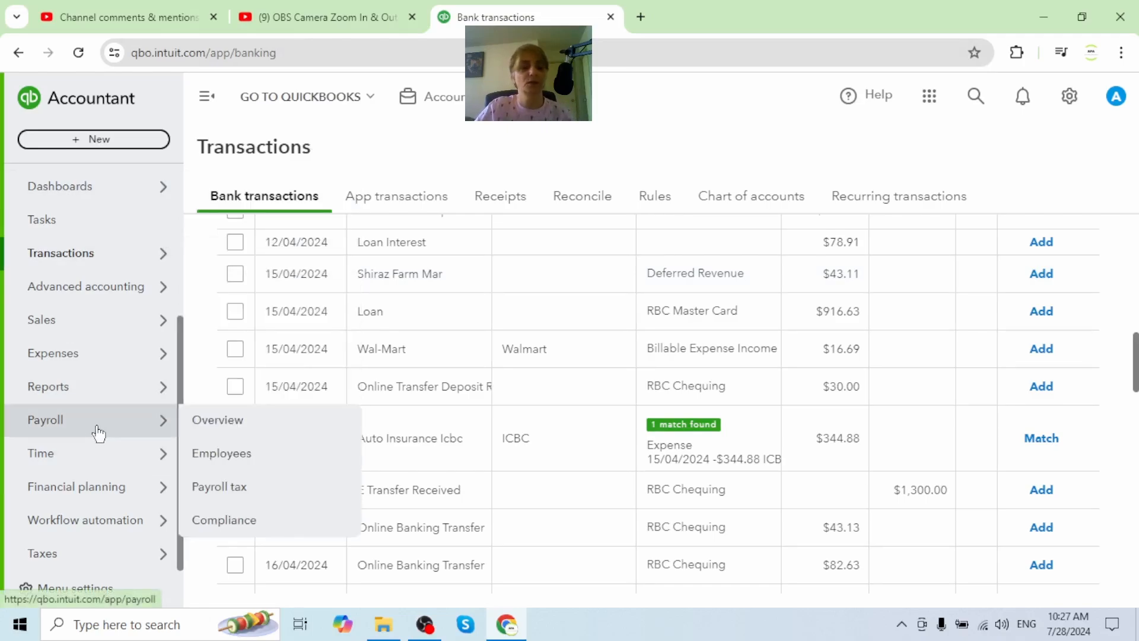
pyautogui.moveTo(53, 394)
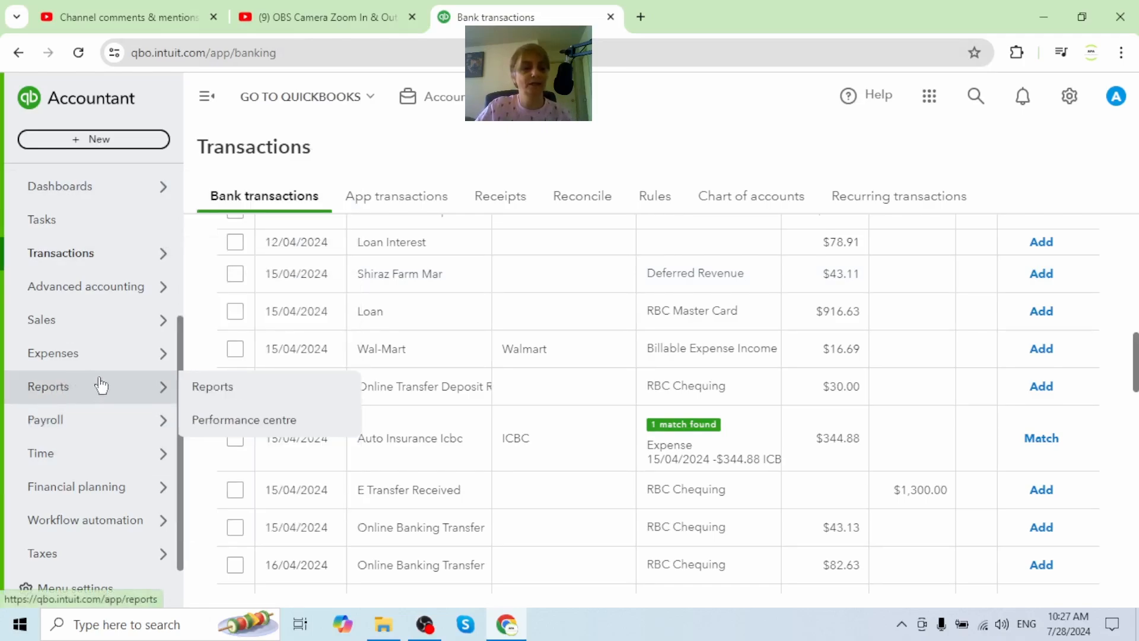
pyautogui.moveTo(77, 329)
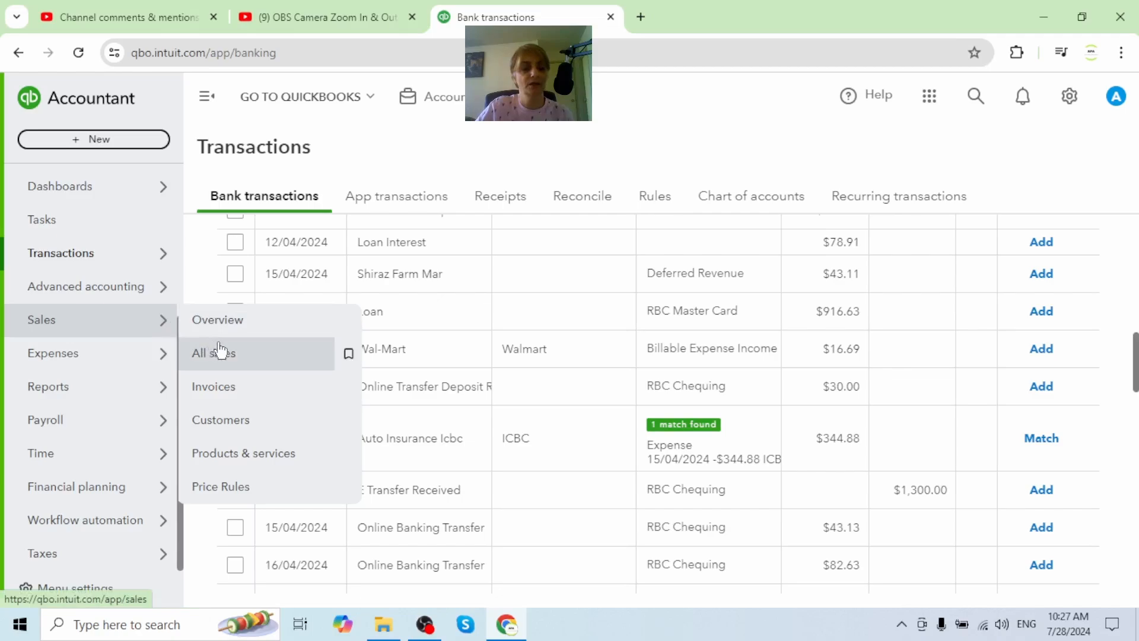
pyautogui.click(214, 391)
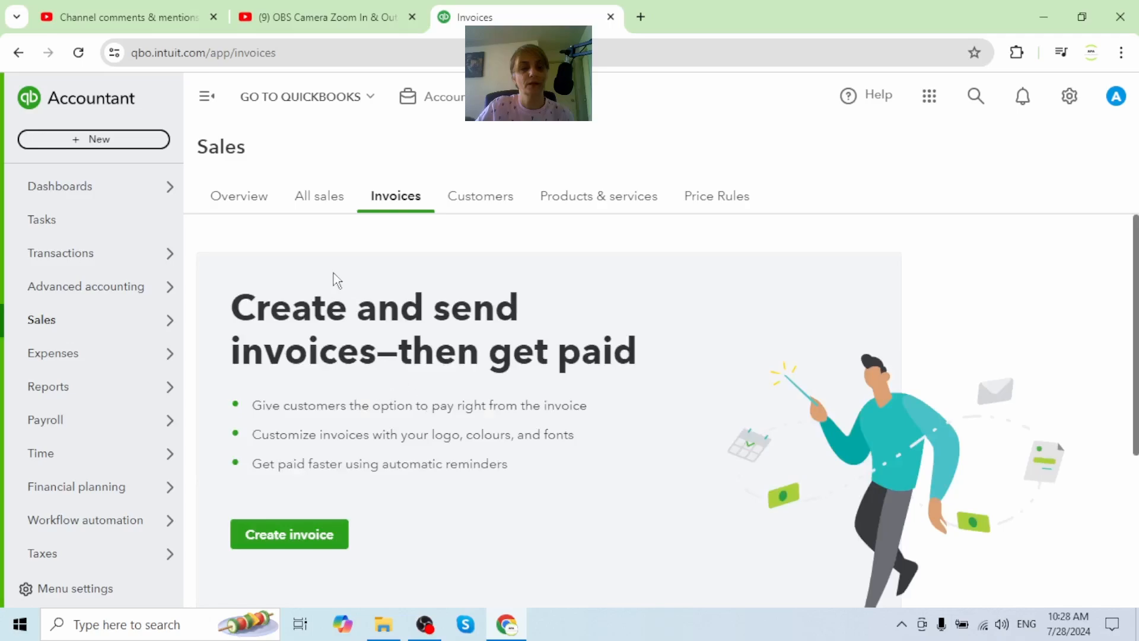
pyautogui.click(326, 207)
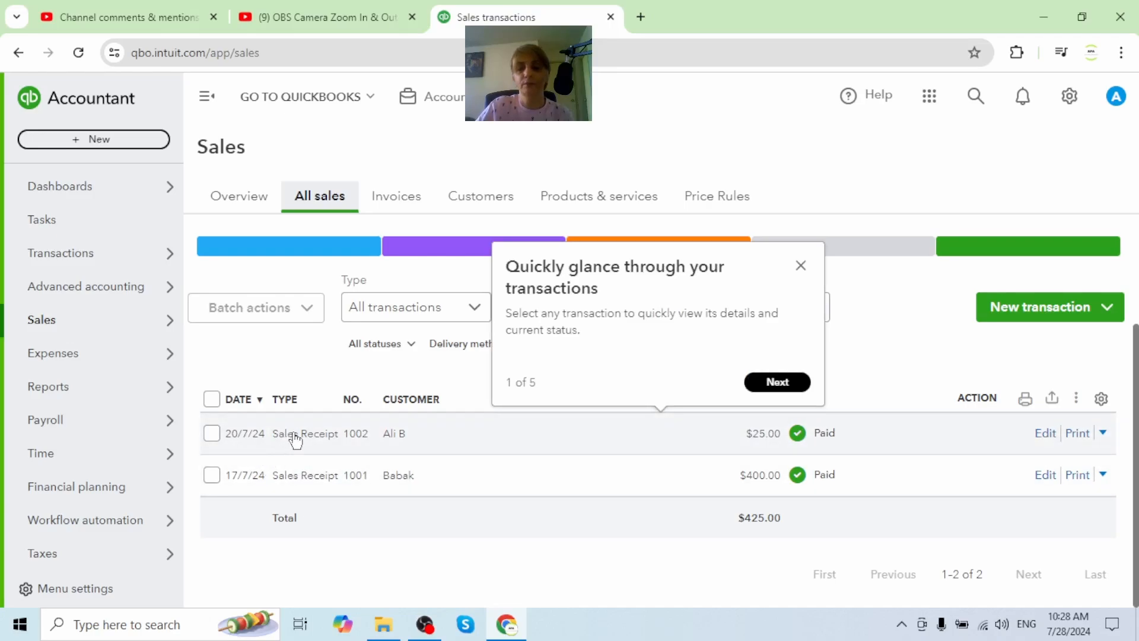
# Step: Open the $25.00 sales receipt dated 20/7/24, review its customer, payment and product details, and close it
pyautogui.click(1043, 436)
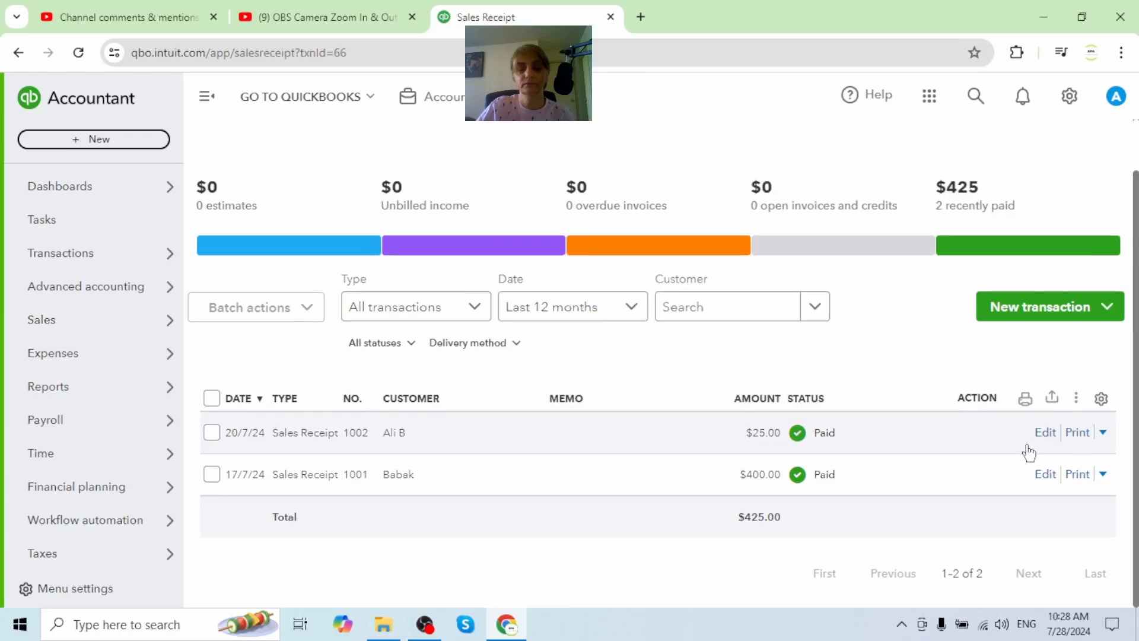
pyautogui.scroll(-3, 1093, 400)
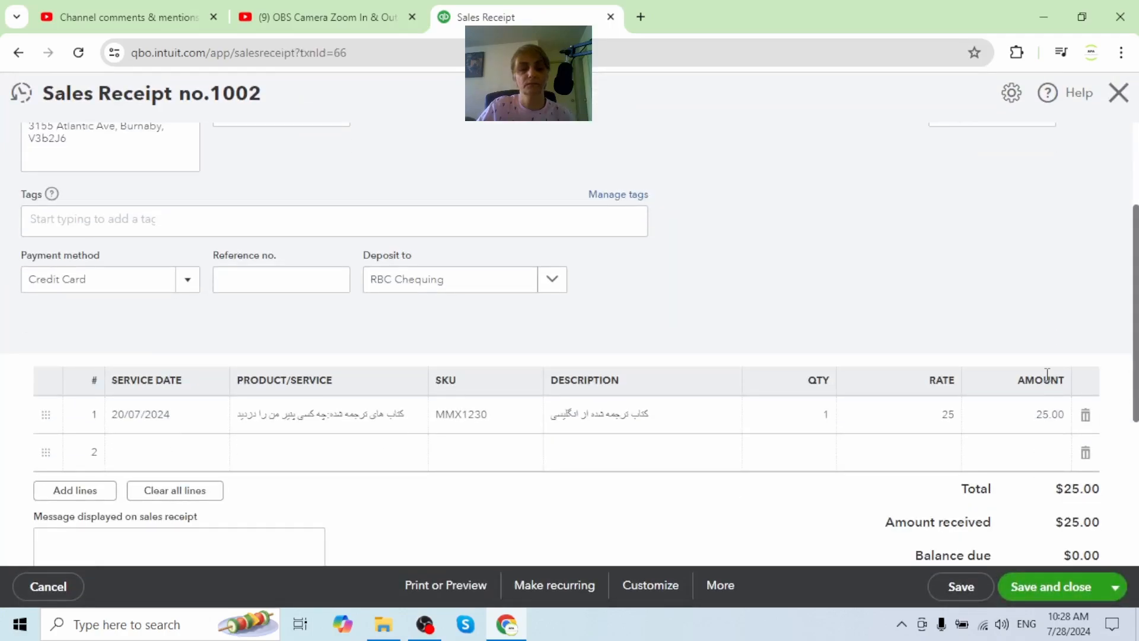
pyautogui.scroll(3, 1043, 375)
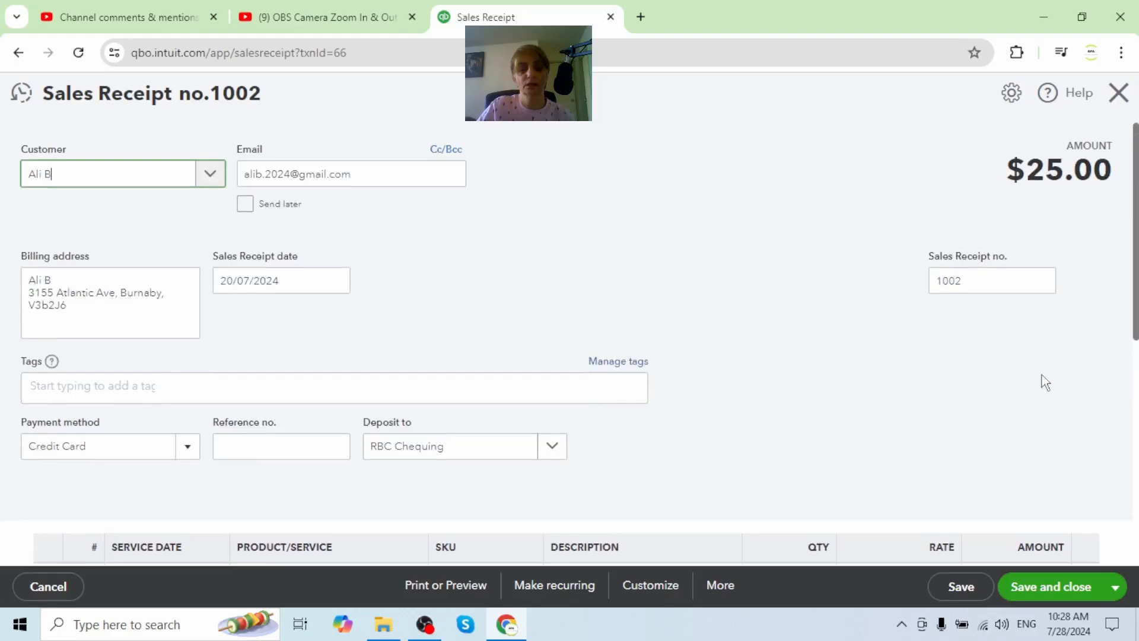
pyautogui.scroll(-1, 1043, 382)
pyautogui.scroll(1, 848, 344)
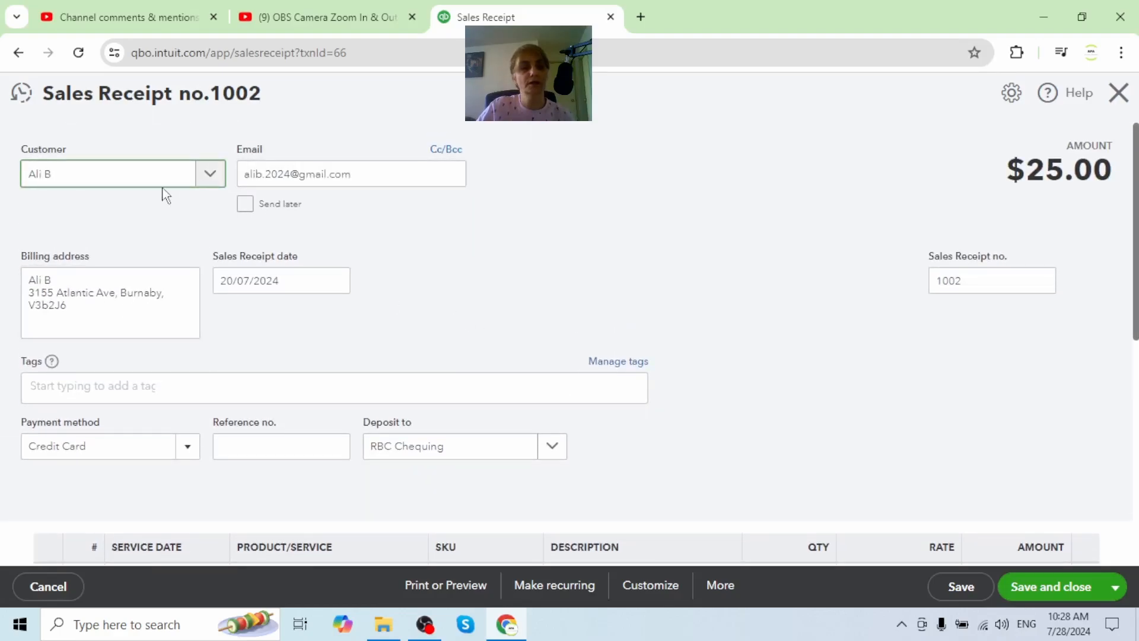
pyautogui.scroll(-3, 610, 425)
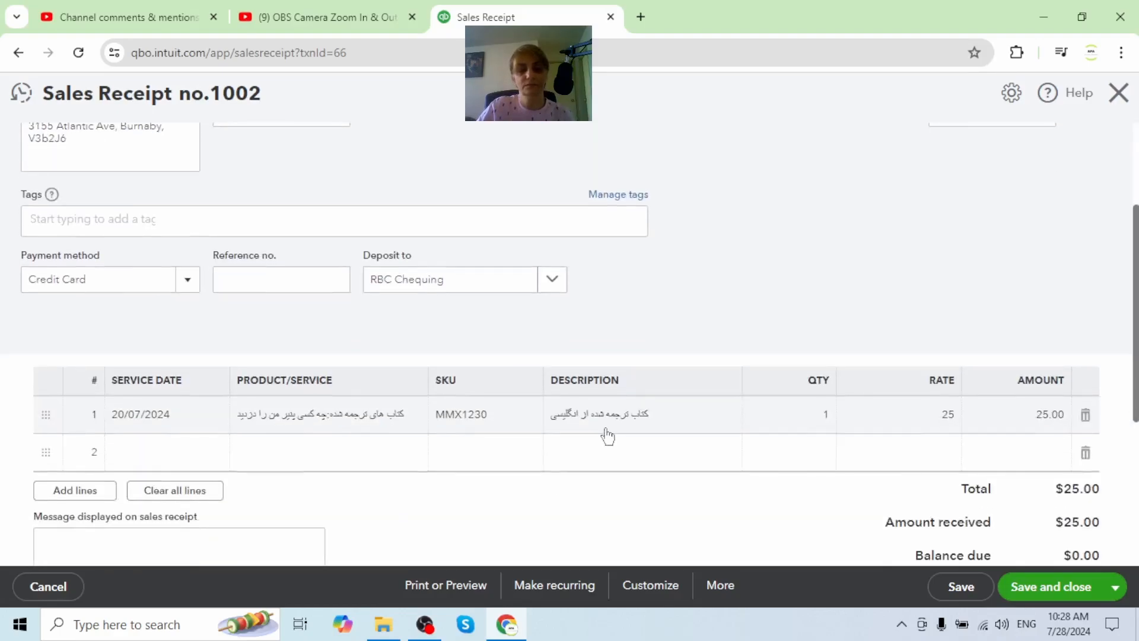
pyautogui.scroll(-3, 649, 427)
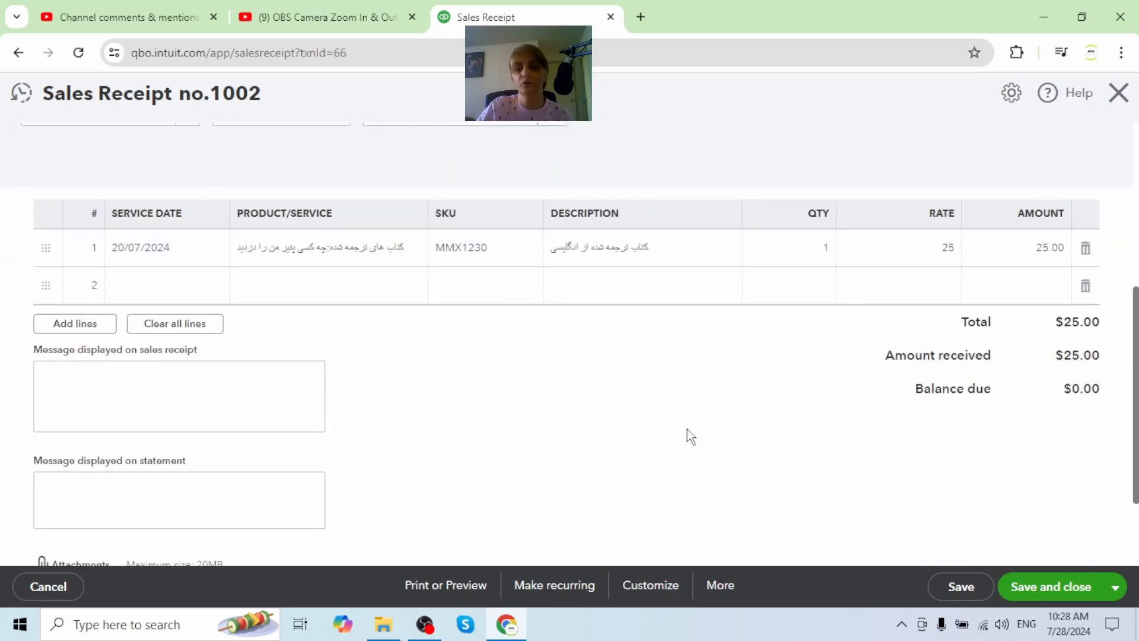
pyautogui.scroll(4, 687, 429)
pyautogui.scroll(1, 763, 415)
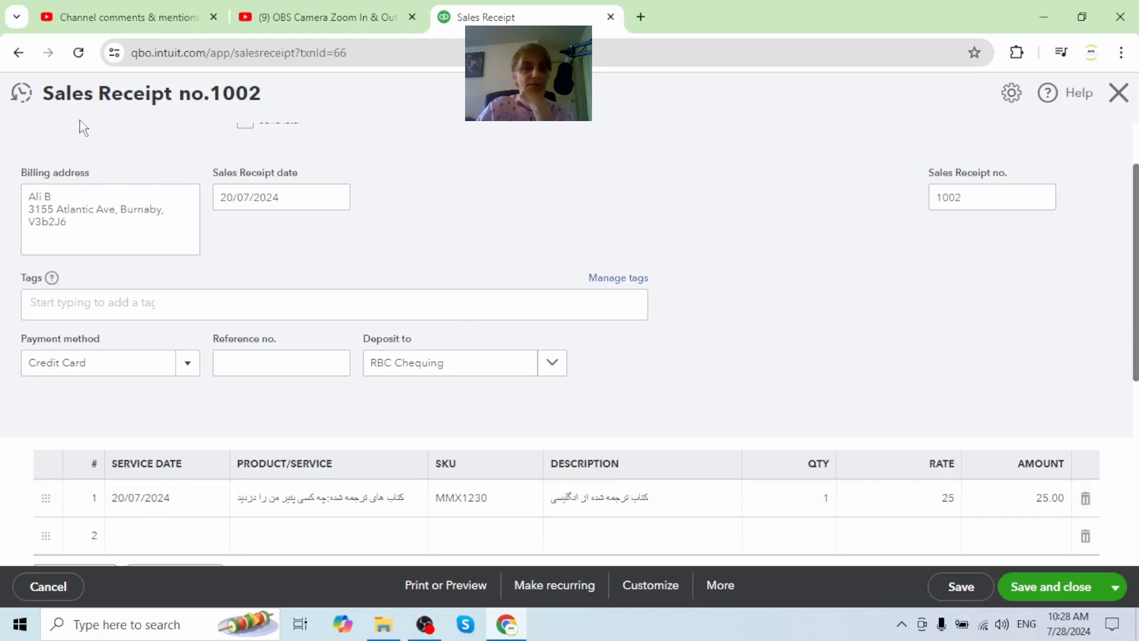
pyautogui.click(1119, 94)
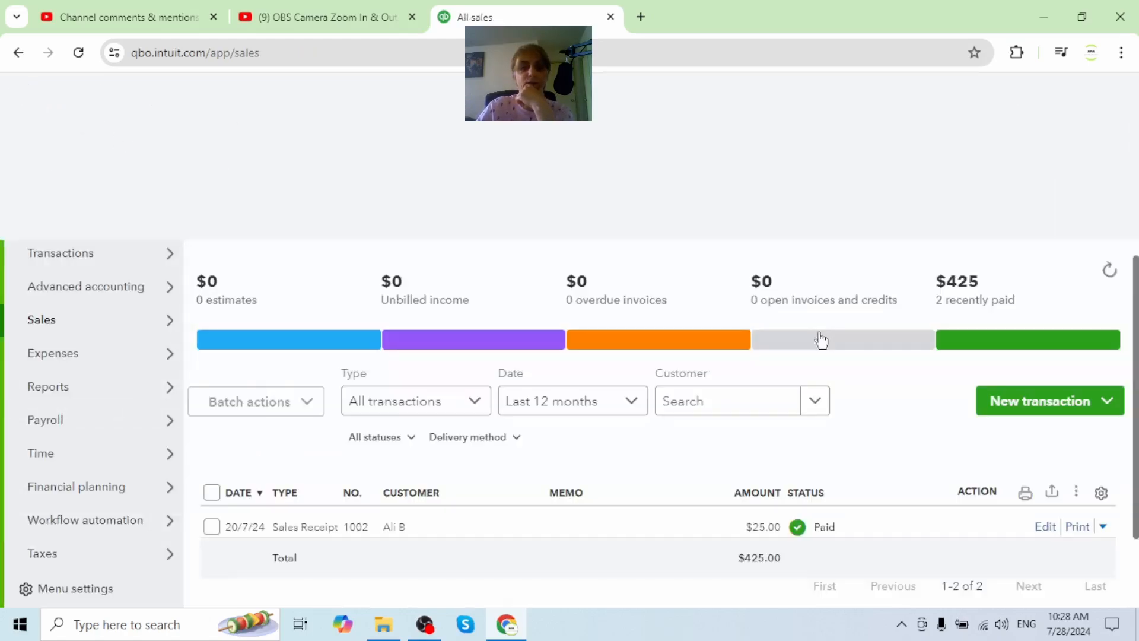
pyautogui.moveTo(111, 240)
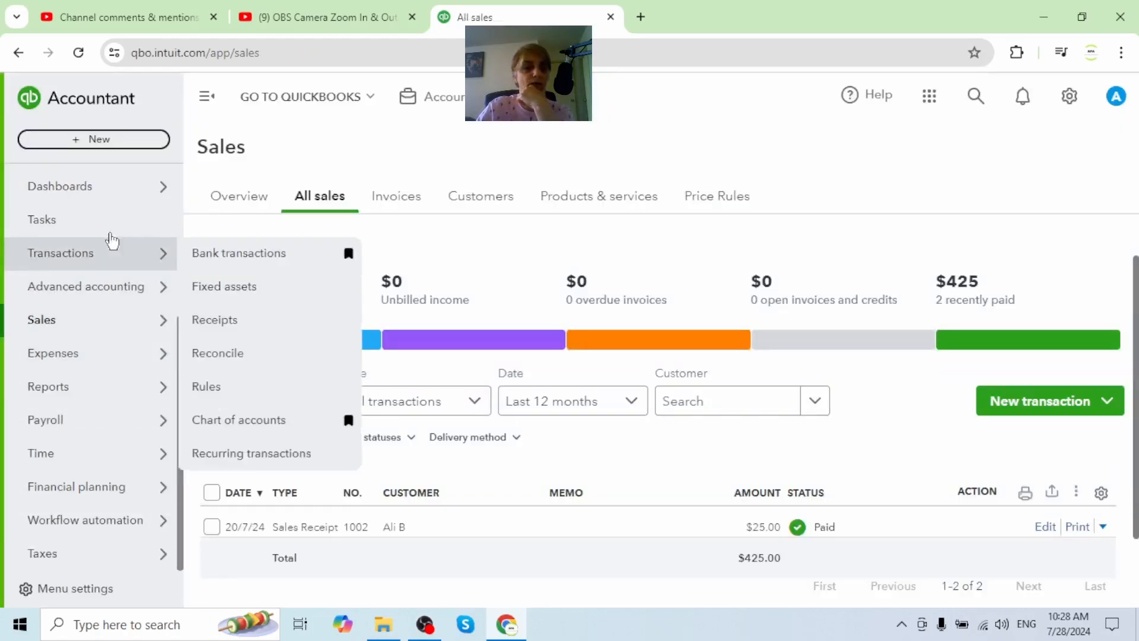
pyautogui.click(103, 143)
pyautogui.click(45, 234)
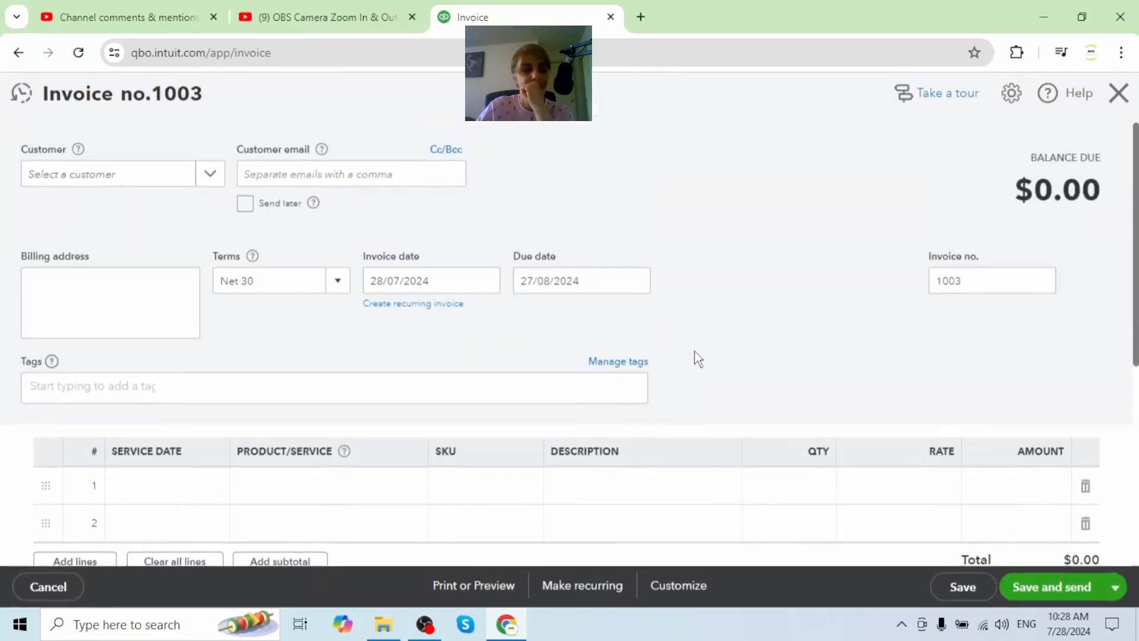
pyautogui.click(1118, 93)
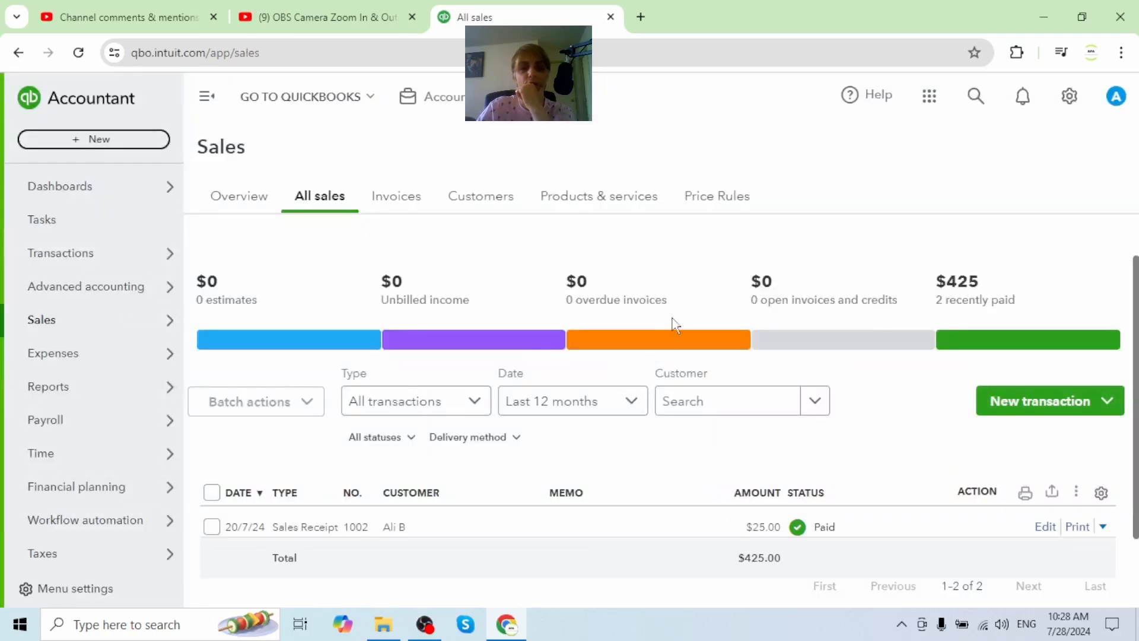
# Step: Open the bank transactions again and examine the RBC Chequing entries for a received payment to invoice
pyautogui.moveTo(76, 356)
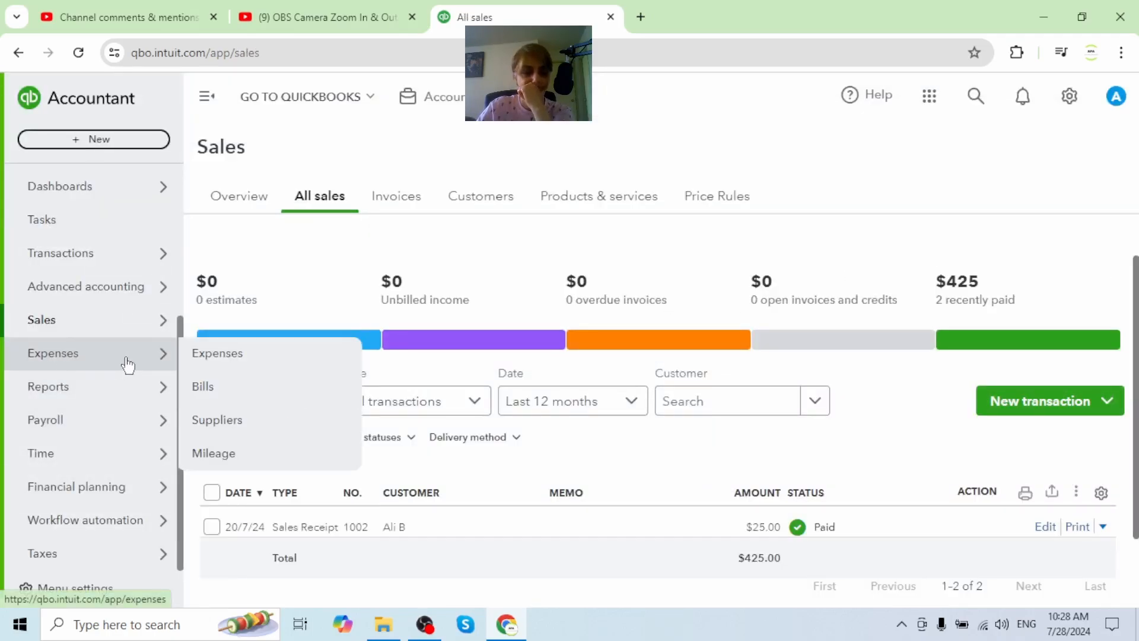
pyautogui.moveTo(102, 255)
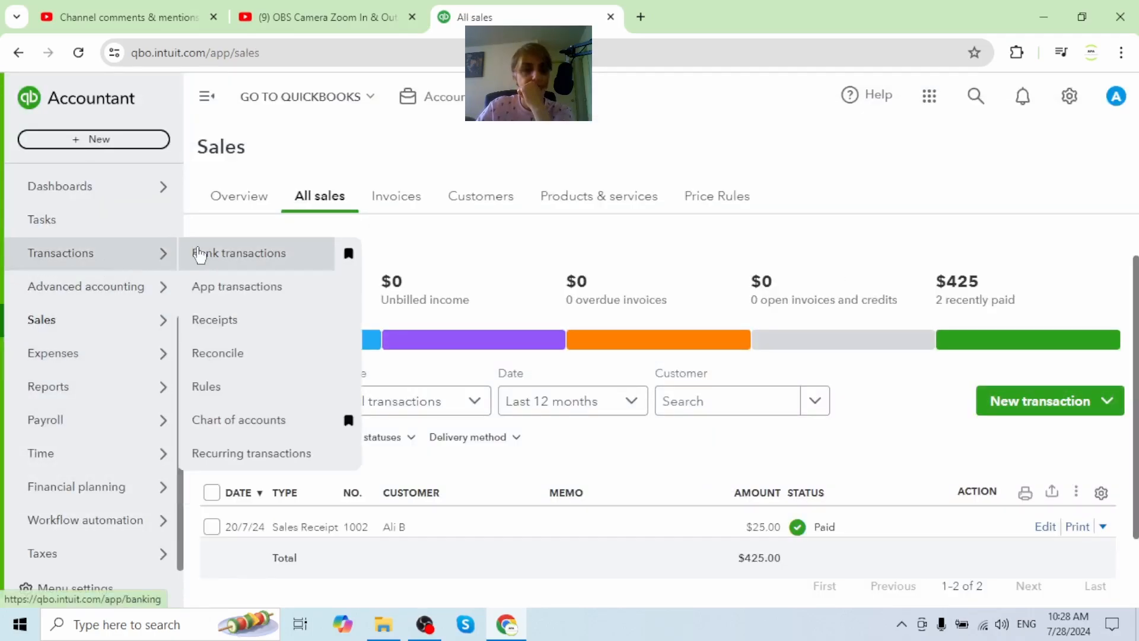
pyautogui.click(201, 254)
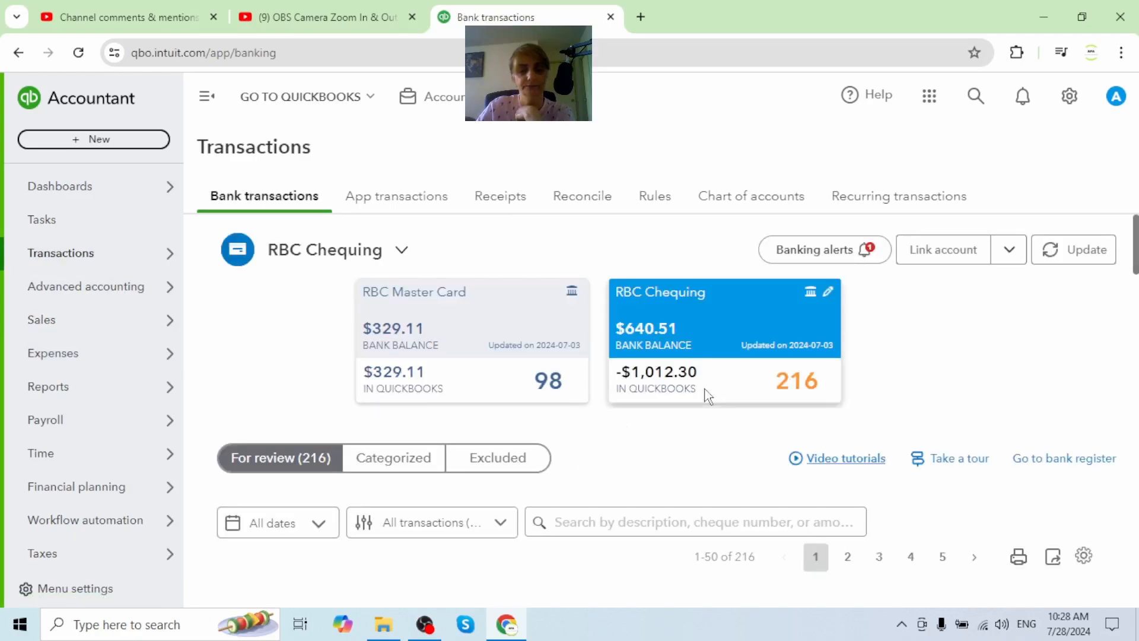
pyautogui.scroll(-5, 719, 393)
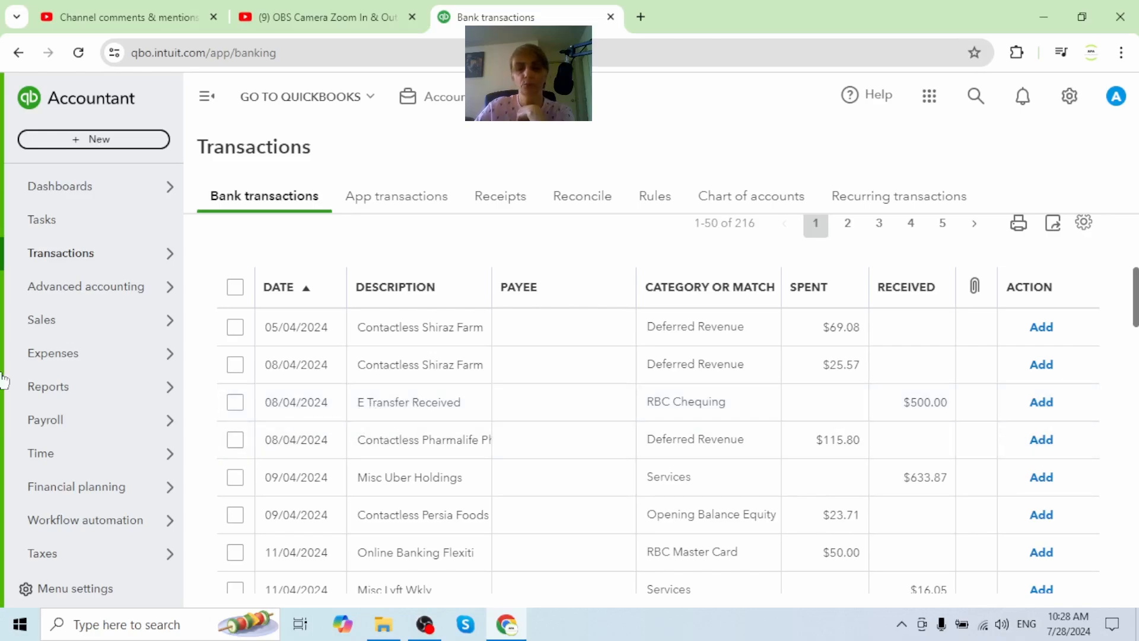
# Step: Create a new invoice, select the first existing customer in the list, and open the invoice date calendar
pyautogui.click(81, 147)
pyautogui.click(61, 233)
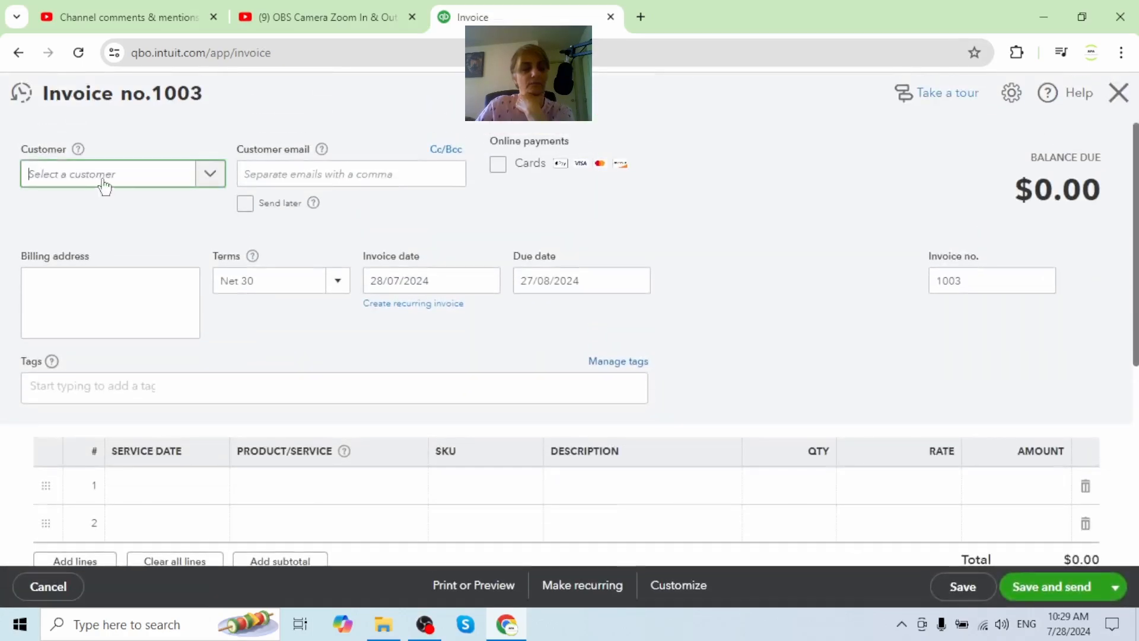
pyautogui.click(104, 182)
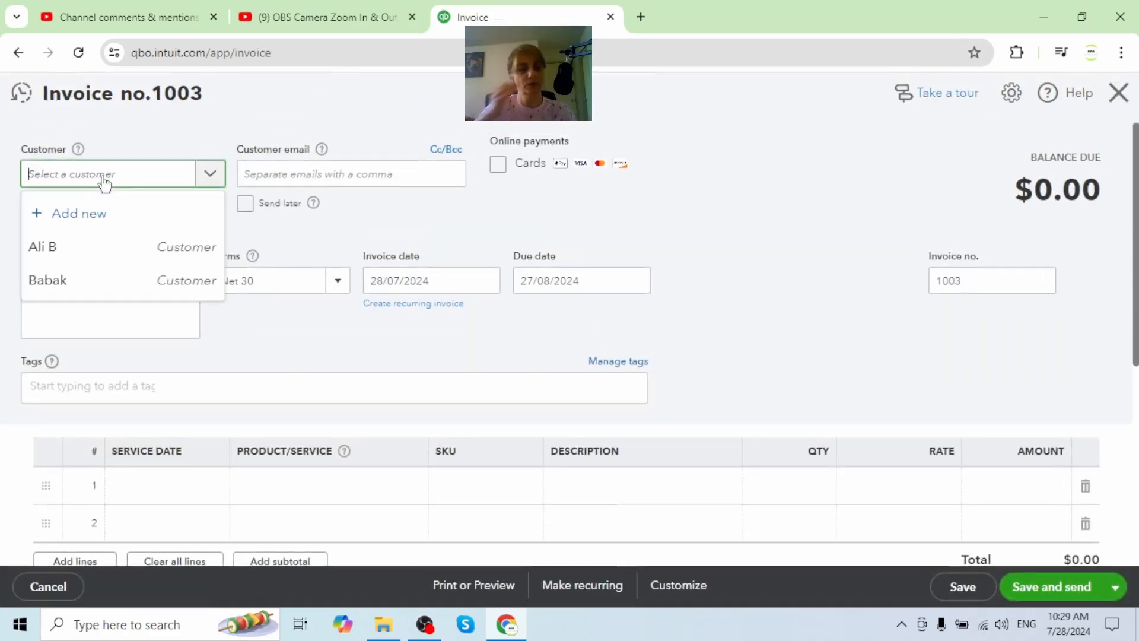
pyautogui.click(189, 265)
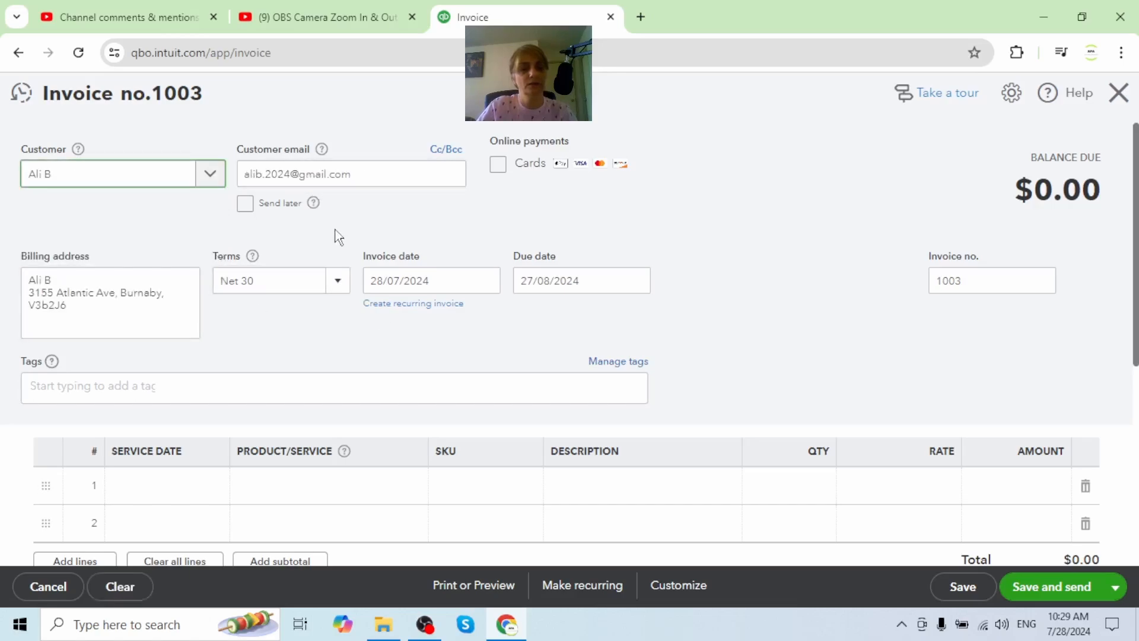
pyautogui.click(487, 278)
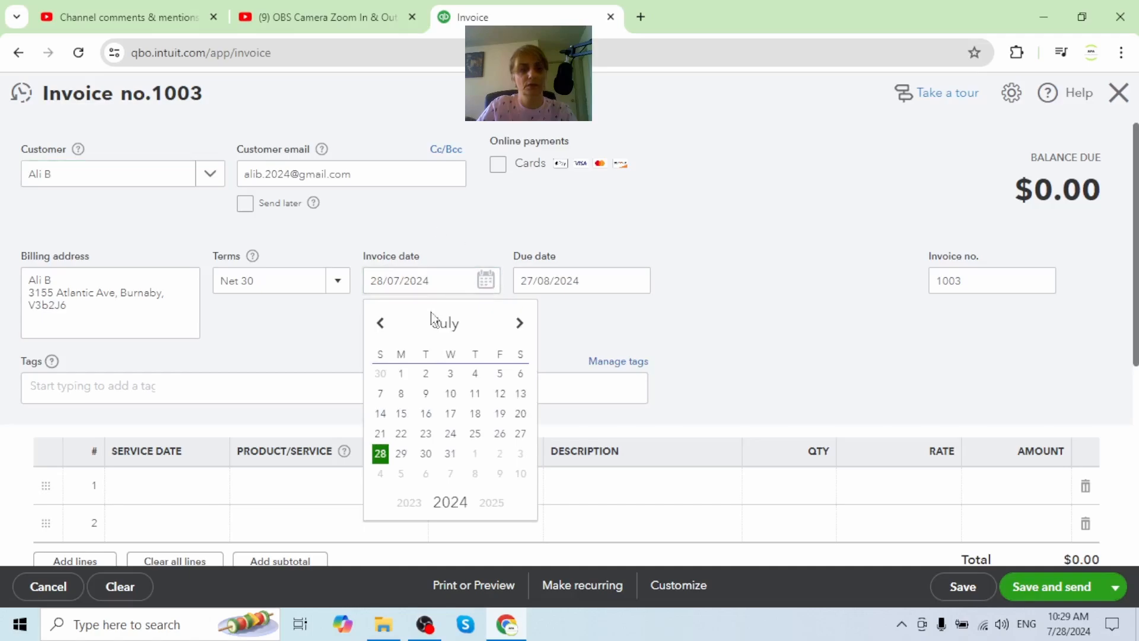
# Step: Duplicate the invoice browser tab so that a second copy of QuickBooks is available, and switch to the copy
pyautogui.rightClick(507, 18)
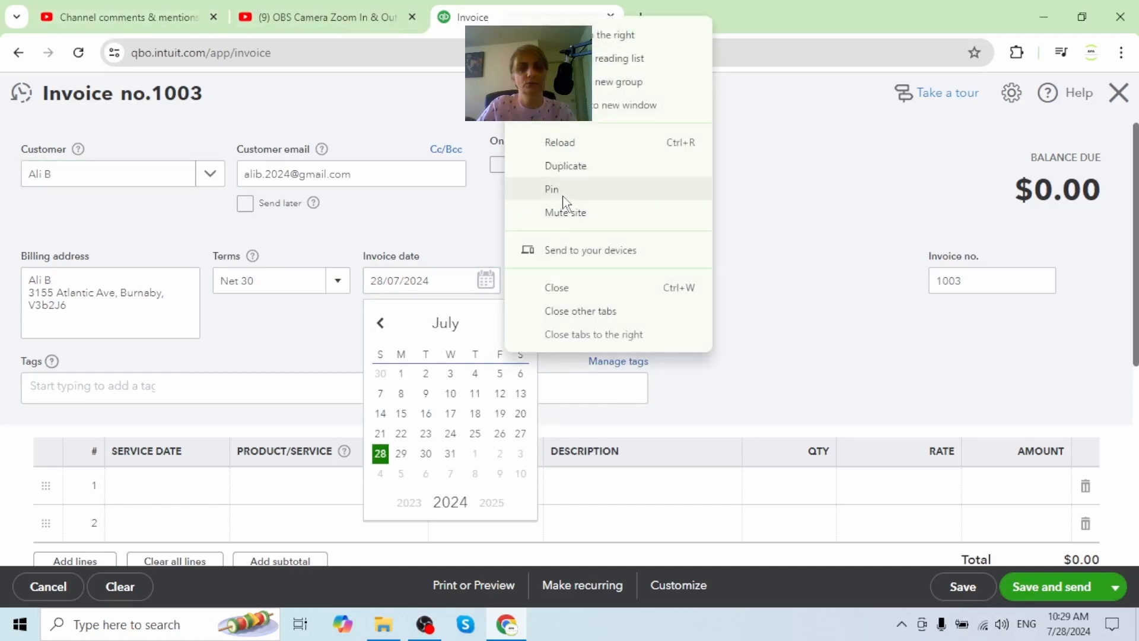
pyautogui.click(573, 167)
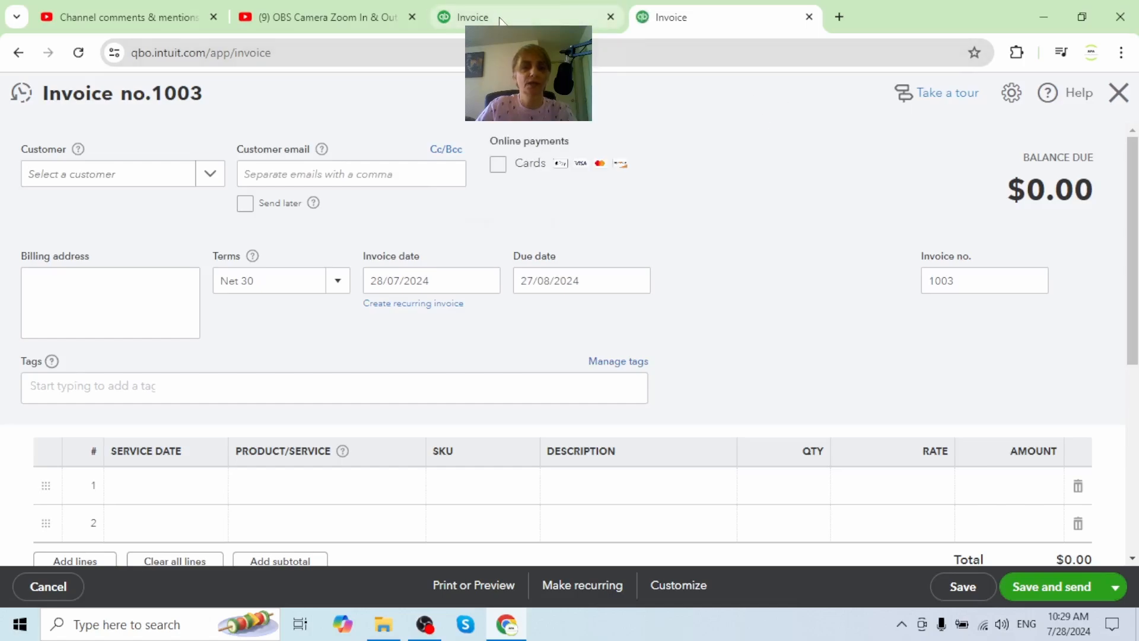
pyautogui.moveTo(491, 20)
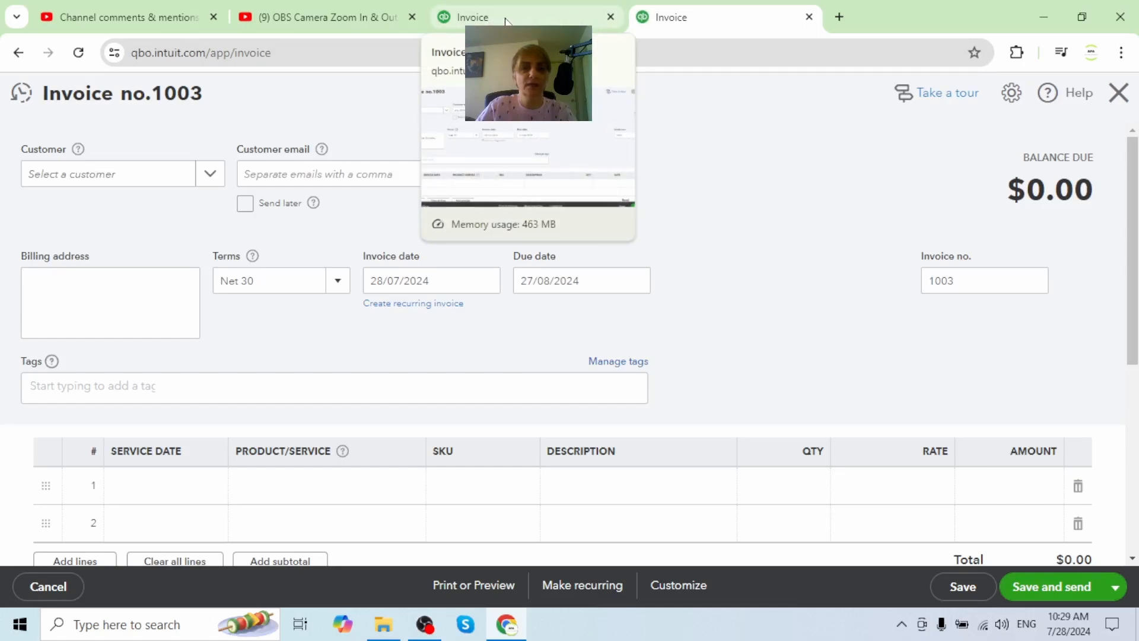
pyautogui.click(505, 22)
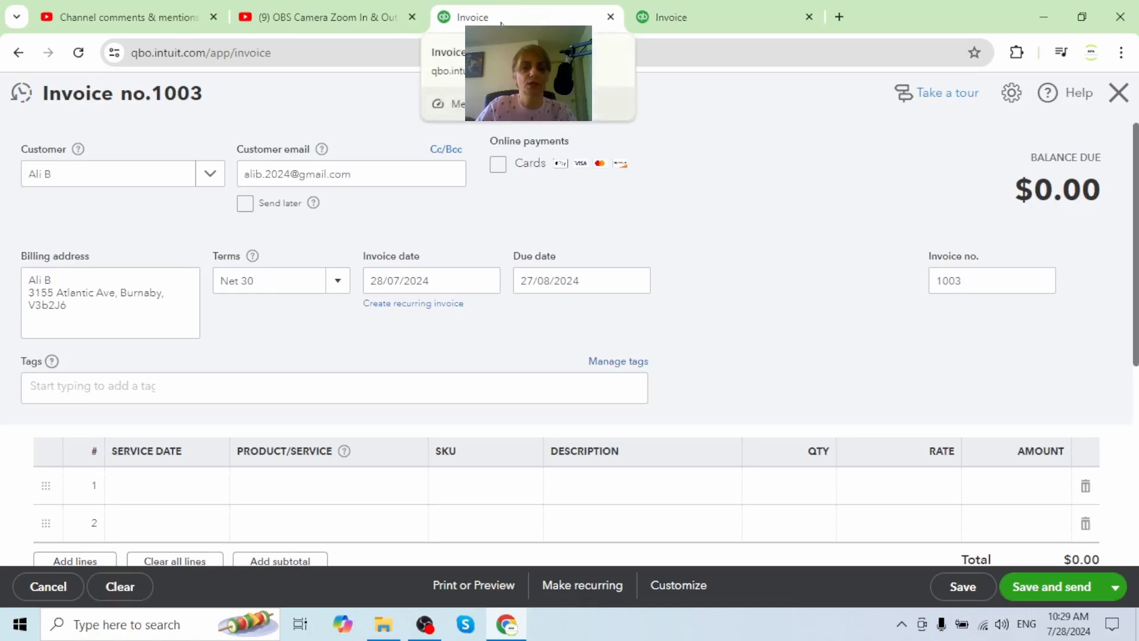
pyautogui.rightClick(502, 23)
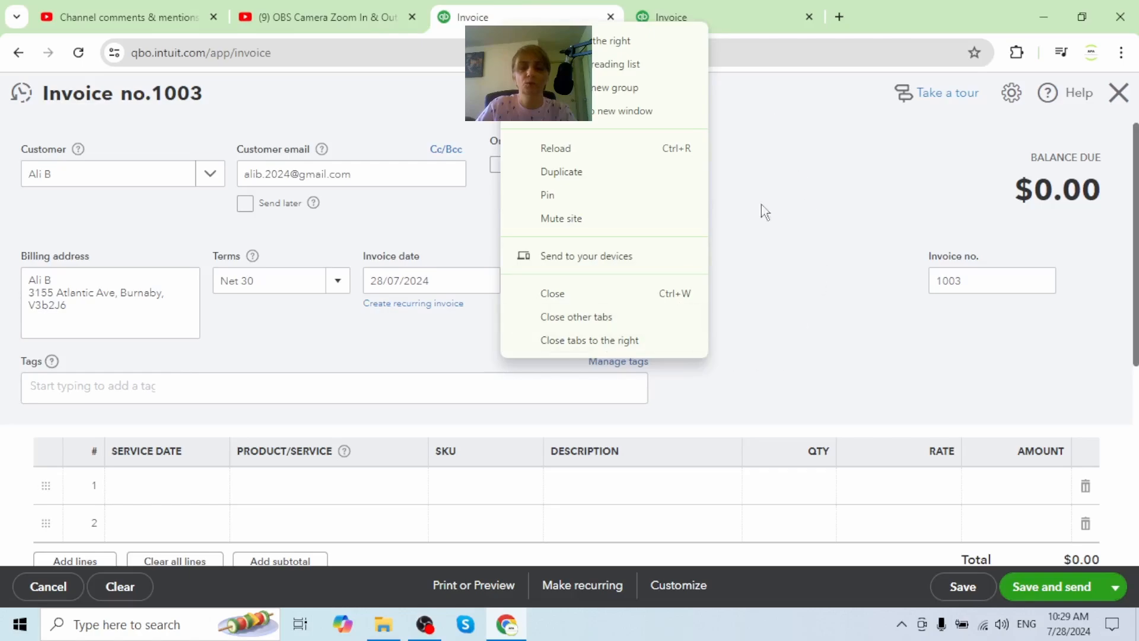
pyautogui.click(750, 20)
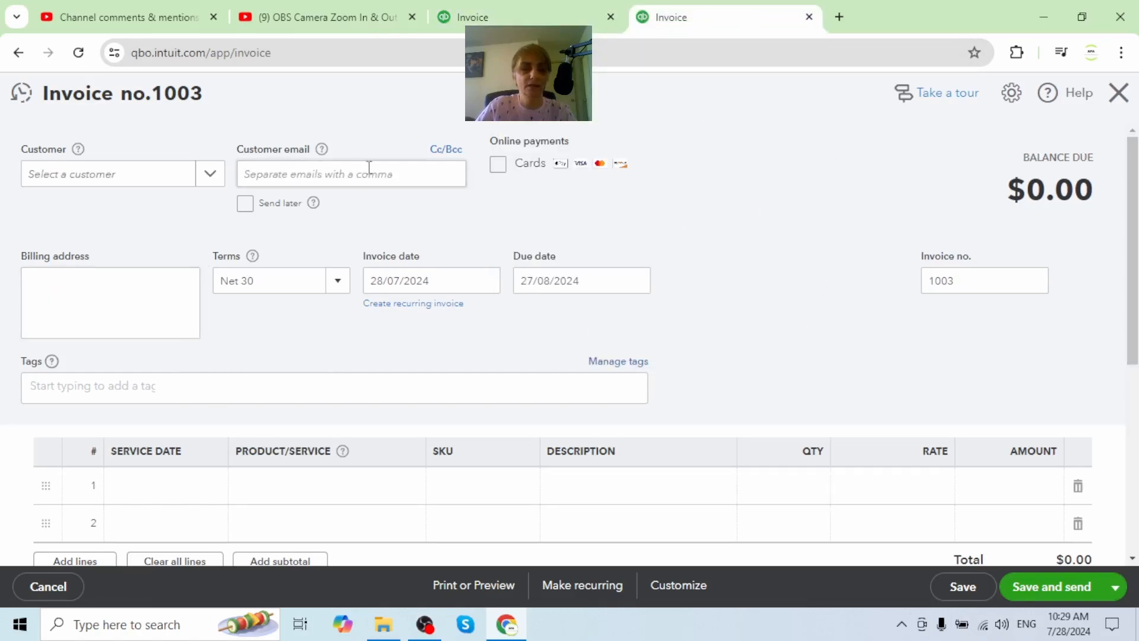
# Step: Close the blank invoice in the duplicated tab and check the date of the $500.00 E Transfer Received in RBC Chequing
pyautogui.click(1118, 98)
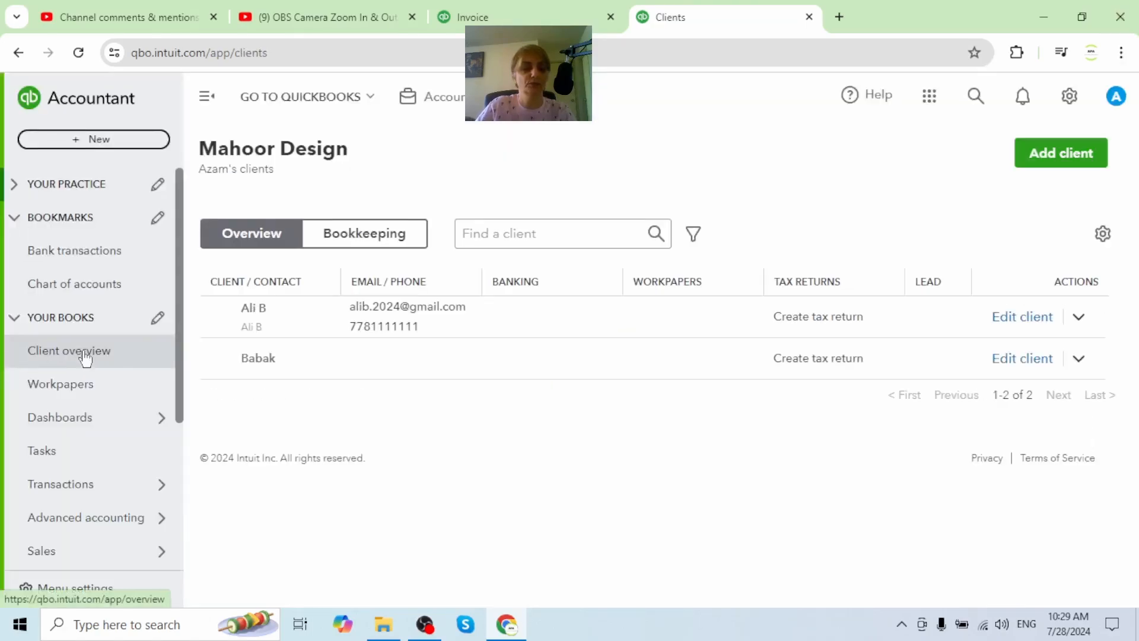
pyautogui.click(89, 256)
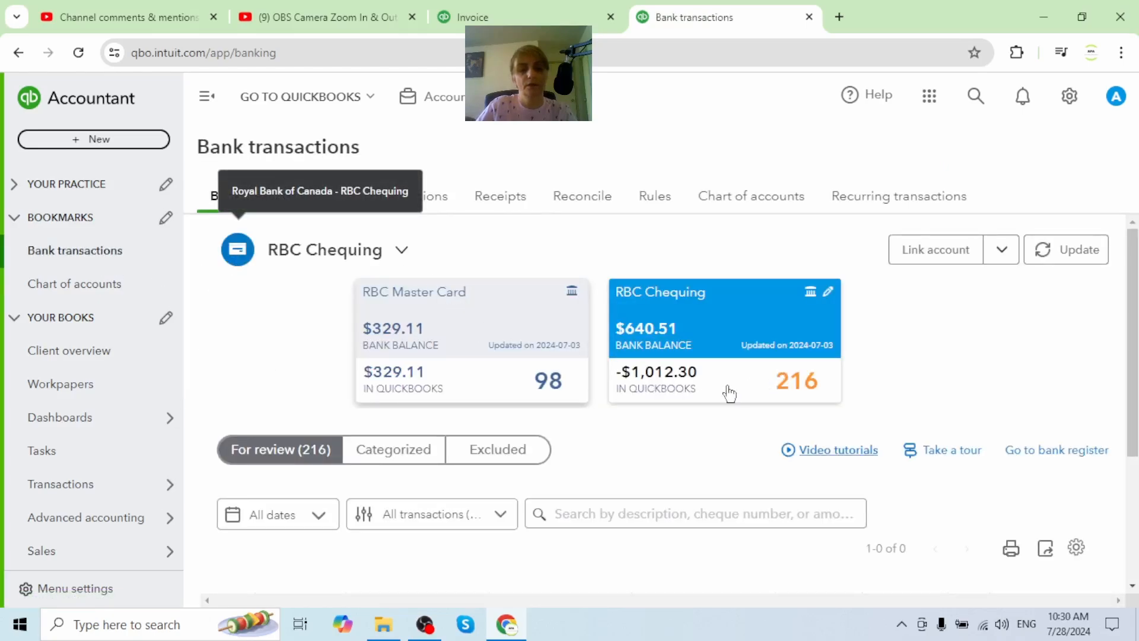
pyautogui.scroll(-3, 729, 393)
pyautogui.scroll(-1, 719, 390)
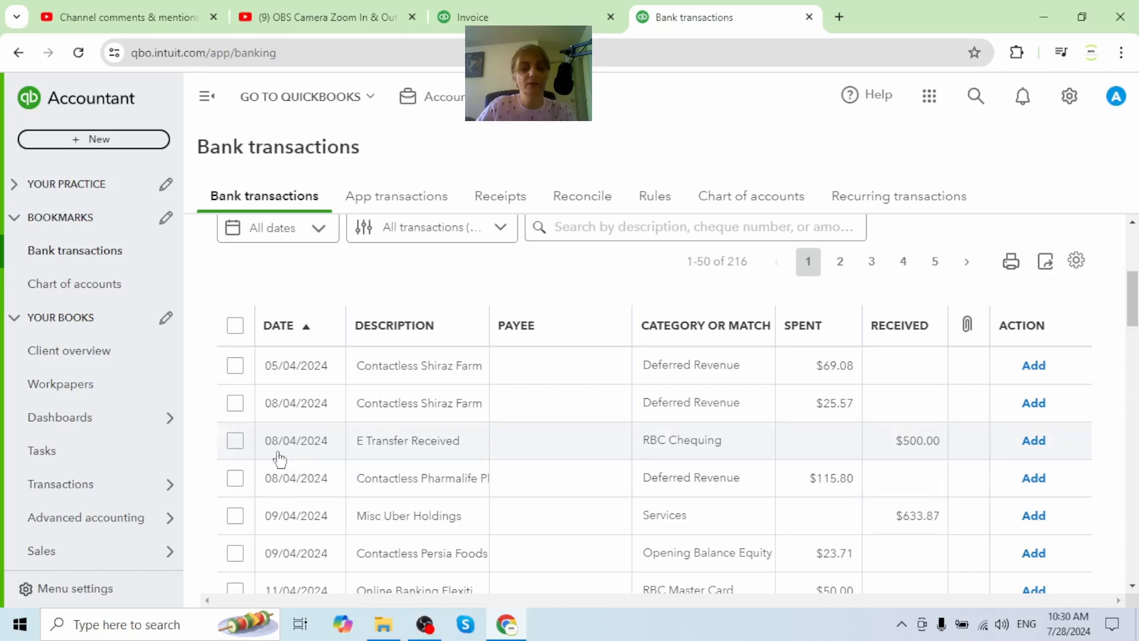
# Step: Return to the customer's invoice and set the invoice date to 09/03/2024, making the Net 30 due date 08/04/2024
pyautogui.click(486, 20)
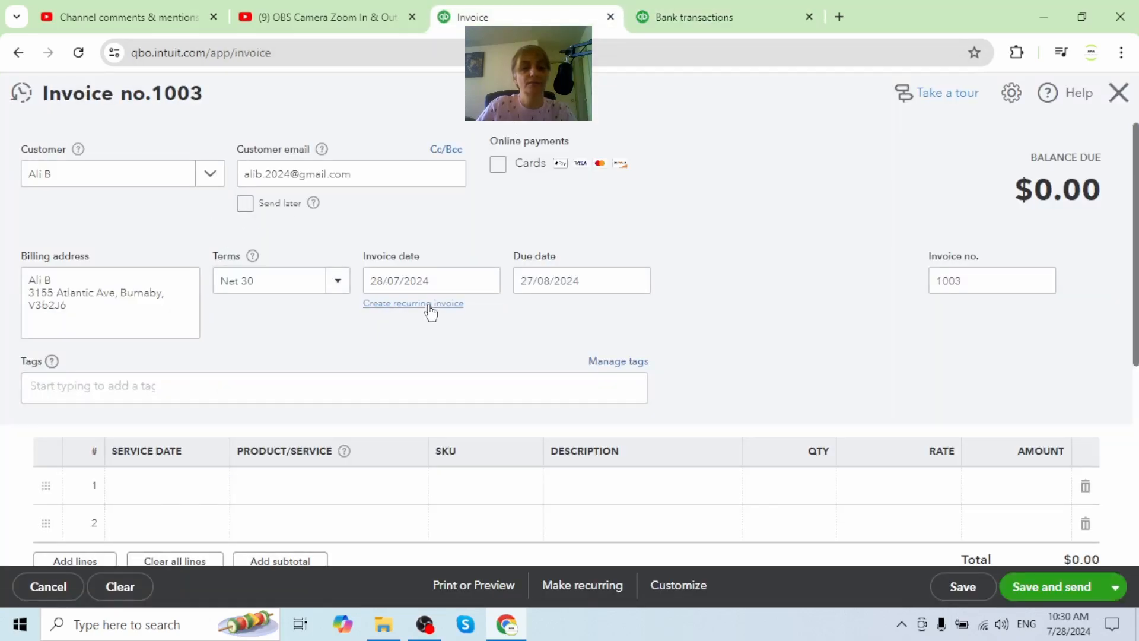
pyautogui.click(488, 283)
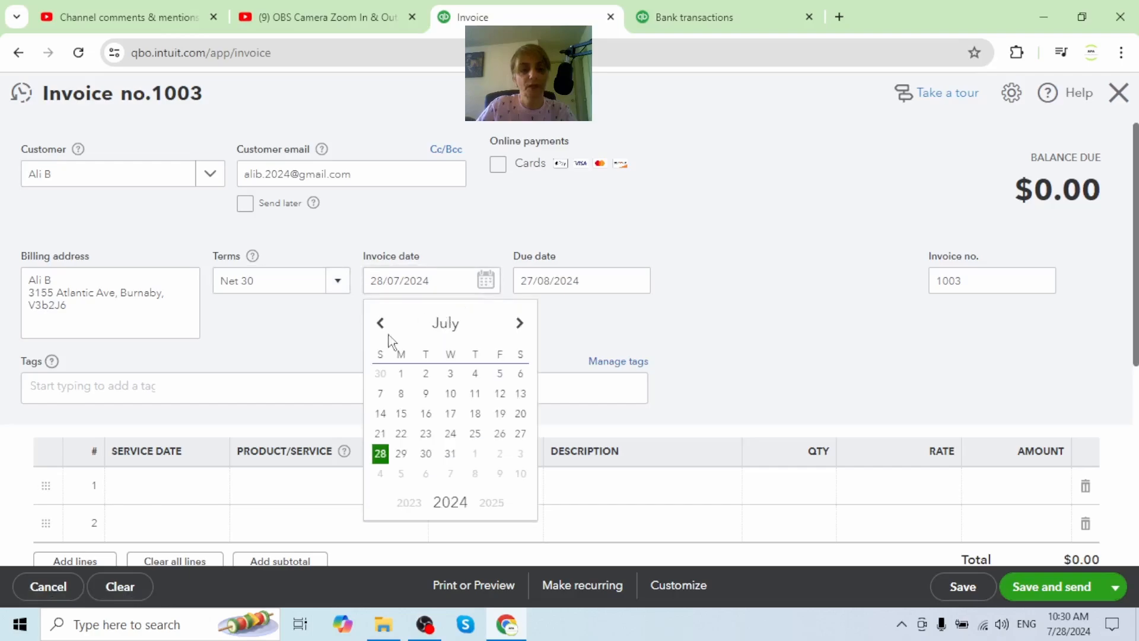
pyautogui.click(378, 326)
pyautogui.click(379, 325)
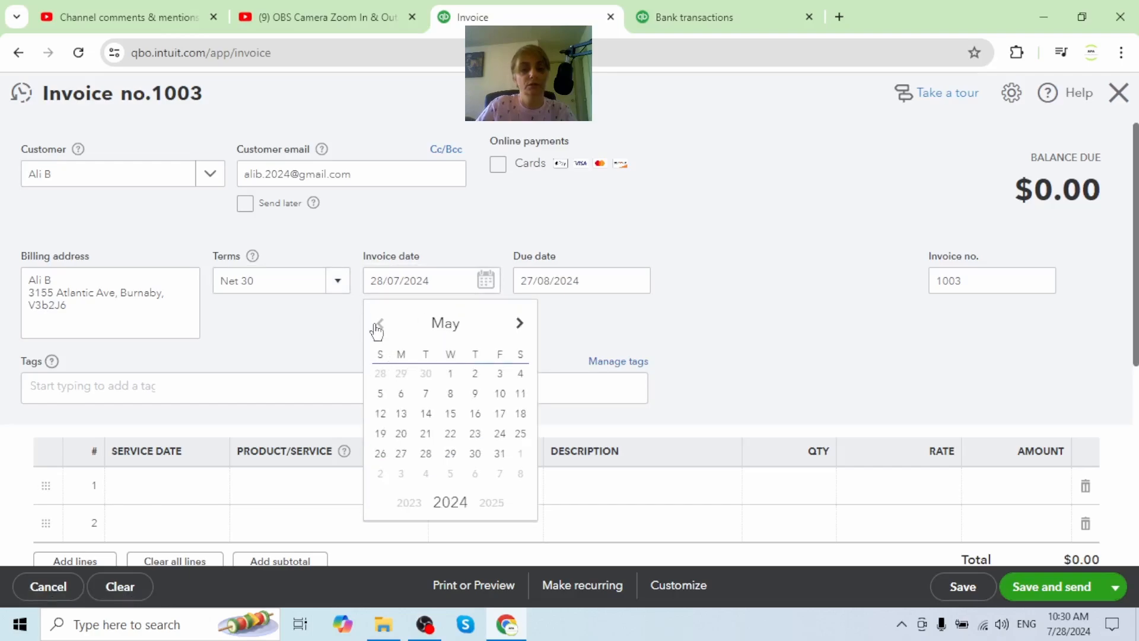
pyautogui.click(378, 326)
pyautogui.click(379, 326)
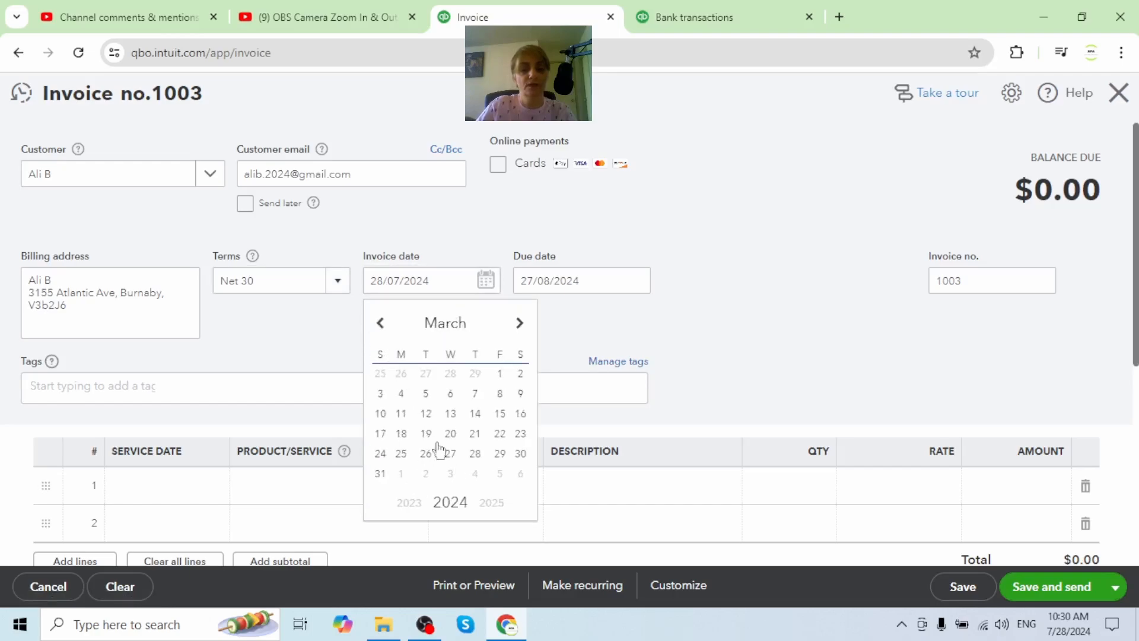
pyautogui.click(475, 433)
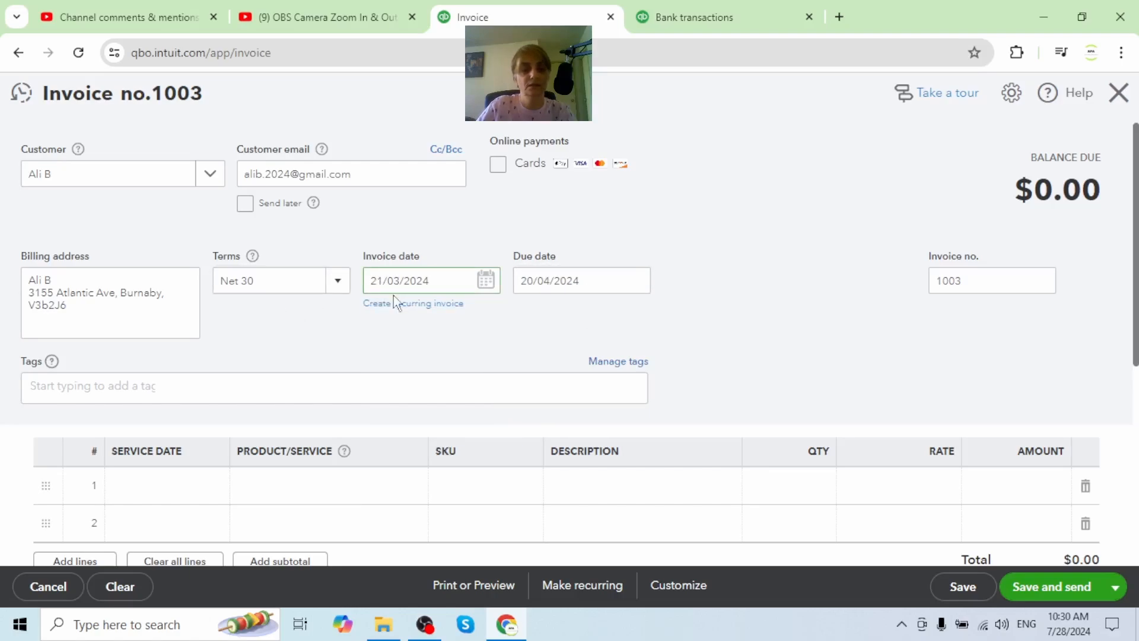
pyautogui.click(492, 288)
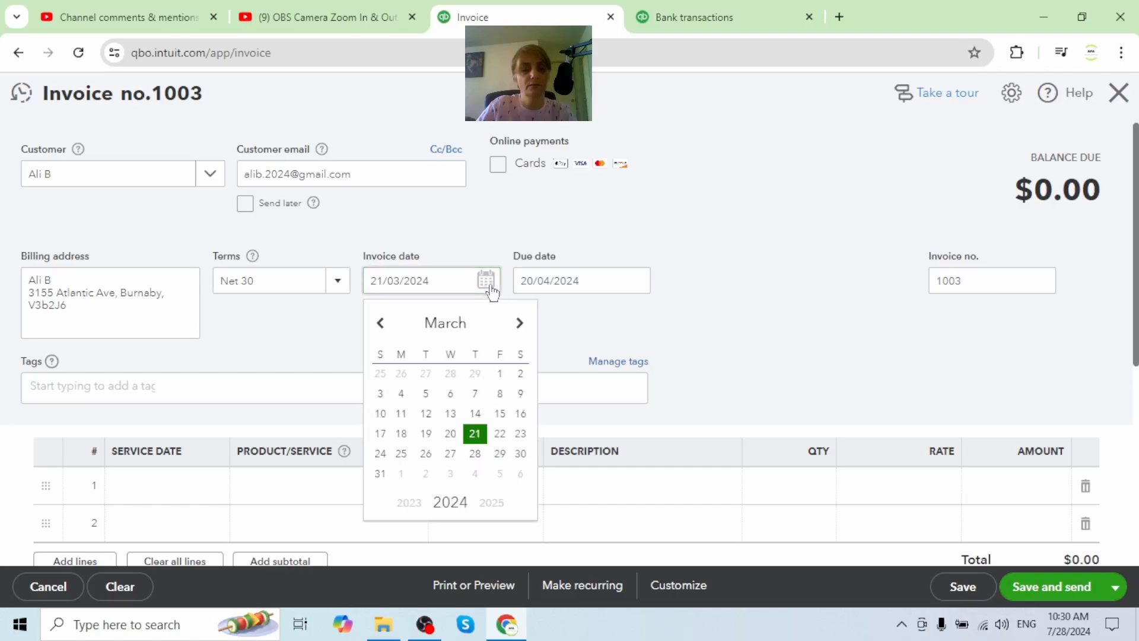
pyautogui.click(492, 390)
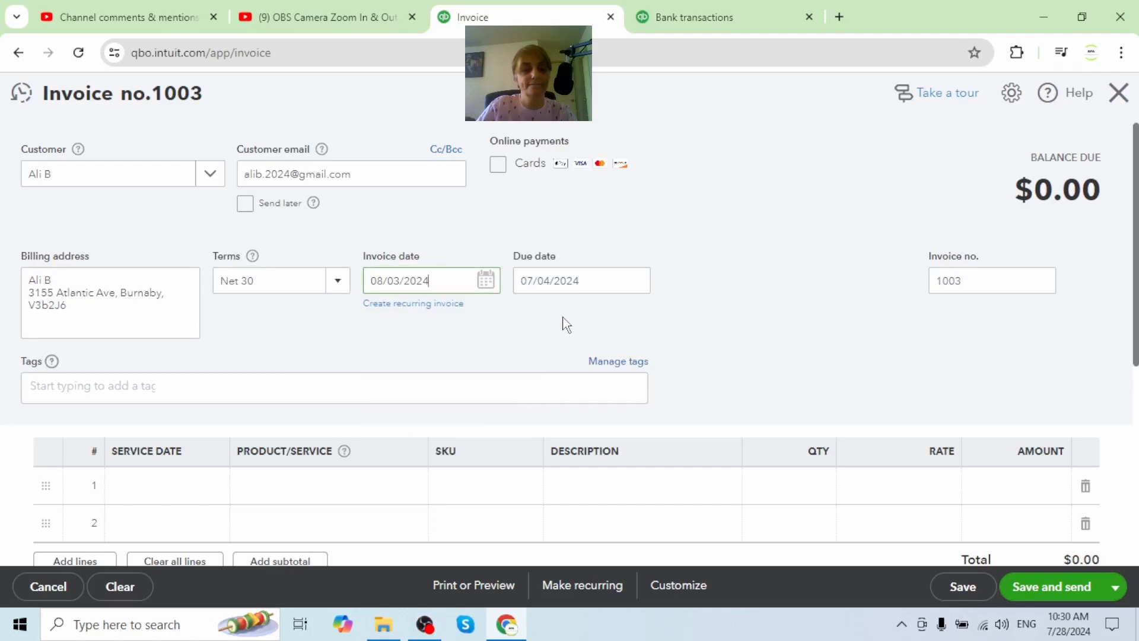
pyautogui.click(486, 291)
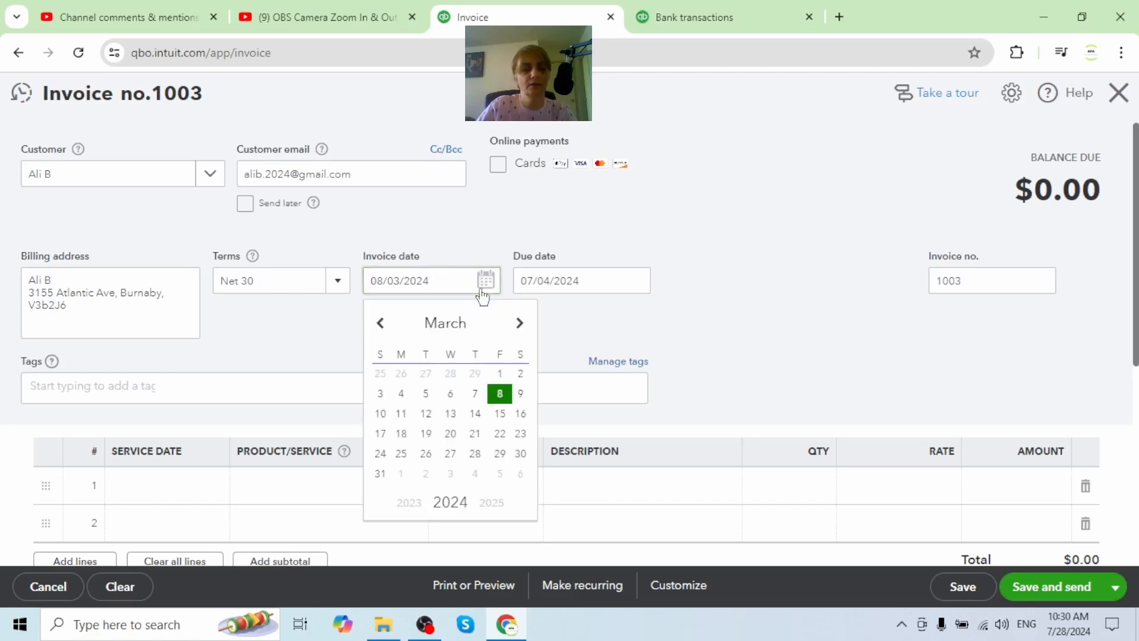
pyautogui.click(526, 395)
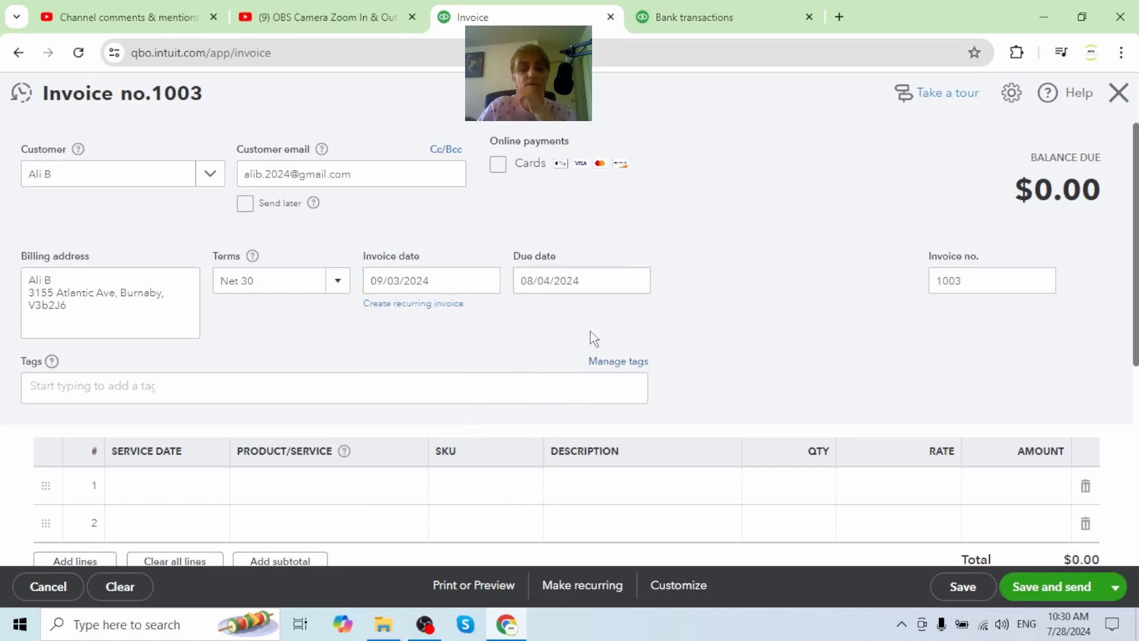
# Step: Set the service date of the first invoice line to 09/03/2024
pyautogui.scroll(-1, 563, 360)
pyautogui.scroll(-1, 564, 360)
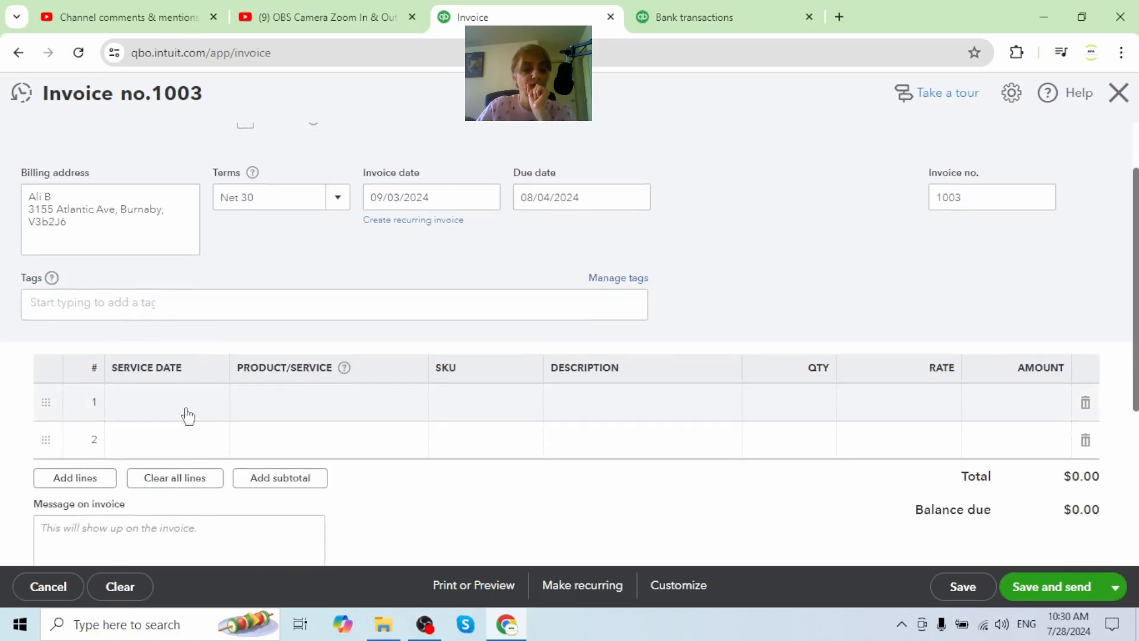
pyautogui.click(212, 413)
pyautogui.click(214, 410)
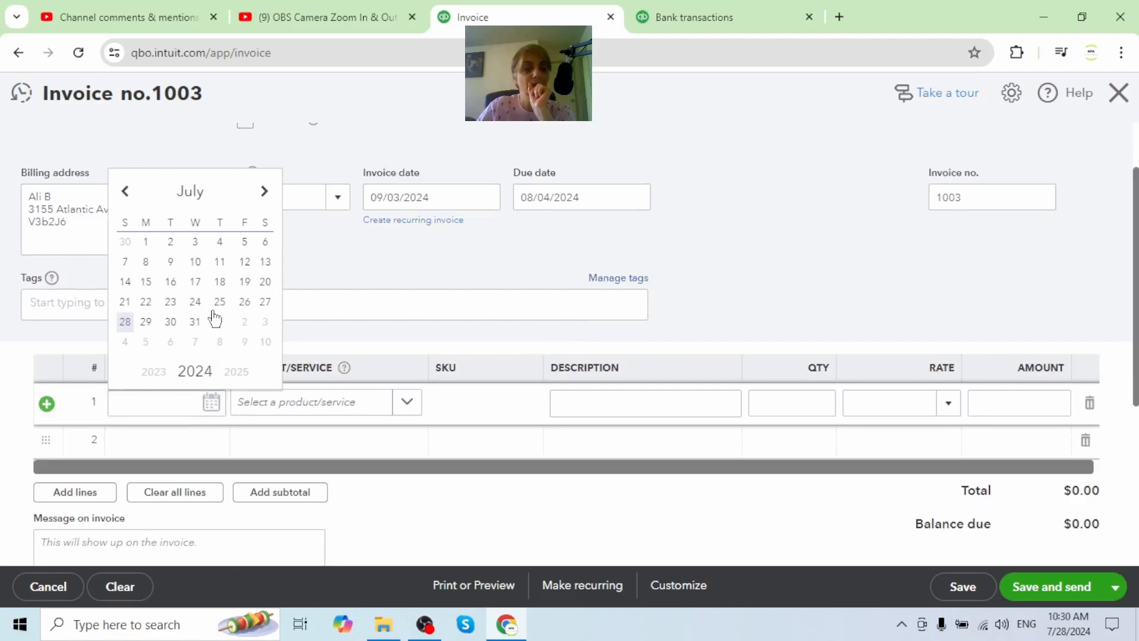
pyautogui.click(126, 194)
pyautogui.click(126, 193)
pyautogui.click(126, 193)
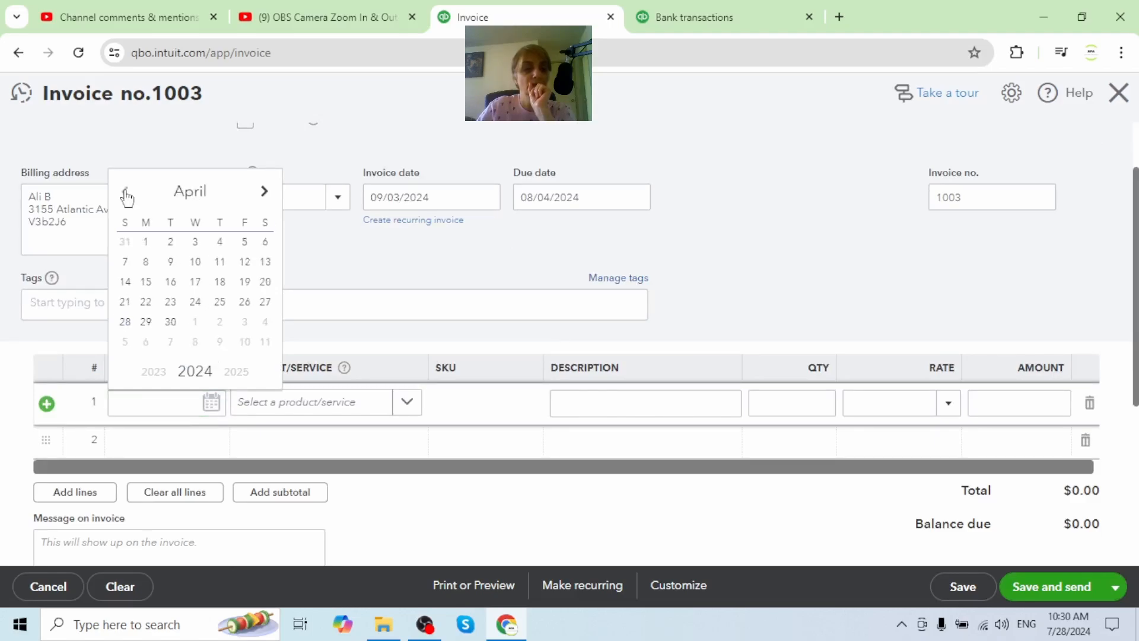
pyautogui.click(125, 193)
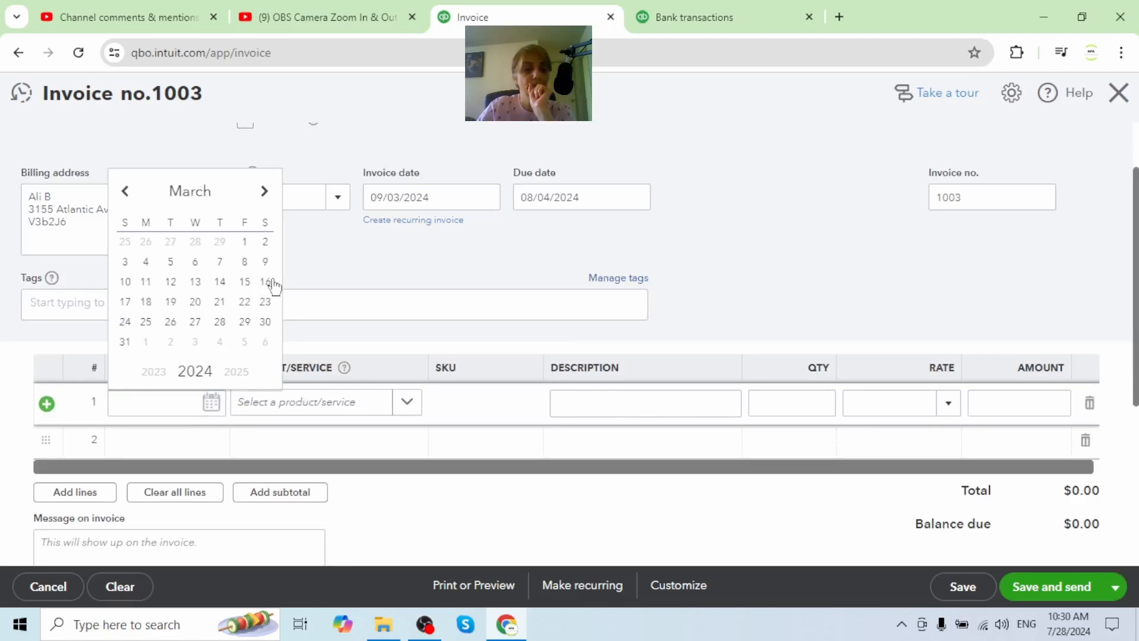
pyautogui.click(266, 262)
# Step: Add the translated book with SKU MMX1230 to the first invoice line with a quantity of 20, and check the invoice total
pyautogui.click(317, 415)
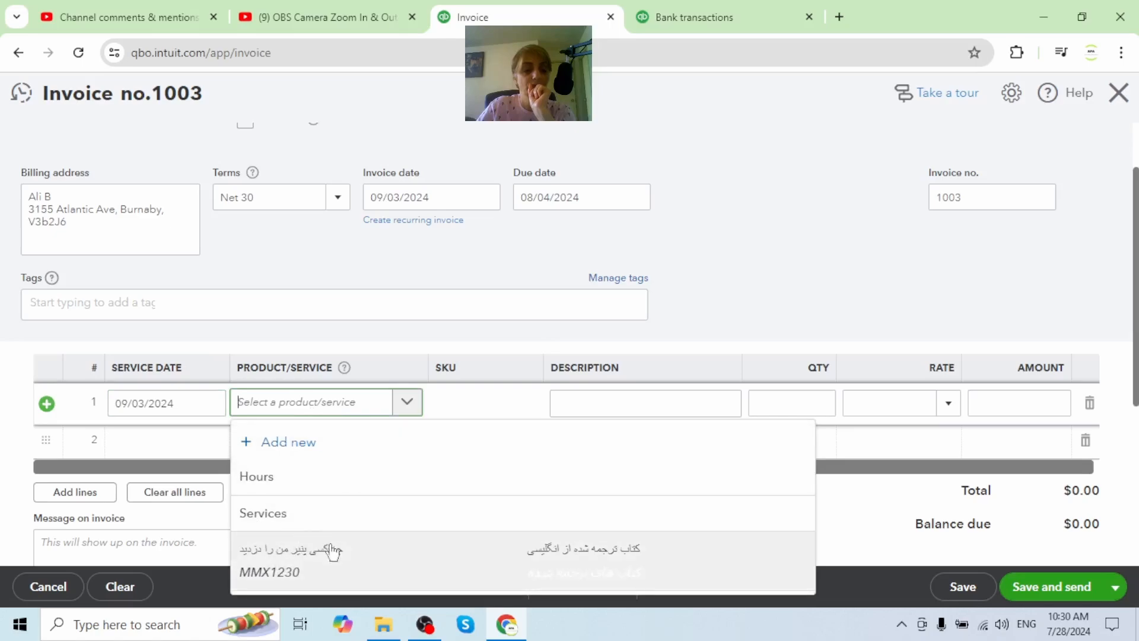
pyautogui.click(290, 560)
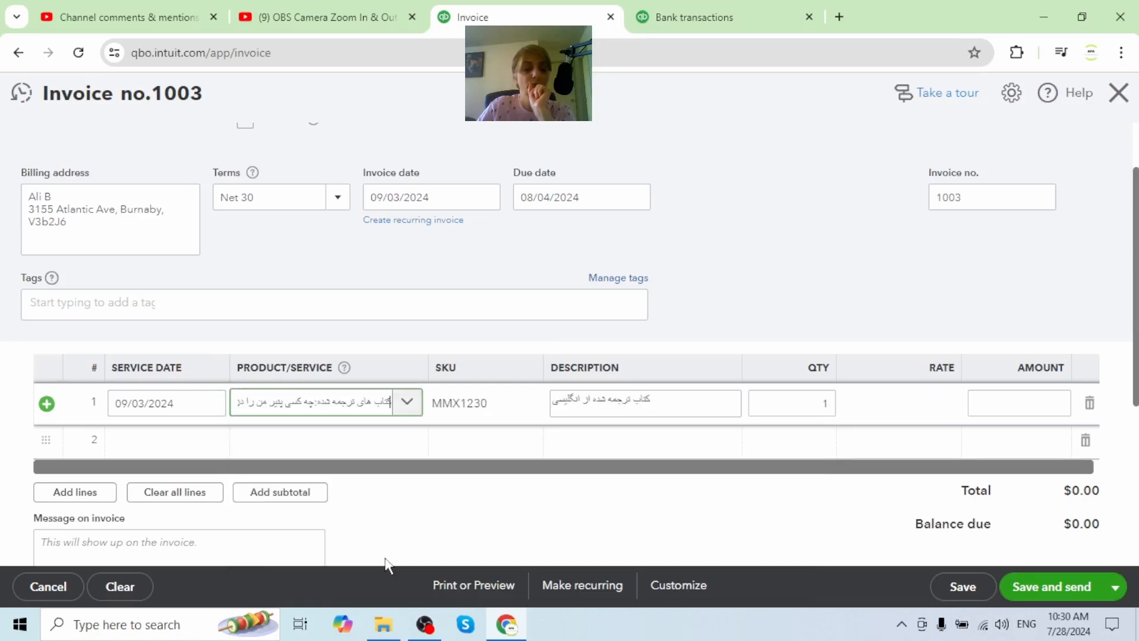
pyautogui.click(819, 410)
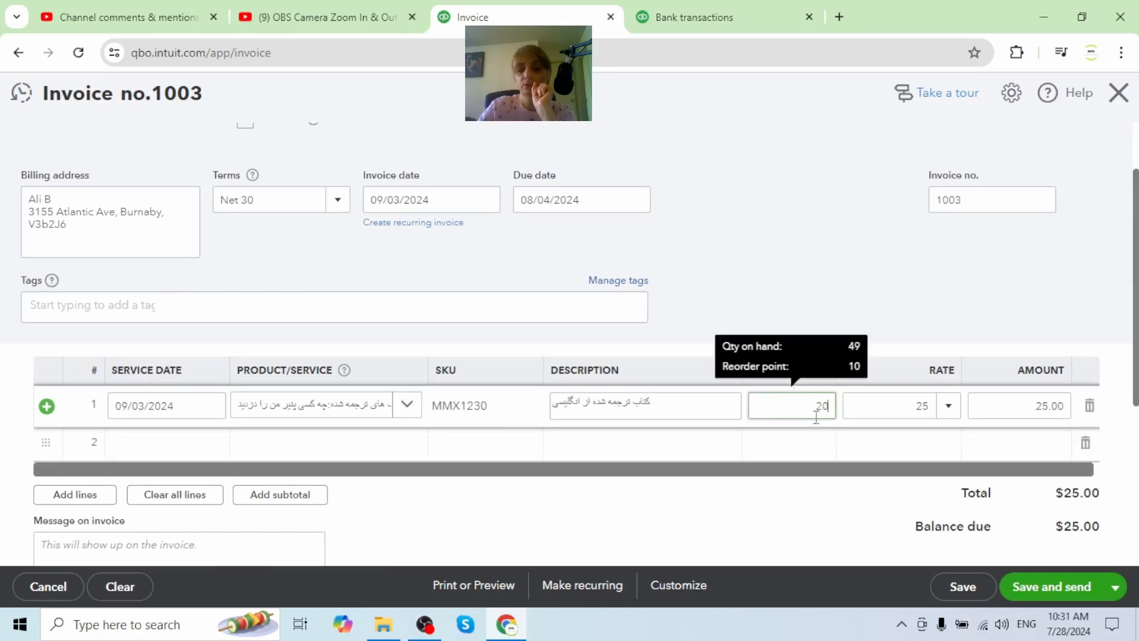
pyautogui.click(884, 297)
pyautogui.scroll(-3, 771, 480)
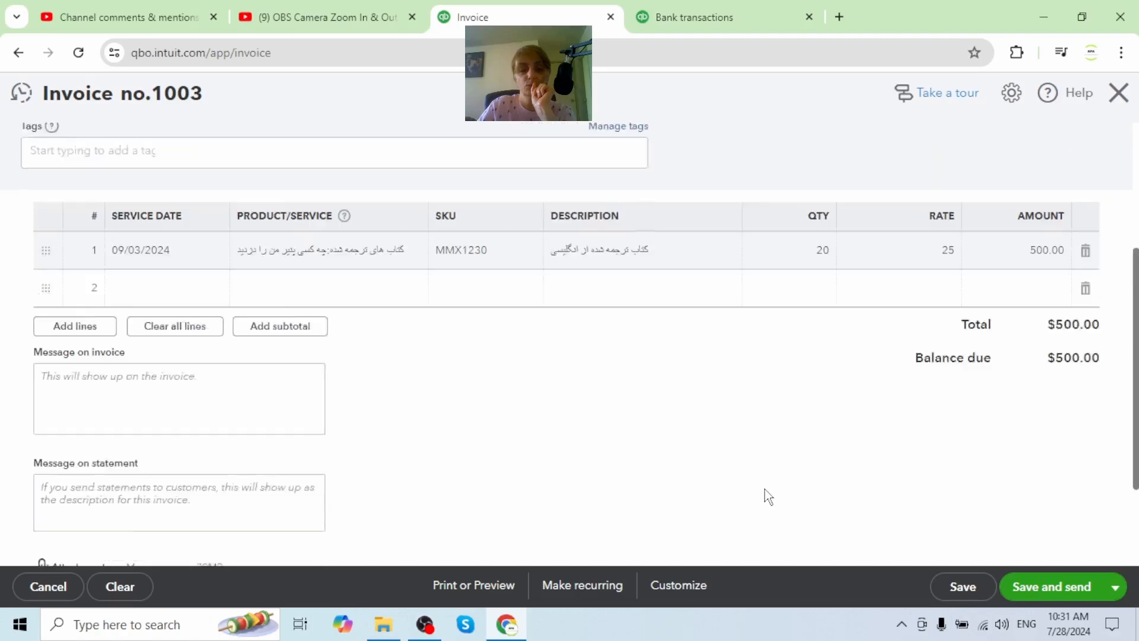
pyautogui.scroll(-2, 764, 489)
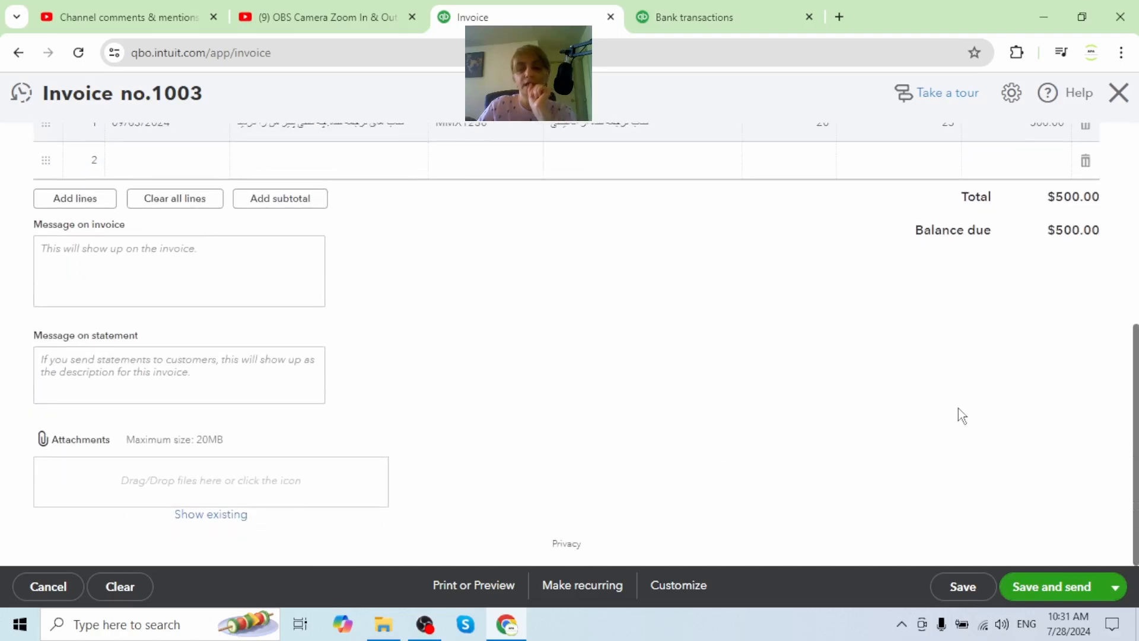
# Step: Review the invoice's dates and line item, then try to save and close the invoice without sending it
pyautogui.scroll(5, 957, 408)
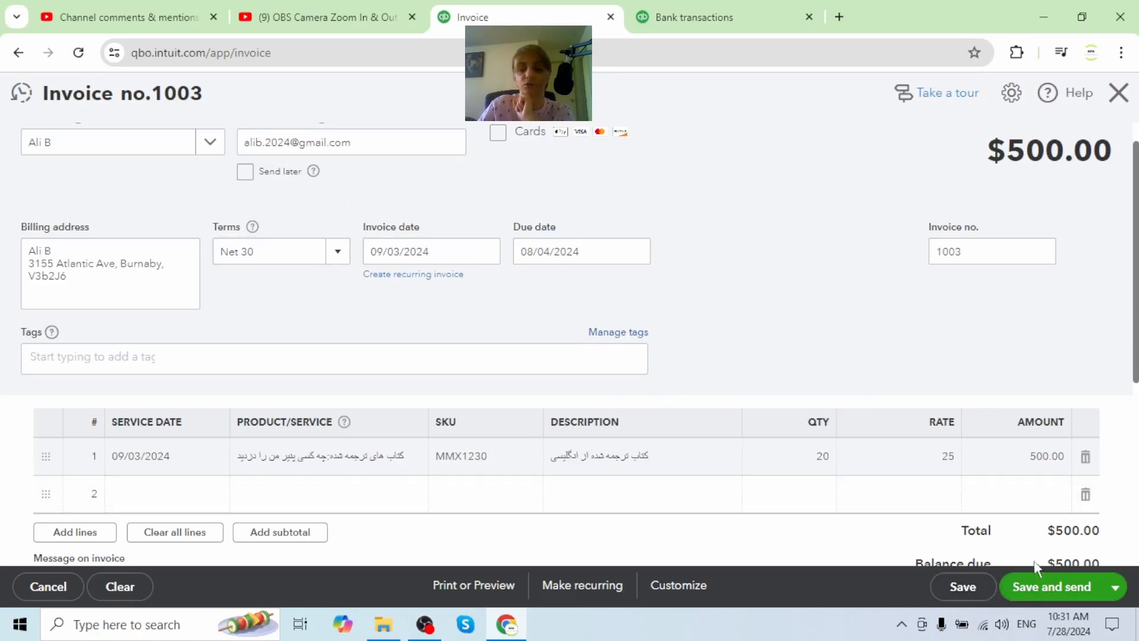
pyautogui.click(1113, 589)
pyautogui.click(1007, 533)
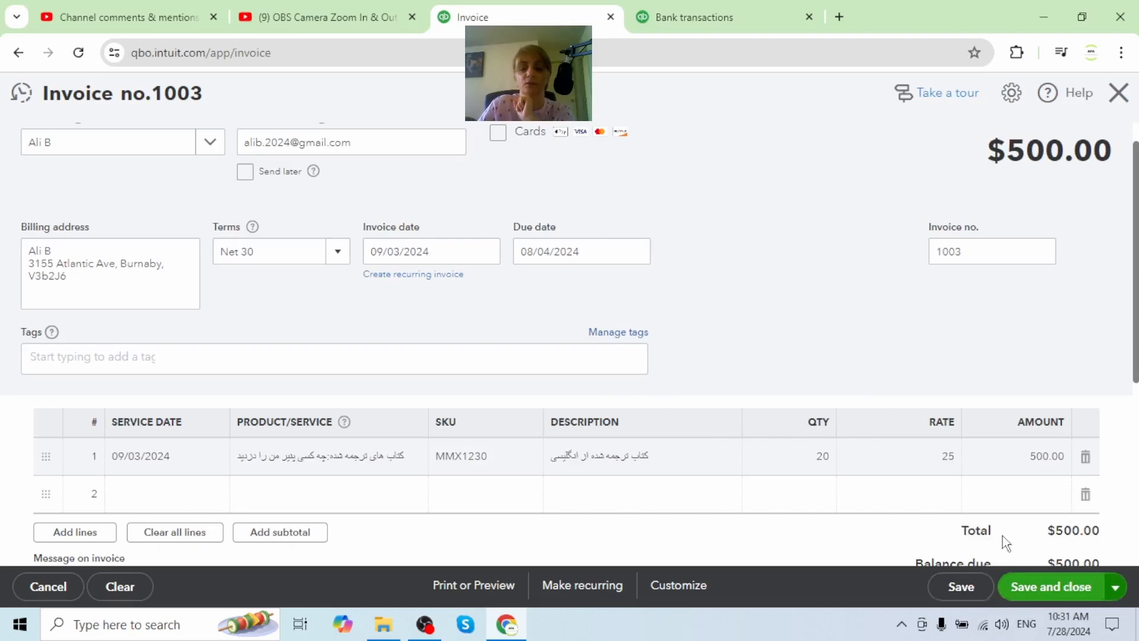
pyautogui.click(1069, 604)
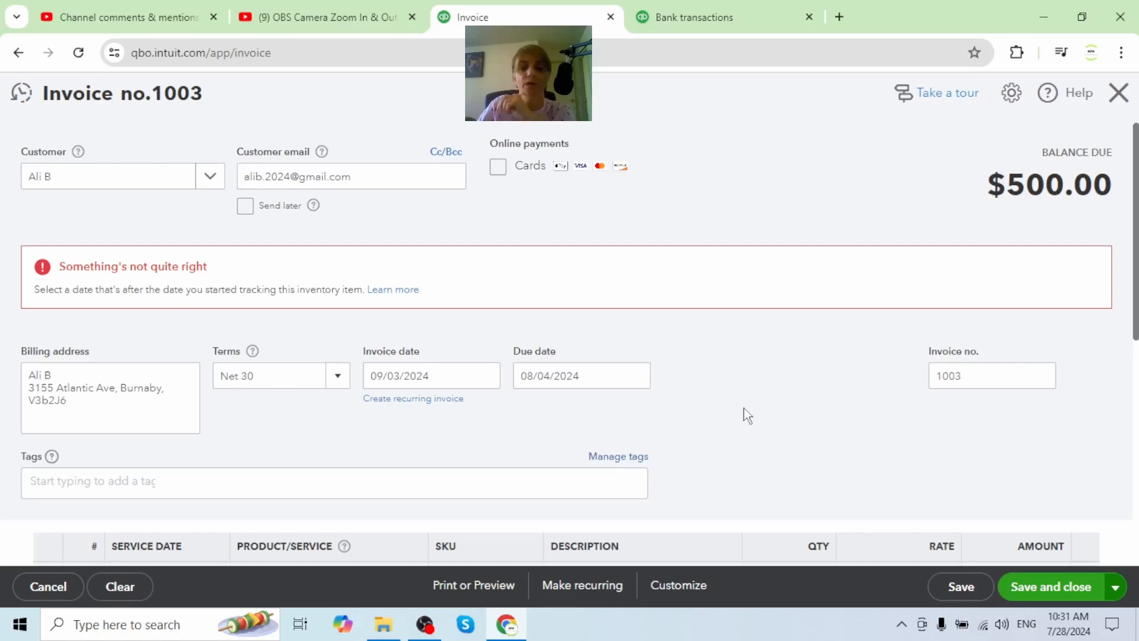
# Step: Replace the translated book on the first invoice line with the Services item
pyautogui.scroll(-1, 571, 419)
pyautogui.scroll(-3, 339, 413)
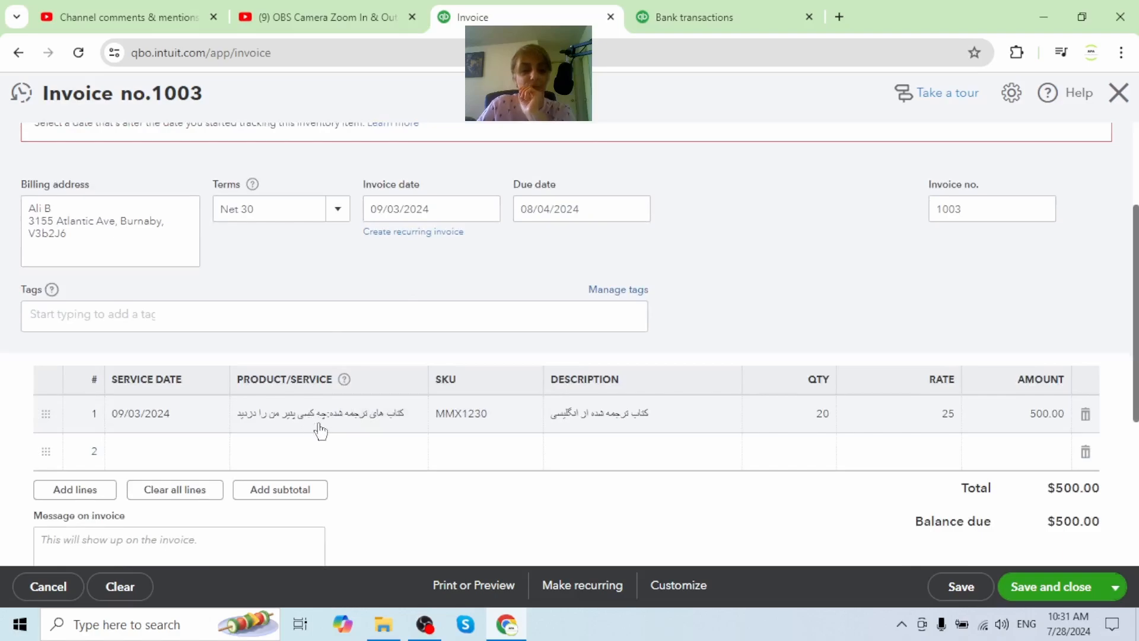
pyautogui.click(318, 426)
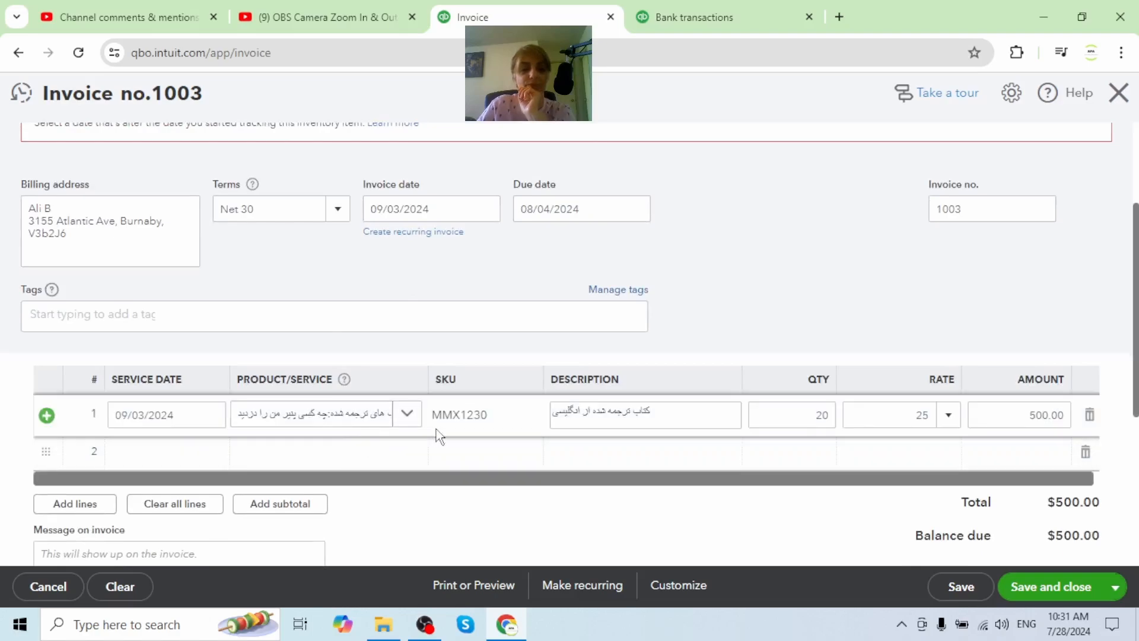
pyautogui.click(353, 414)
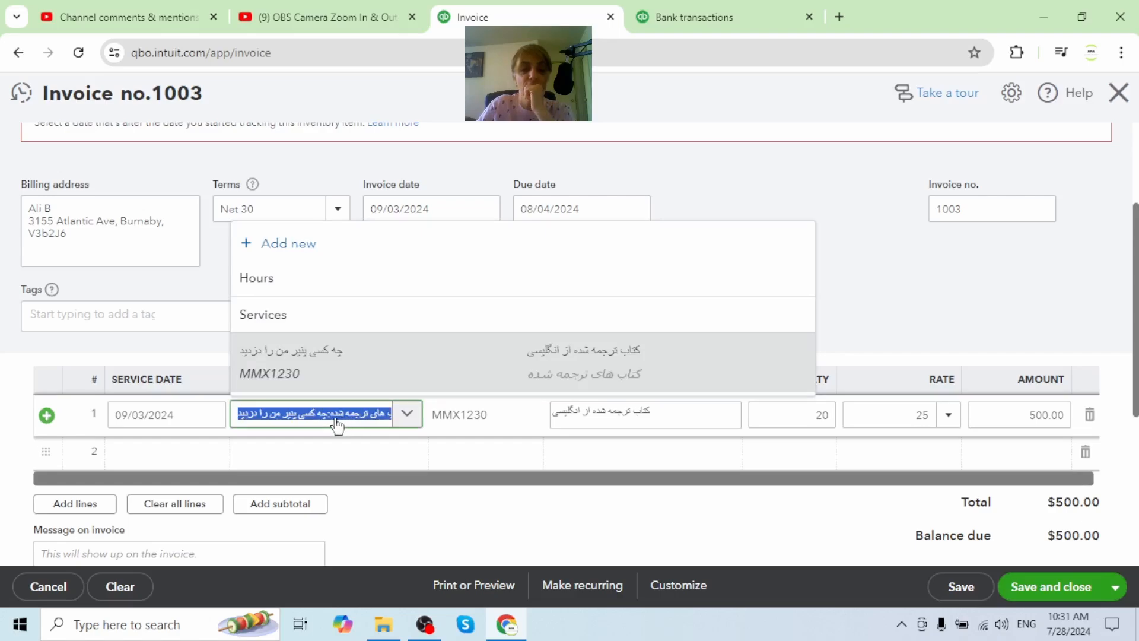
pyautogui.click(260, 321)
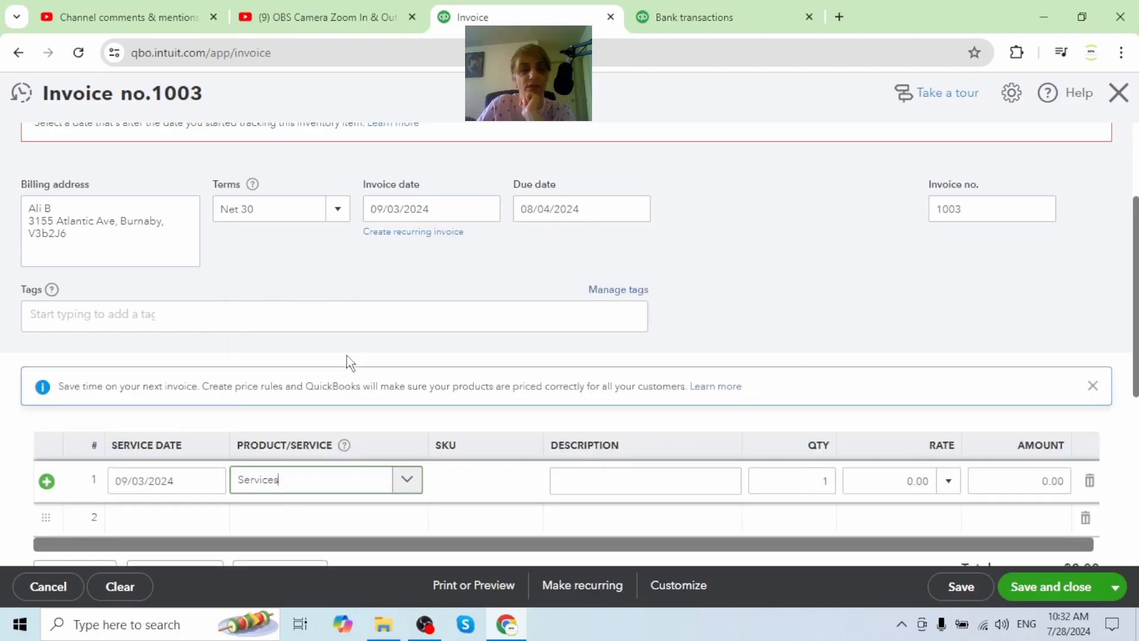
# Step: Set the Services line's quantity to 20 and rate to 25, and save and close the invoice
pyautogui.scroll(-3, 448, 474)
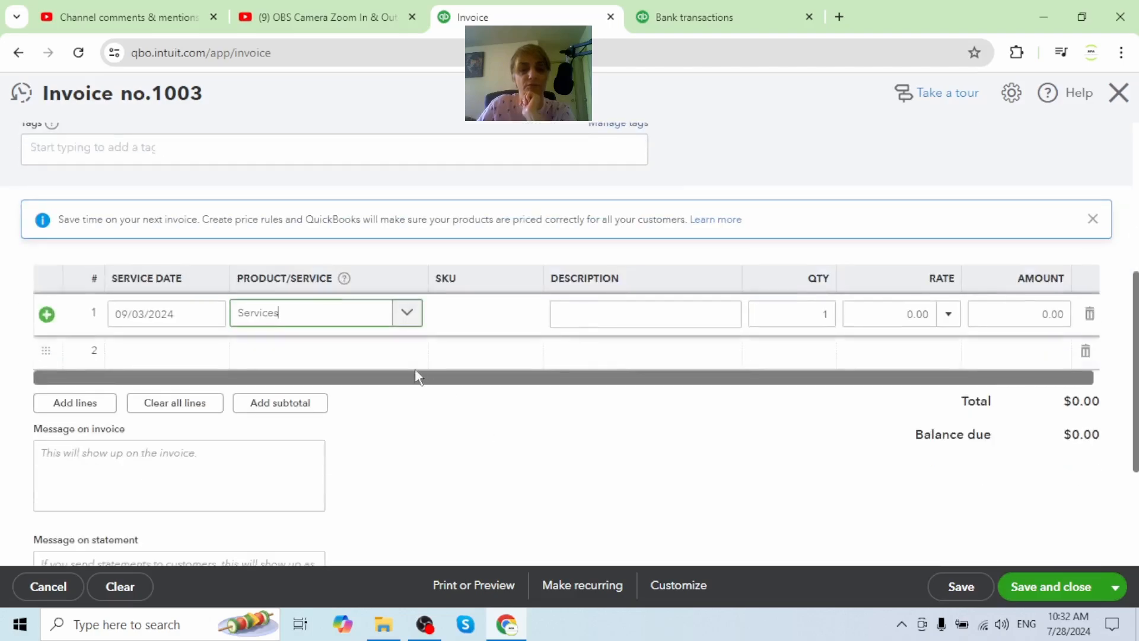
pyautogui.click(826, 315)
pyautogui.write('2')
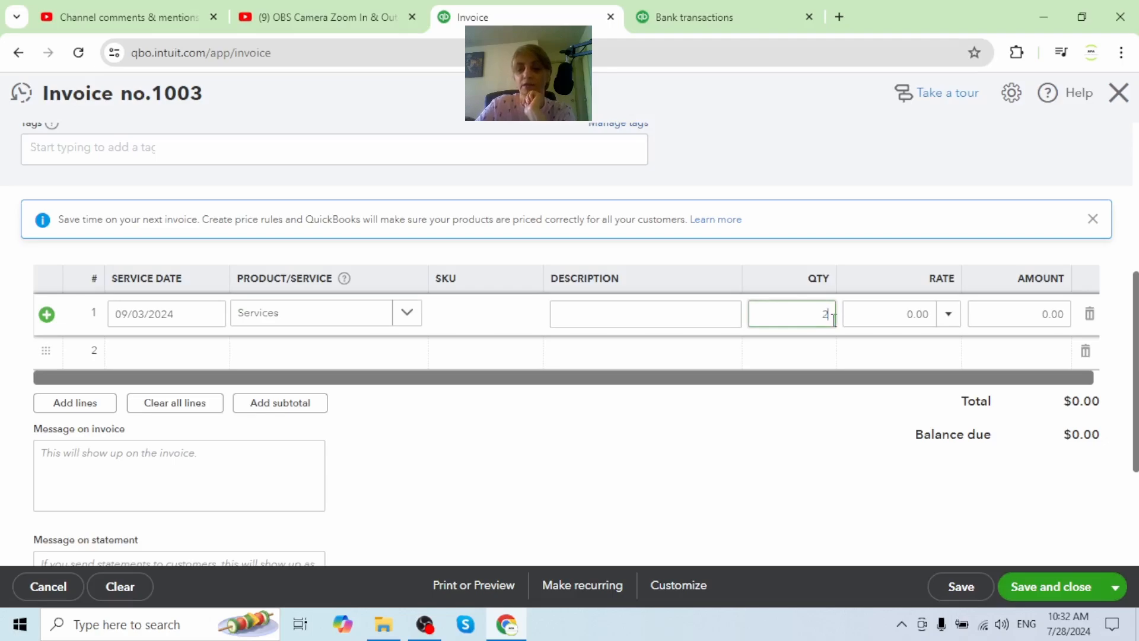
pyautogui.write('0')
pyautogui.click(902, 322)
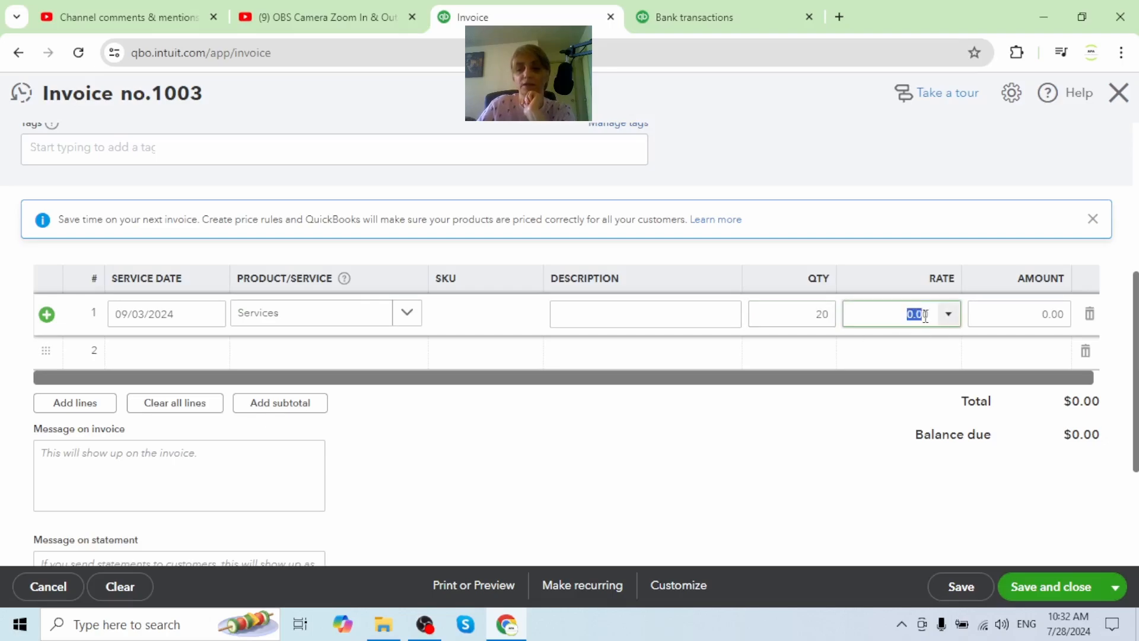
pyautogui.write('25')
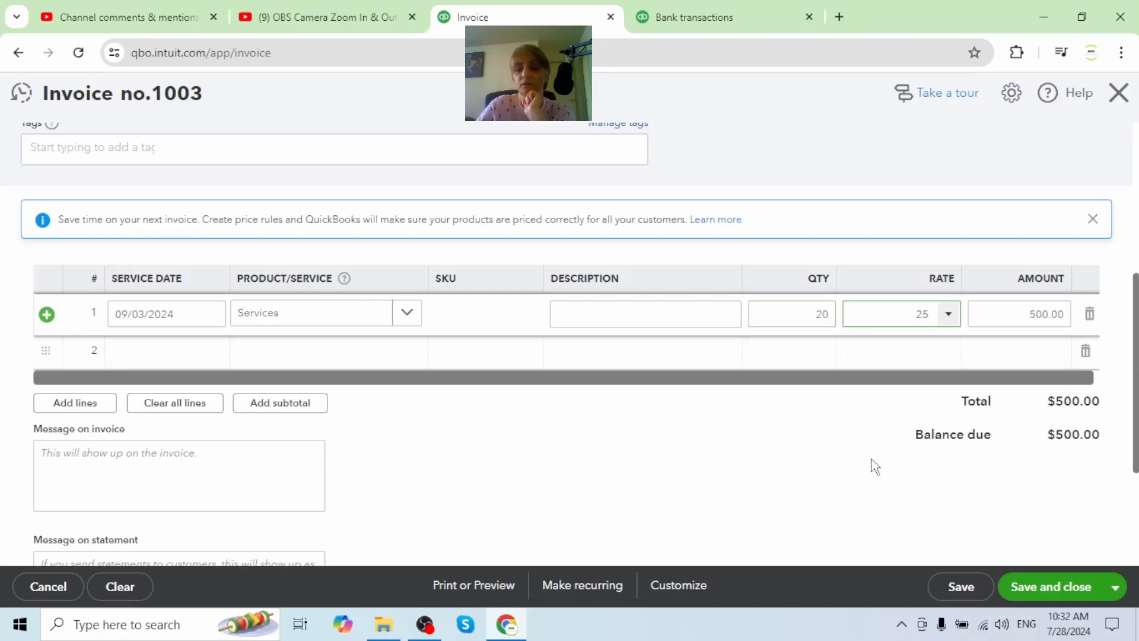
pyautogui.click(599, 499)
pyautogui.scroll(-3, 593, 483)
pyautogui.scroll(-1, 762, 497)
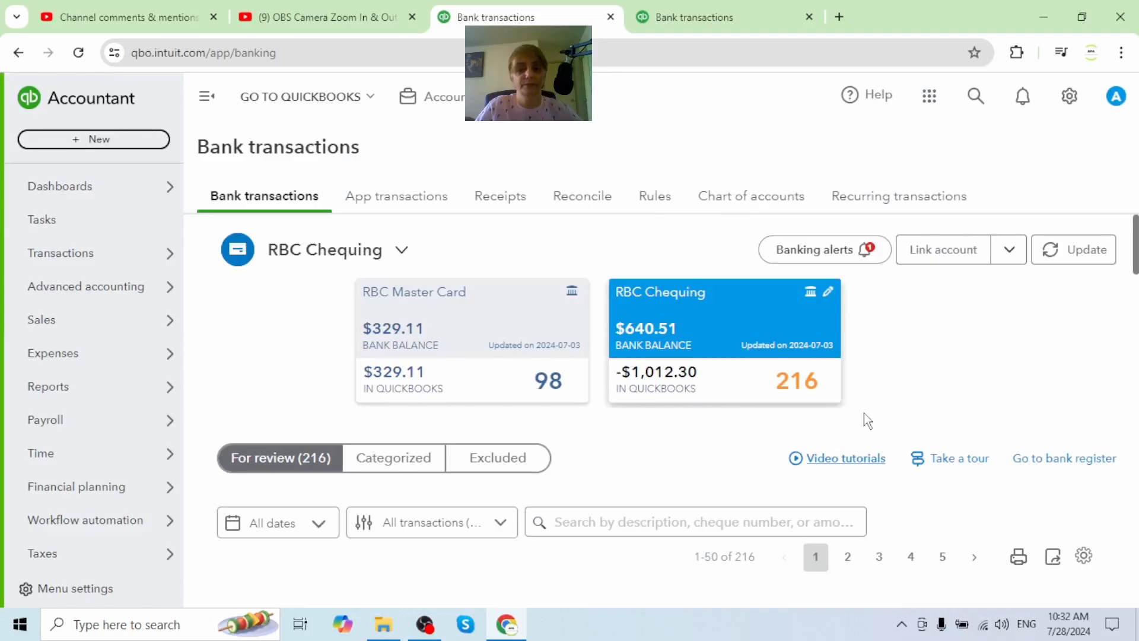
# Step: Examine the suggested invoice match for the $500.00 E Transfer Received dated 08/04/2024 and leave without saving
pyautogui.scroll(-3, 208, 405)
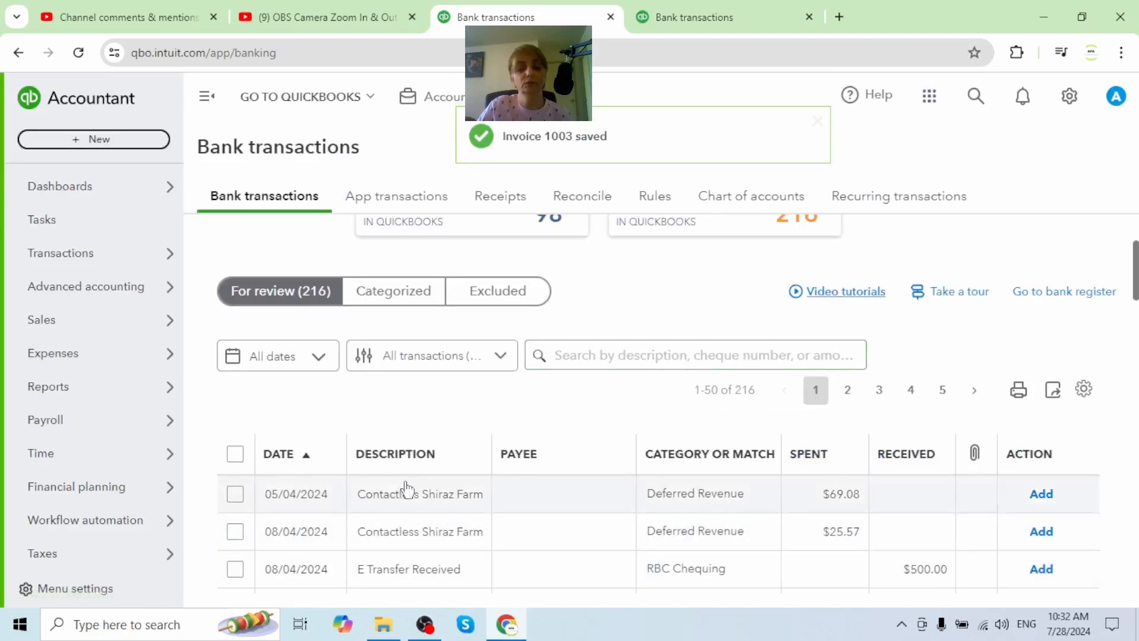
pyautogui.scroll(-2, 415, 496)
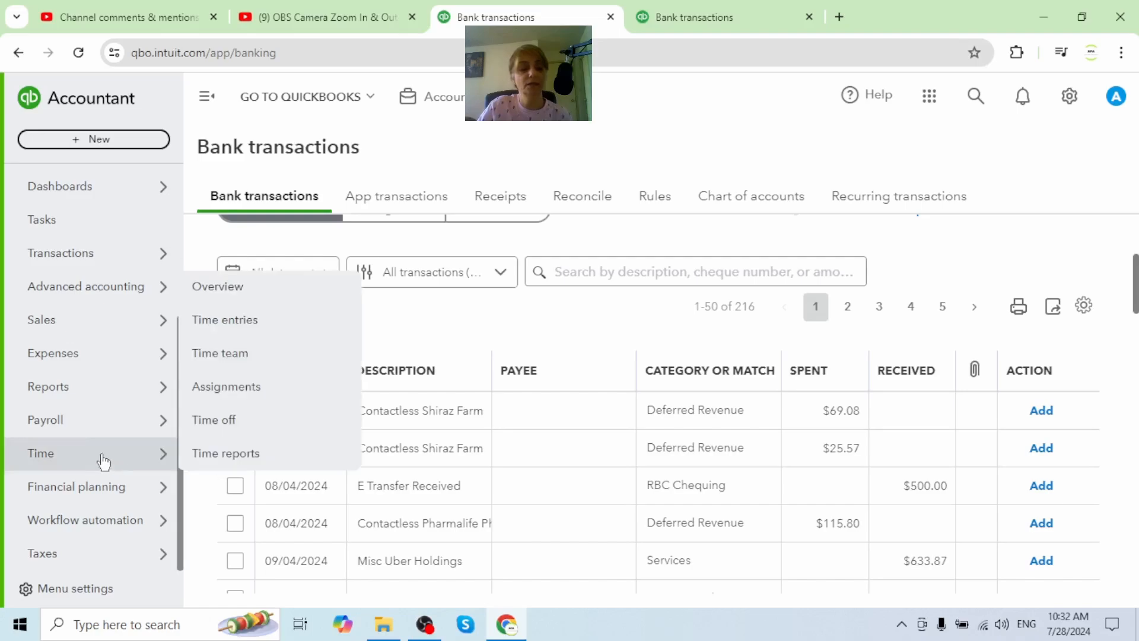
pyautogui.moveTo(74, 415)
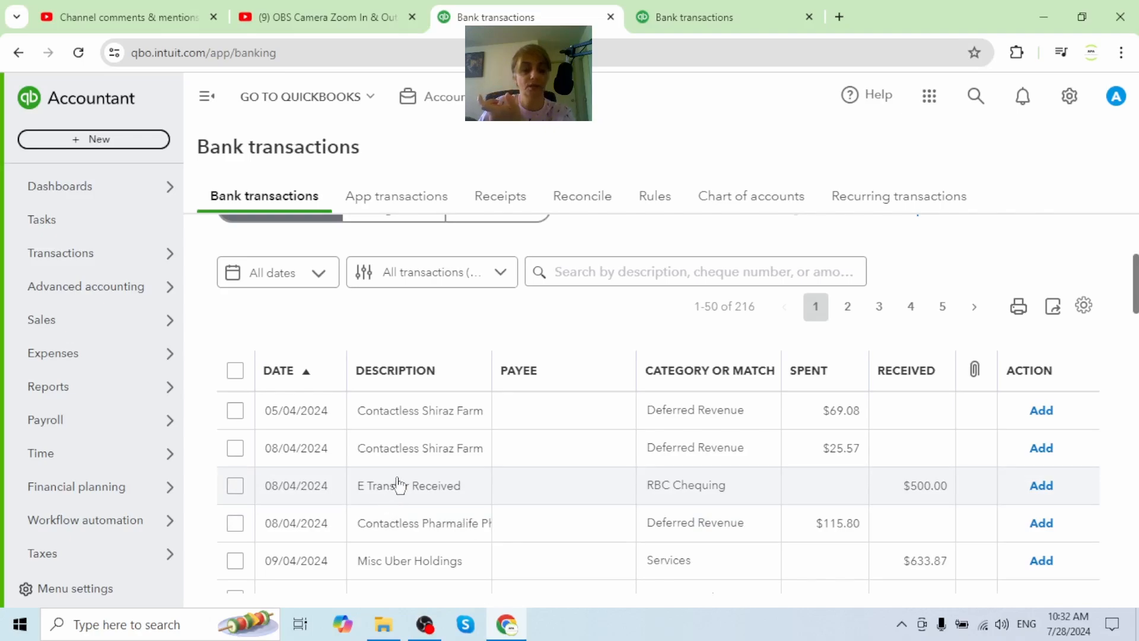
pyautogui.click(602, 510)
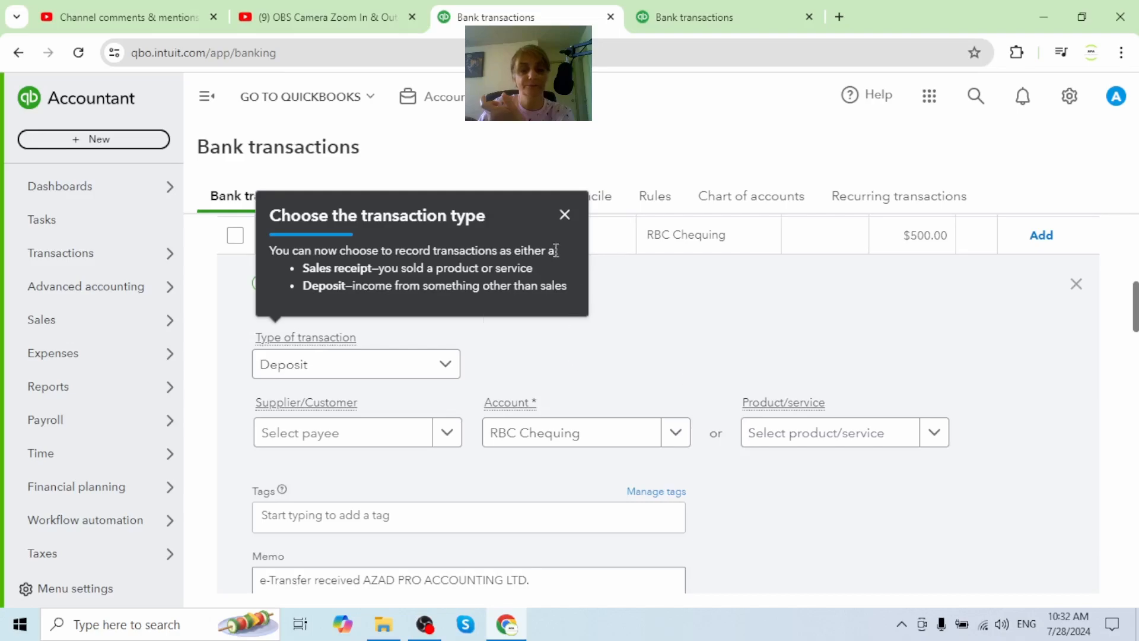
pyautogui.click(561, 217)
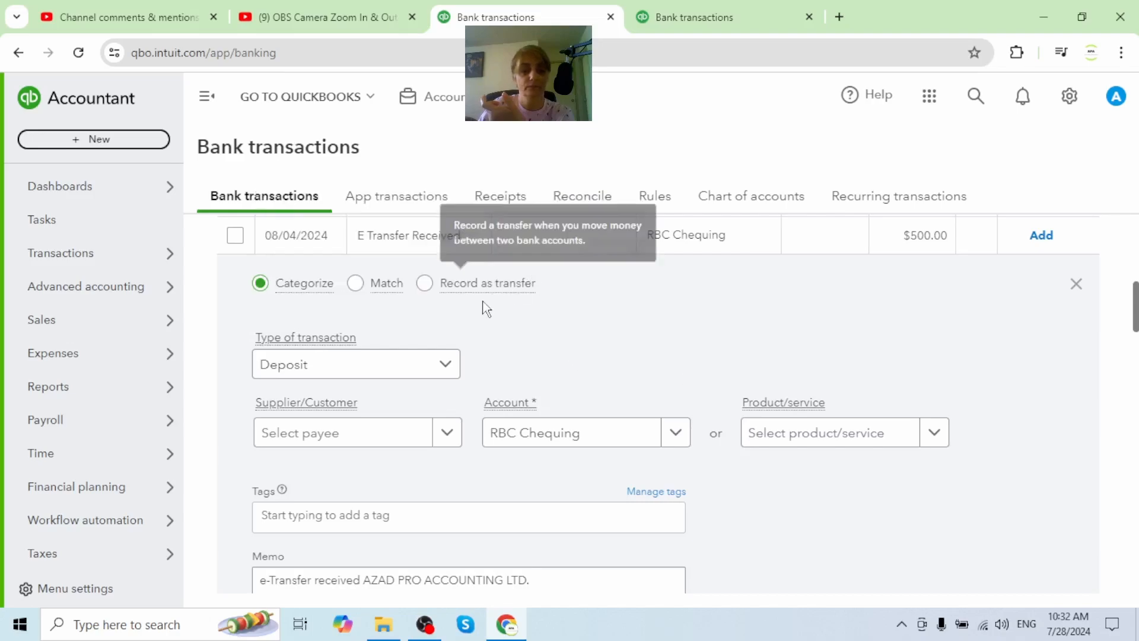
pyautogui.click(356, 282)
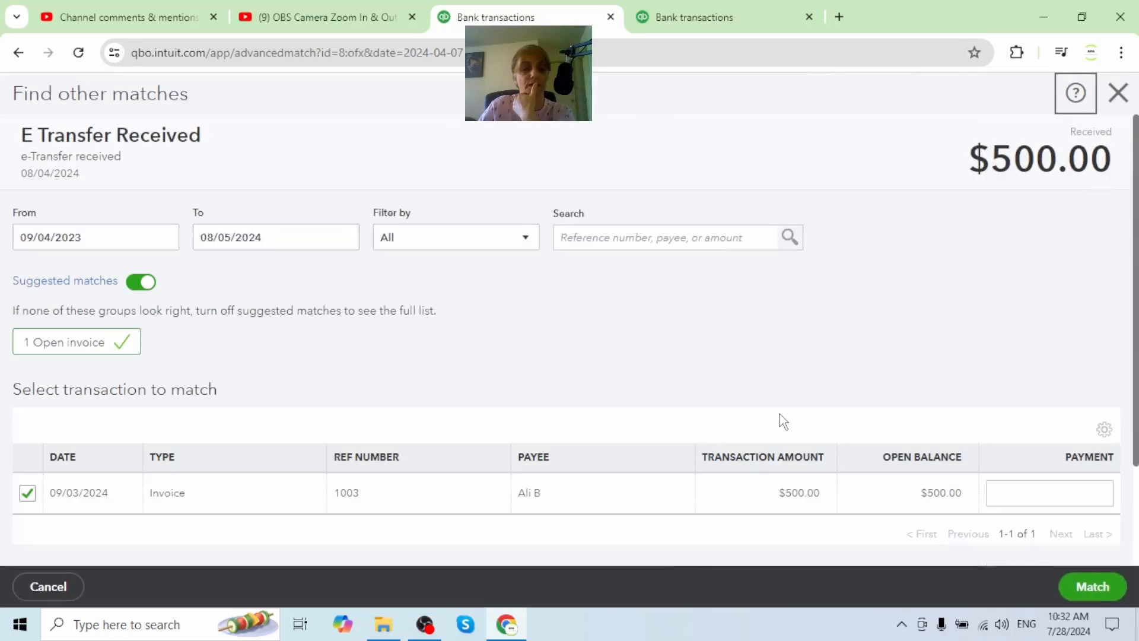
pyautogui.scroll(-2, 846, 516)
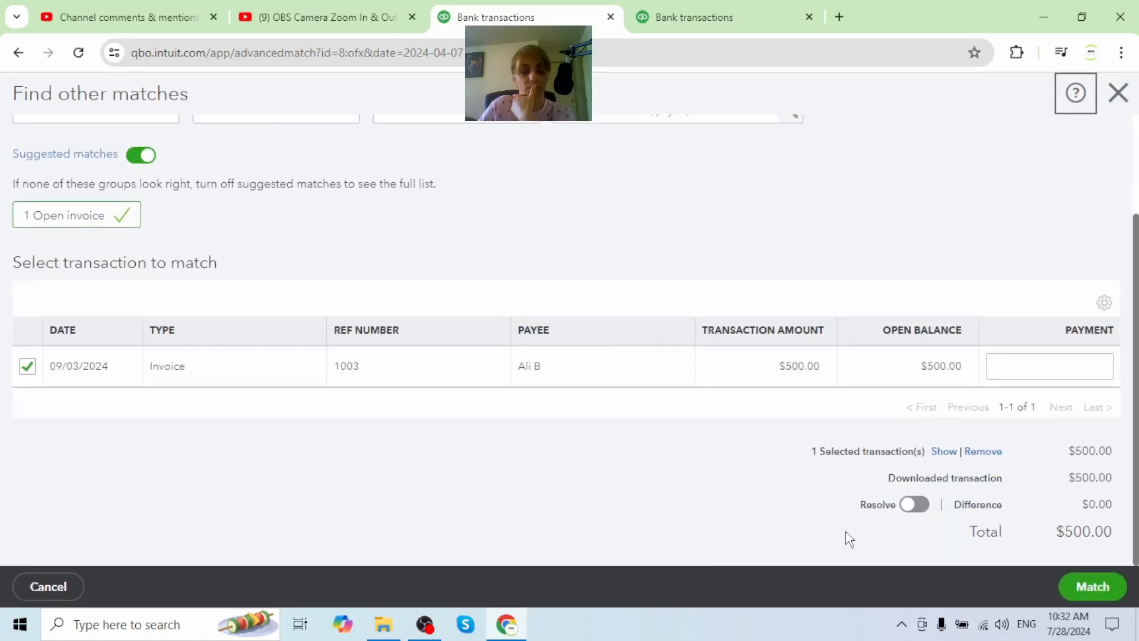
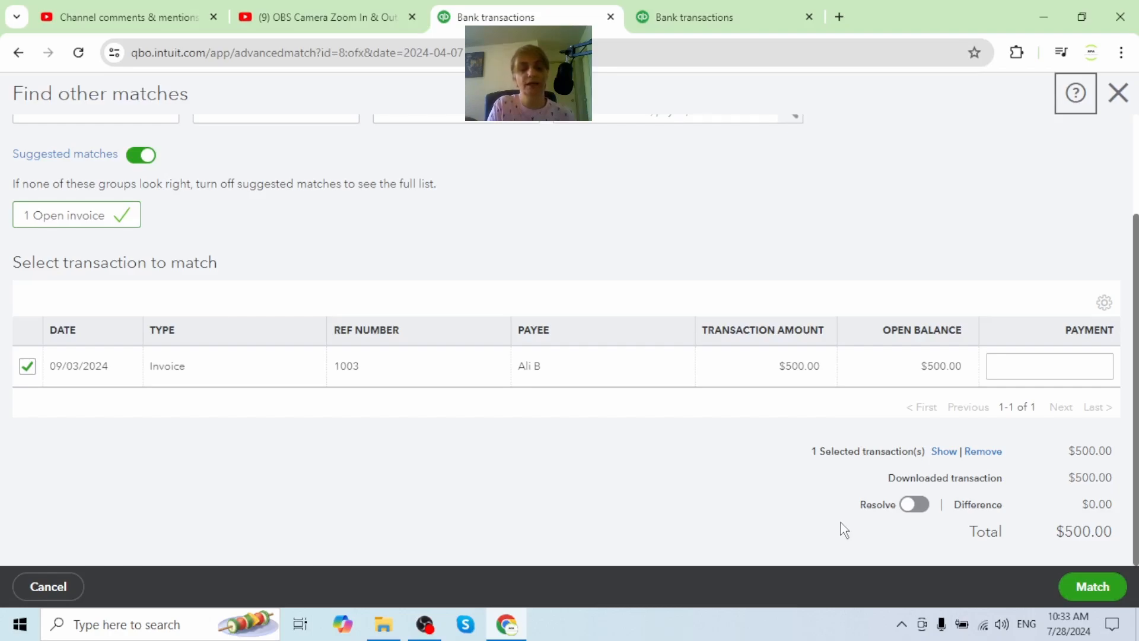
pyautogui.click(1119, 92)
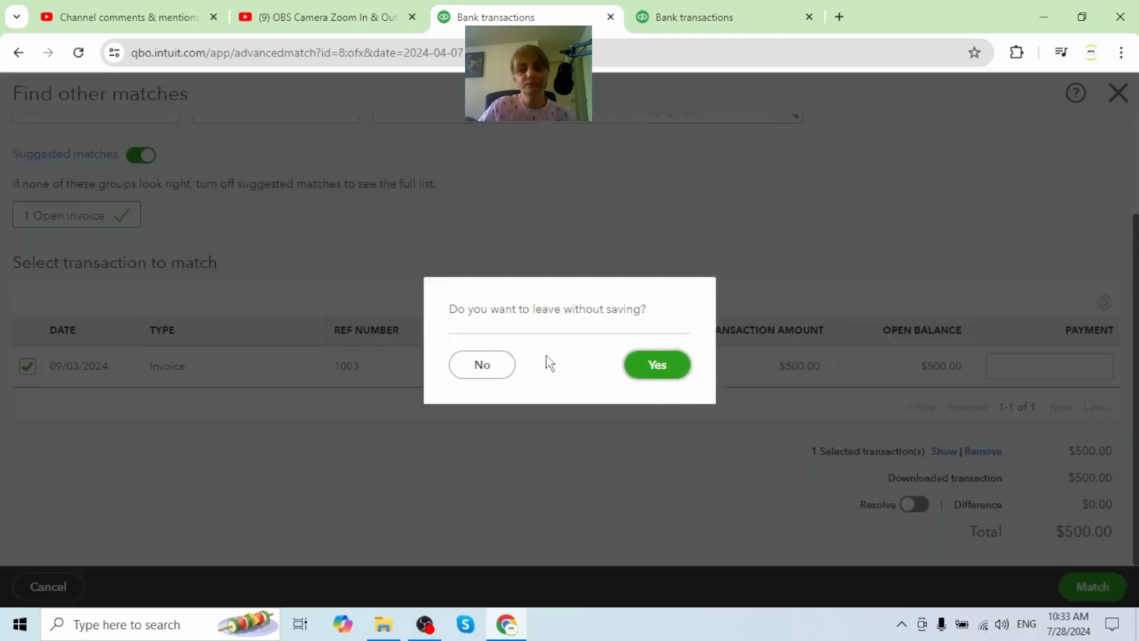
pyautogui.click(659, 365)
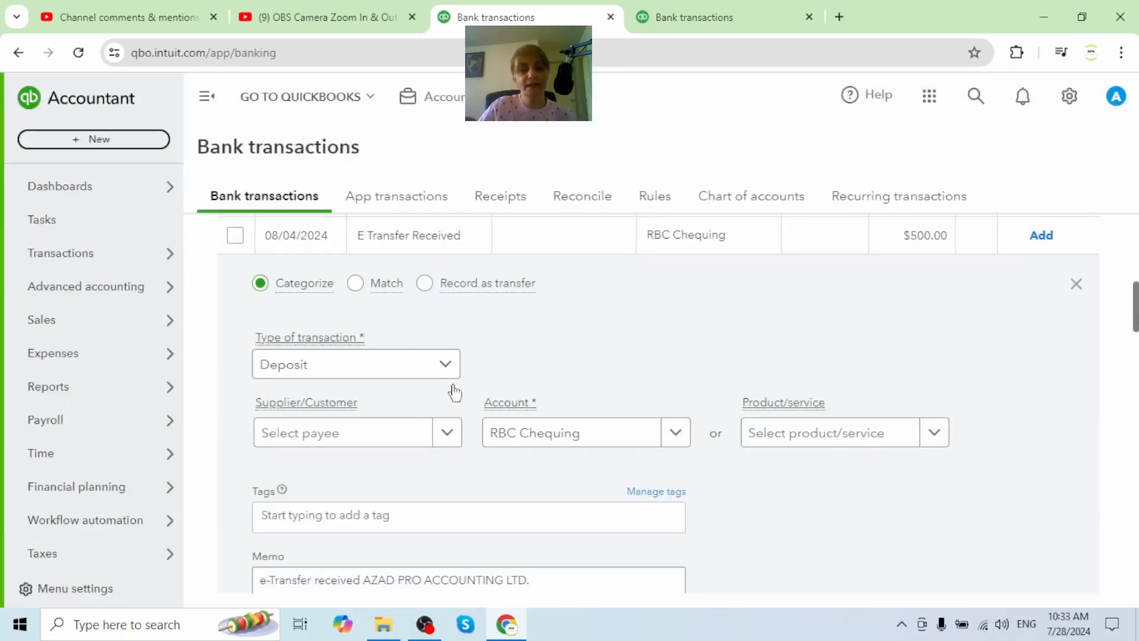
# Step: Open invoice 1003 from the recent transactions and start receiving a payment for it
pyautogui.moveTo(73, 390)
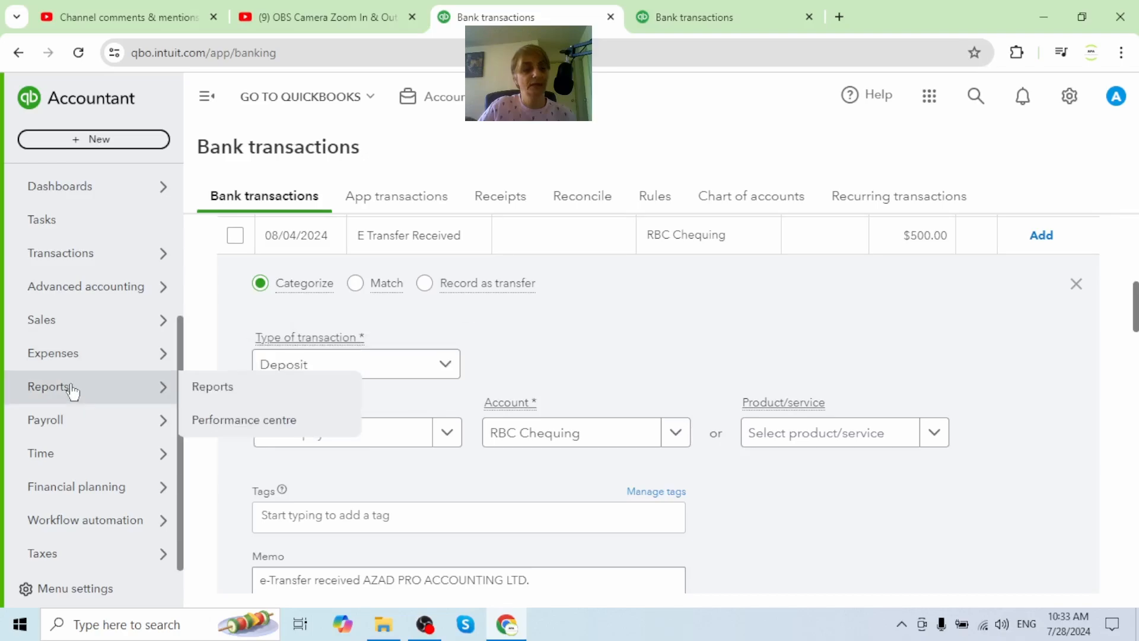
pyautogui.click(975, 100)
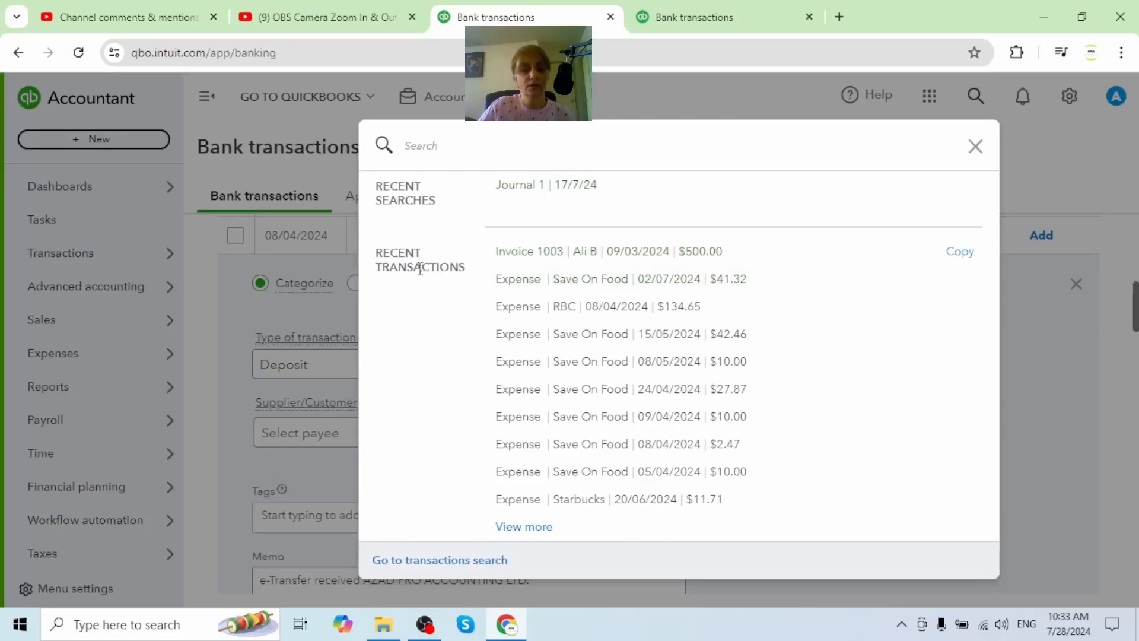
pyautogui.click(578, 260)
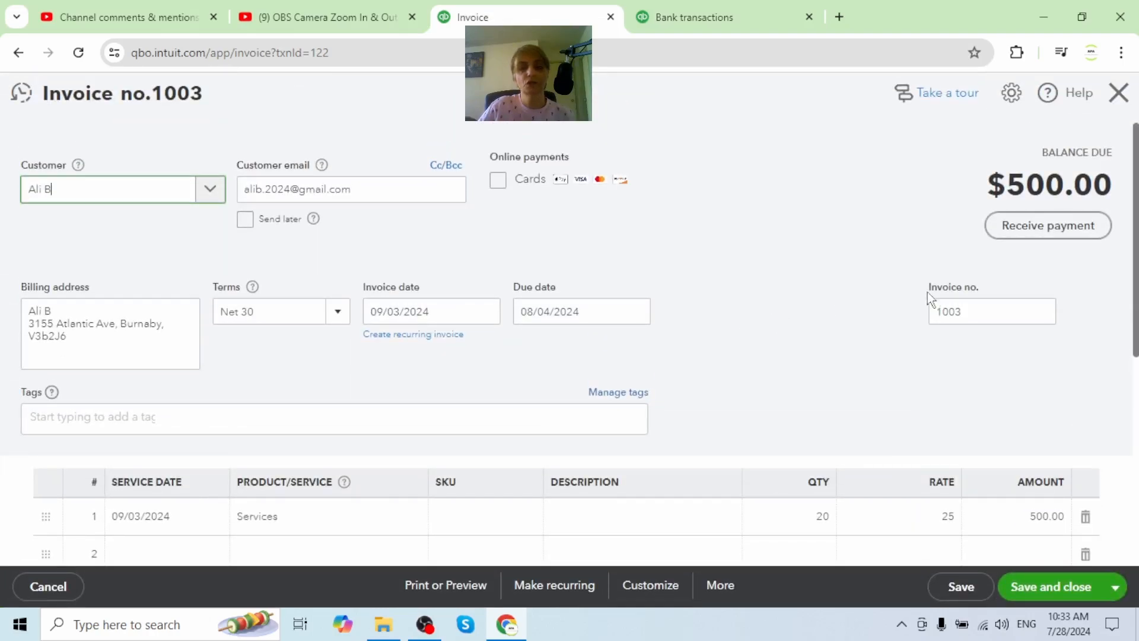
pyautogui.click(1033, 235)
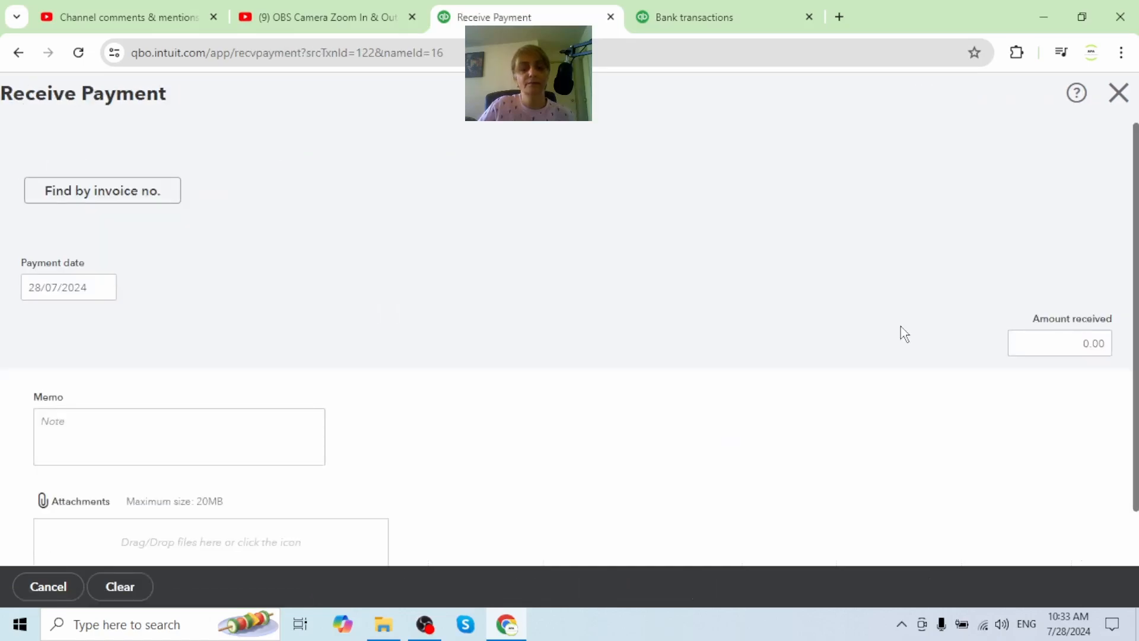
# Step: Set the payment date of the received payment to 08/04/2024
pyautogui.click(102, 281)
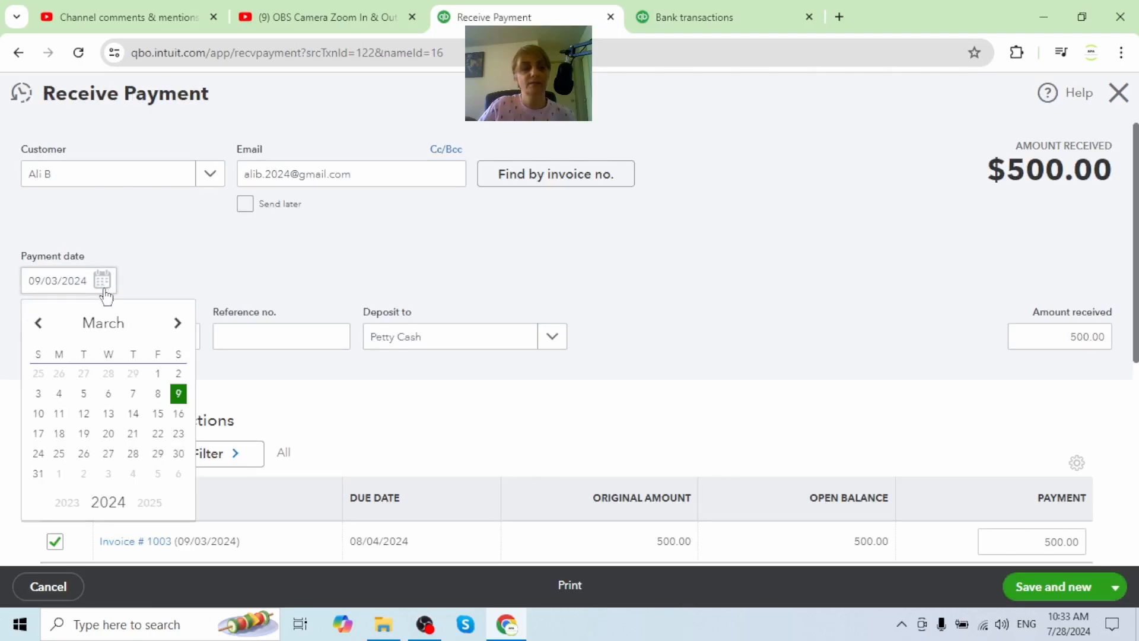
pyautogui.click(177, 324)
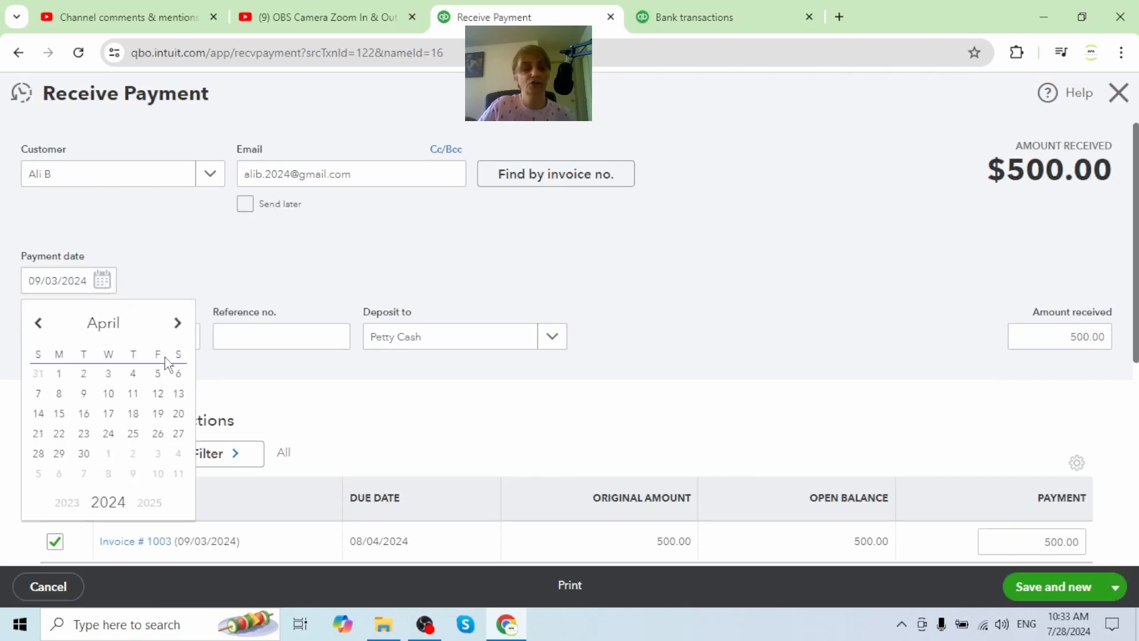
pyautogui.click(59, 393)
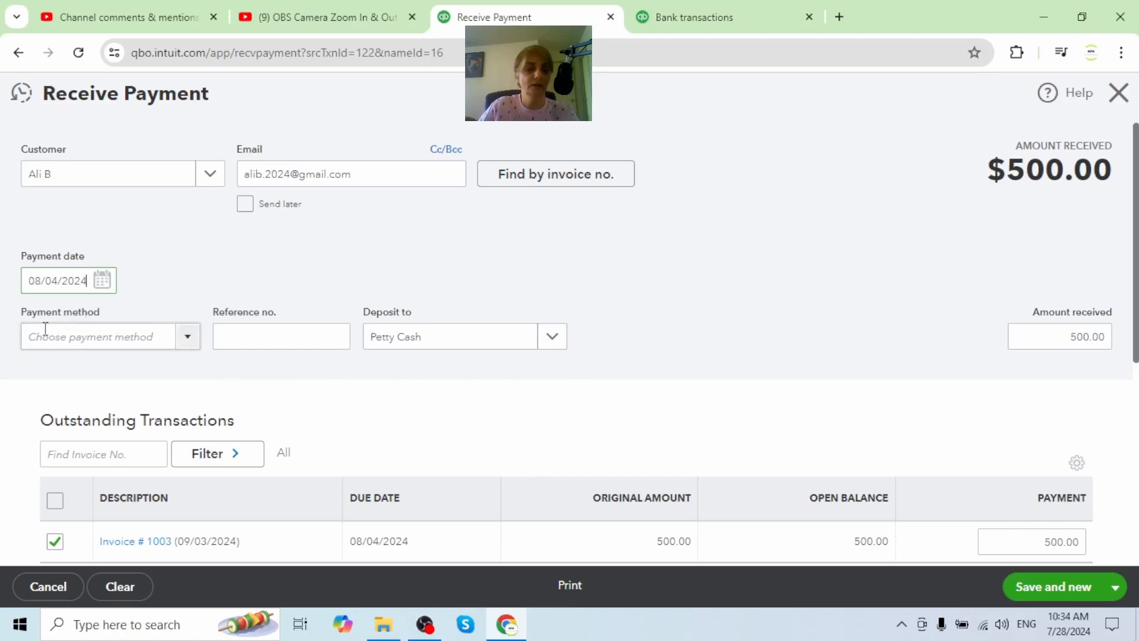
# Step: Create and use a new payment method named E-transfer, and deposit the payment to RBC Chequing
pyautogui.click(191, 345)
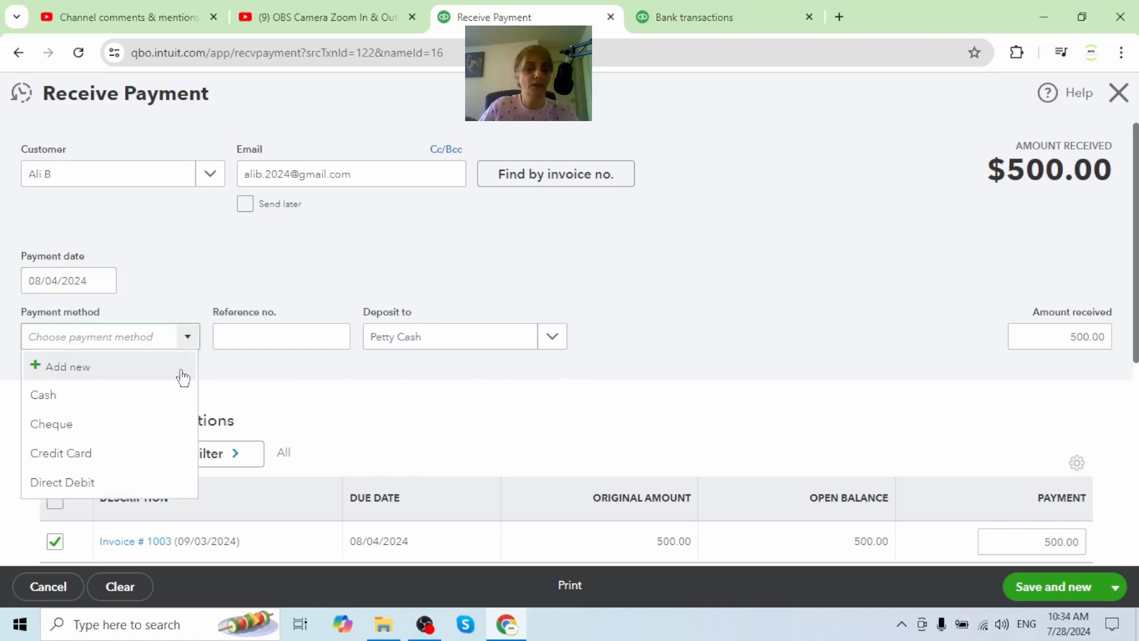
pyautogui.click(53, 369)
pyautogui.write('E-tra')
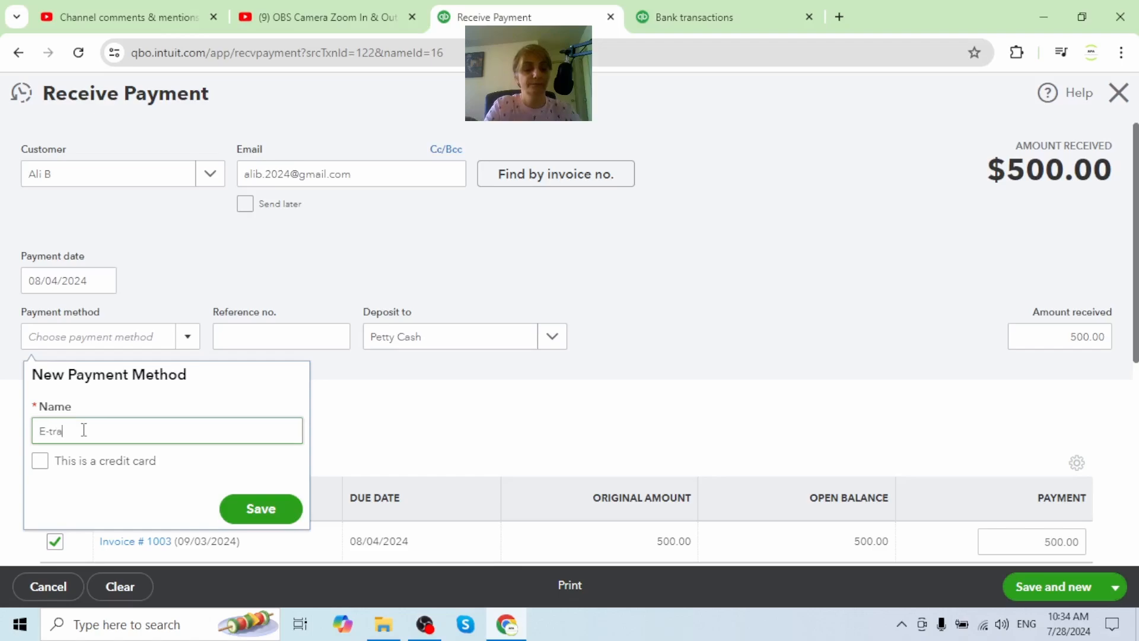
pyautogui.write('nsfer')
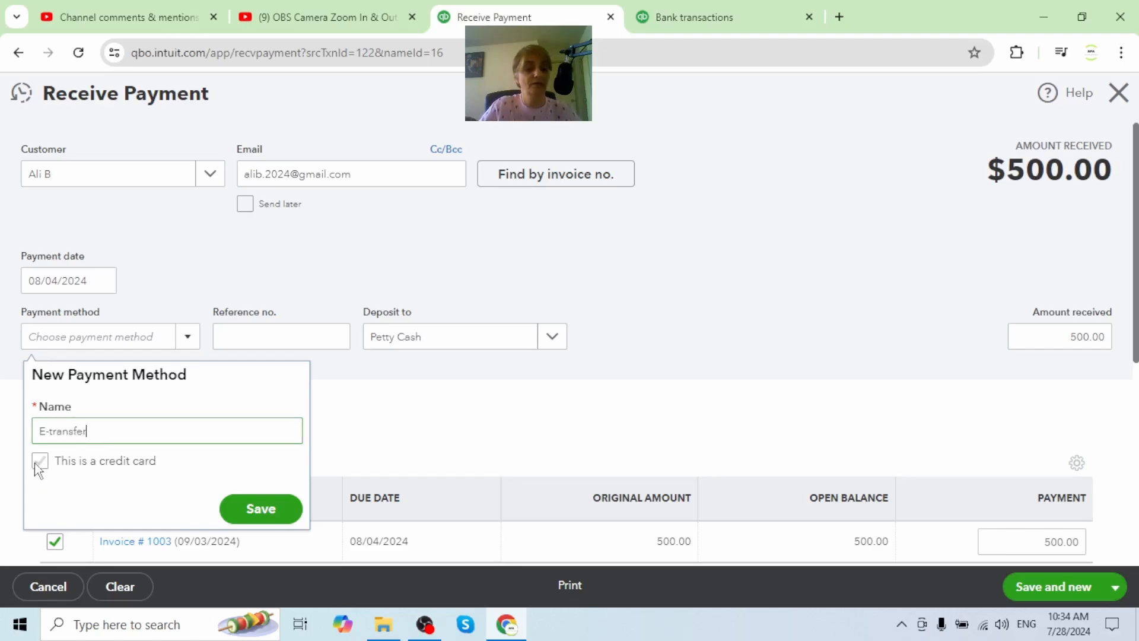
pyautogui.click(255, 522)
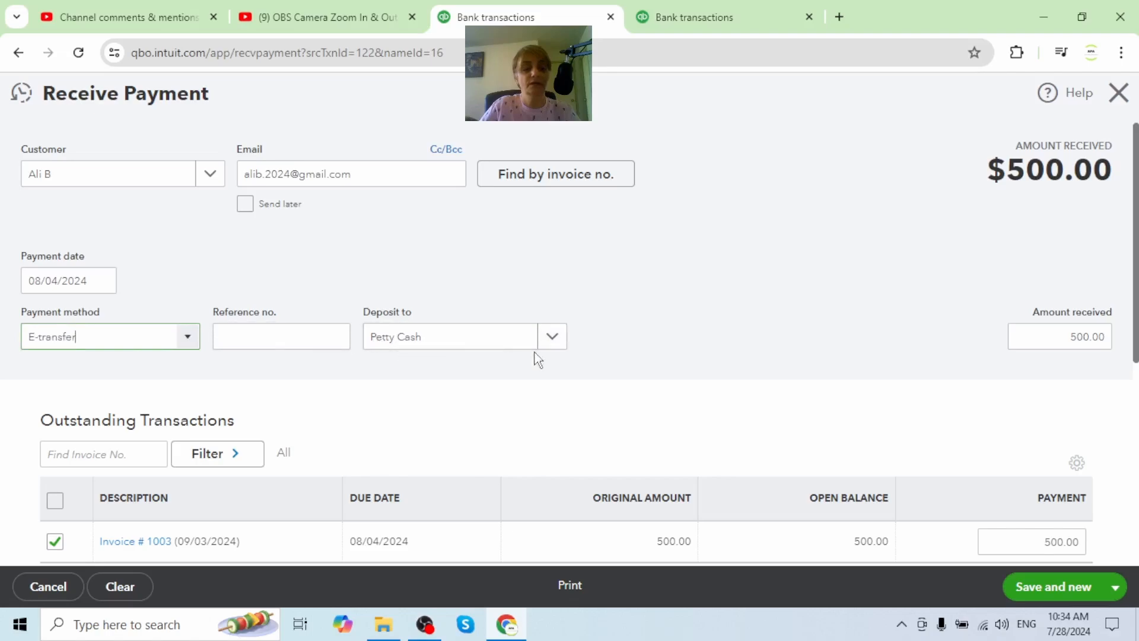
pyautogui.click(551, 339)
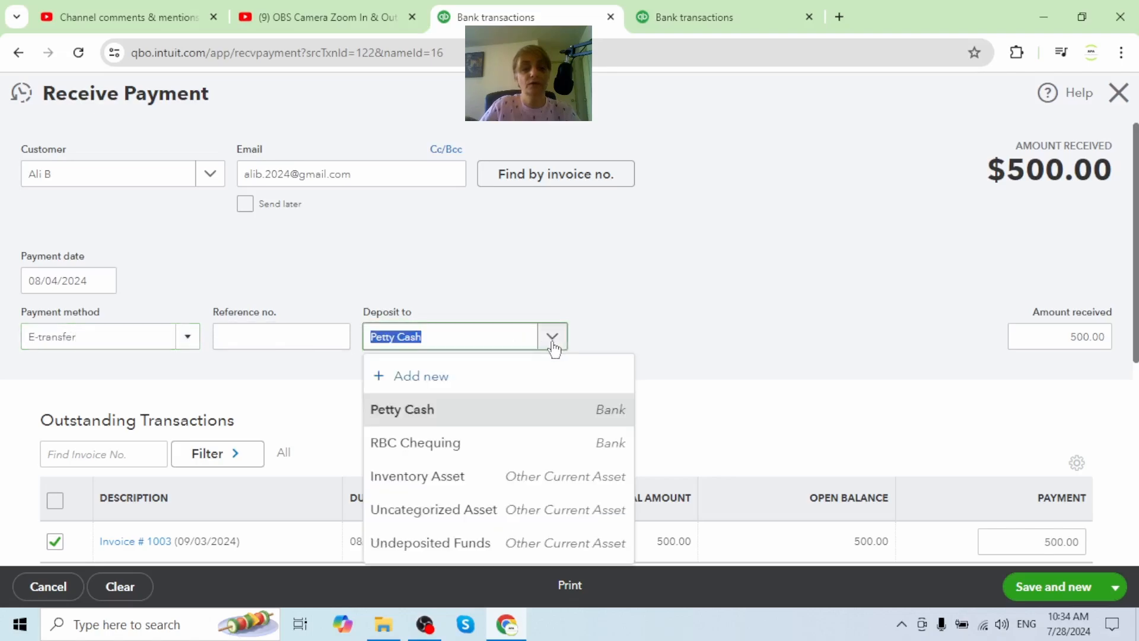
pyautogui.click(426, 444)
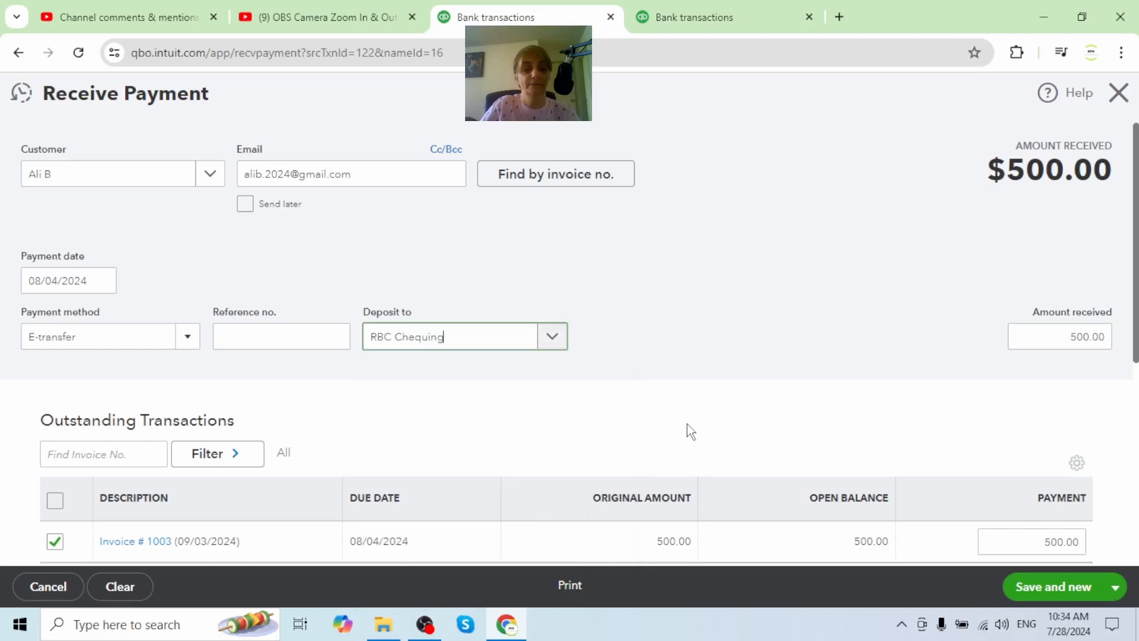
# Step: Check that the $500.00 payment is applied to invoice 1003, and save and close the received payment
pyautogui.scroll(-1, 686, 432)
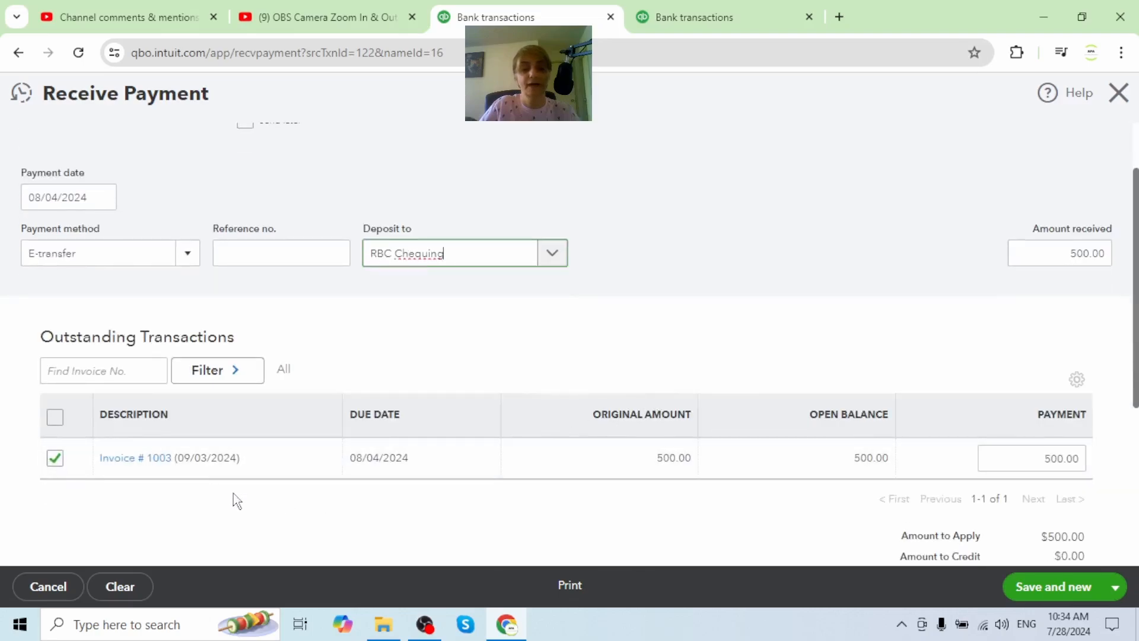
pyautogui.scroll(-1, 864, 475)
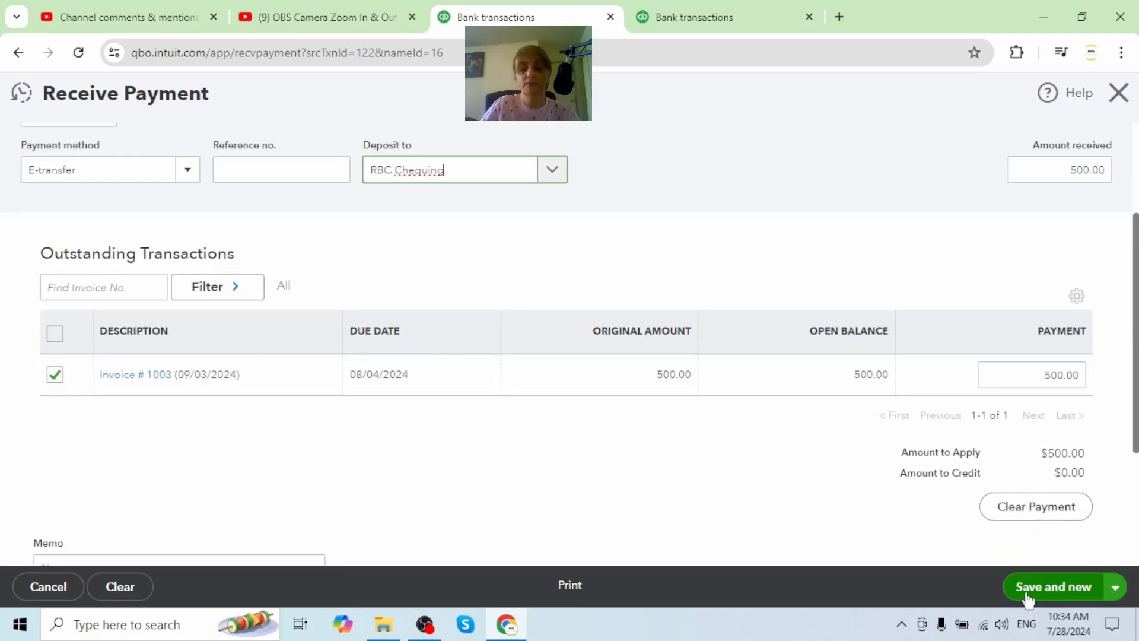
pyautogui.click(1114, 587)
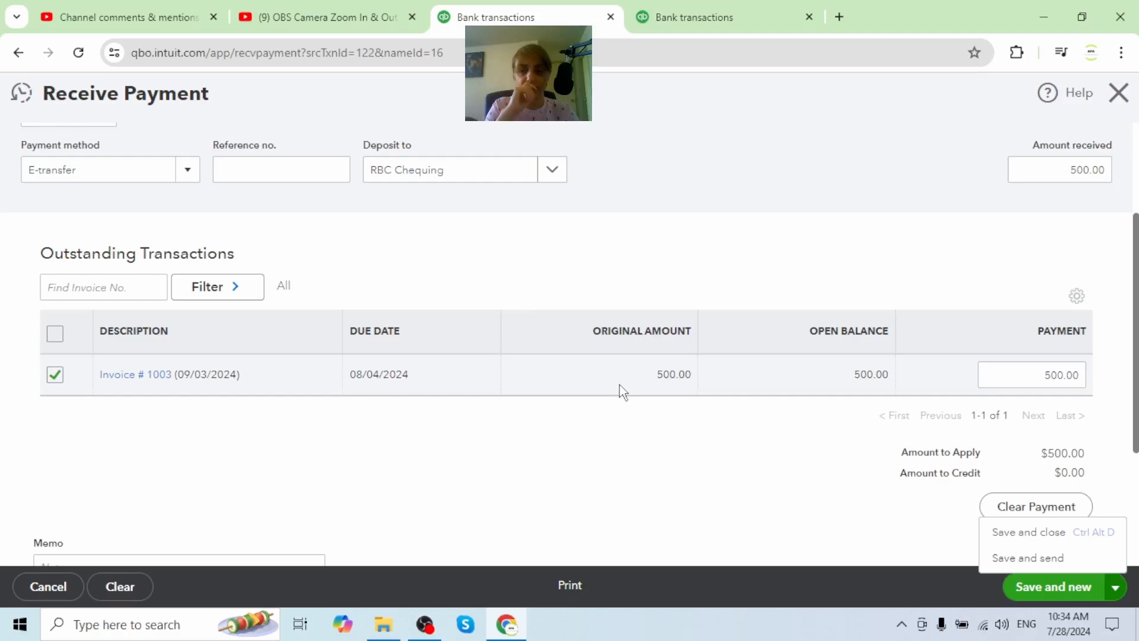
pyautogui.click(1008, 536)
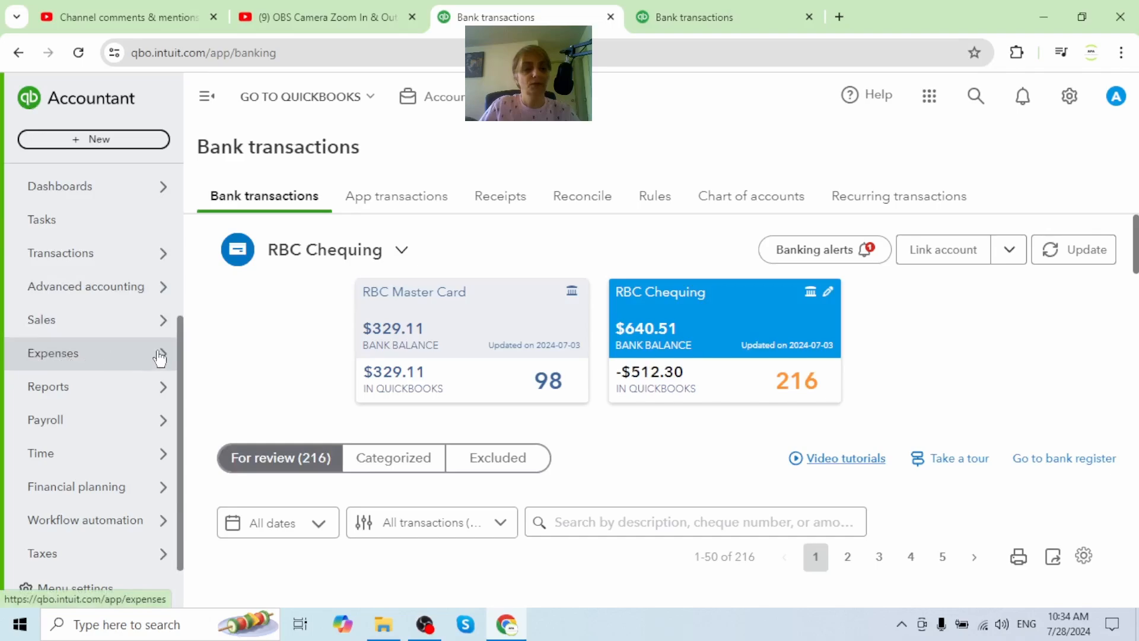
# Step: Match the $500.00 E Transfer Received dated 08/04/2024 in the RBC Chequing transactions with its suggested payment
pyautogui.moveTo(163, 253)
pyautogui.click(203, 254)
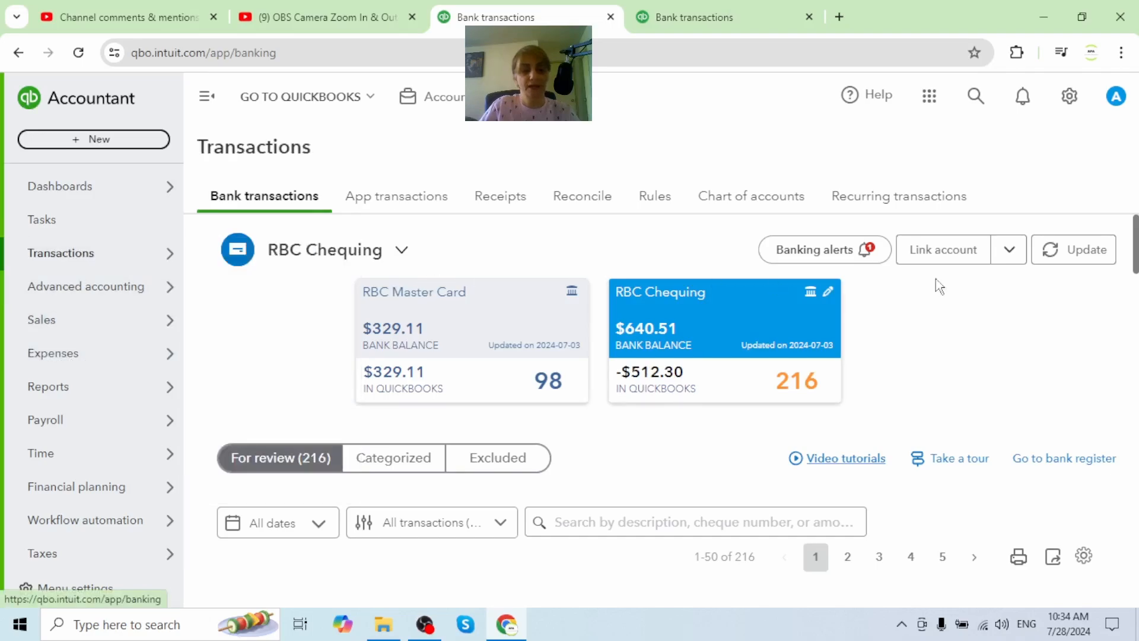
pyautogui.scroll(-6, 913, 415)
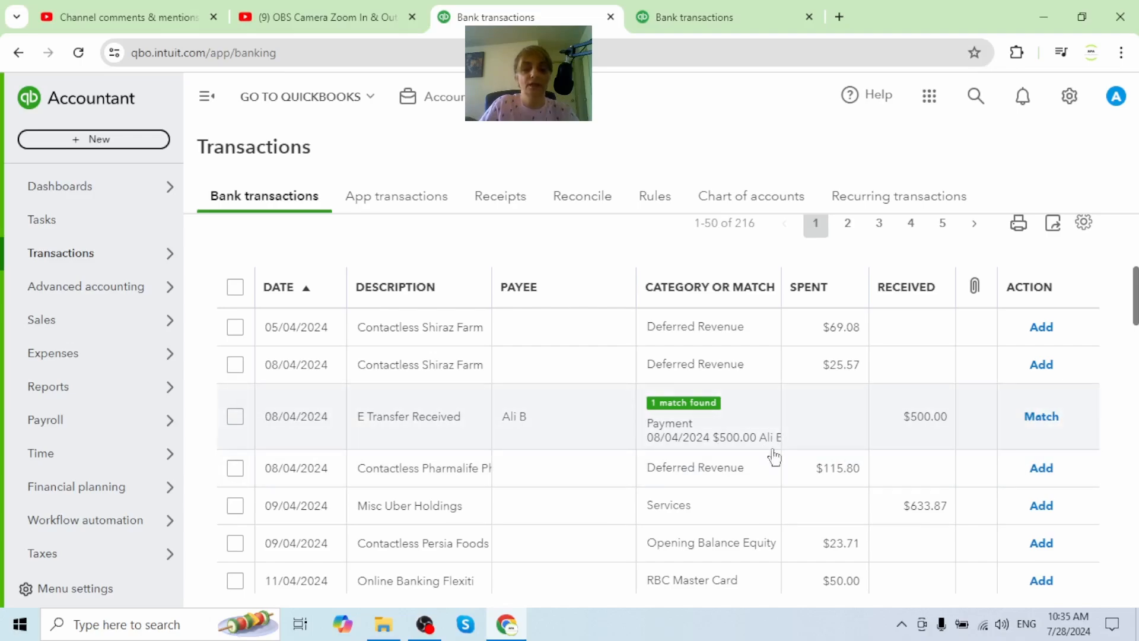
pyautogui.click(1042, 418)
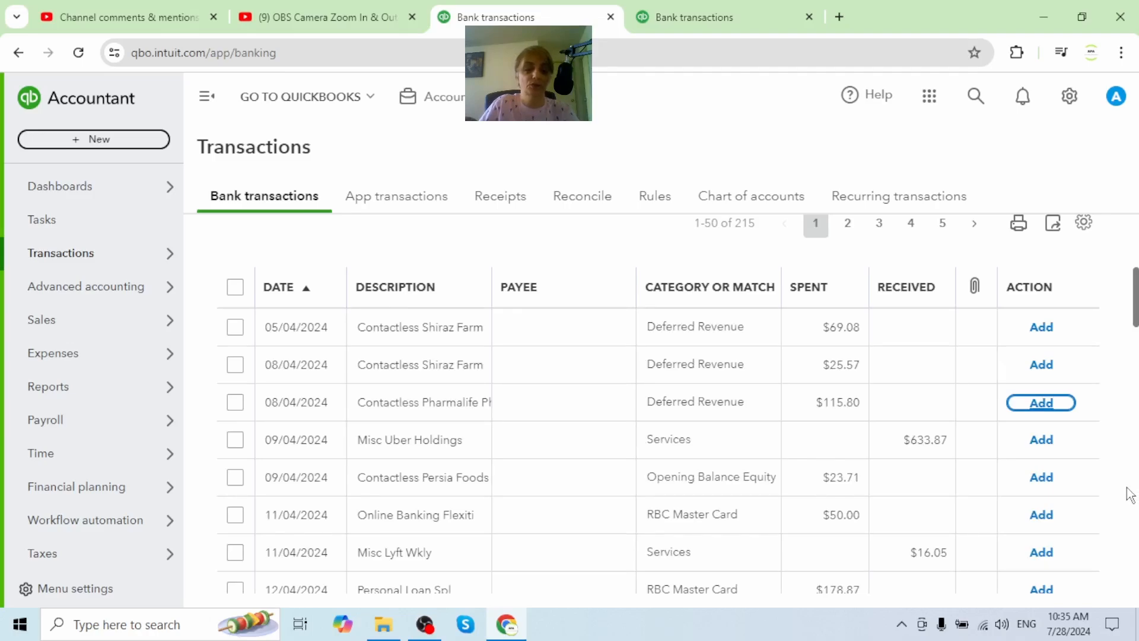
# Step: Review the suggested expense for the $344.88 Auto Insurance Icbc transaction dated 15/04/2024 and accept the match
pyautogui.scroll(-7, 752, 437)
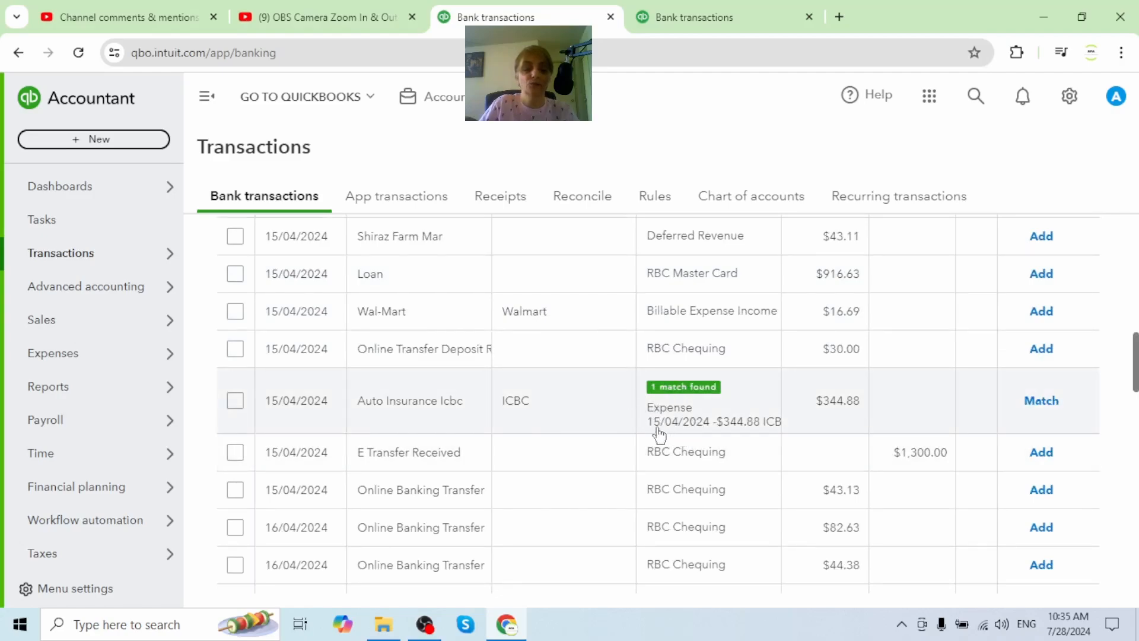
pyautogui.moveTo(57, 450)
pyautogui.click(412, 422)
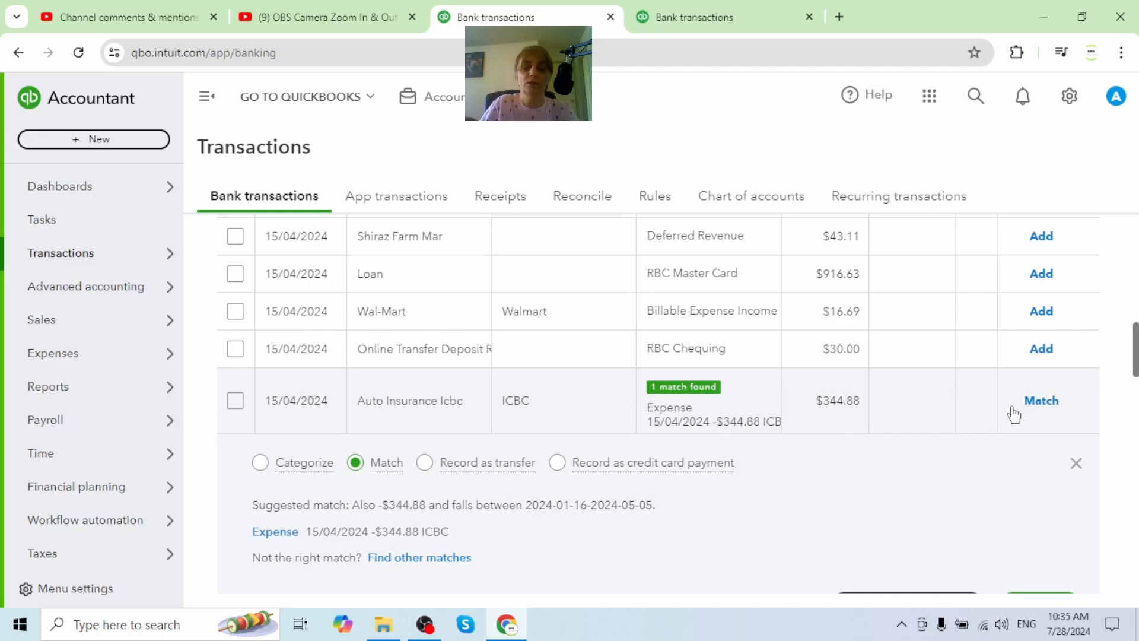
pyautogui.click(1037, 403)
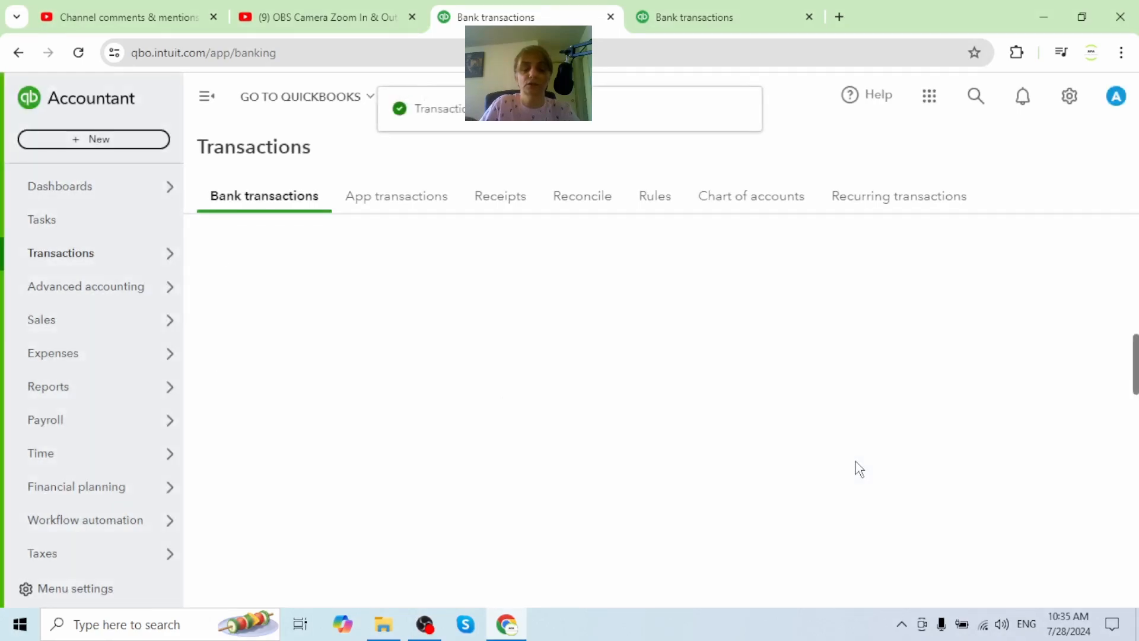
# Step: Switch to the other open Bank transactions page and reload it to refresh the RBC Chequing review list
pyautogui.scroll(-4, 617, 415)
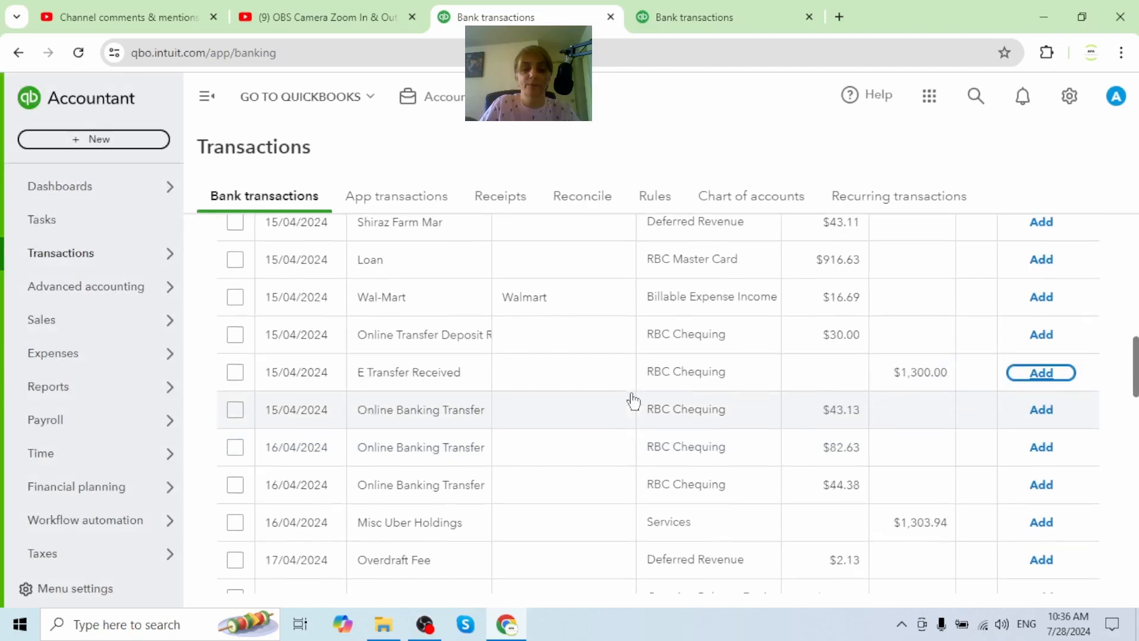
pyautogui.scroll(-4, 614, 474)
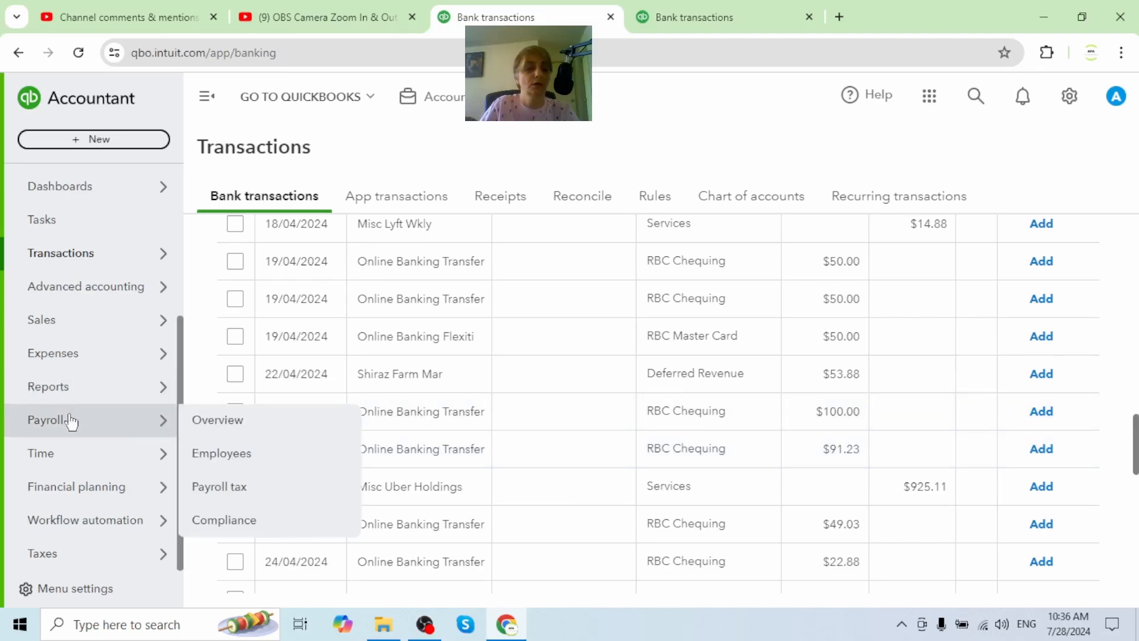
pyautogui.moveTo(102, 424)
pyautogui.scroll(1, 102, 425)
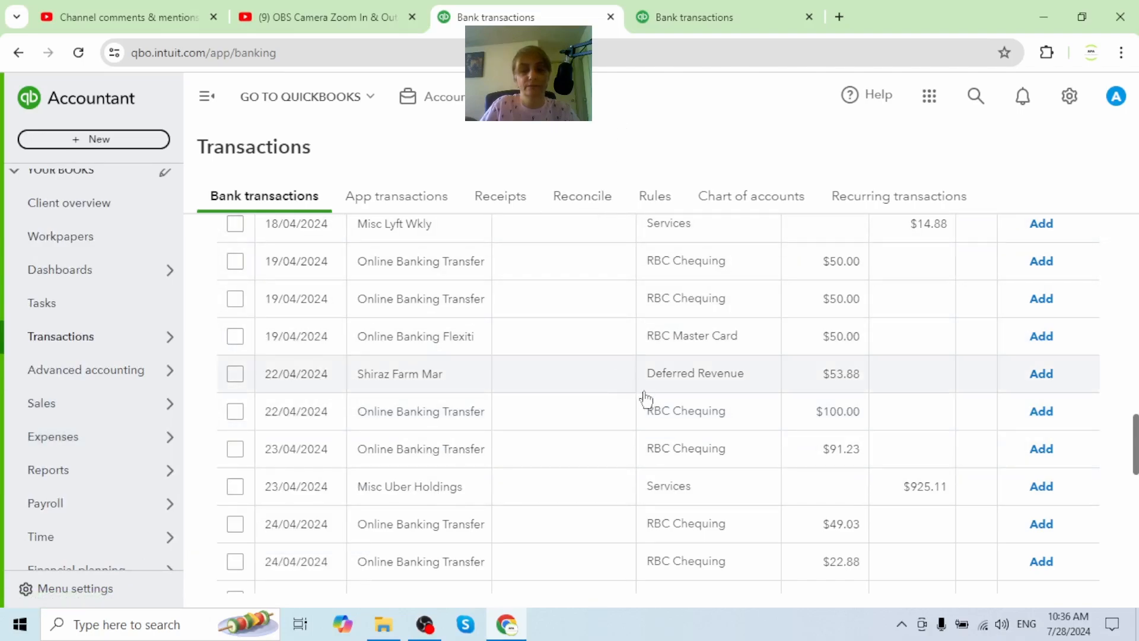
pyautogui.click(688, 15)
pyautogui.scroll(-7, 610, 425)
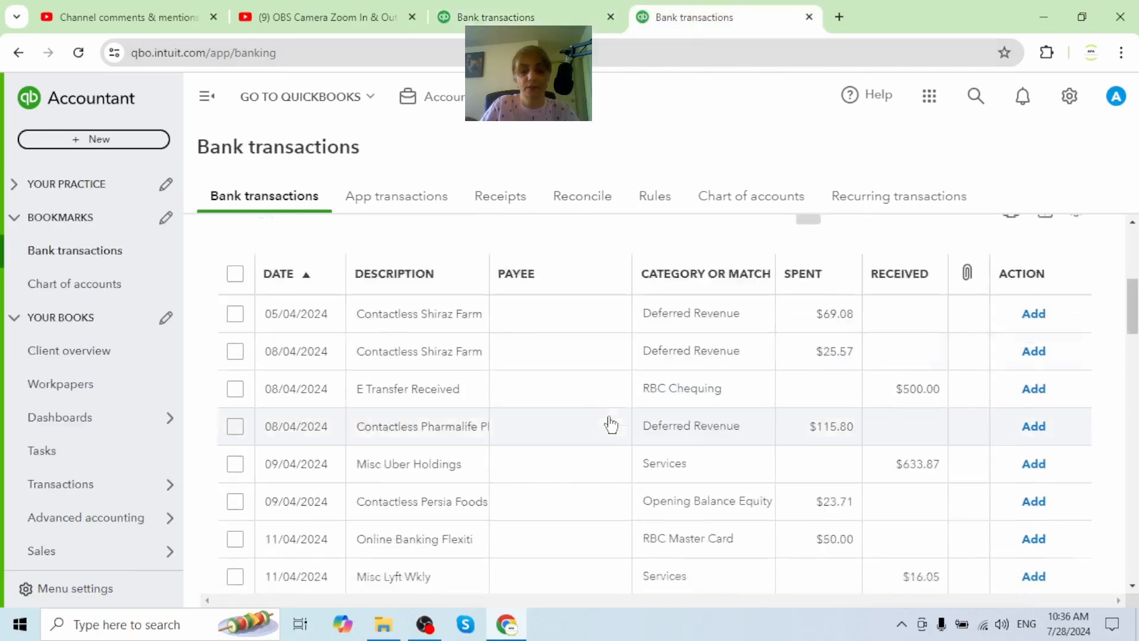
pyautogui.scroll(-7, 758, 482)
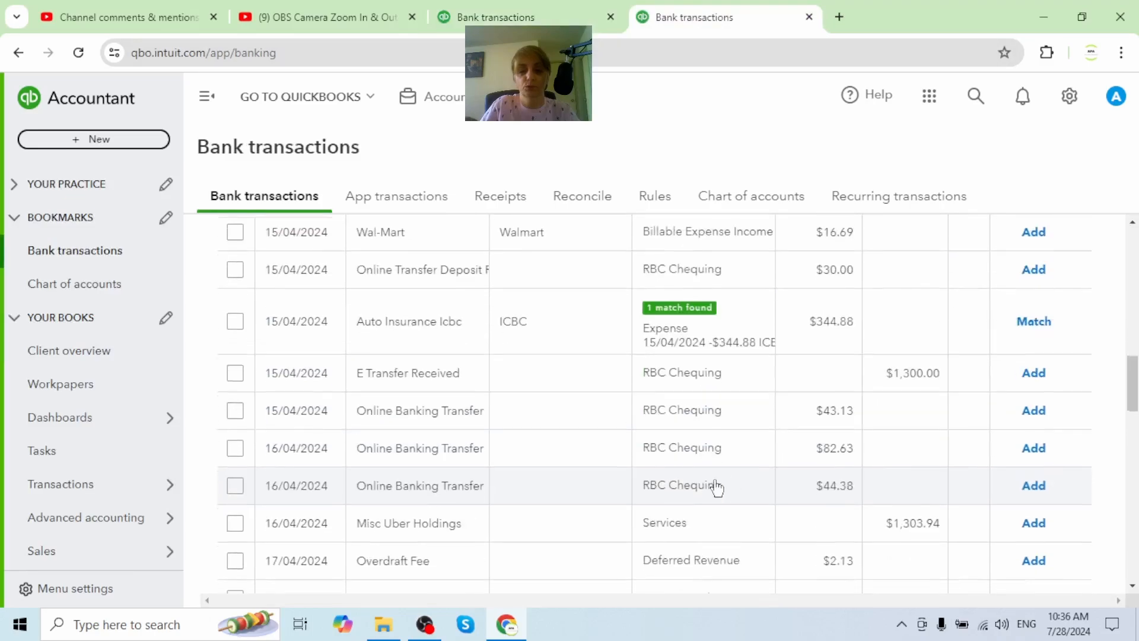
pyautogui.click(78, 52)
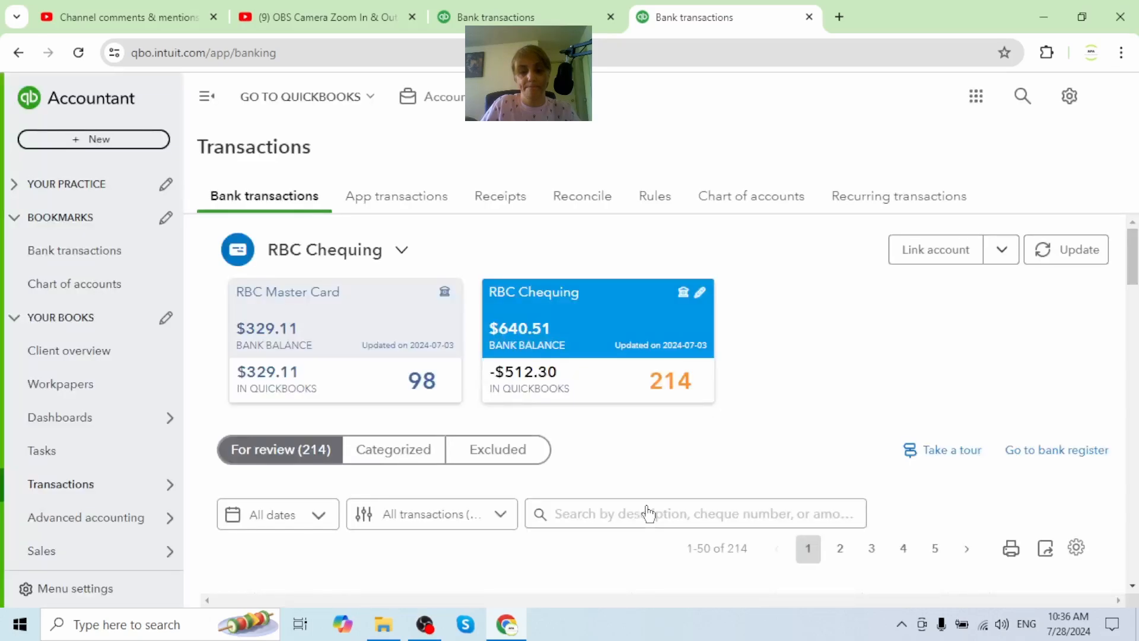
# Step: Look through the April RBC Chequing transactions awaiting review for an outgoing payment to use as a bill example
pyautogui.scroll(-10, 648, 514)
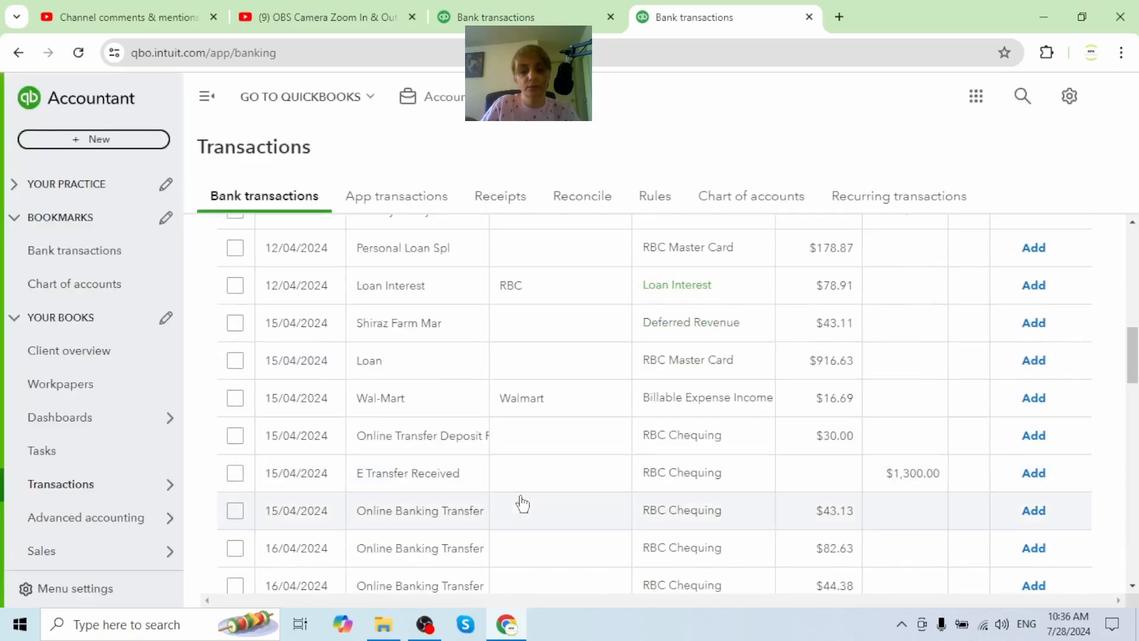
pyautogui.scroll(-6, 572, 485)
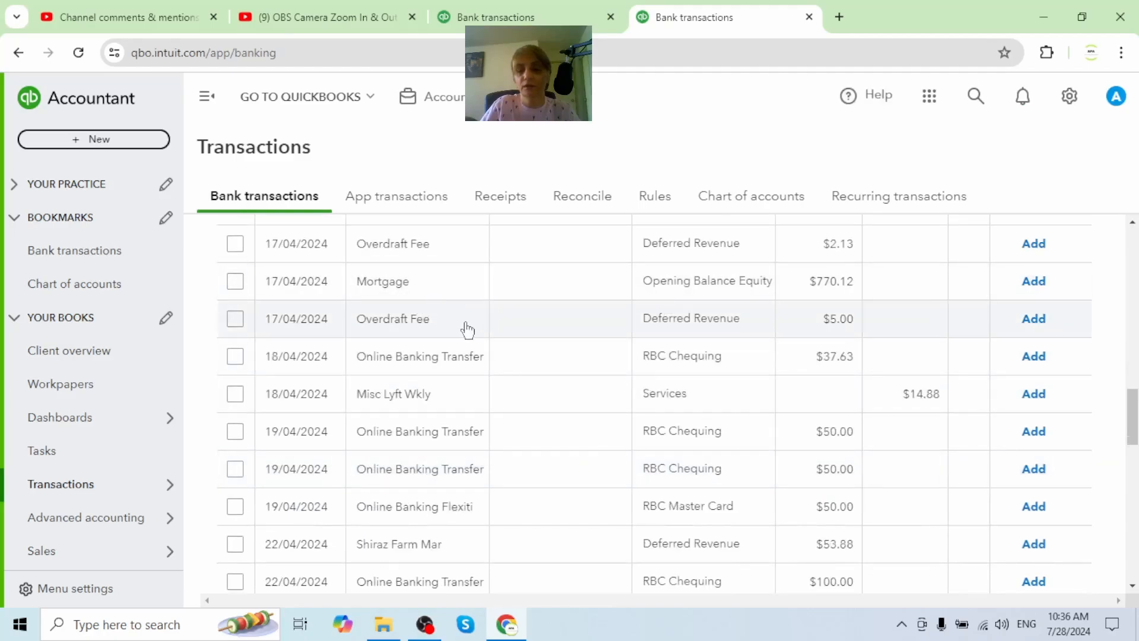
pyautogui.scroll(-1, 465, 368)
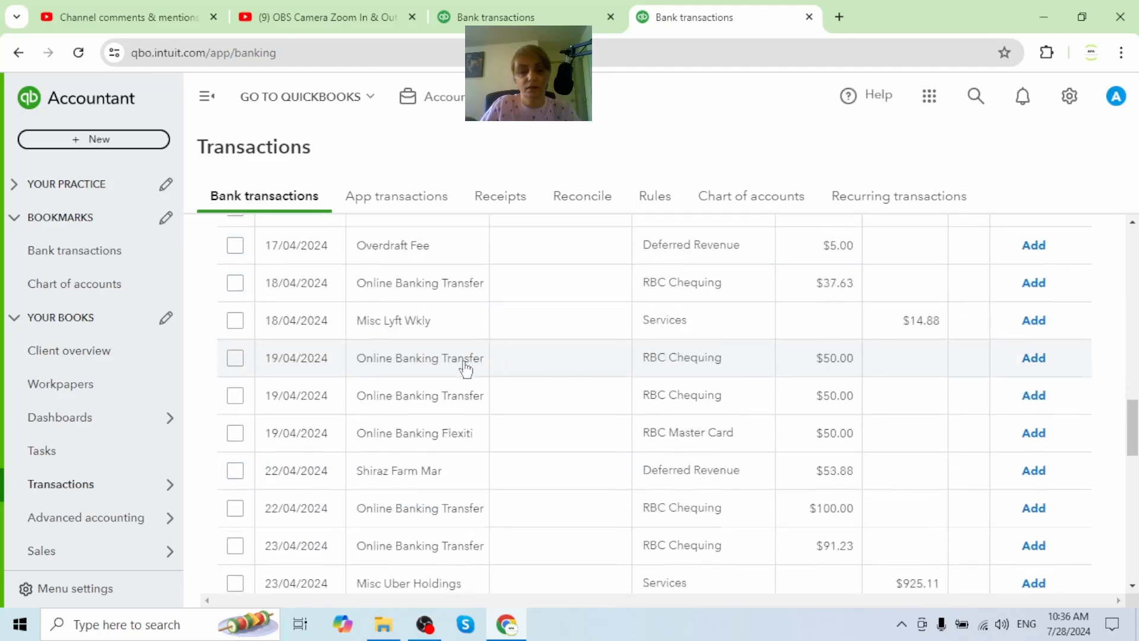
pyautogui.scroll(-1, 525, 406)
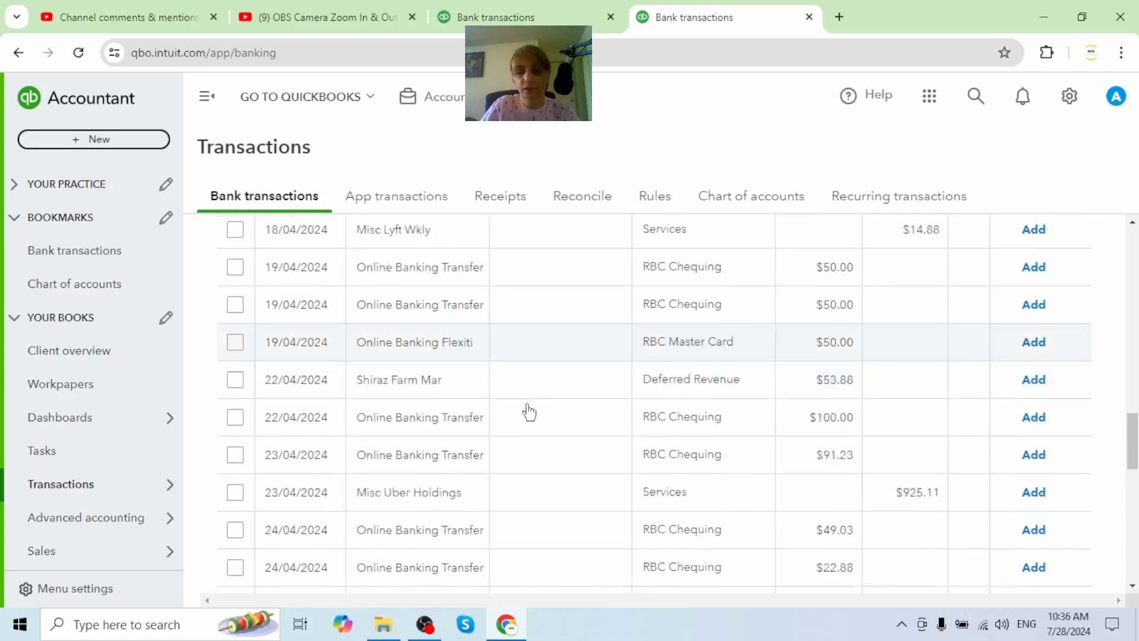
pyautogui.scroll(-5, 528, 412)
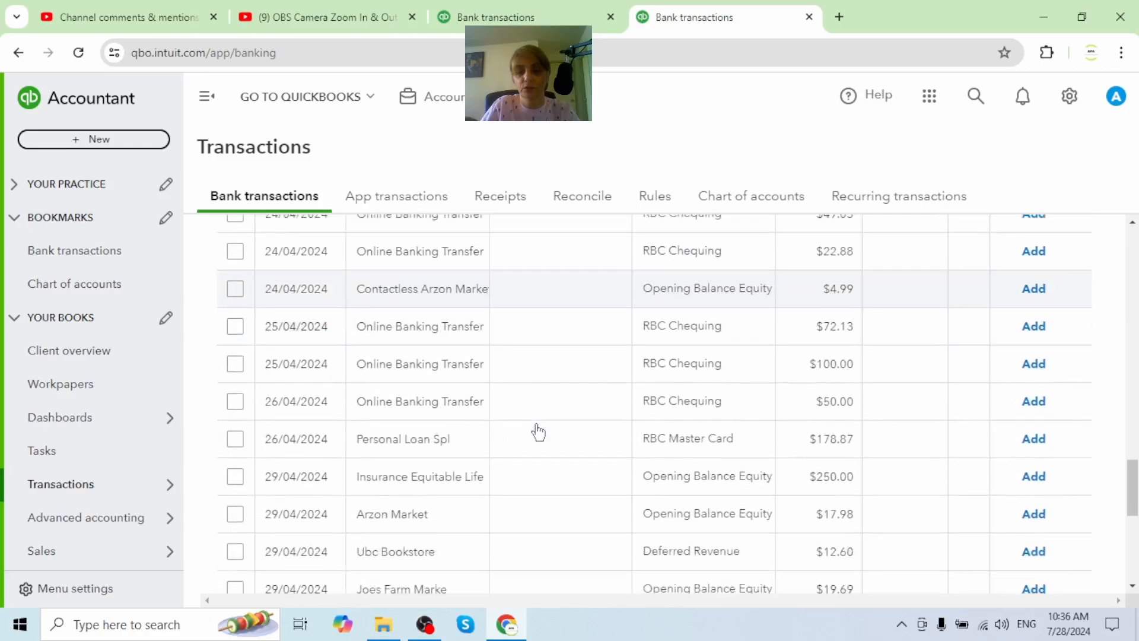
pyautogui.scroll(-1, 517, 433)
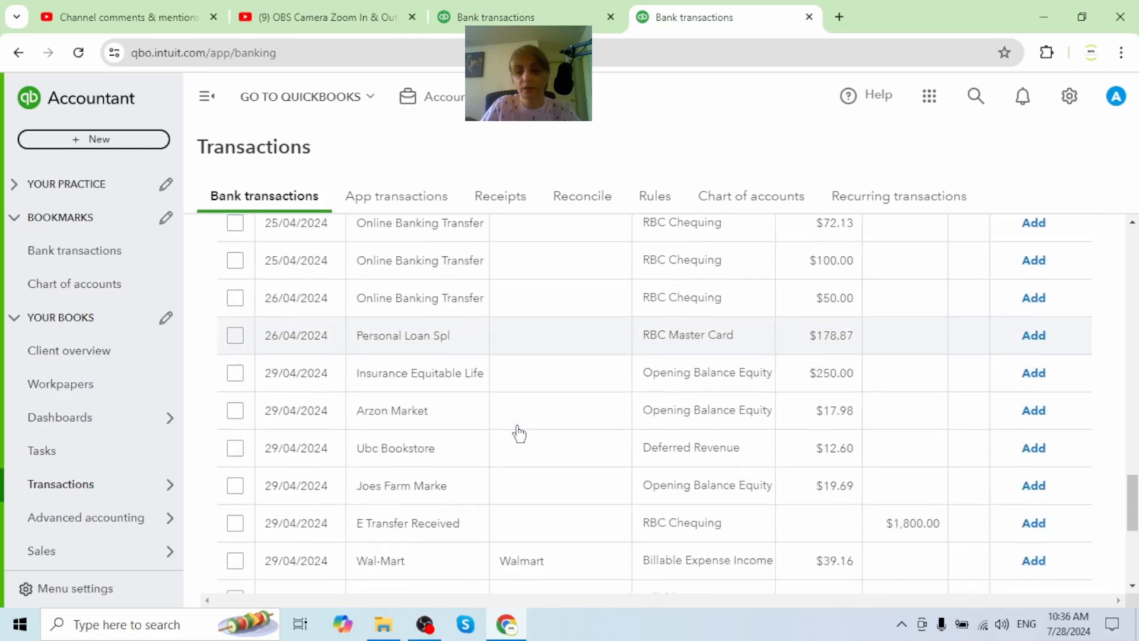
pyautogui.scroll(-3, 519, 433)
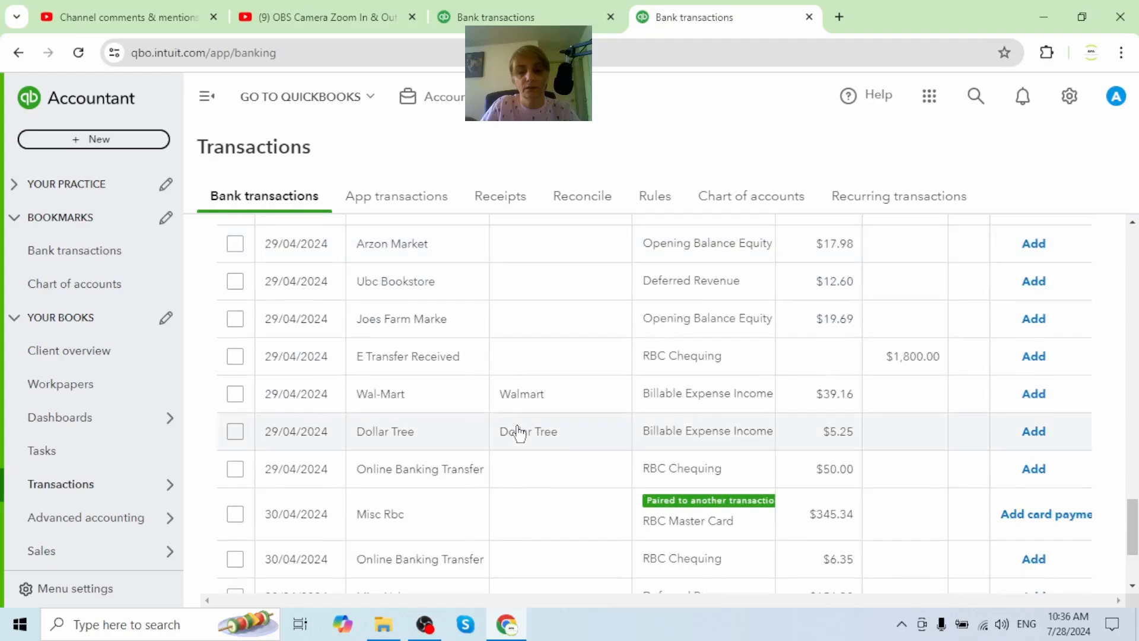
pyautogui.scroll(2, 519, 433)
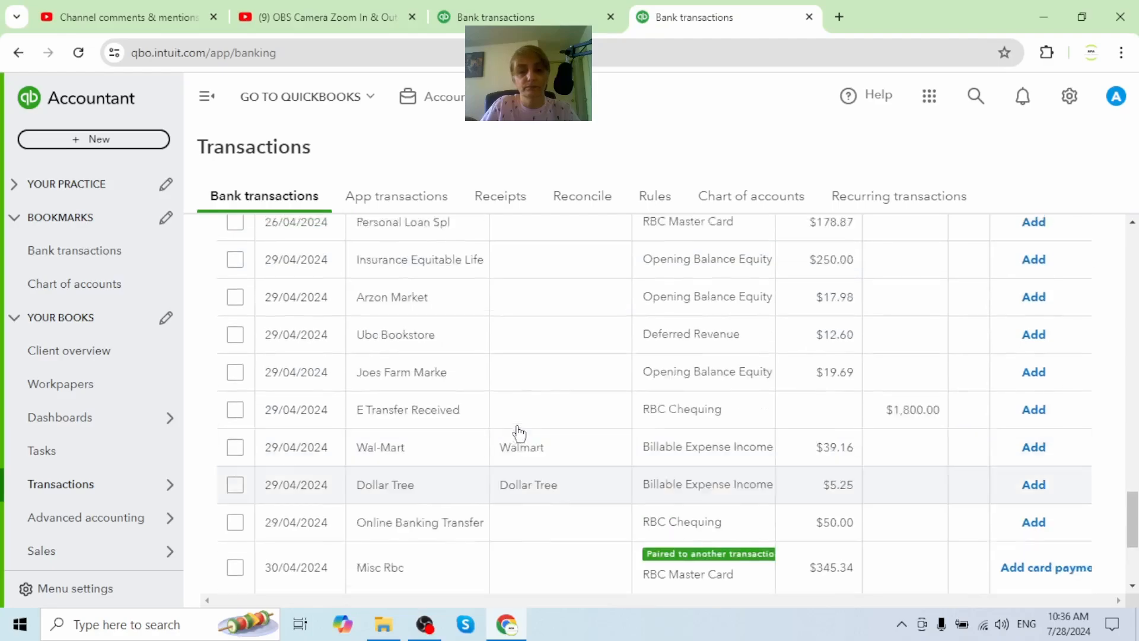
pyautogui.scroll(-5, 519, 433)
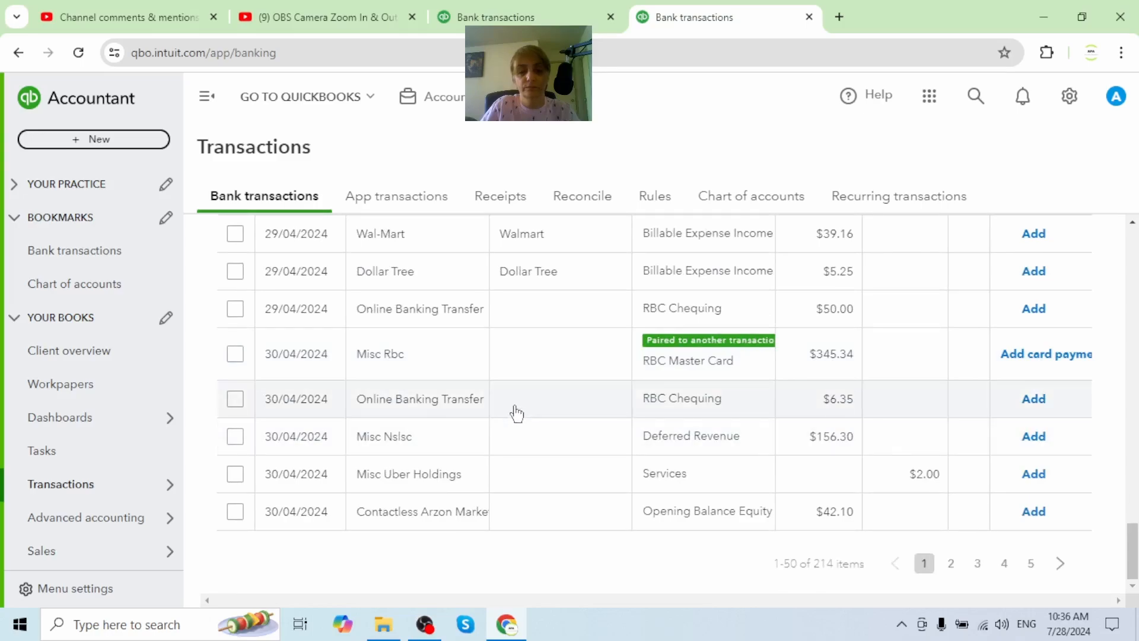
pyautogui.scroll(5, 513, 402)
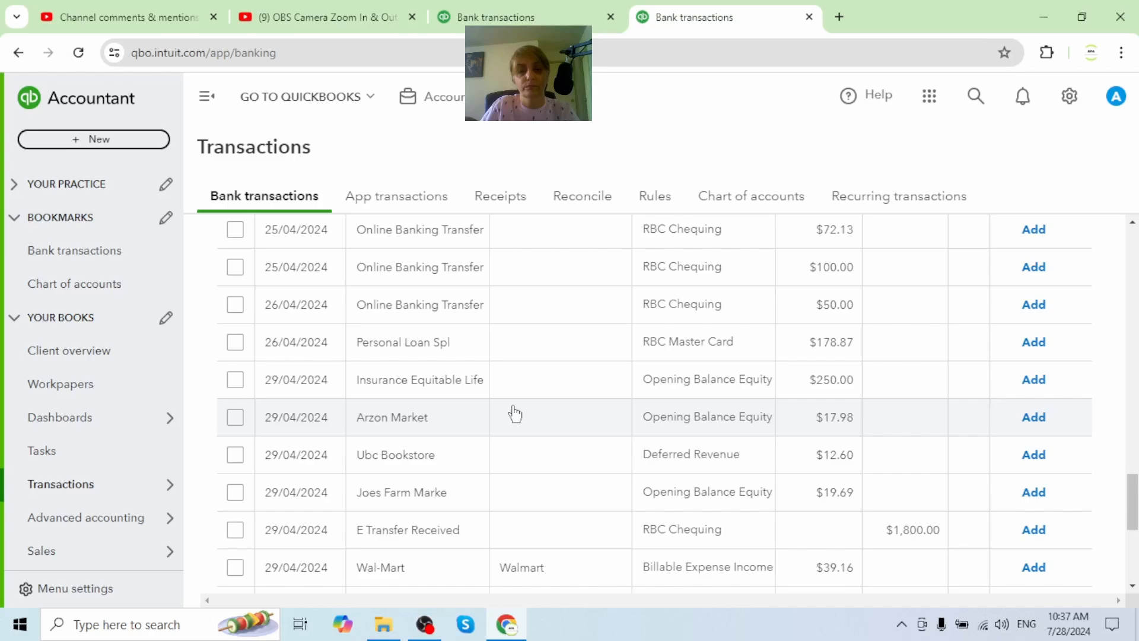
pyautogui.scroll(3, 514, 414)
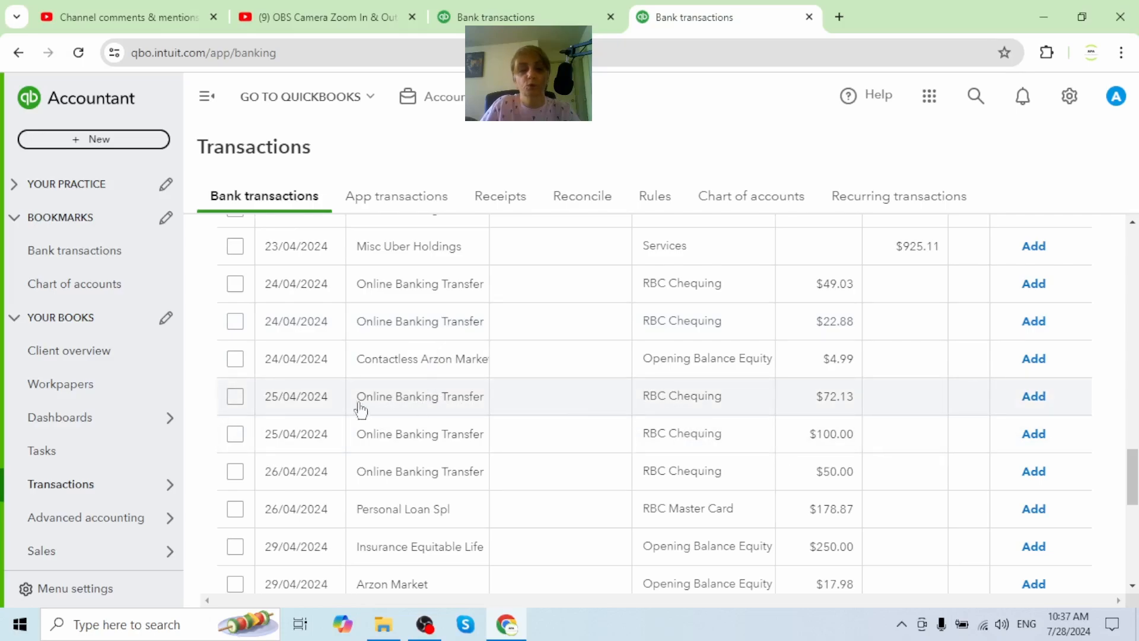
# Step: Select the $72.13 Online Banking Transfer dated 25/04/2024 and start a new supplier bill
pyautogui.click(236, 396)
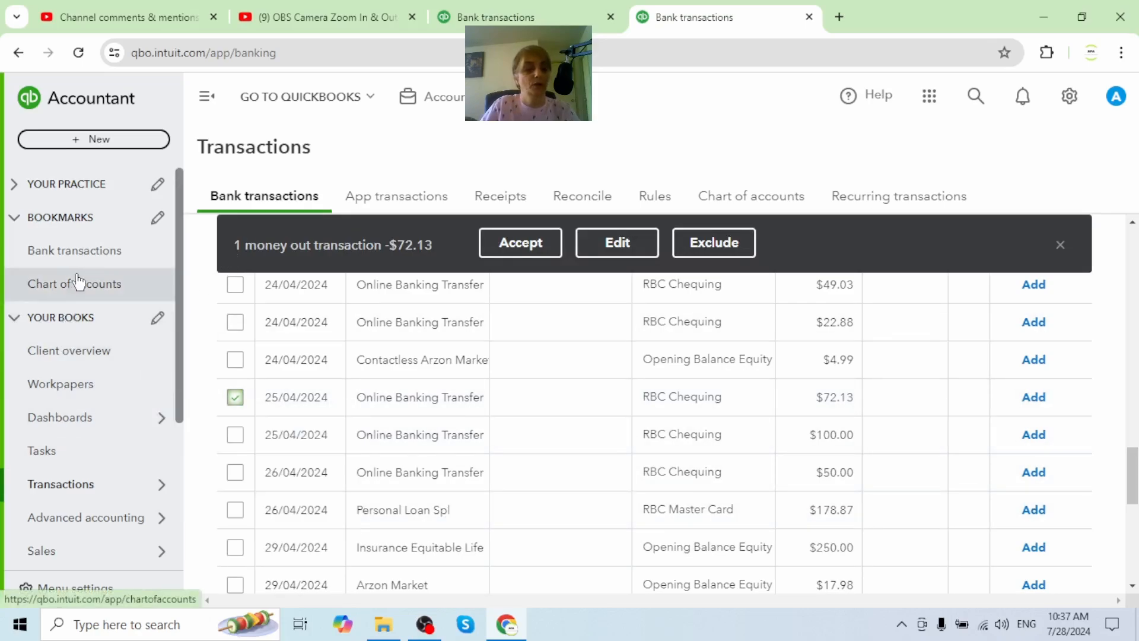
pyautogui.scroll(-4, 59, 294)
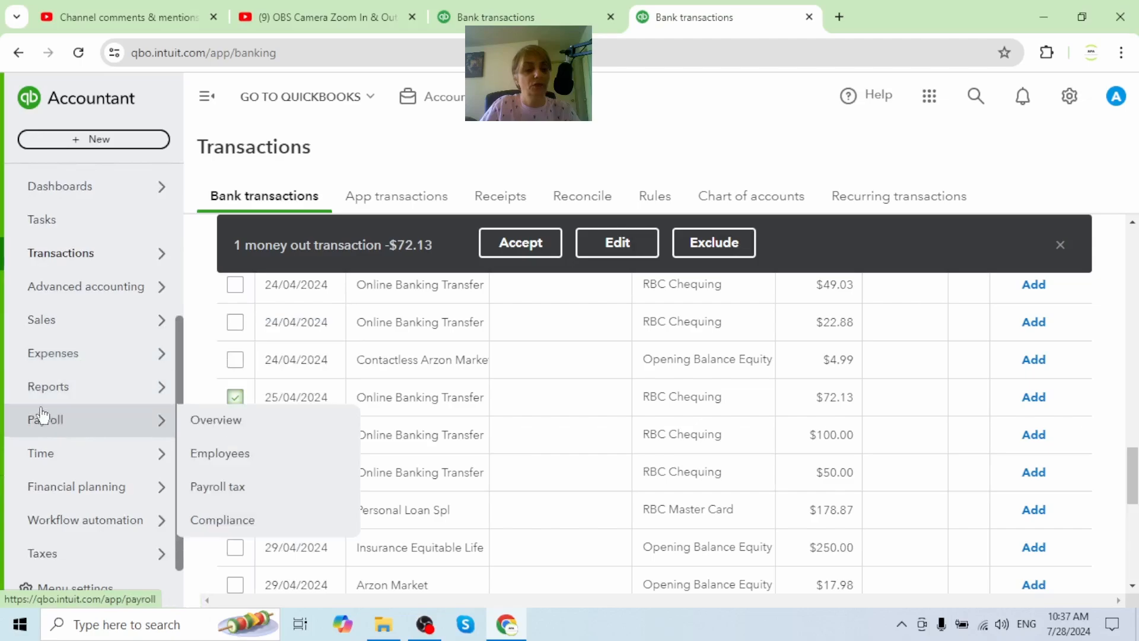
pyautogui.moveTo(57, 352)
pyautogui.click(94, 139)
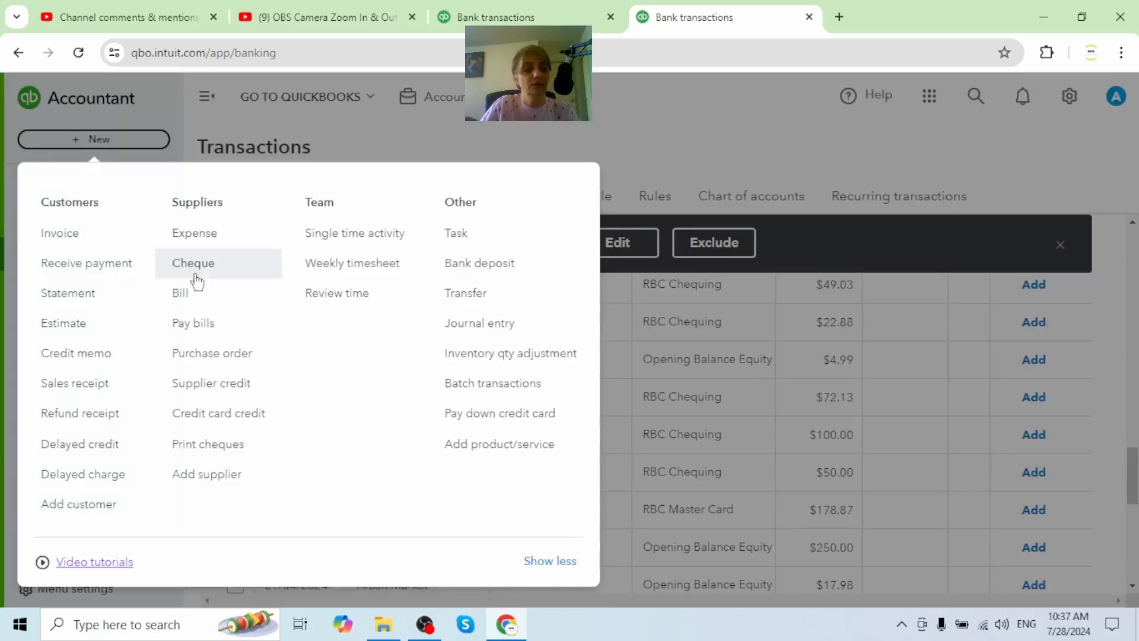
pyautogui.click(181, 293)
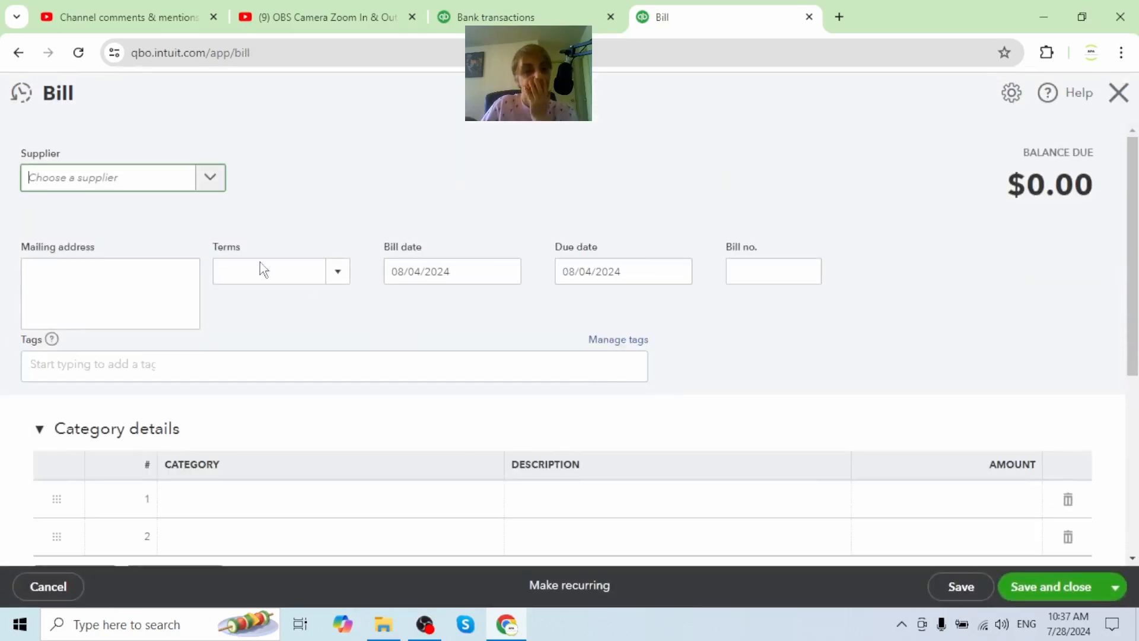
# Step: Add Technical support.ltd as a new supplier on the bill and save the supplier record
pyautogui.click(121, 187)
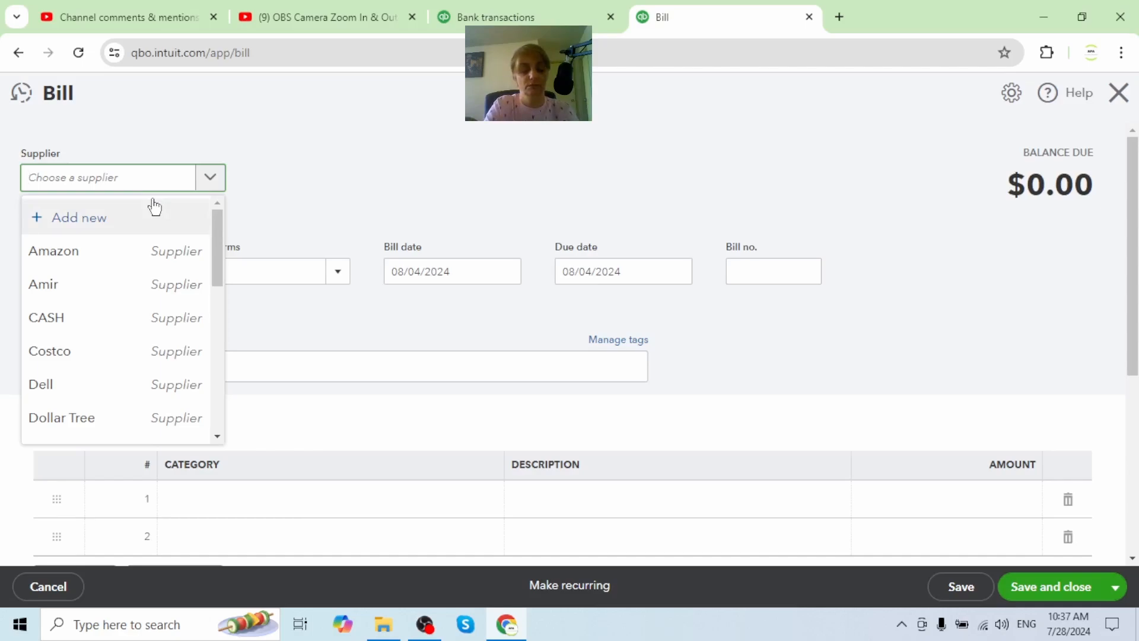
pyautogui.write('T')
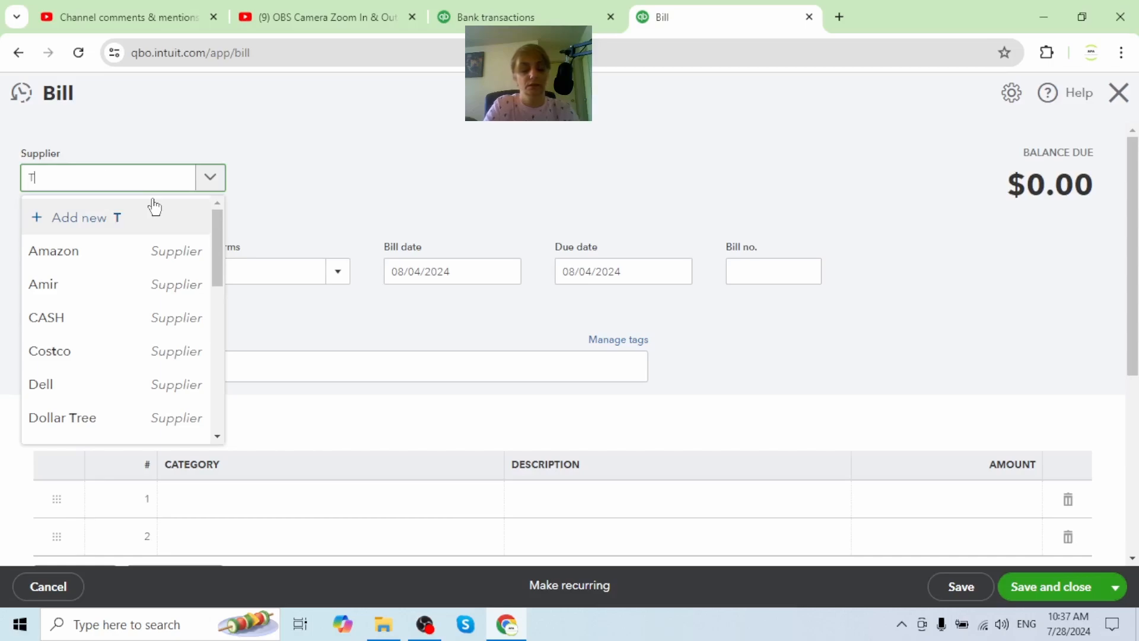
pyautogui.write('echnical su')
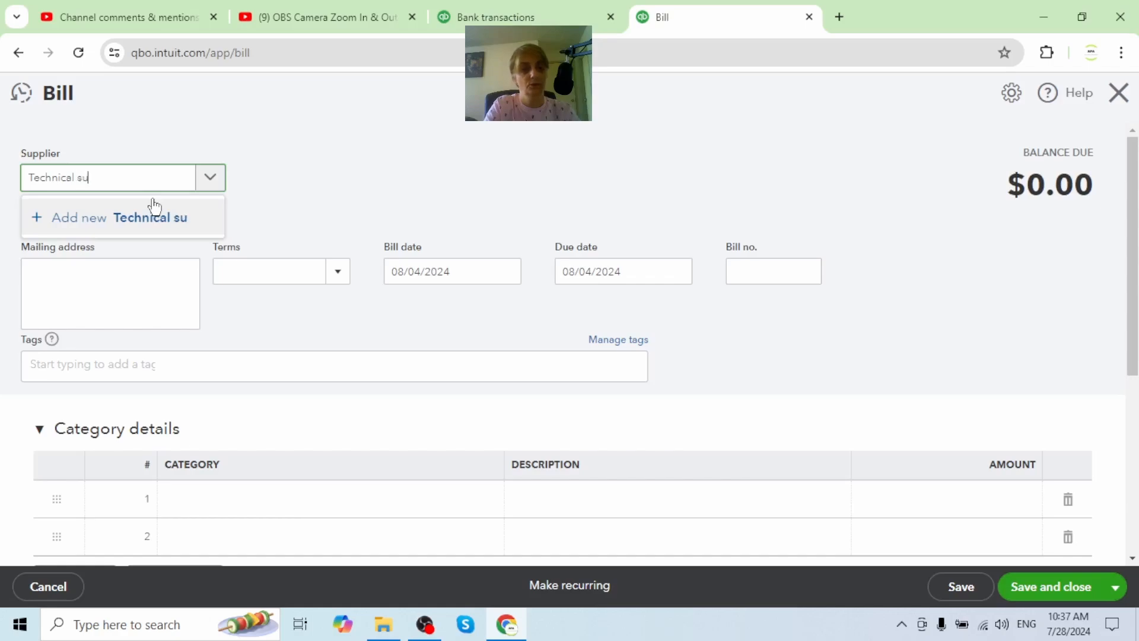
pyautogui.write('ppo')
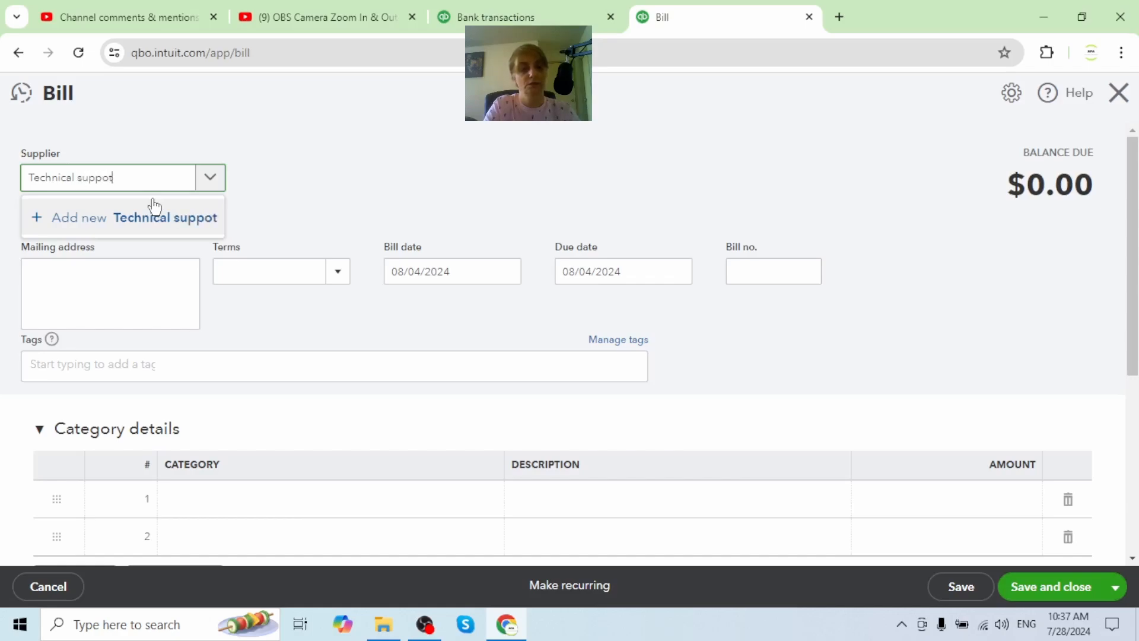
pyautogui.write('rt')
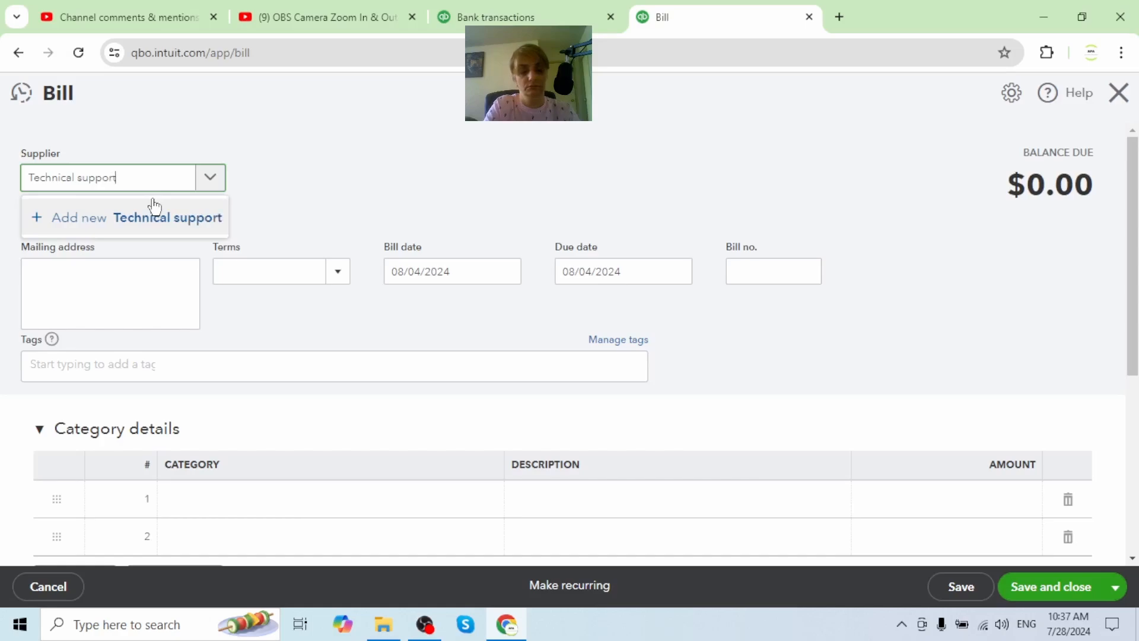
pyautogui.write('.ltd')
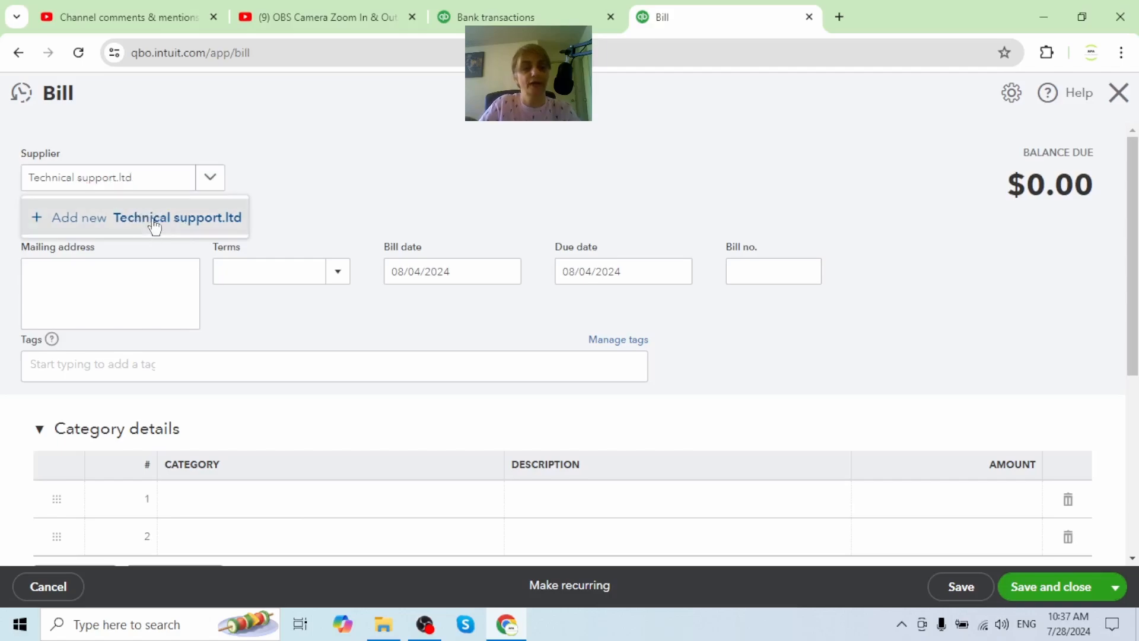
pyautogui.click(154, 229)
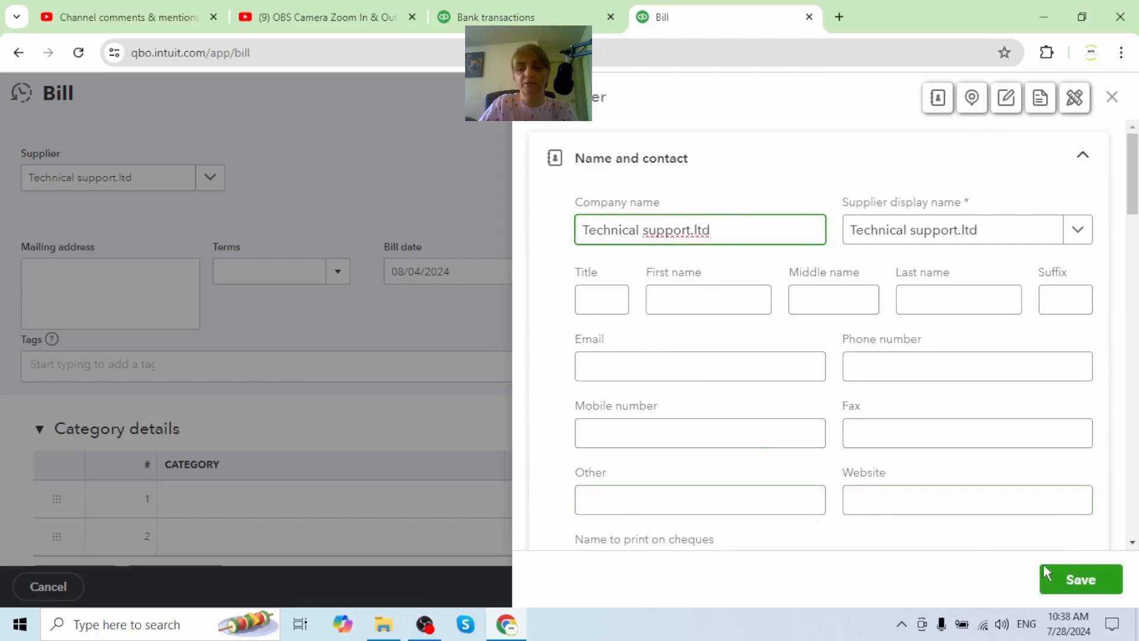
pyautogui.click(1080, 581)
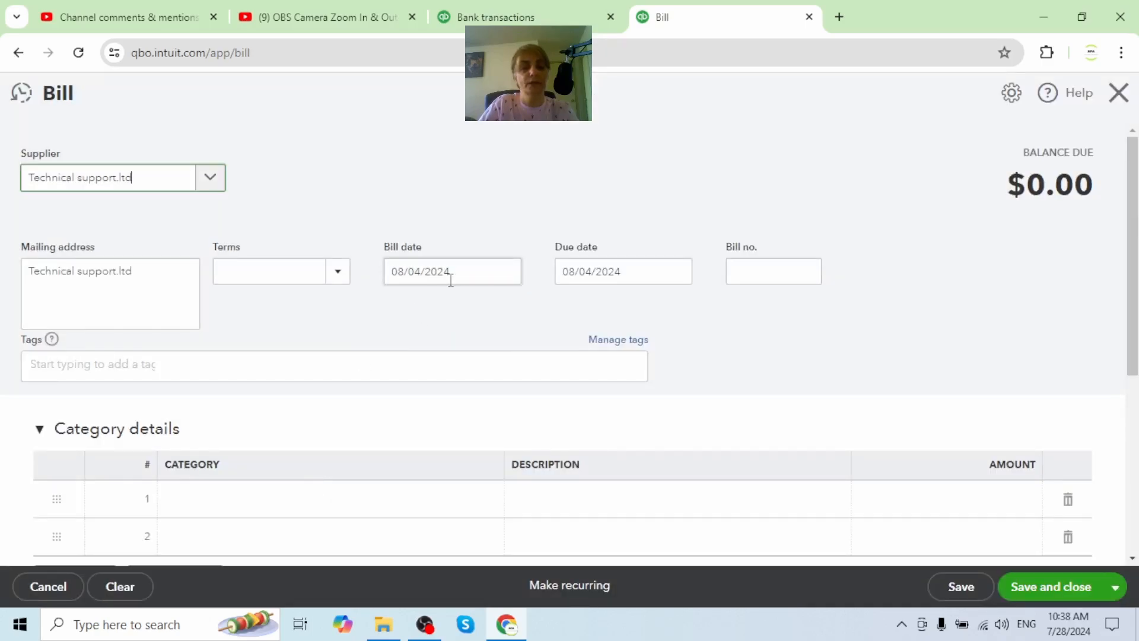
# Step: Find the $72.13 Online Banking Transfer dated 25/04/2024 in the bank transactions, select it and return to the bill
pyautogui.click(508, 274)
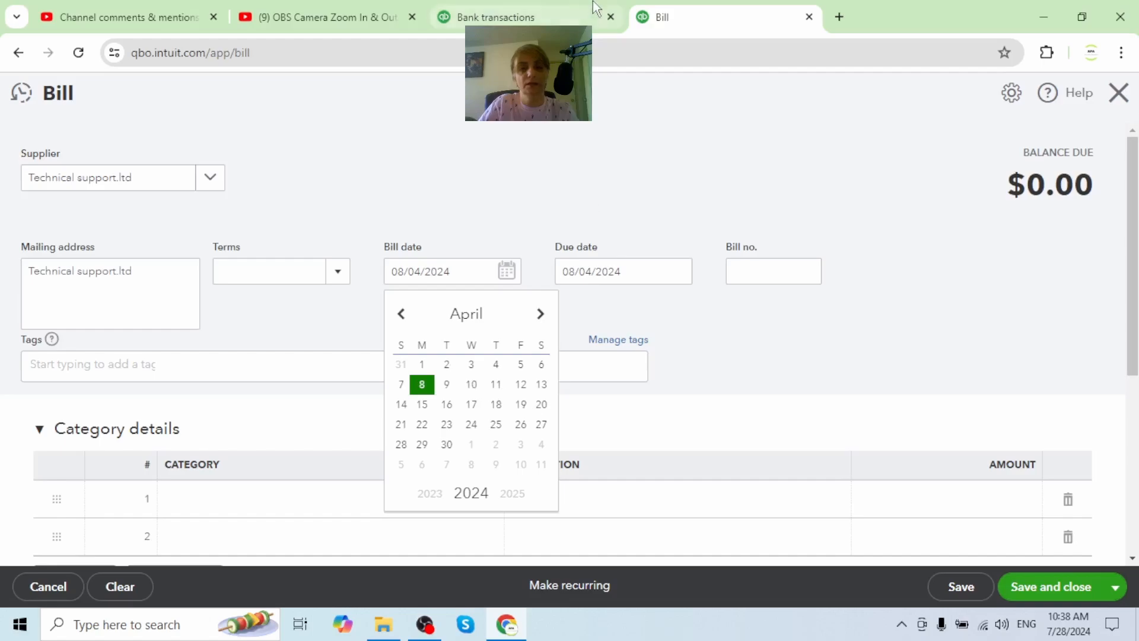
pyautogui.click(513, 21)
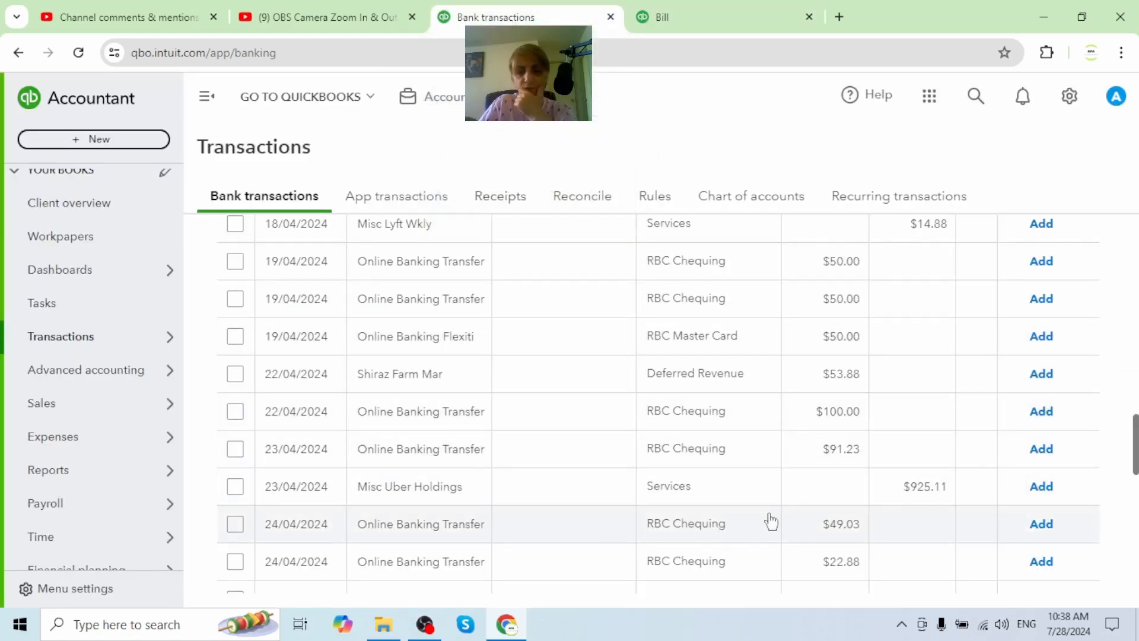
pyautogui.scroll(-5, 770, 521)
pyautogui.scroll(-7, 770, 522)
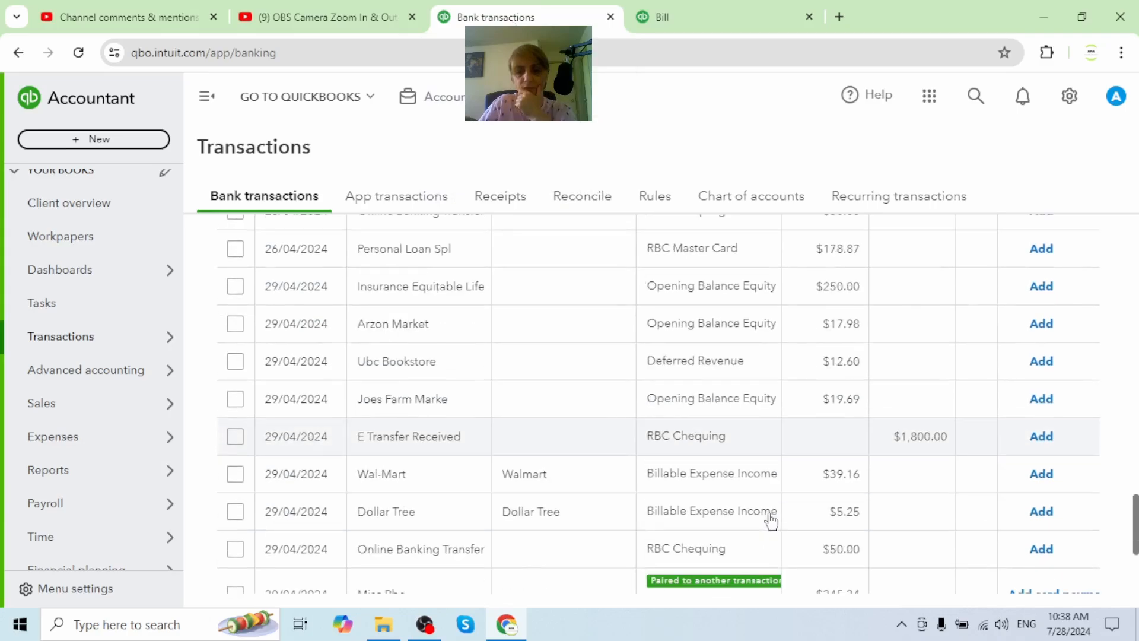
pyautogui.scroll(10, 770, 522)
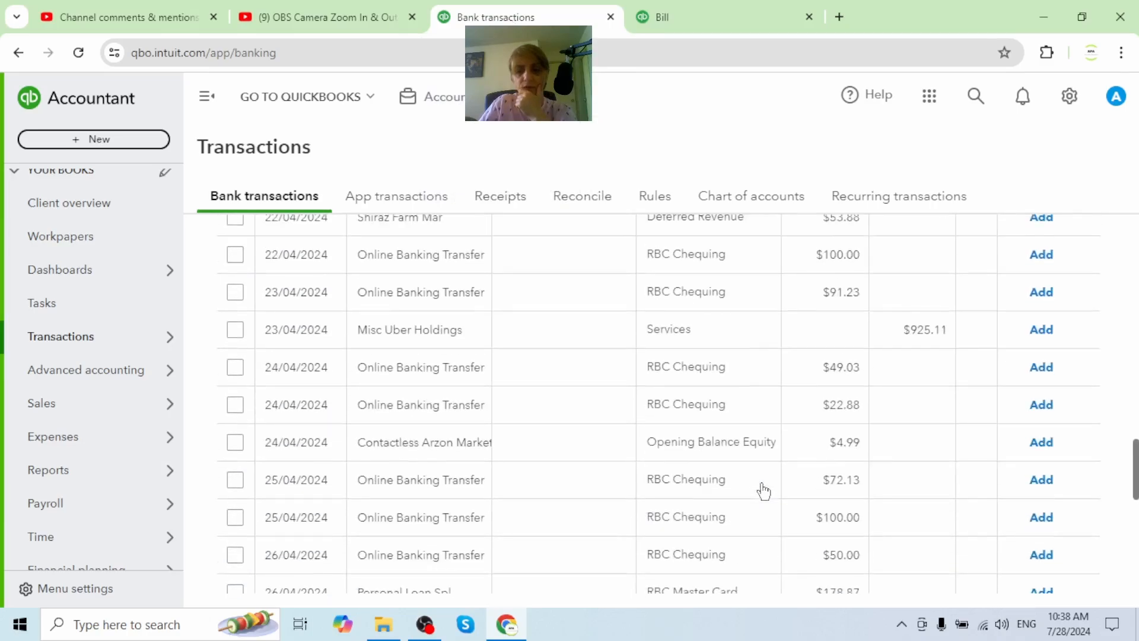
pyautogui.click(238, 482)
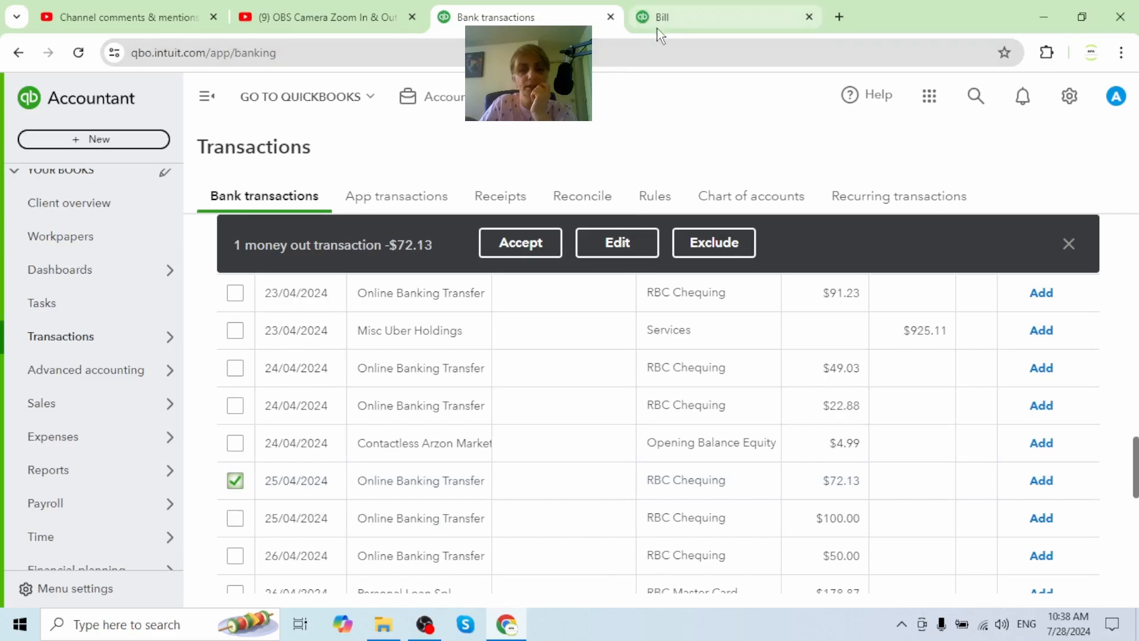
pyautogui.click(686, 30)
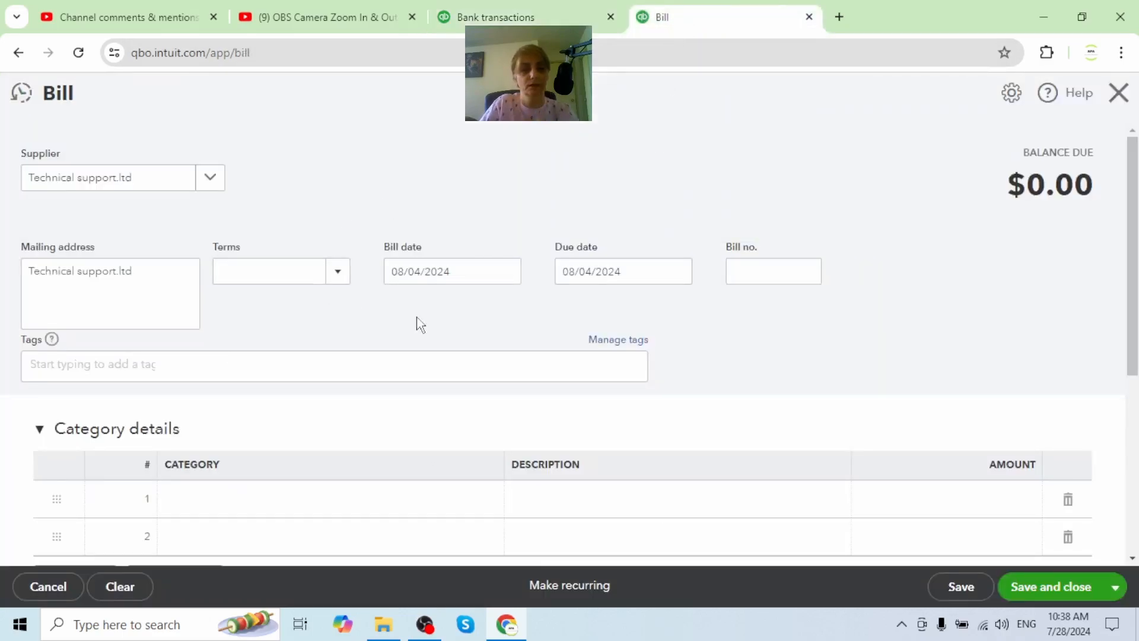
# Step: Fill in the bill header with bill date 25/03/2024, bill number 854 and terms Net 30
pyautogui.click(508, 274)
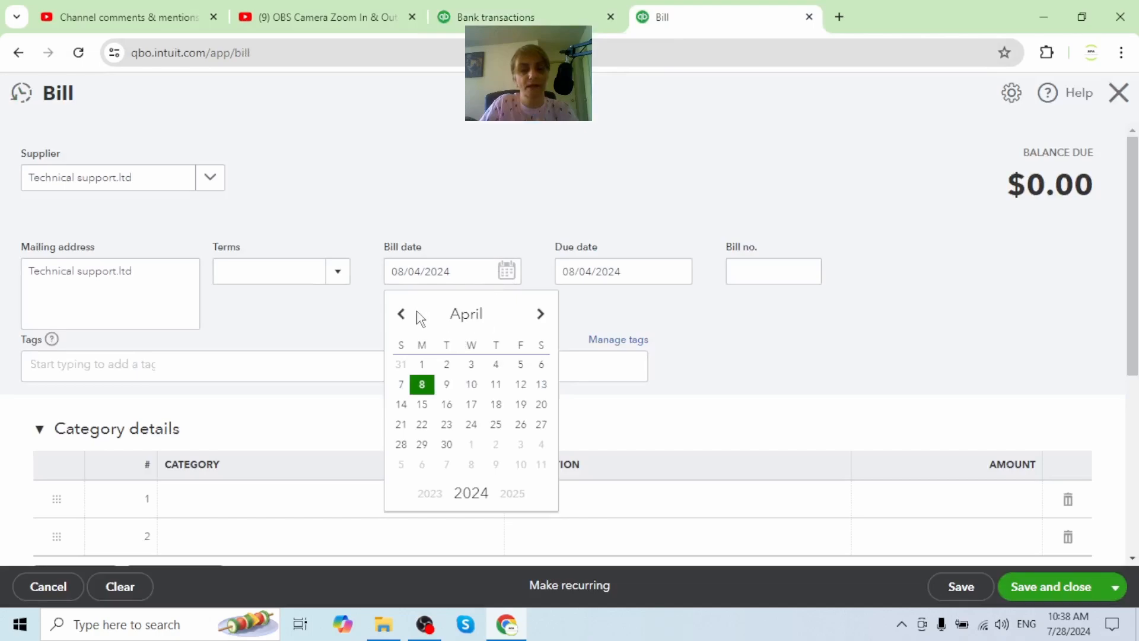
pyautogui.click(401, 315)
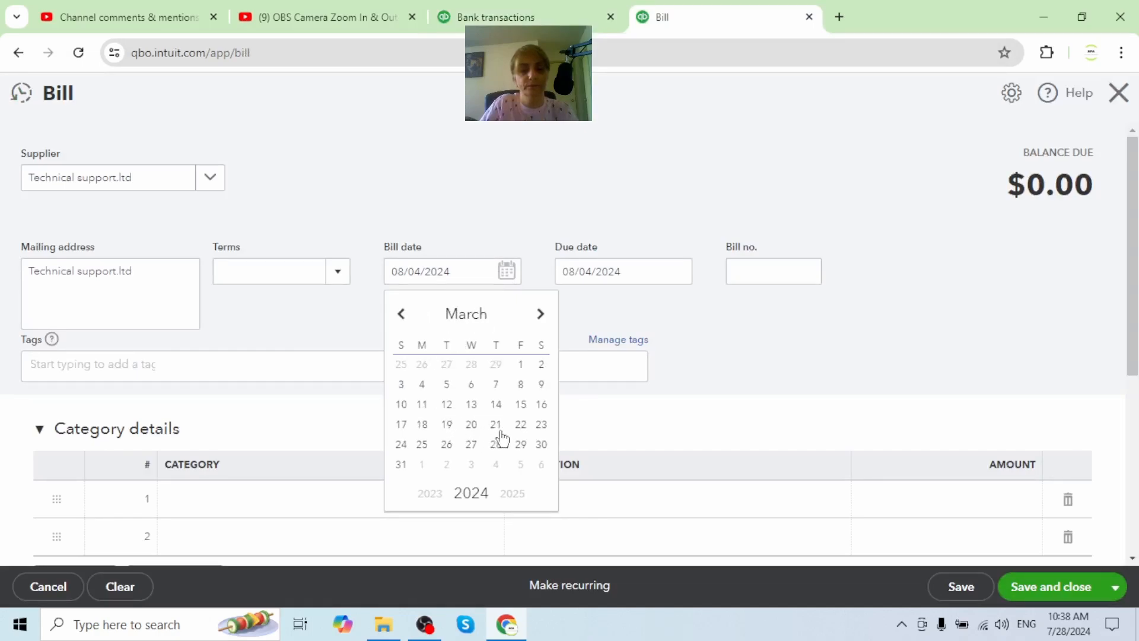
pyautogui.click(421, 444)
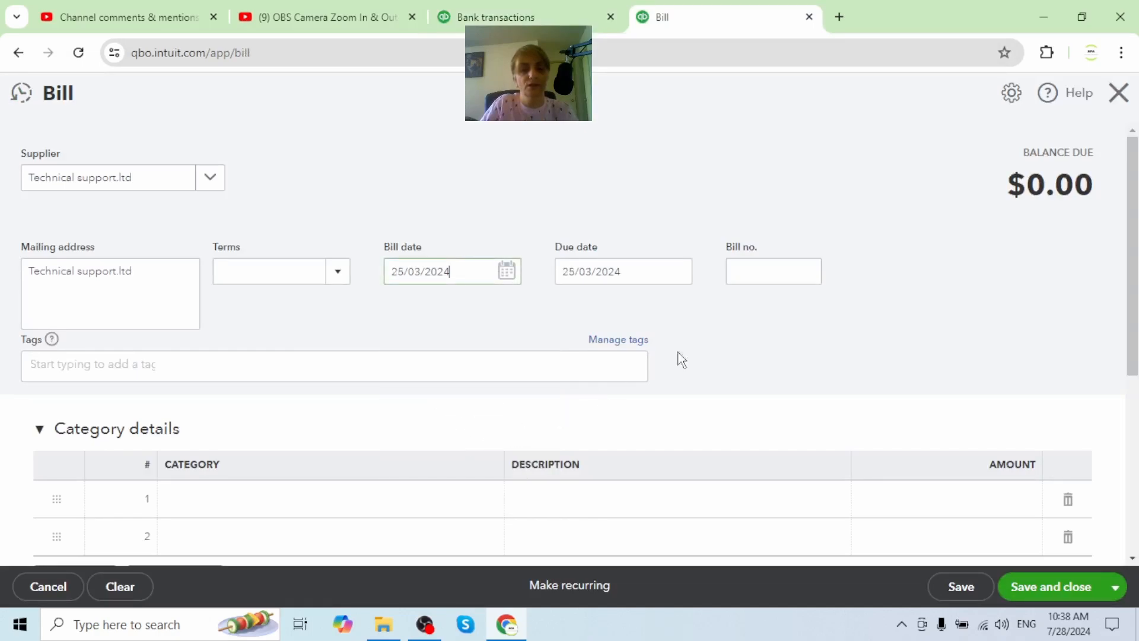
pyautogui.click(764, 274)
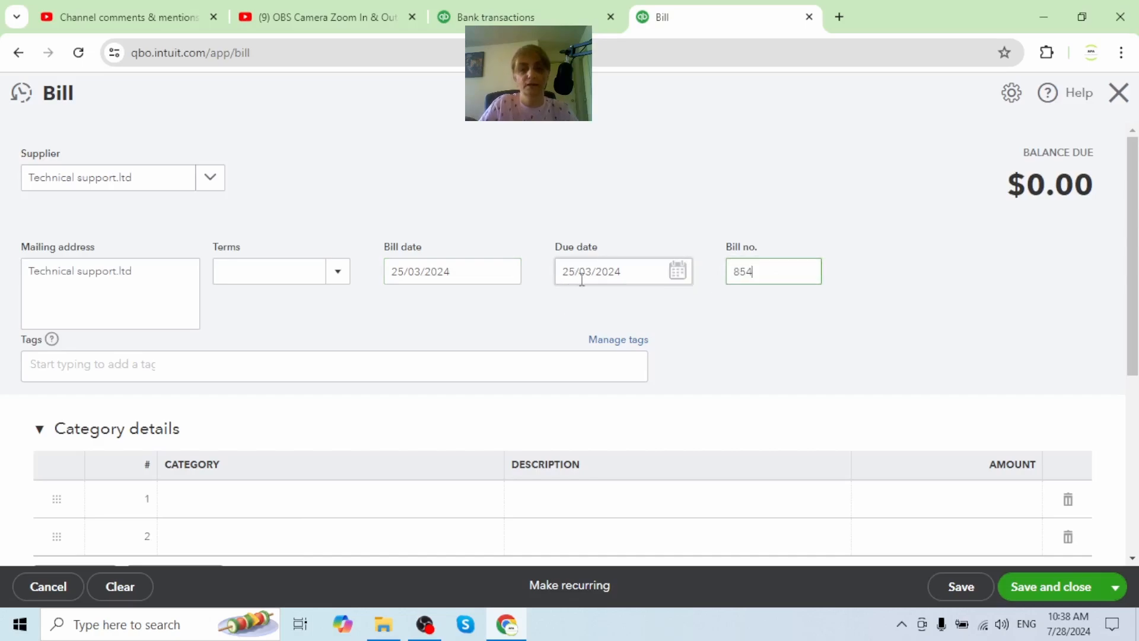
pyautogui.click(334, 277)
pyautogui.click(260, 395)
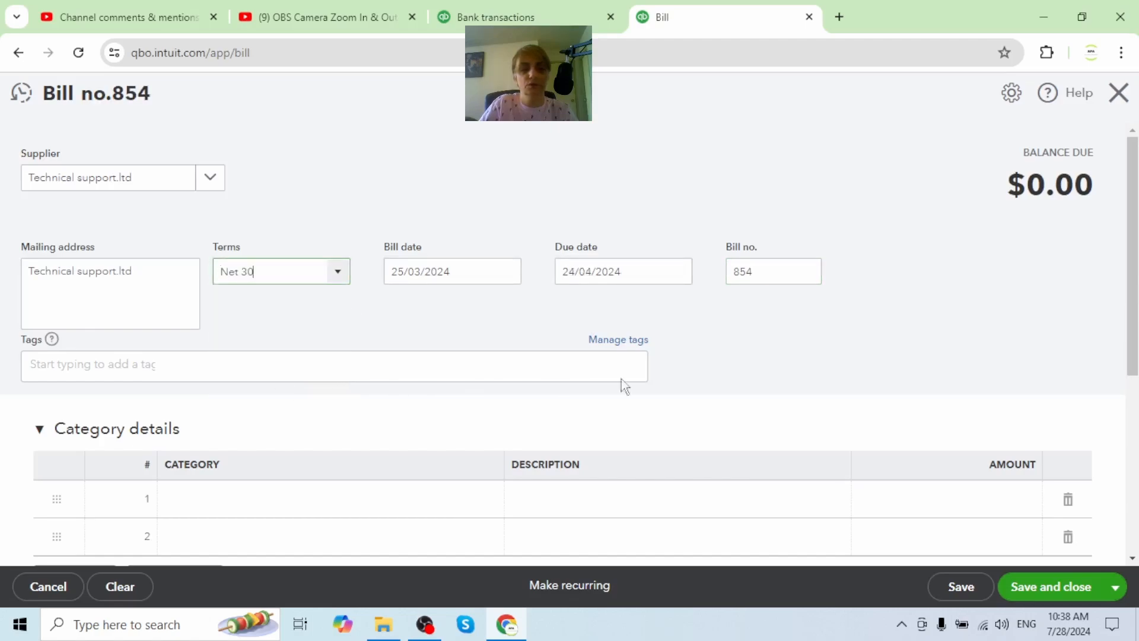
# Step: Change the bill date to 26/03/2024
pyautogui.click(506, 271)
pyautogui.click(401, 444)
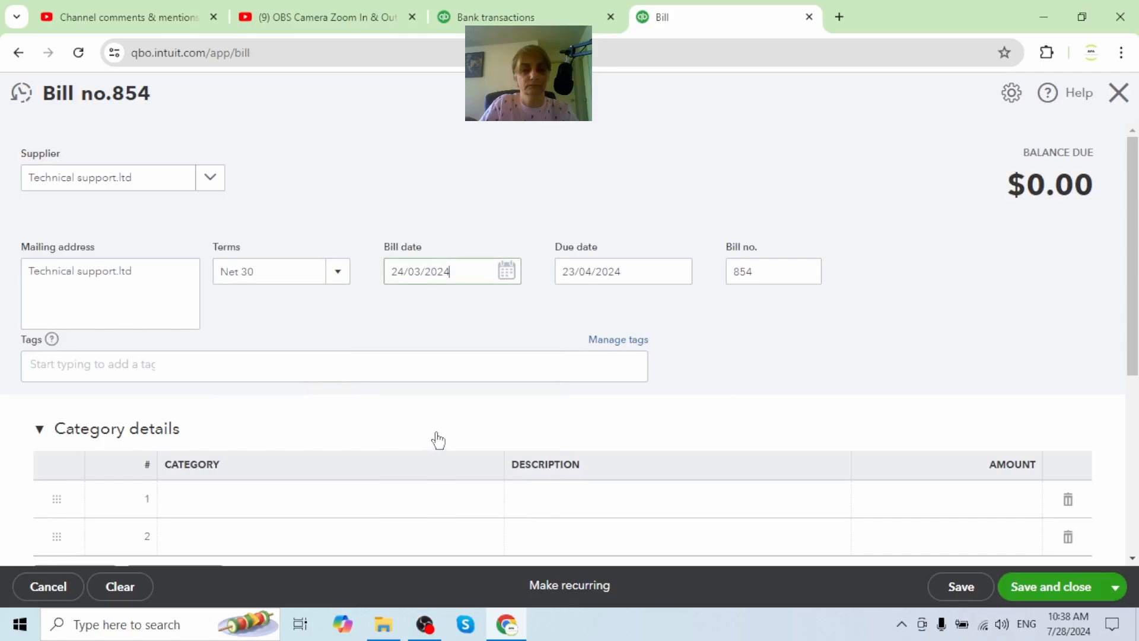
pyautogui.click(506, 273)
pyautogui.click(446, 445)
# Step: Assign the first category line to Consulting Services with the description "Techinical Support"
pyautogui.scroll(-2, 665, 394)
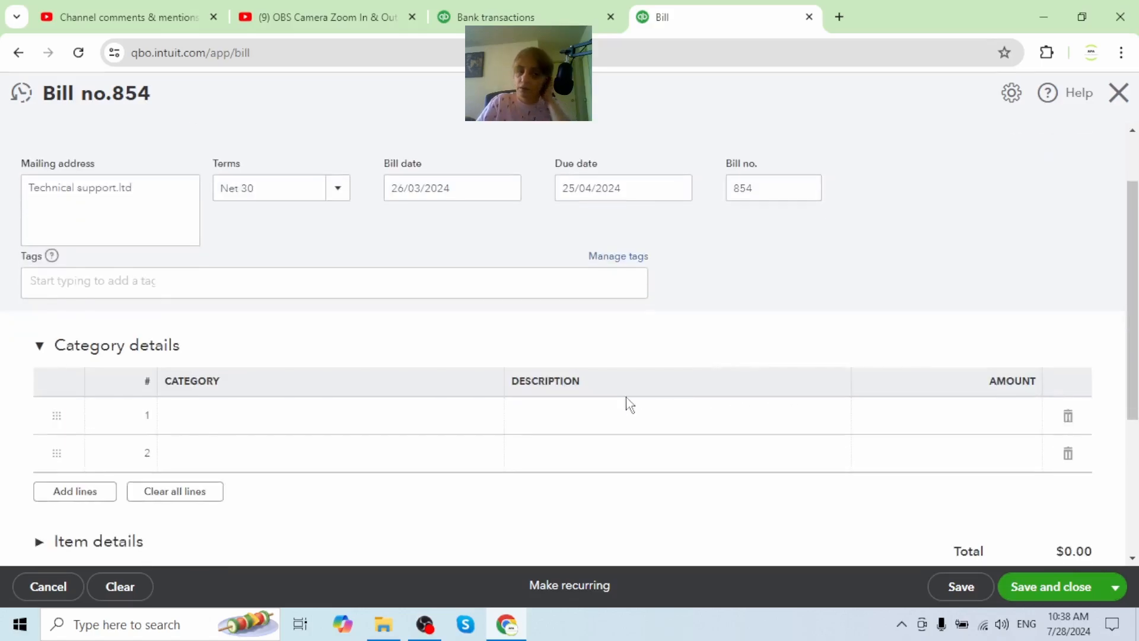
pyautogui.click(280, 426)
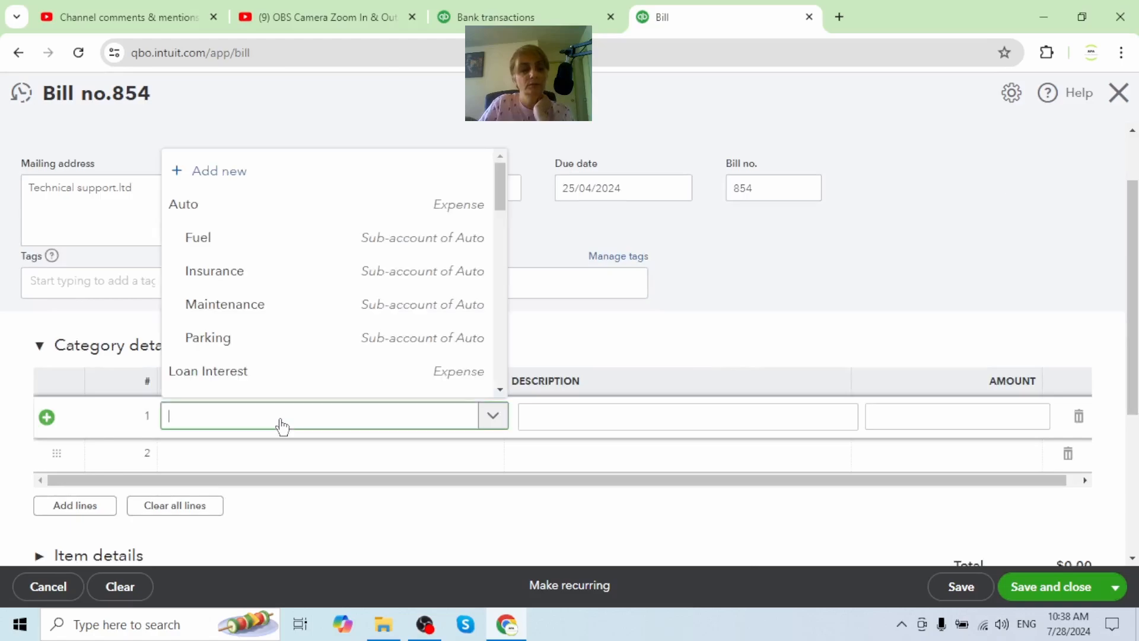
pyautogui.write('consu')
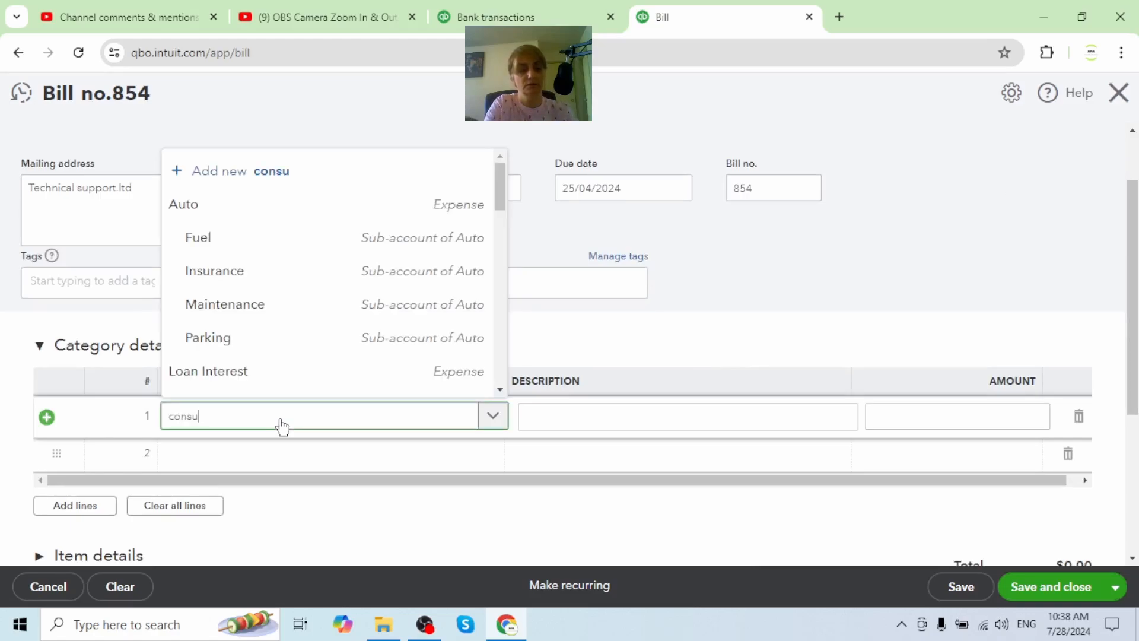
pyautogui.write('lting')
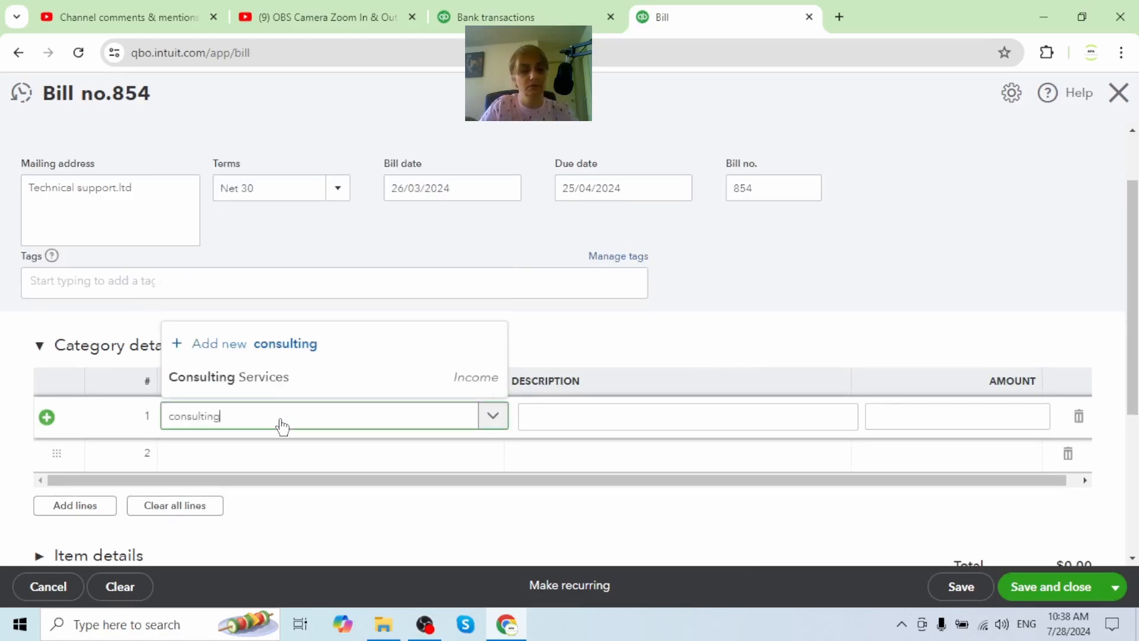
pyautogui.click(290, 386)
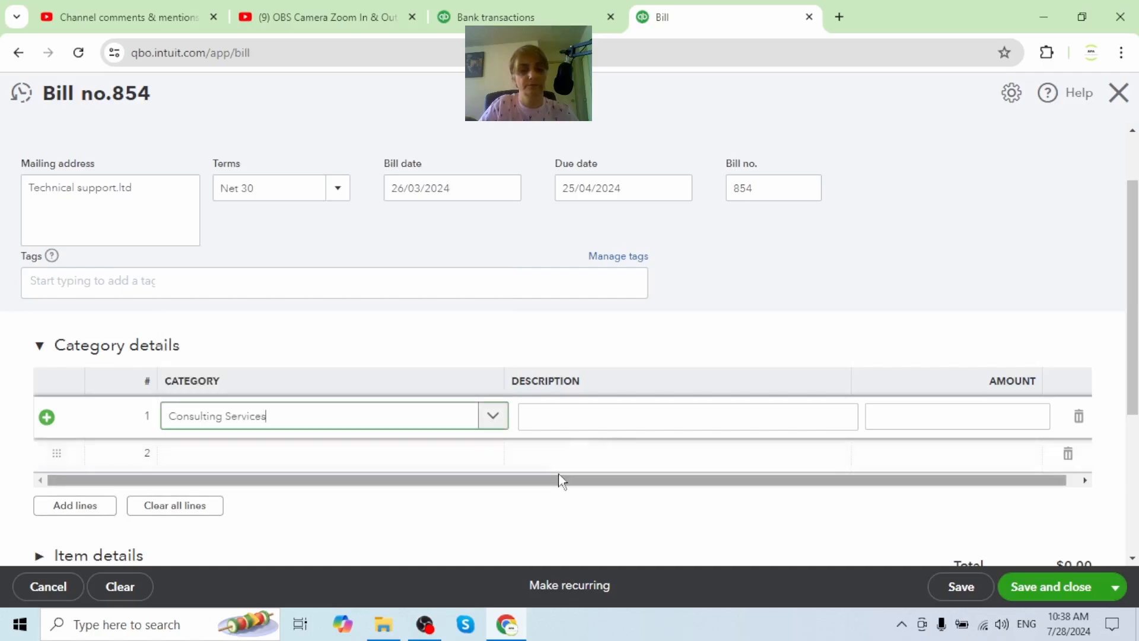
pyautogui.click(606, 419)
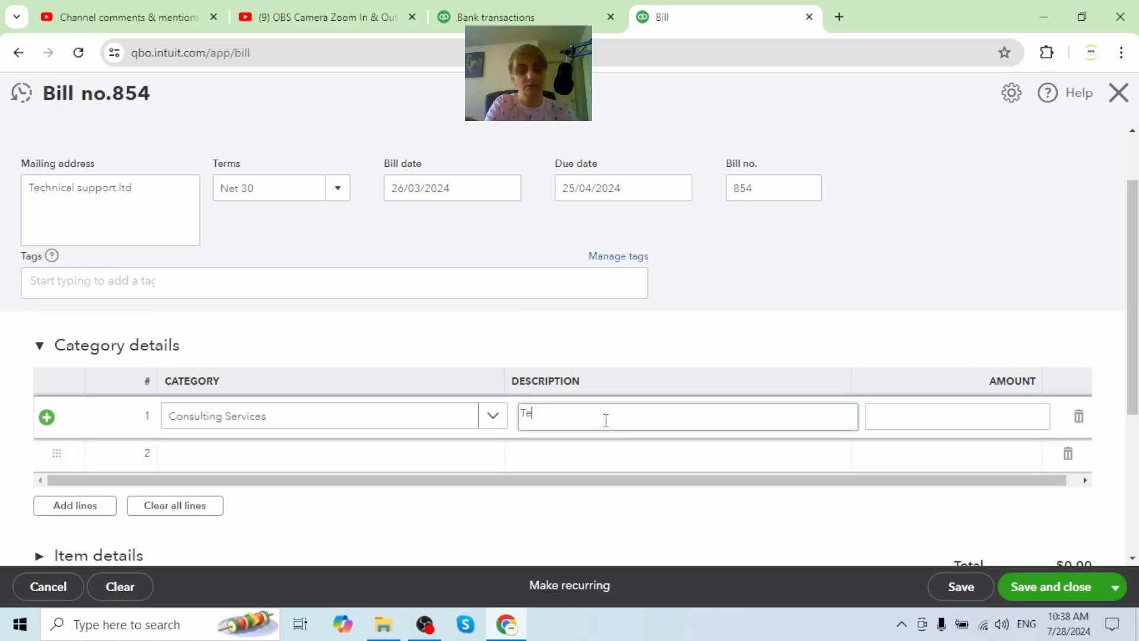
pyautogui.write('Techinica')
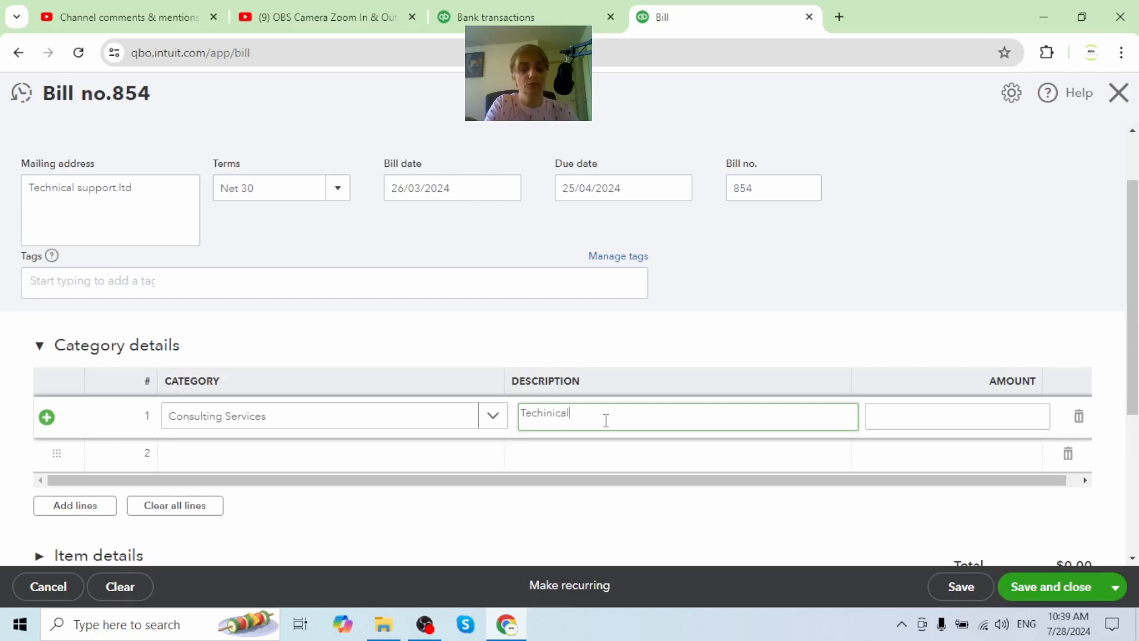
pyautogui.write('l')
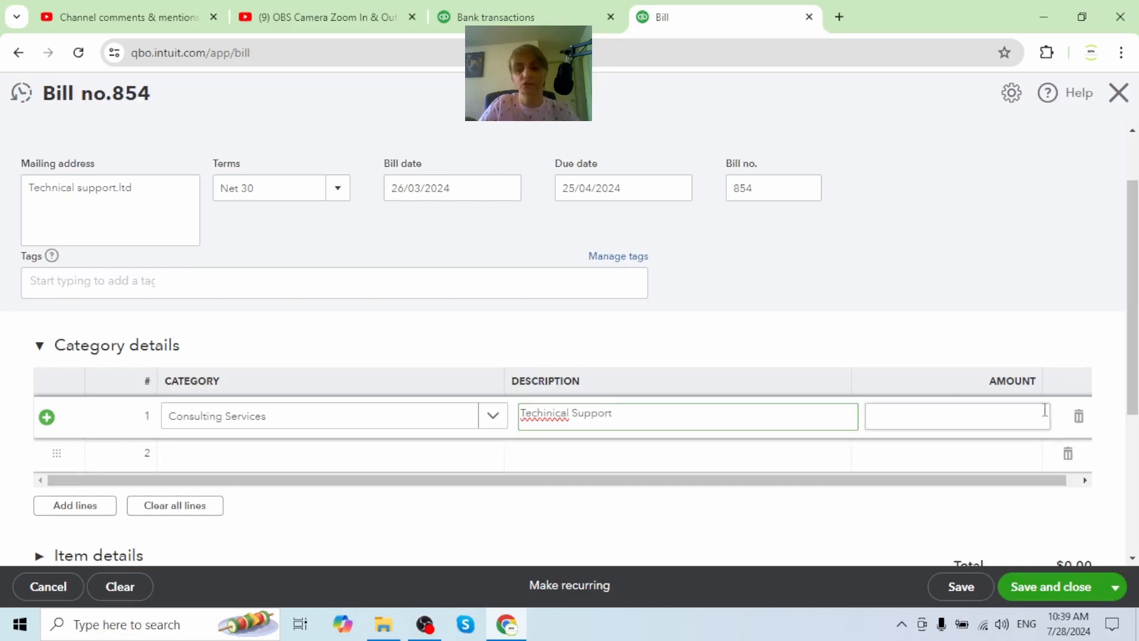
# Step: Set the line amount to 72.13 and check it against the selected bank transaction
pyautogui.click(1016, 423)
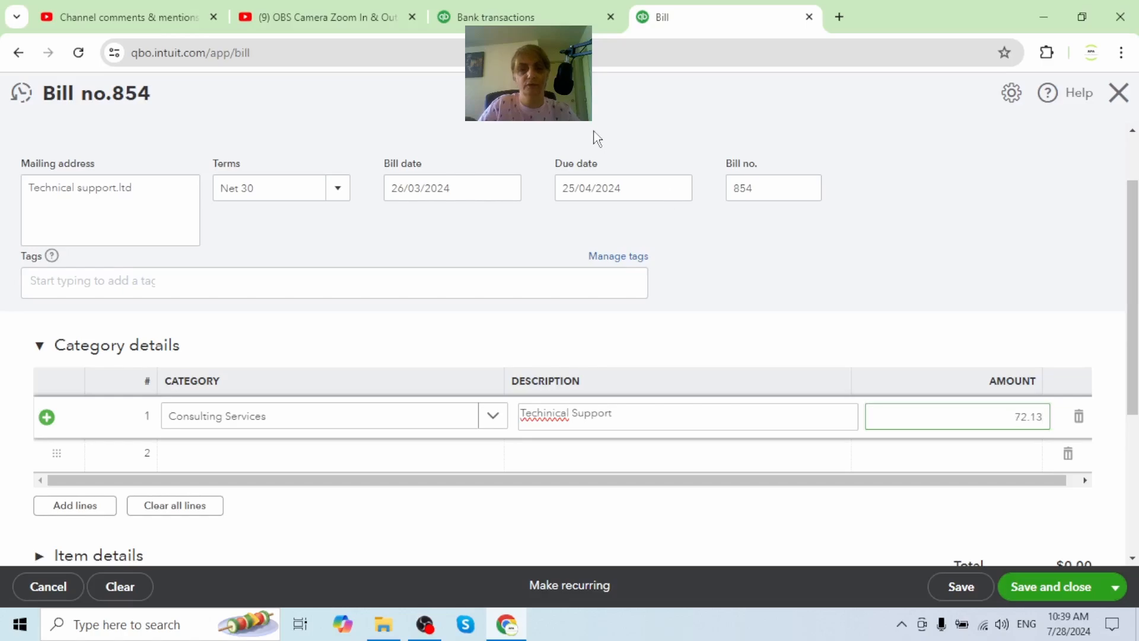
pyautogui.click(532, 19)
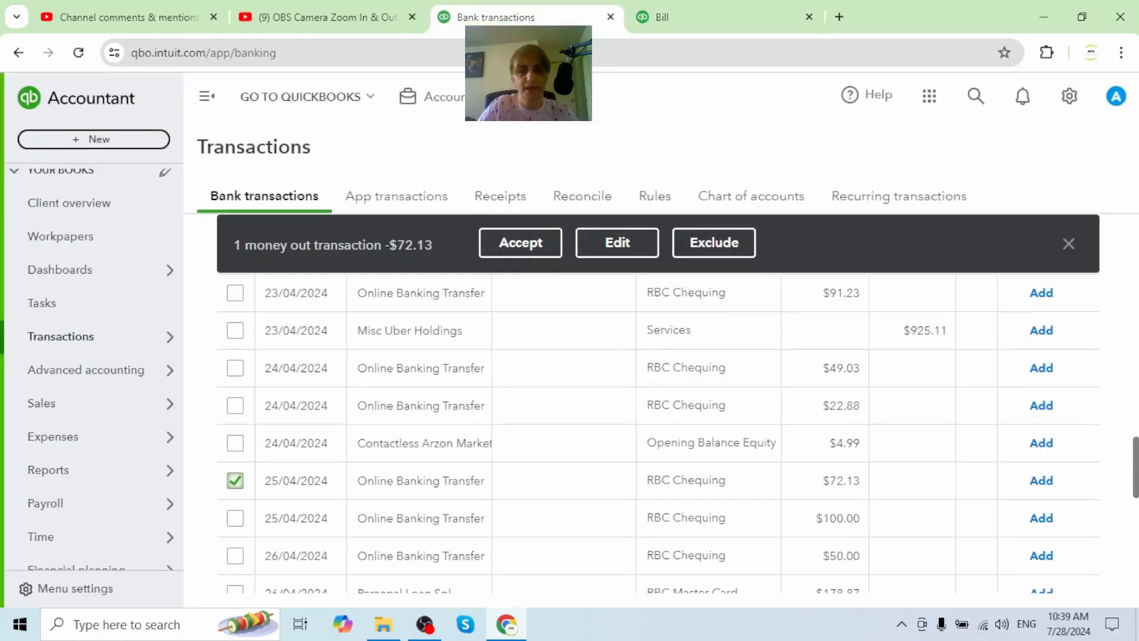
pyautogui.click(724, 27)
# Step: Add a memo beginning with "March 2" to the bill, and save and close the bill
pyautogui.scroll(-5, 778, 521)
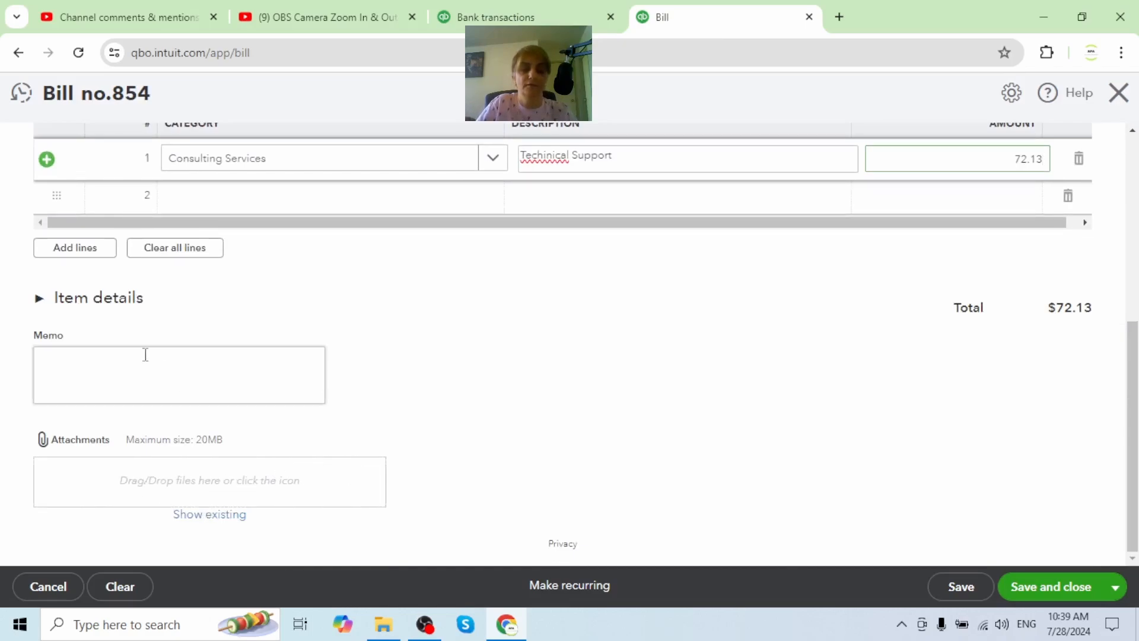
pyautogui.click(102, 367)
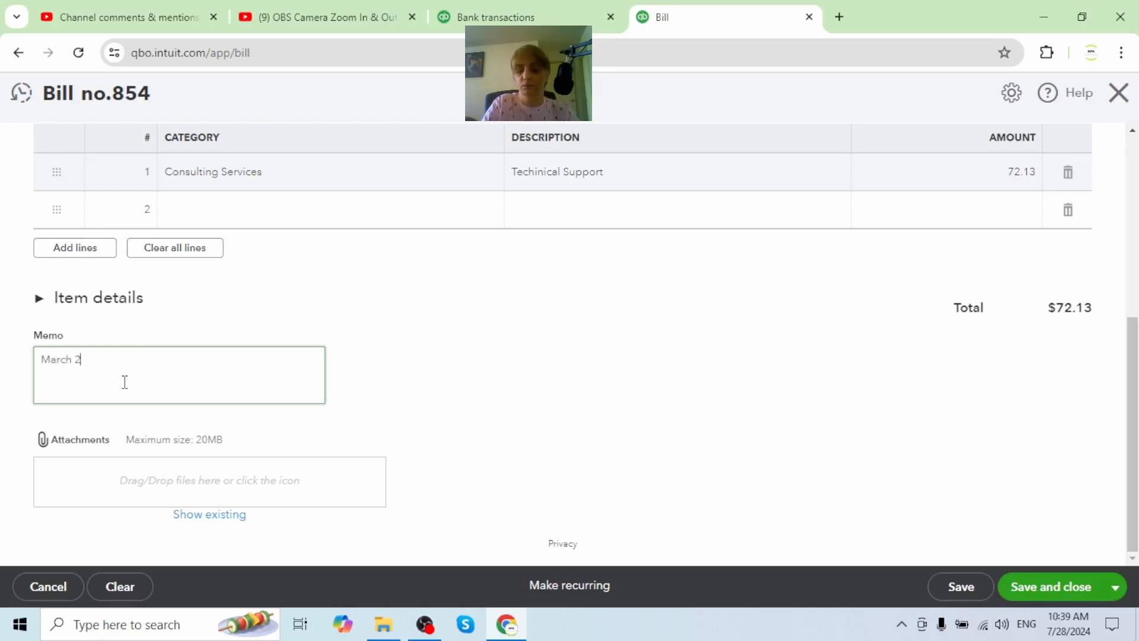
pyautogui.click(385, 231)
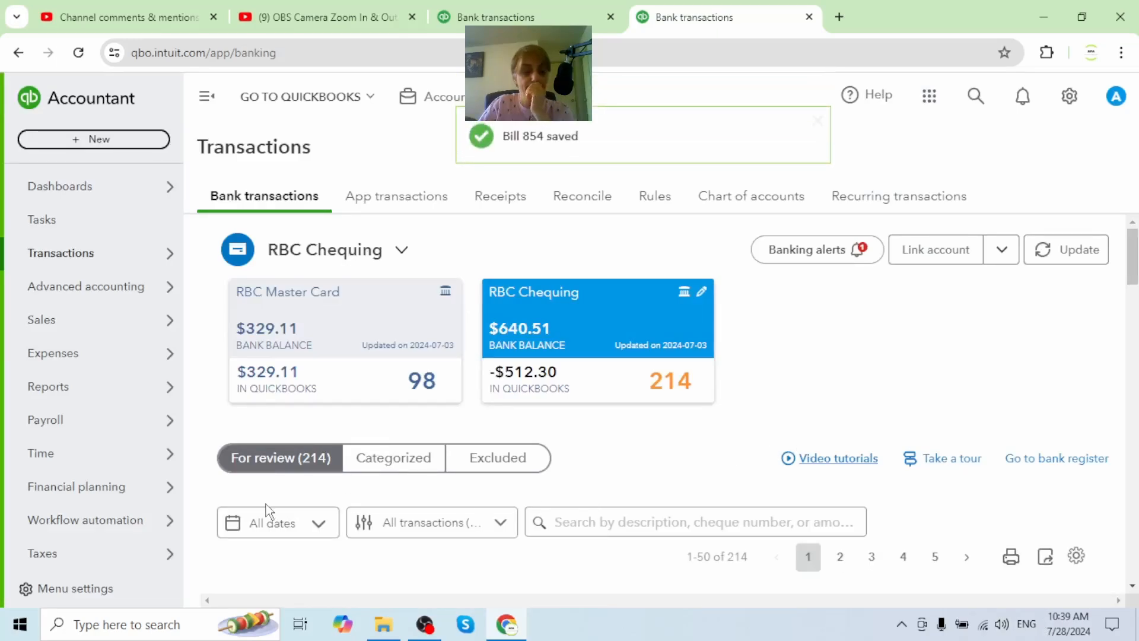
# Step: Reopen Bill 854 for Technical support.ltd from the recent transactions
pyautogui.click(977, 96)
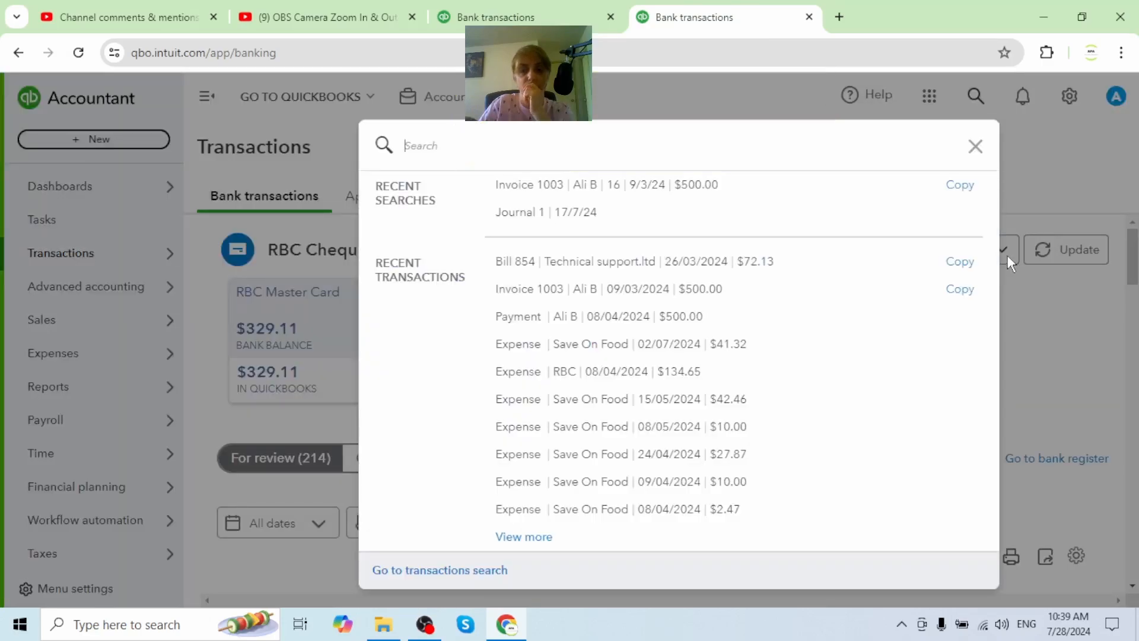
pyautogui.click(655, 266)
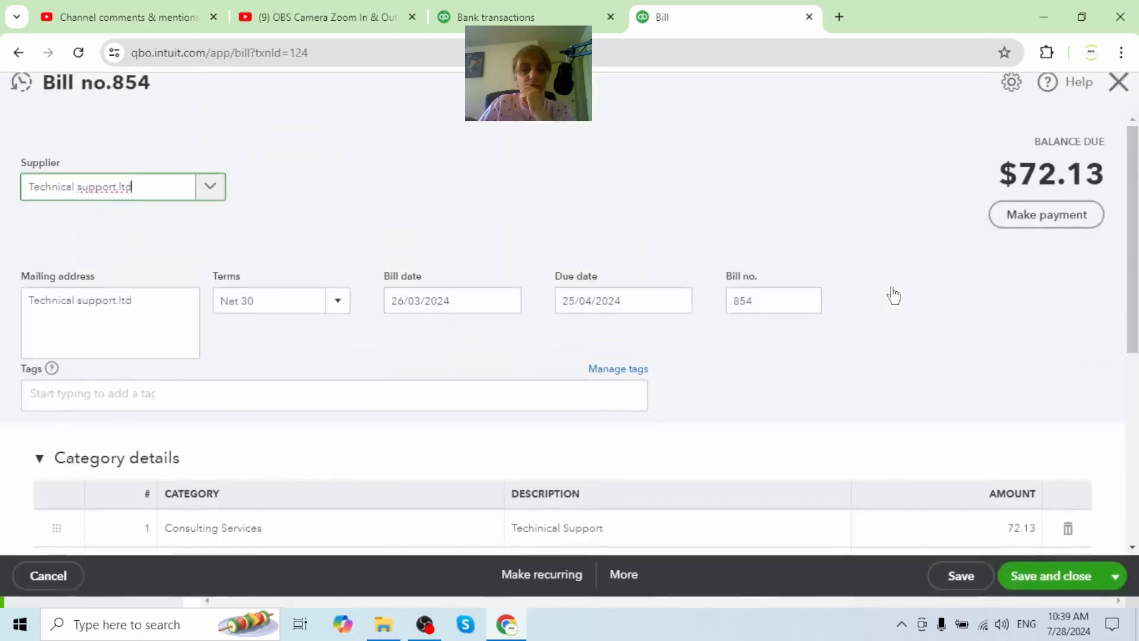
# Step: Start a payment for the Technical support.ltd bill and set the payment date to 24/04/2024
pyautogui.click(1027, 231)
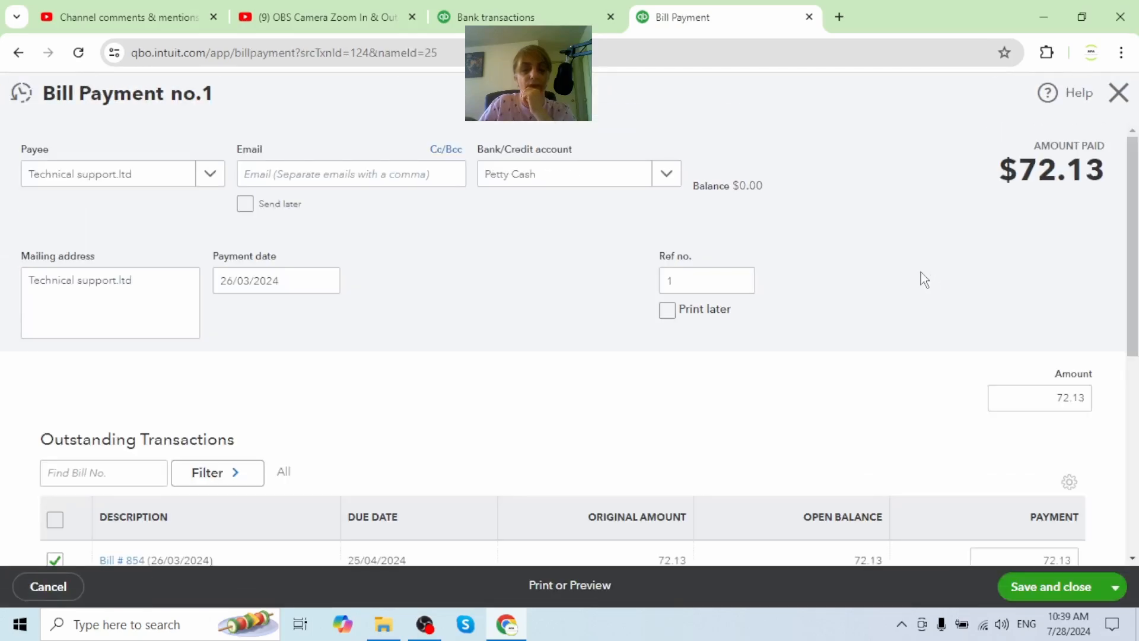
pyautogui.click(326, 280)
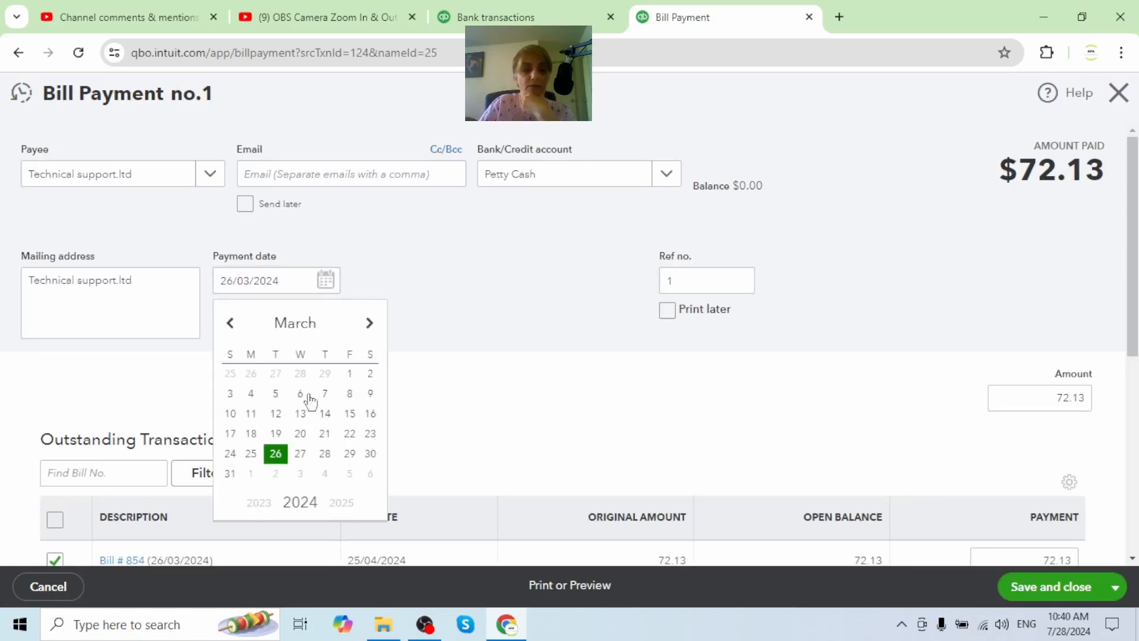
pyautogui.click(370, 324)
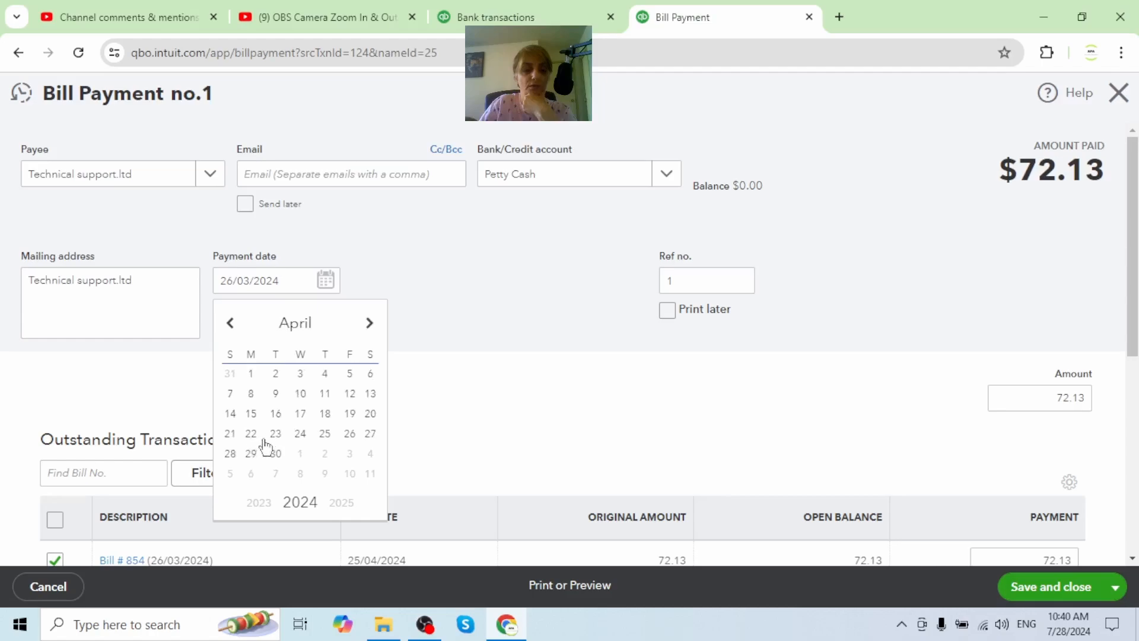
pyautogui.click(300, 436)
pyautogui.scroll(-5, 553, 379)
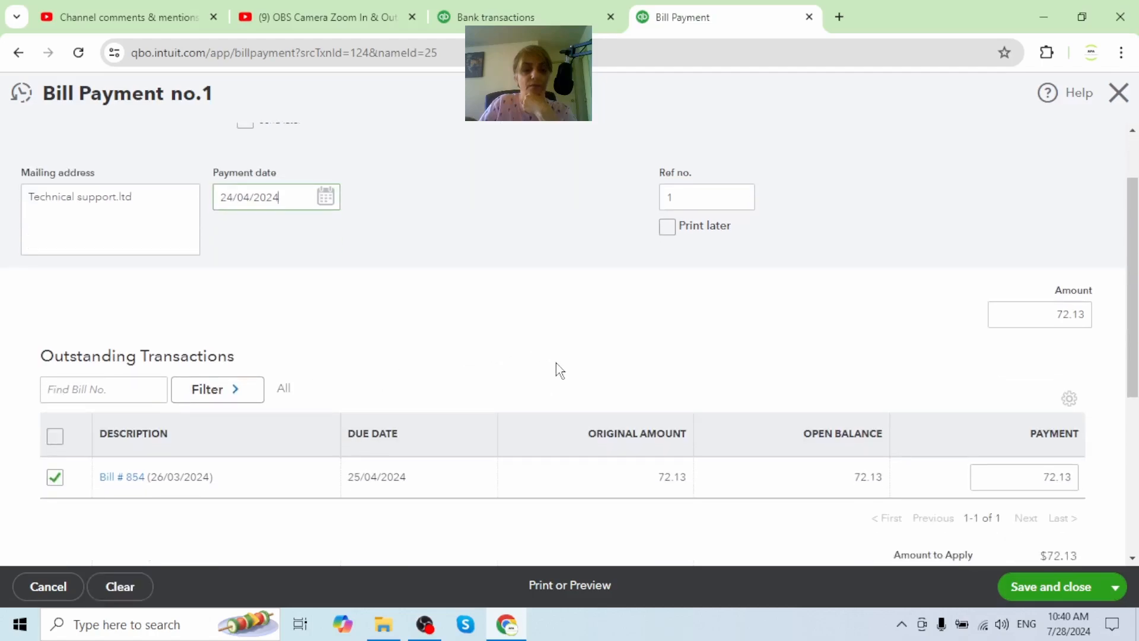
pyautogui.scroll(-1, 860, 445)
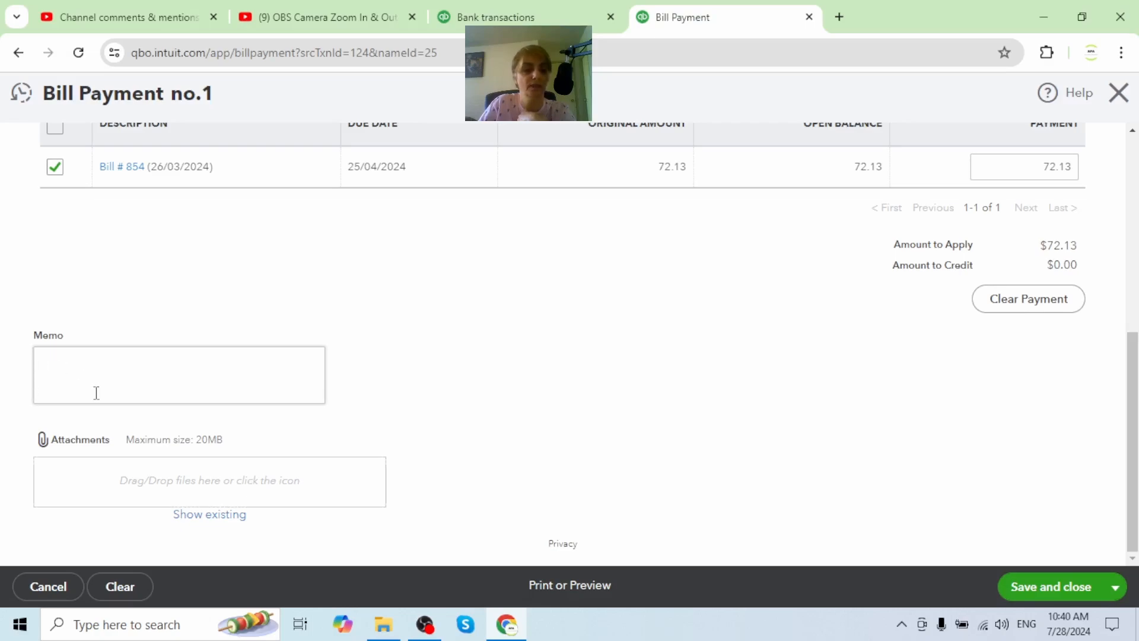
# Step: Enter the memo "Paid via e-transfer" with a receipt number on the bill payment, and save and close it
pyautogui.click(64, 368)
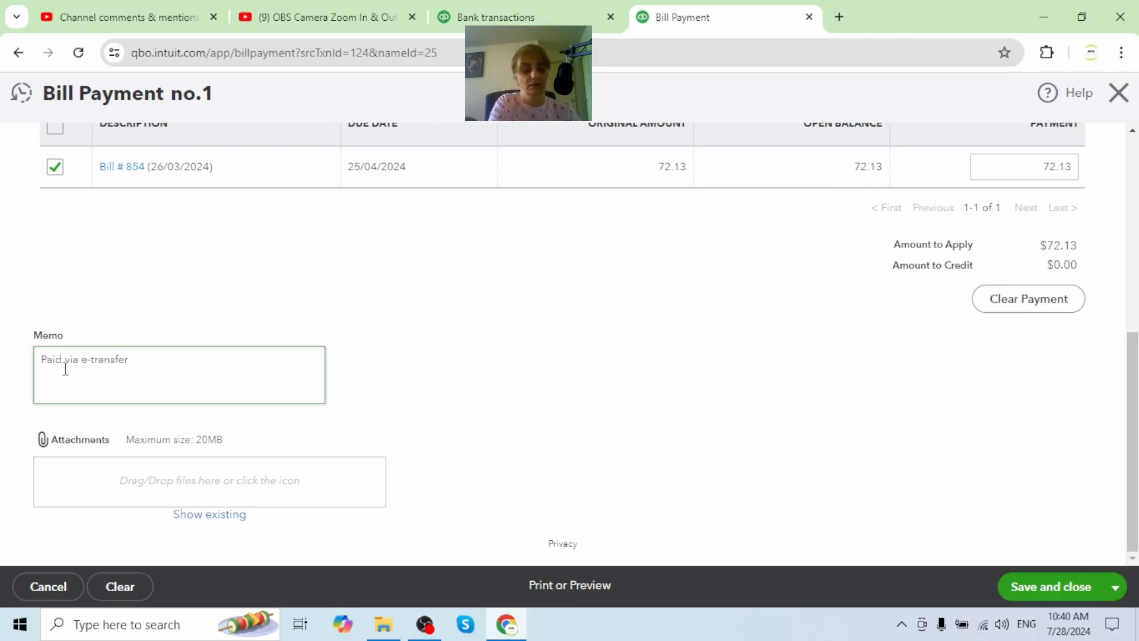
pyautogui.write('q')
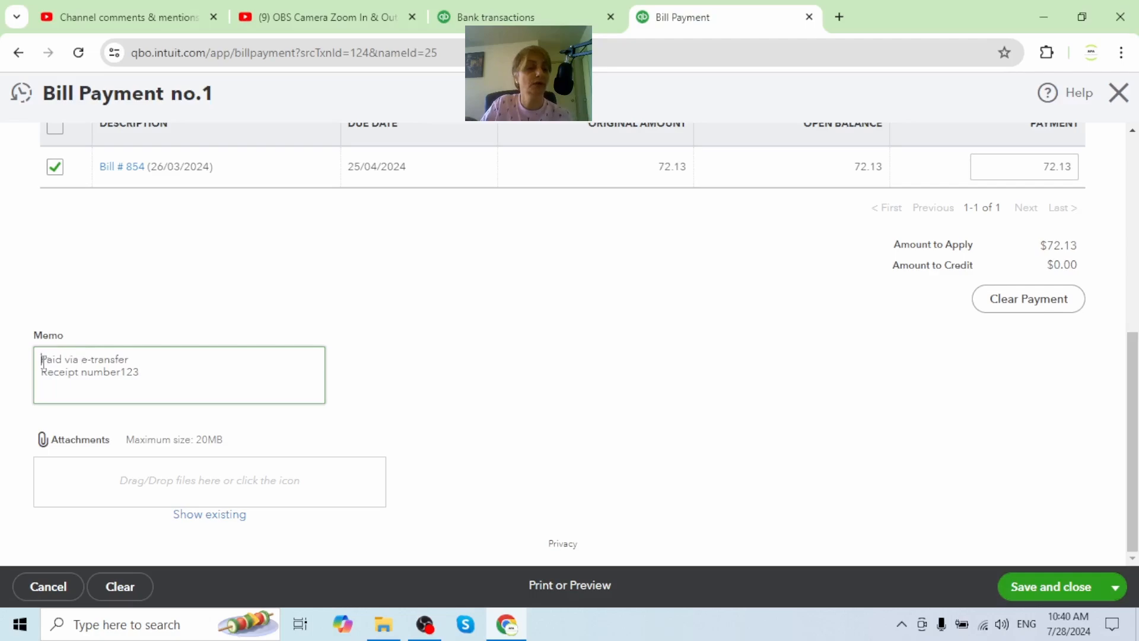
pyautogui.moveTo(42, 360); pyautogui.dragTo(122, 366)
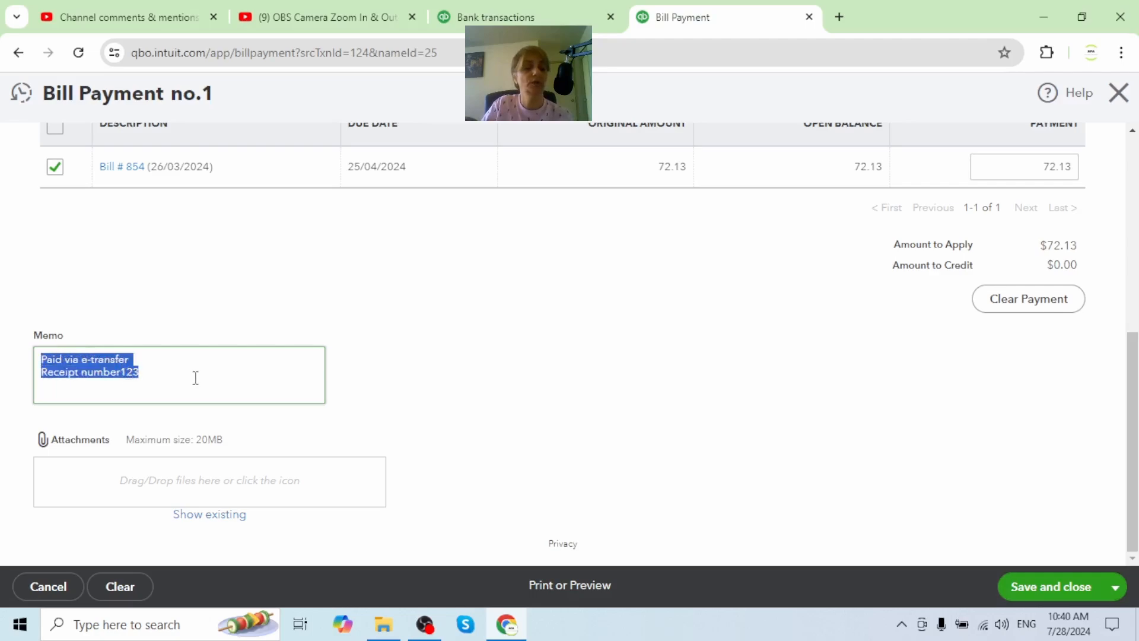
pyautogui.click(422, 333)
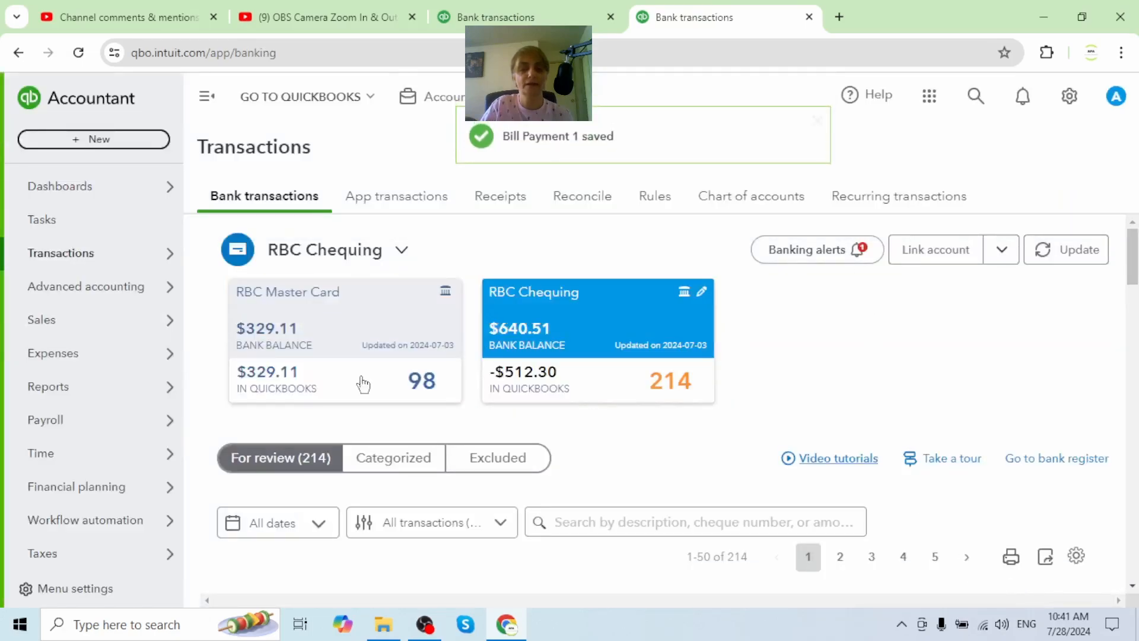
# Step: Look through the RBC Chequing transactions for review in both open browser tabs for the $72.13 transfer
pyautogui.moveTo(122, 356)
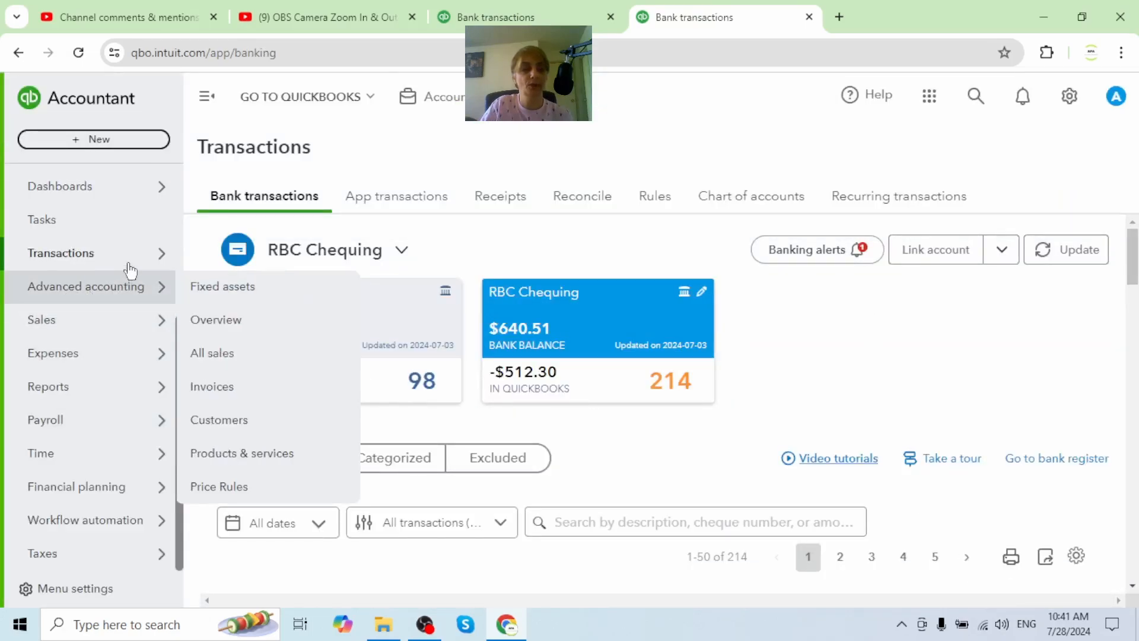
pyautogui.moveTo(170, 257)
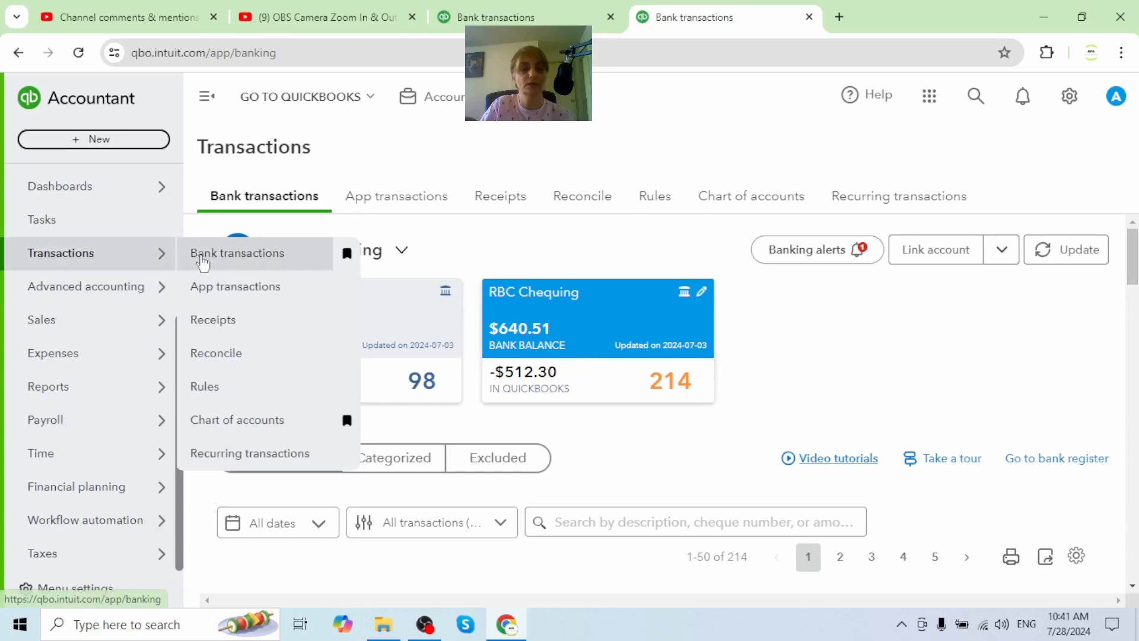
pyautogui.scroll(-4, 807, 451)
pyautogui.scroll(-10, 806, 449)
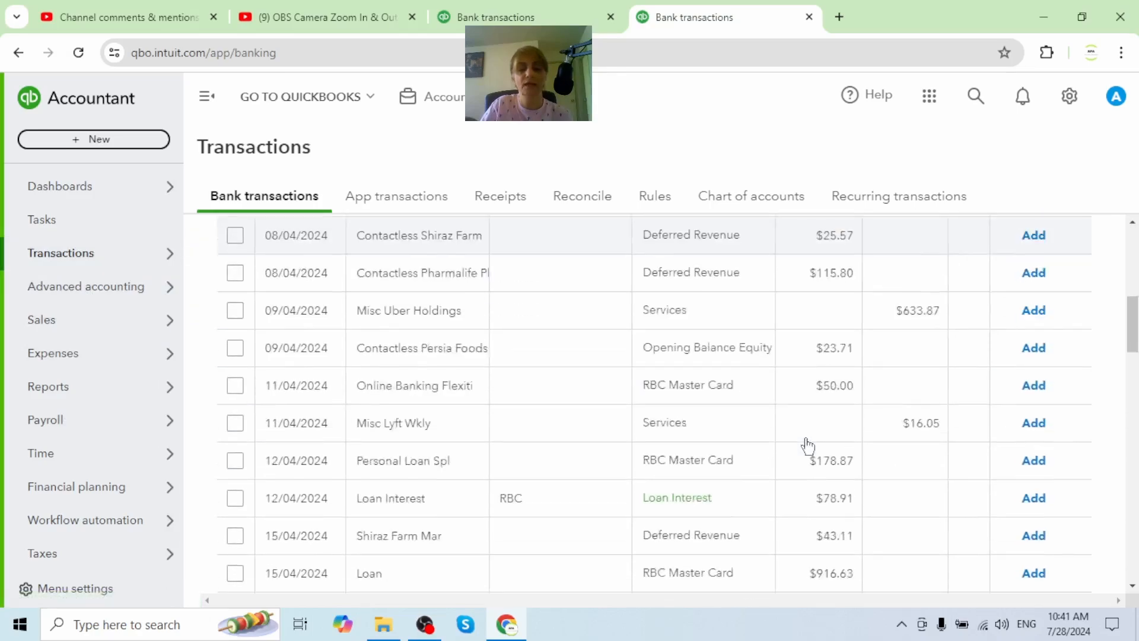
pyautogui.scroll(-4, 806, 445)
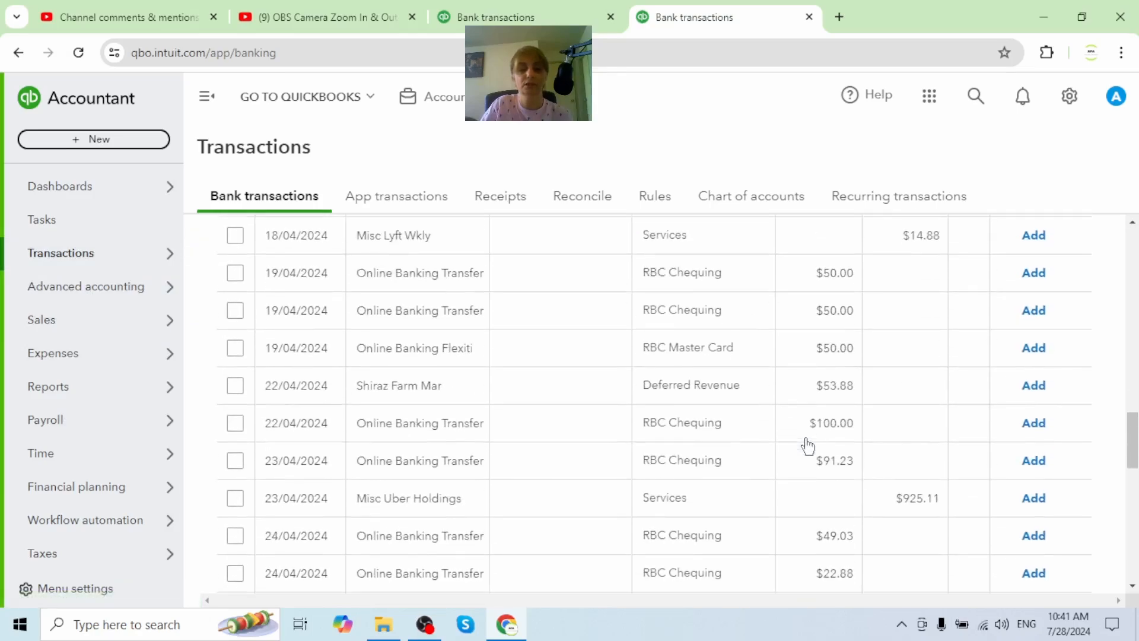
pyautogui.hotkey('ctrl', 'shift', 'Tab')
pyautogui.scroll(-4, 627, 335)
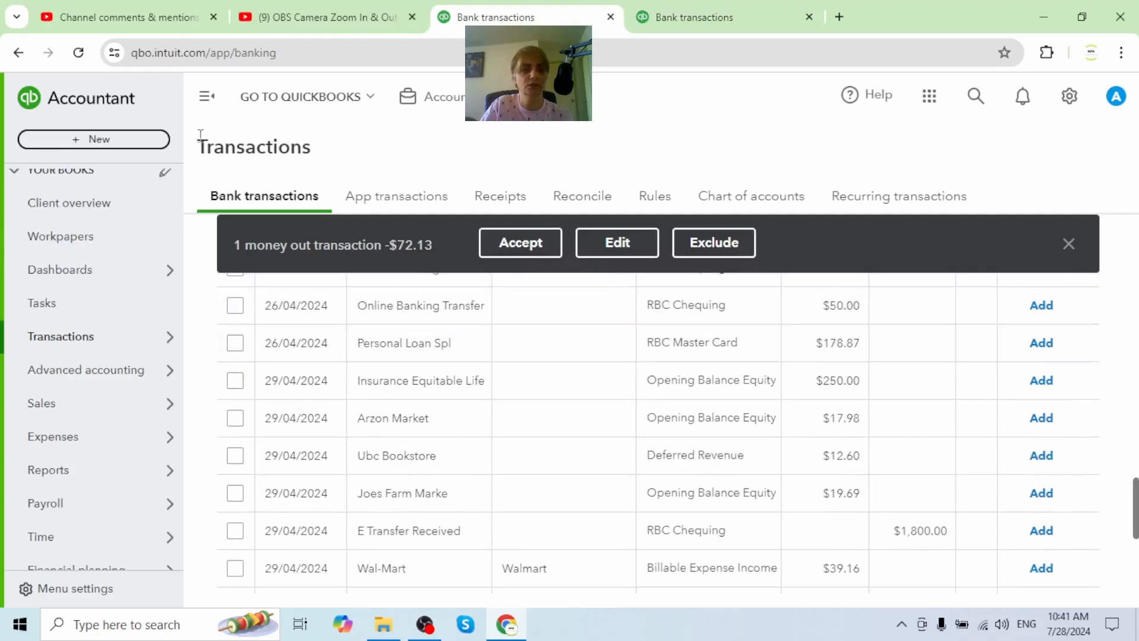
# Step: Reload the bank transactions page and search the RBC Chequing transactions for review for 72.13
pyautogui.click(79, 52)
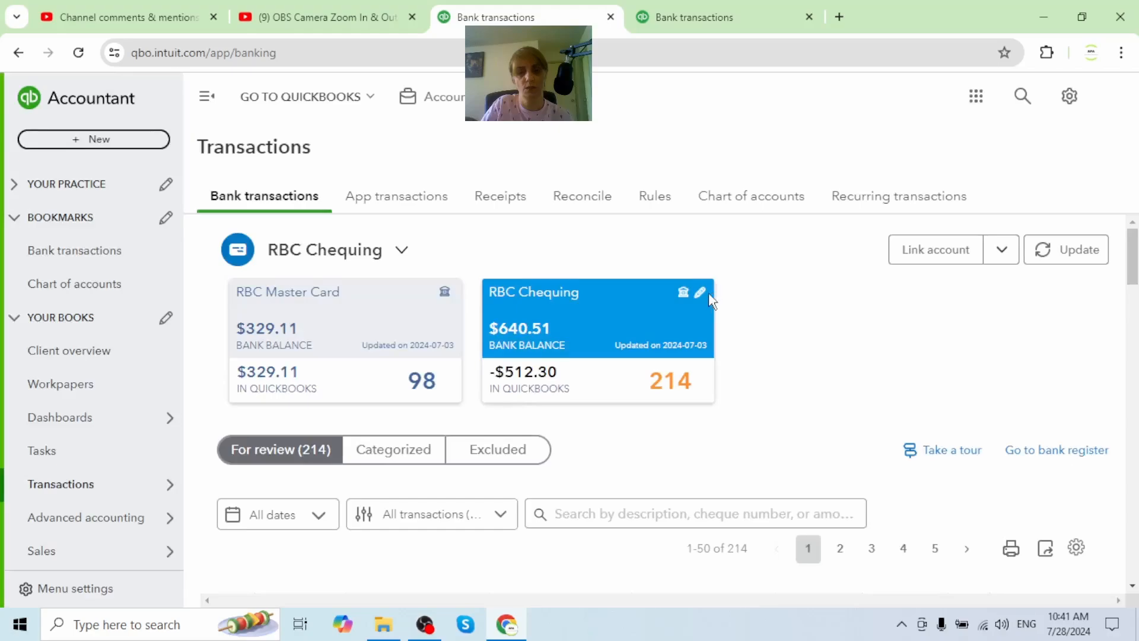
pyautogui.scroll(-15, 712, 302)
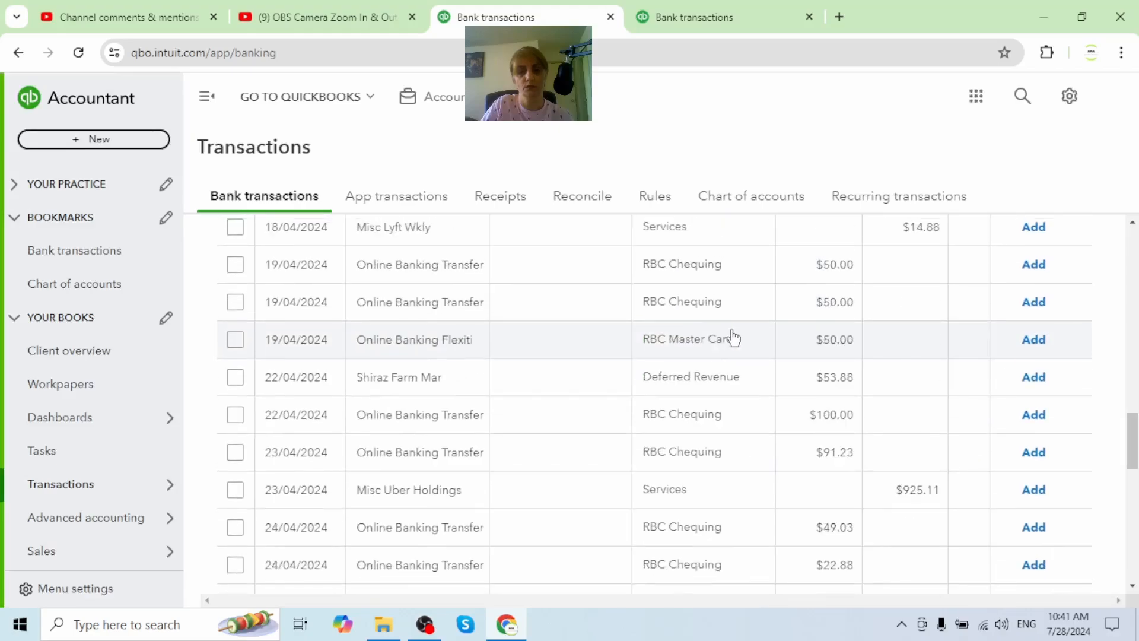
pyautogui.scroll(-12, 736, 337)
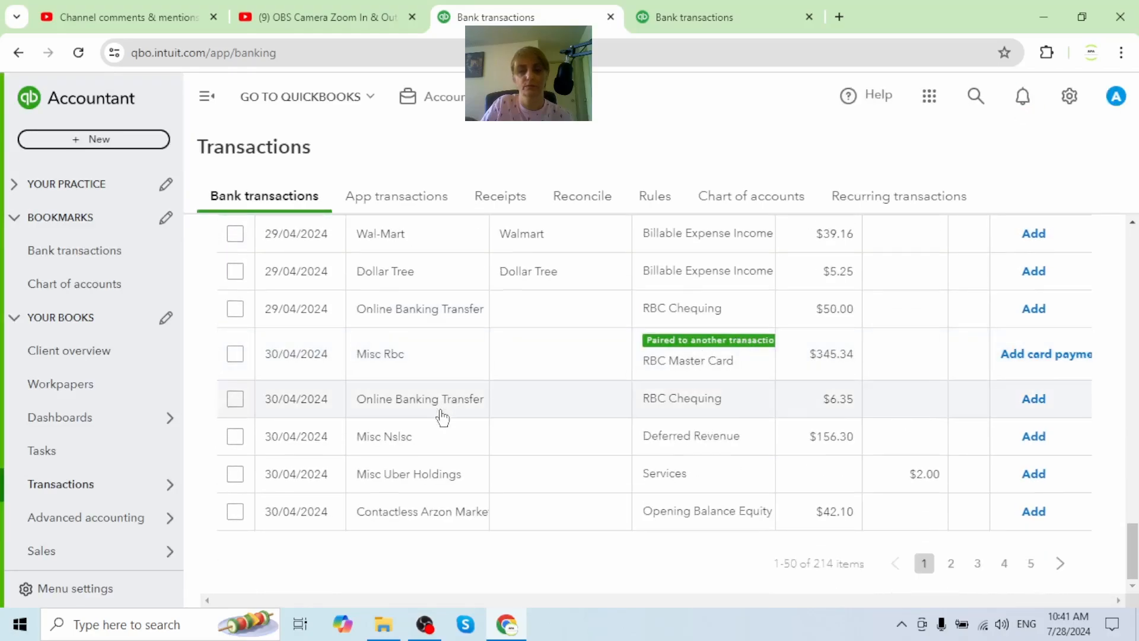
pyautogui.scroll(15, 527, 397)
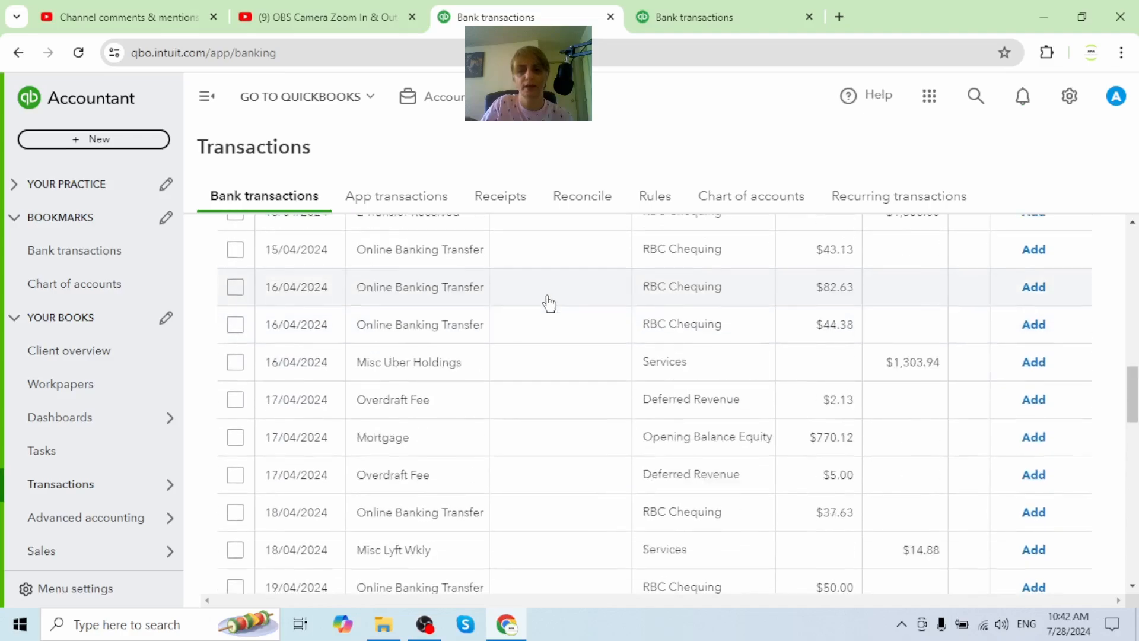
pyautogui.scroll(10, 549, 303)
pyautogui.click(595, 523)
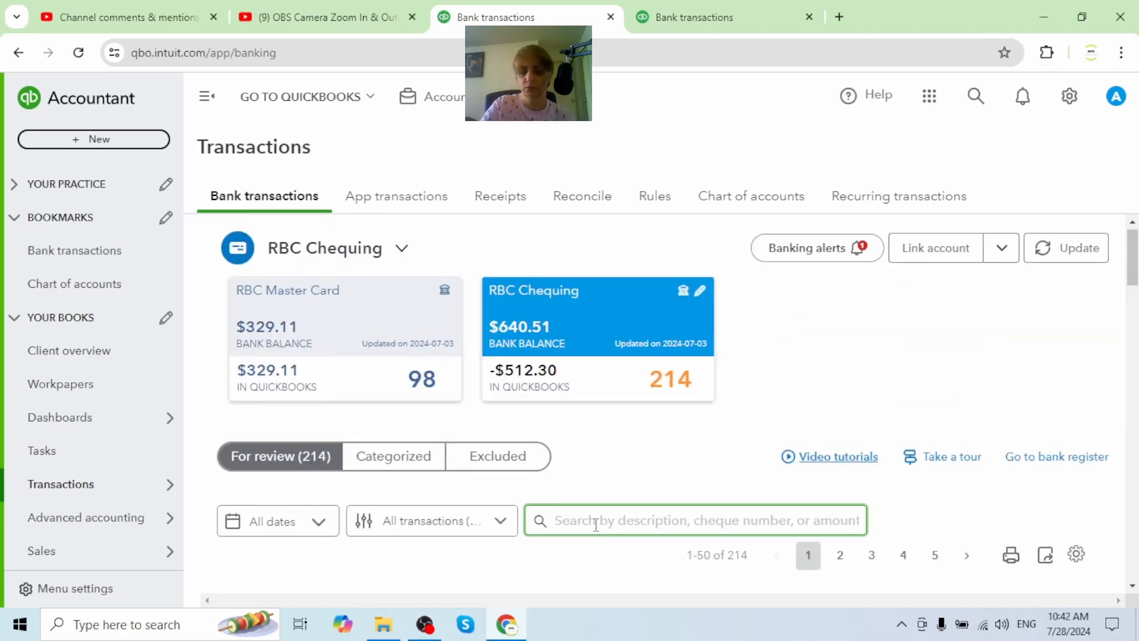
pyautogui.write('72.13')
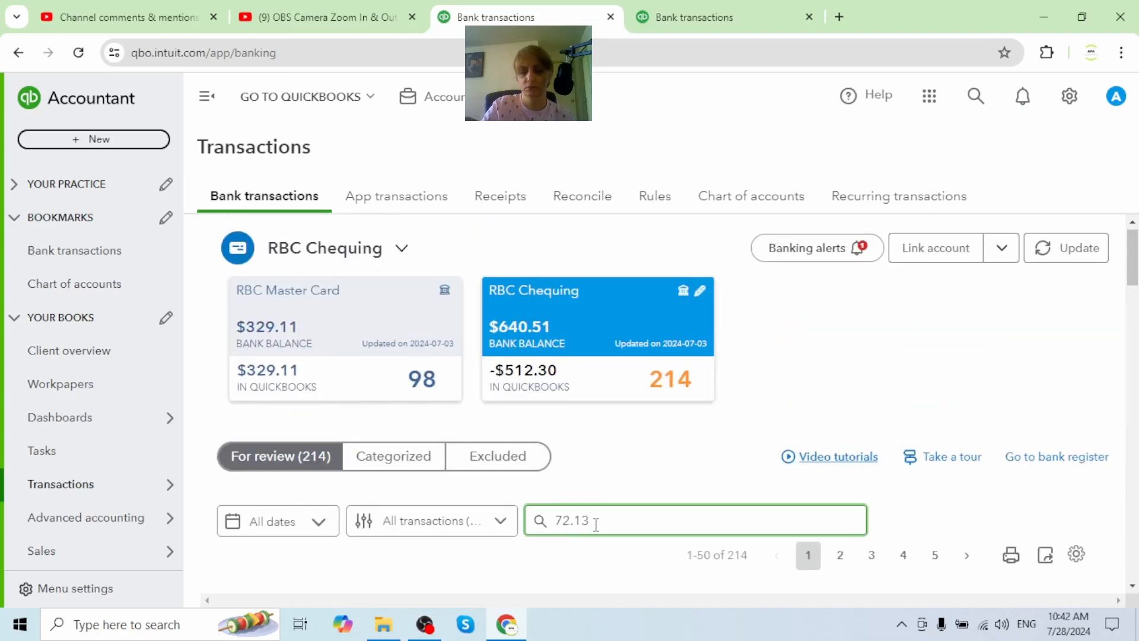
pyautogui.scroll(-3, 593, 415)
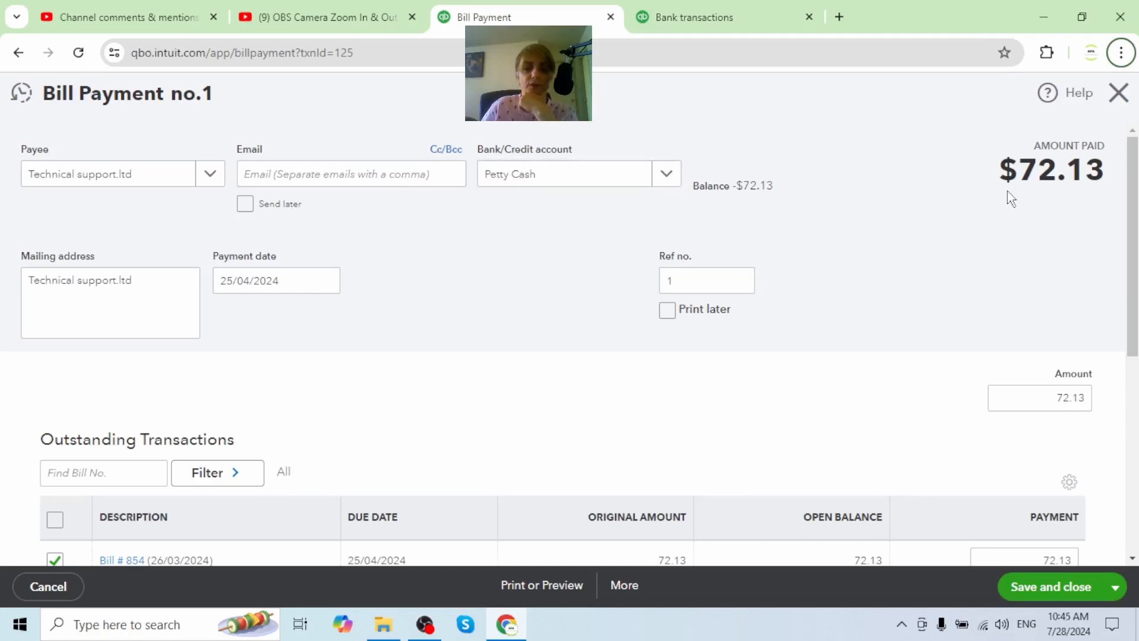
# Step: Change the bill payment's bank account to RBC Chequing, then save and close it, confirming the change to the linked transaction
pyautogui.click(667, 175)
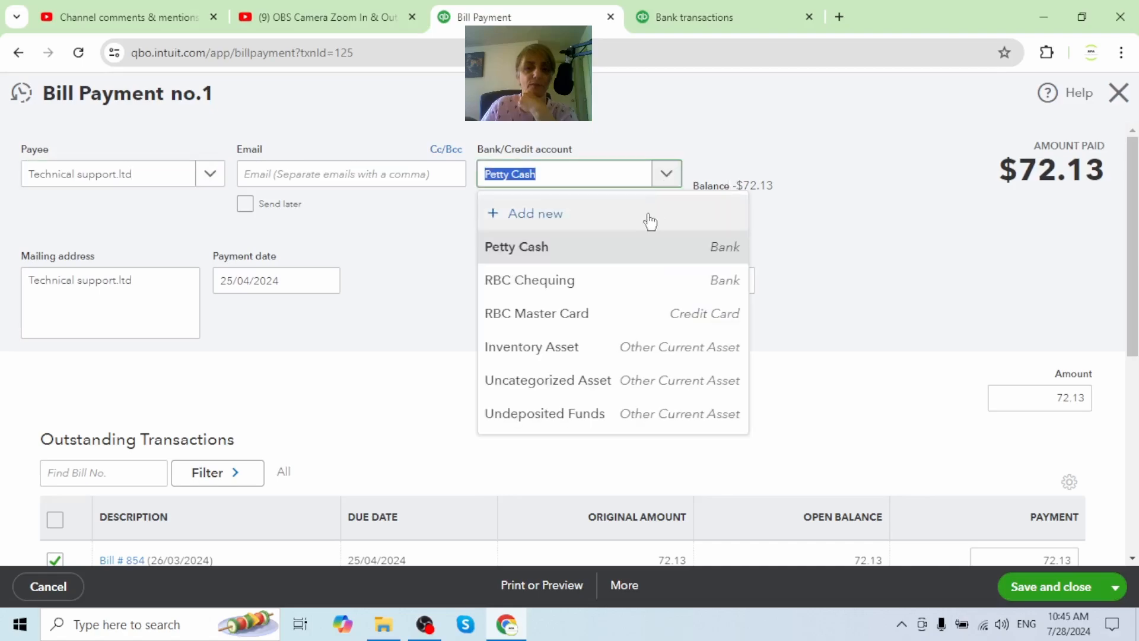
pyautogui.click(545, 287)
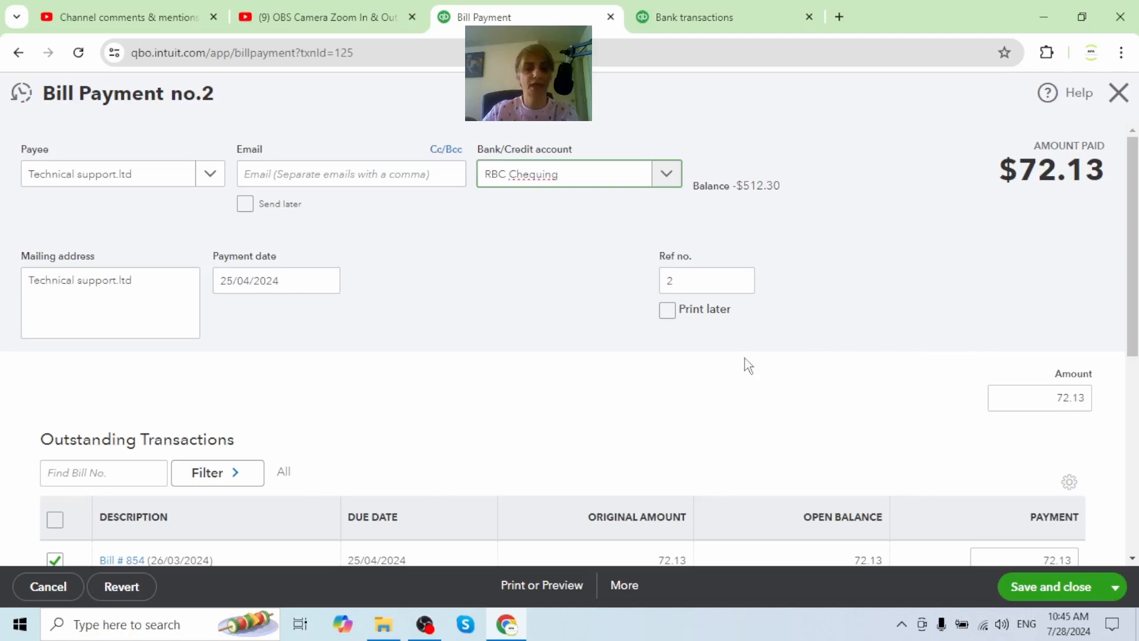
pyautogui.scroll(-3, 478, 364)
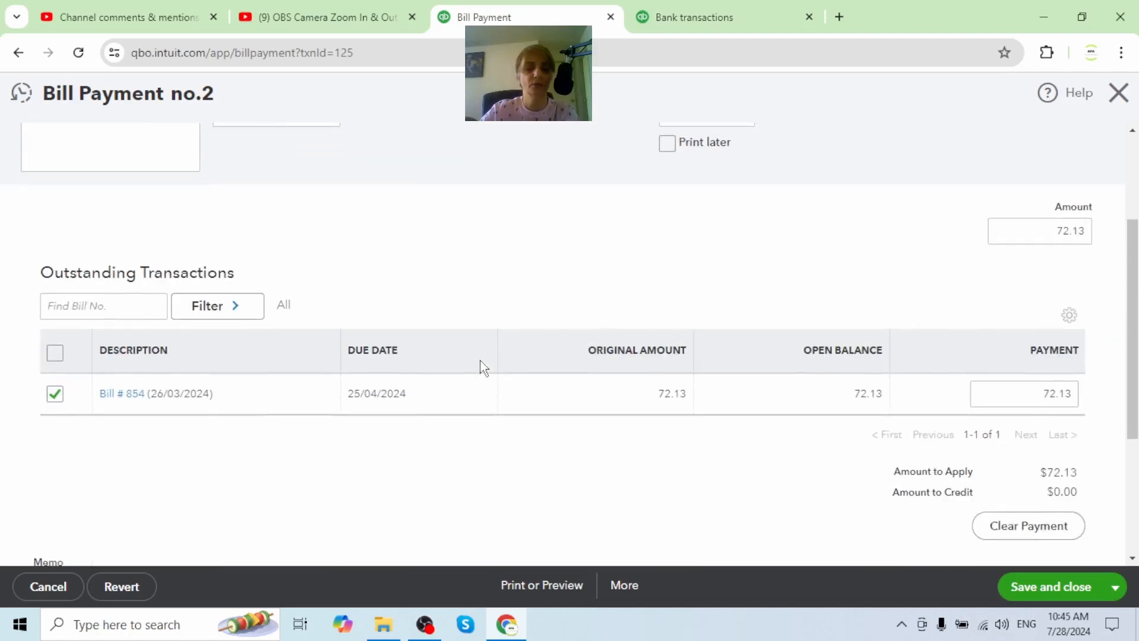
pyautogui.scroll(3, 534, 375)
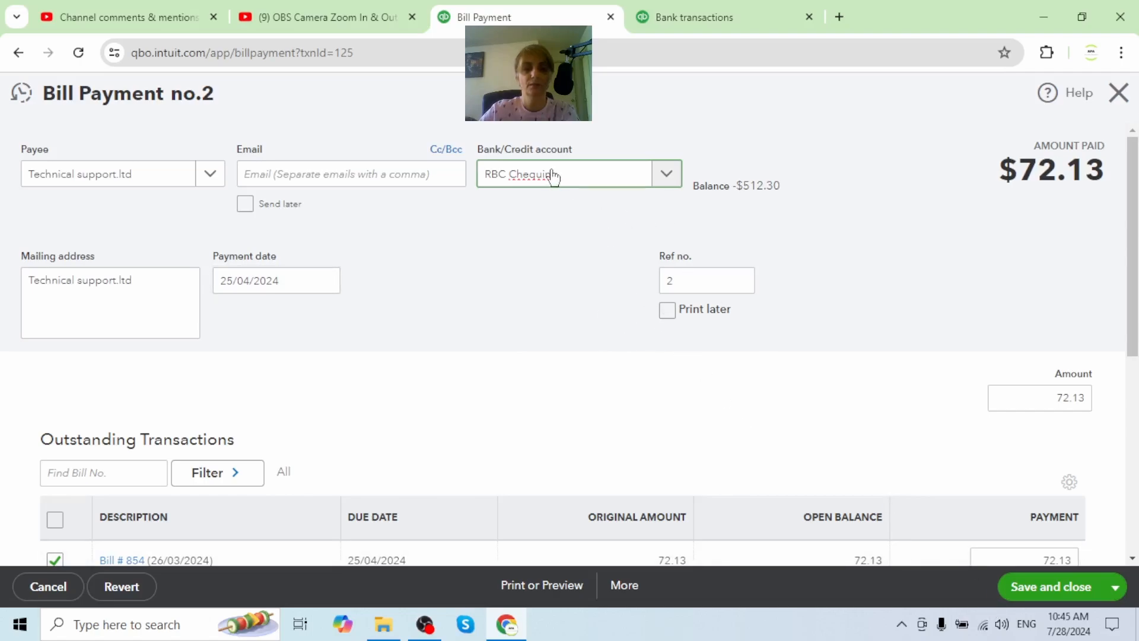
pyautogui.click(1039, 595)
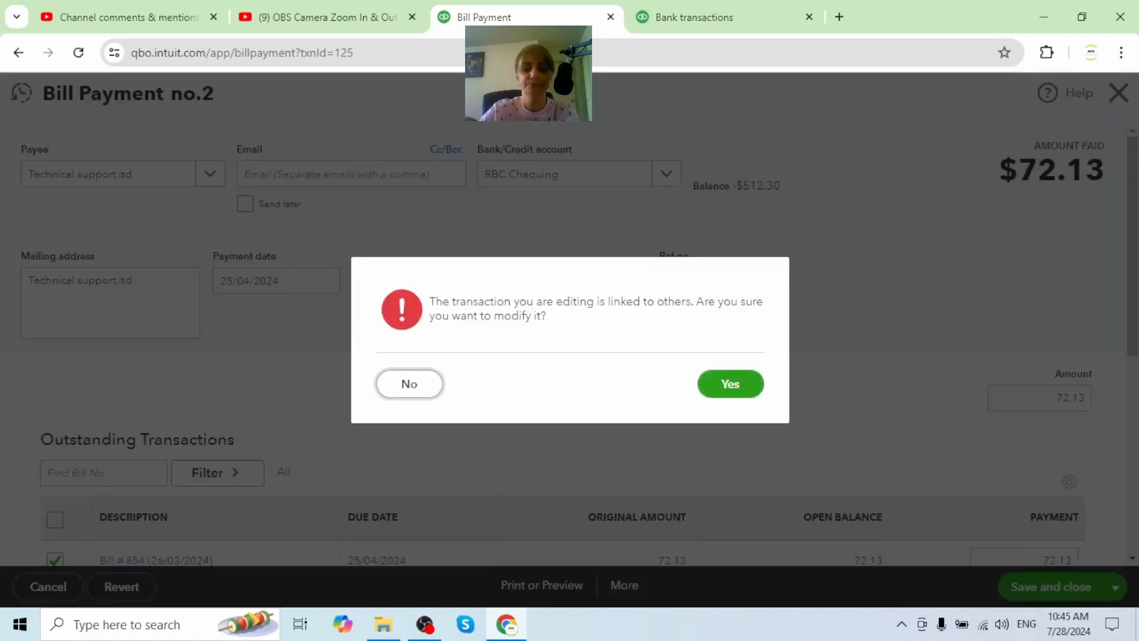
pyautogui.click(746, 396)
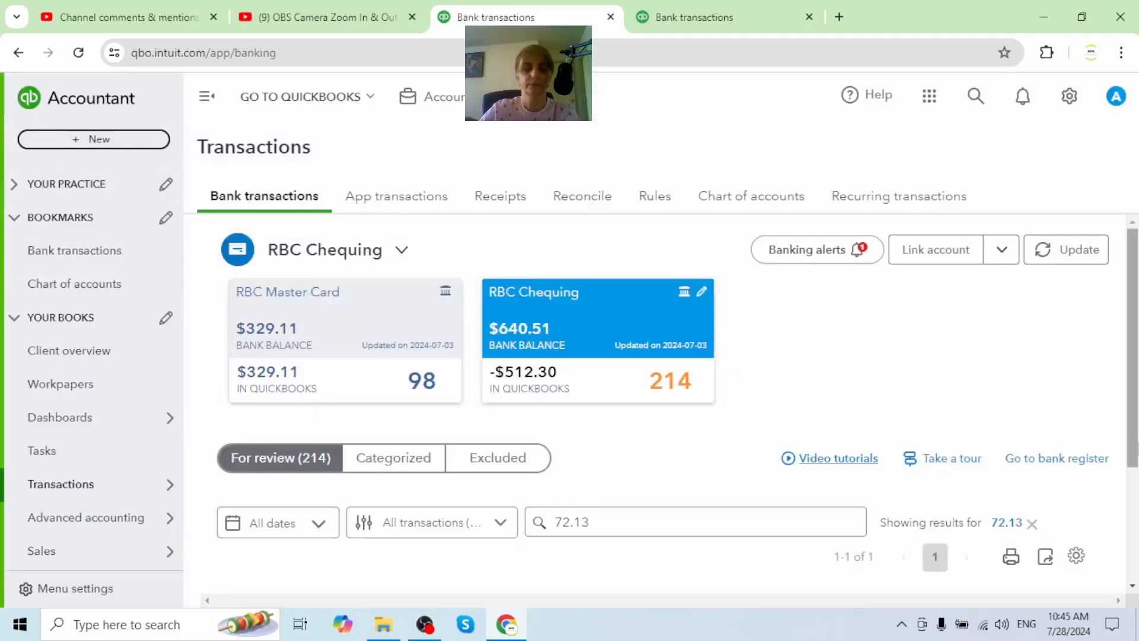
# Step: Match the $72.13 Online Banking Transfer of 25/04/2024 to the Technical support.ltd bill payment
pyautogui.scroll(-3, 872, 321)
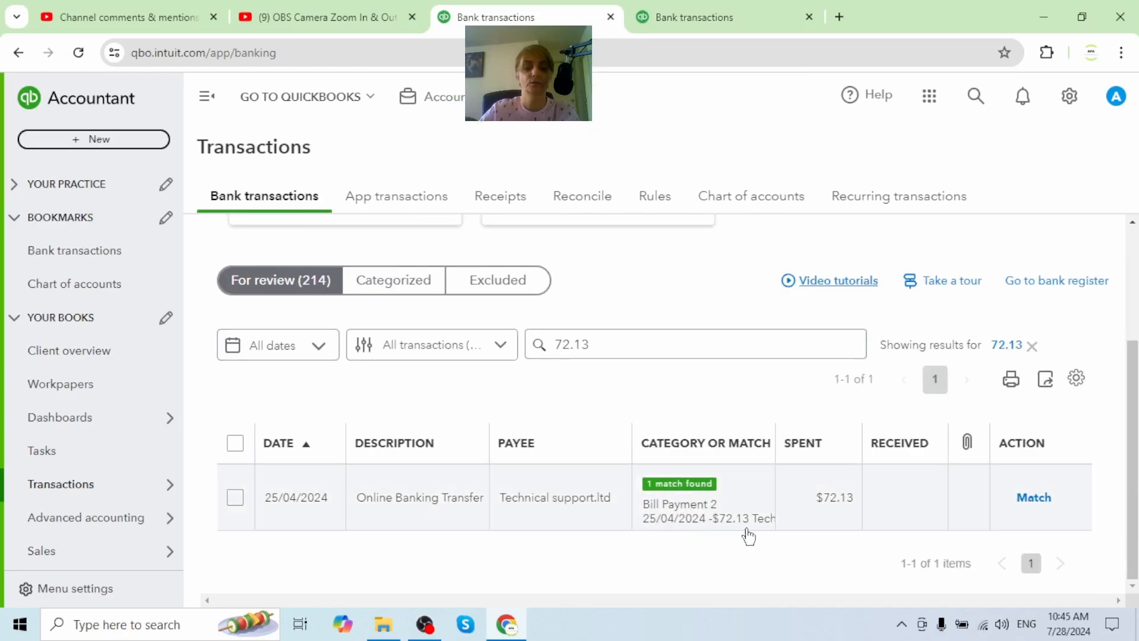
pyautogui.click(1033, 500)
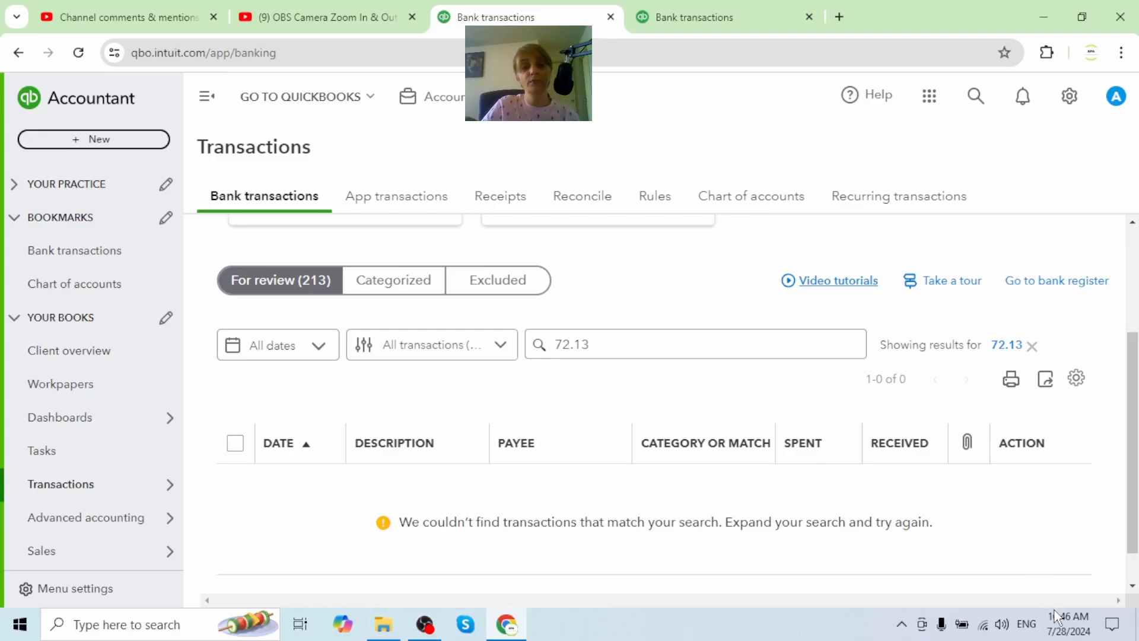
pyautogui.moveTo(1064, 622)
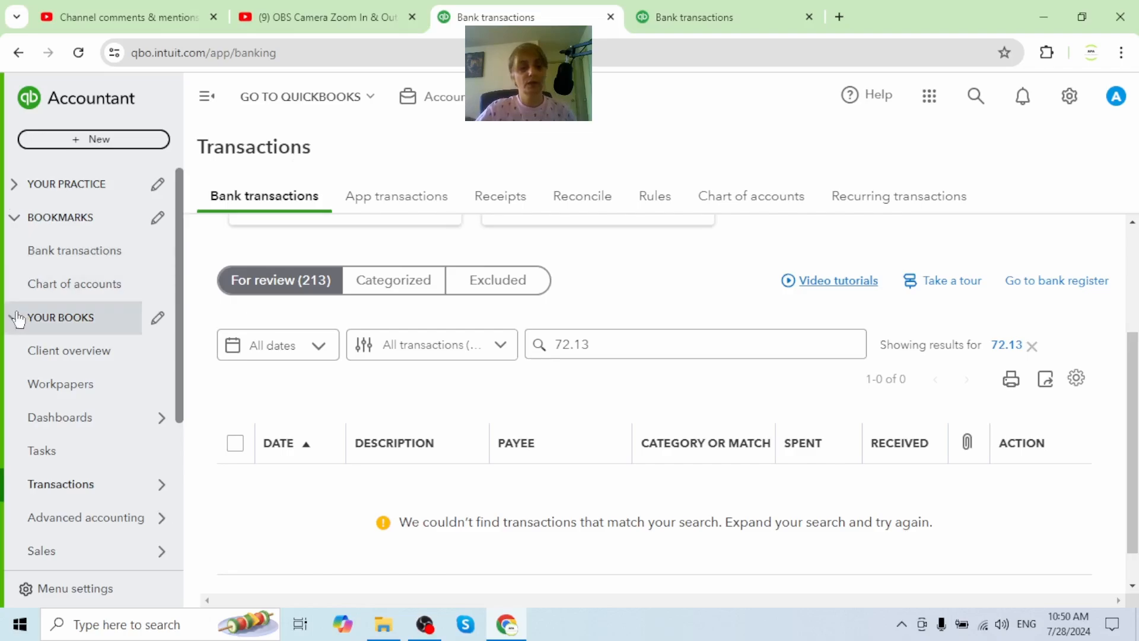
# Step: Check the matched transfer among the categorized RBC Chequing transactions, and clear the 72.13 search
pyautogui.click(99, 256)
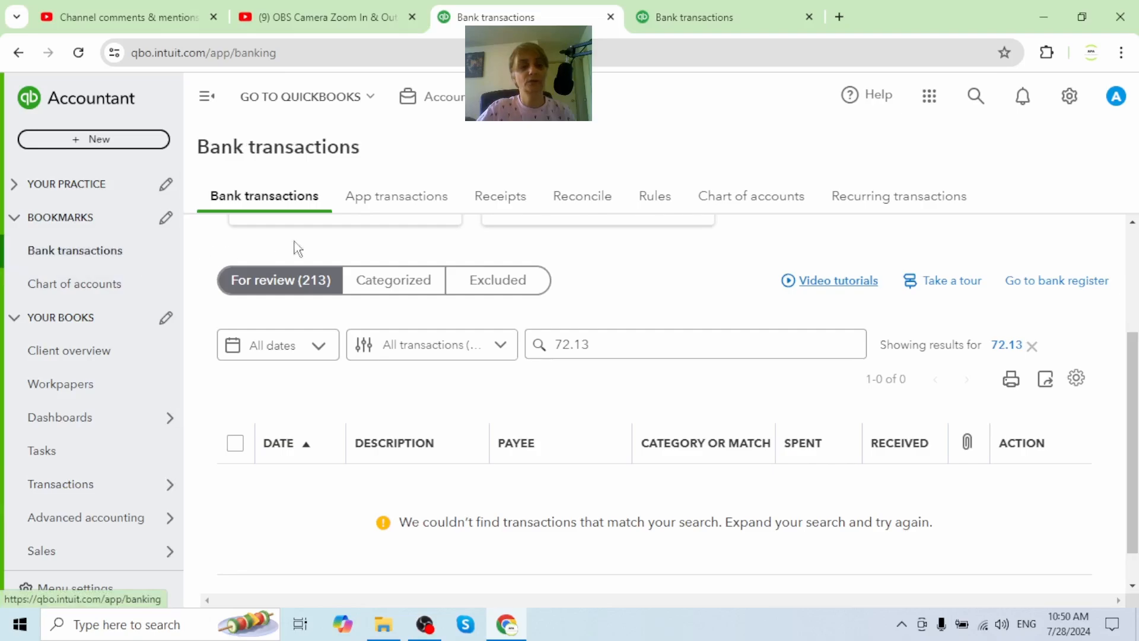
pyautogui.scroll(3, 473, 299)
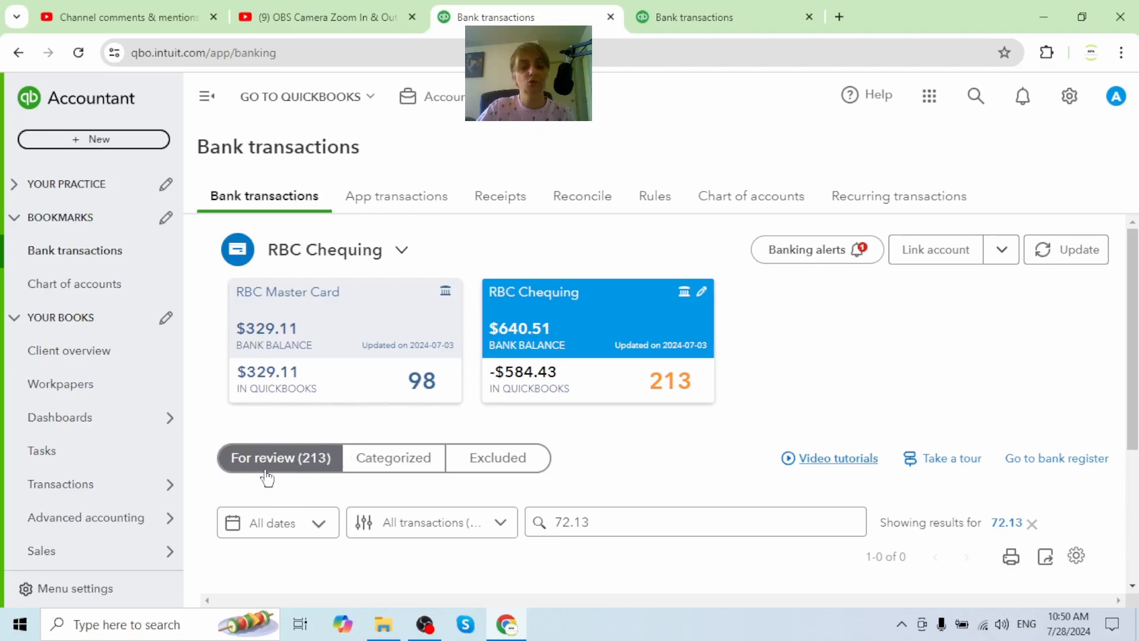
pyautogui.click(375, 460)
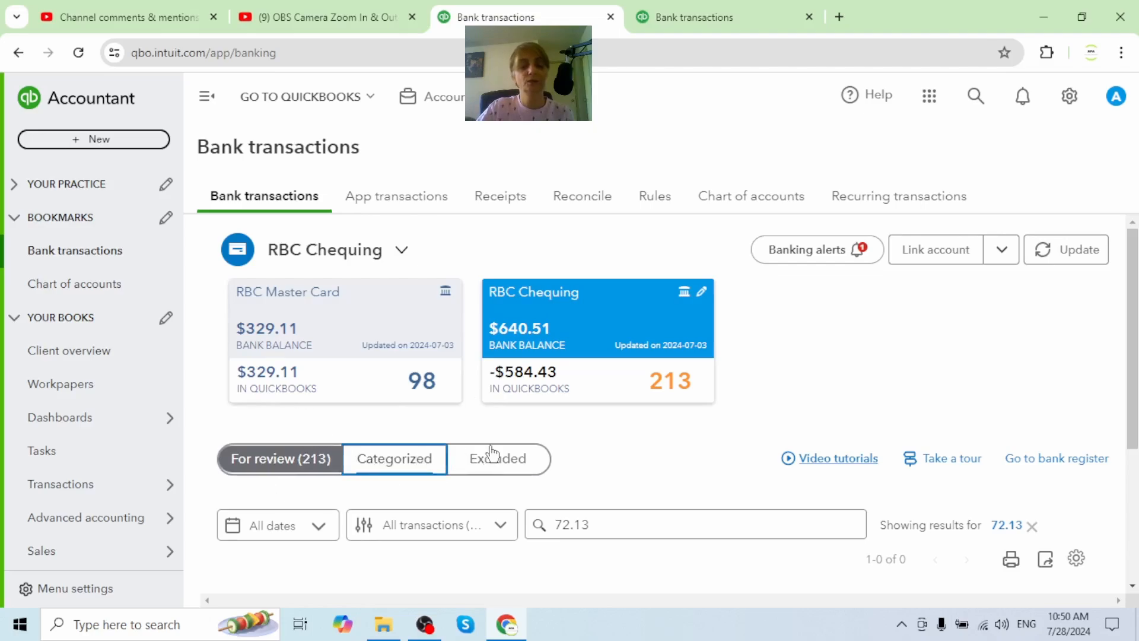
pyautogui.scroll(-2, 625, 453)
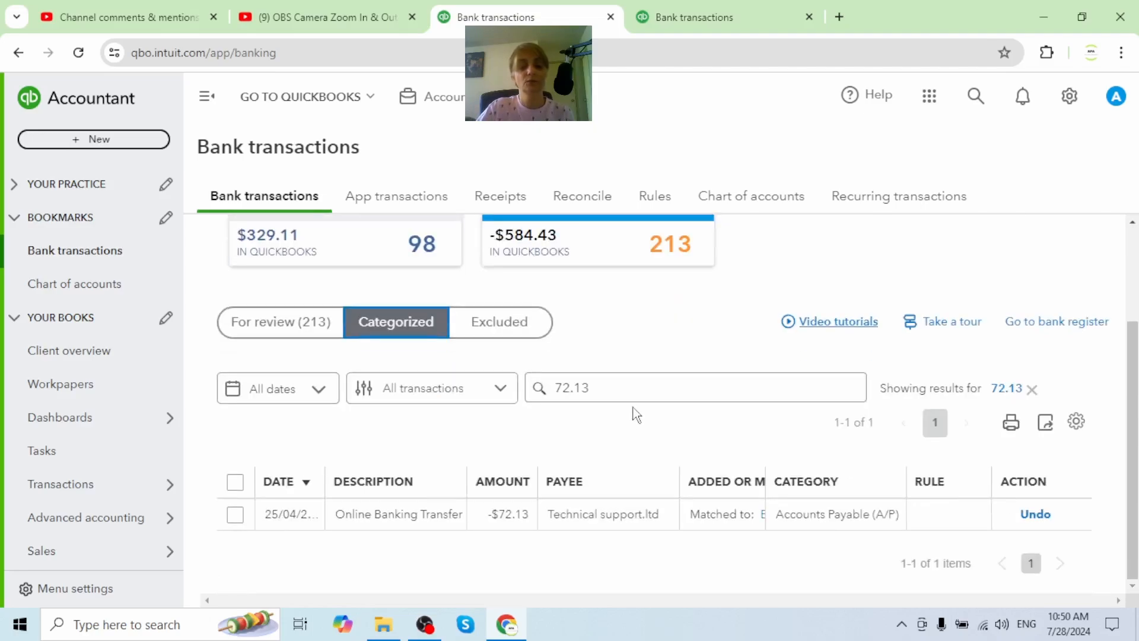
pyautogui.click(1033, 389)
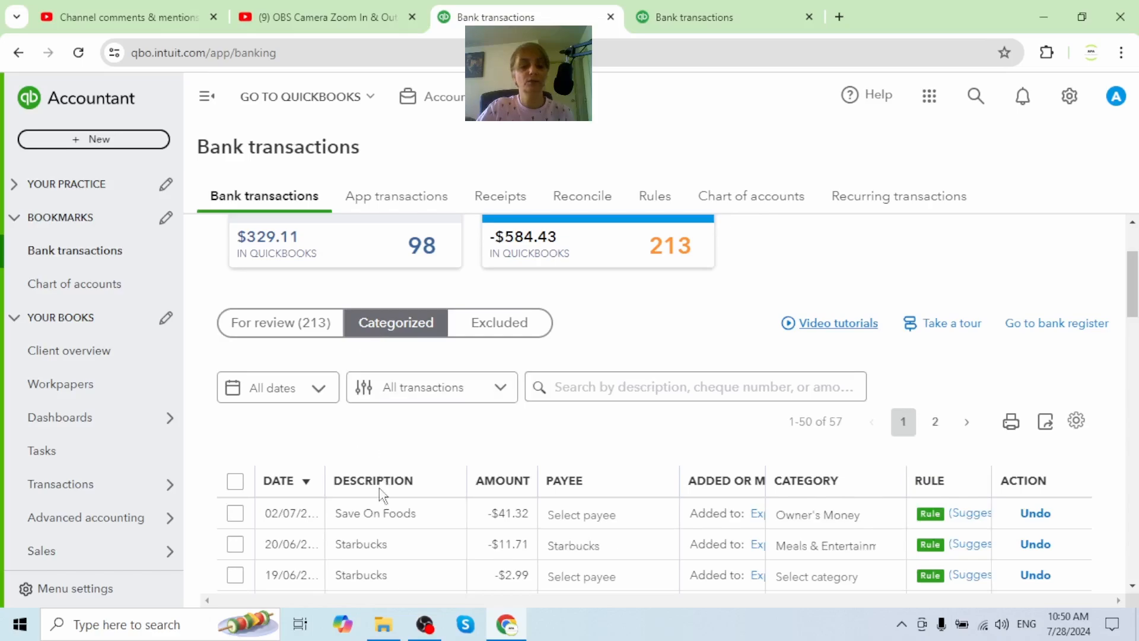
# Step: Look through the categorized RBC Chequing transactions down to the April 2024 entries, and examine the account's excluded transactions list
pyautogui.scroll(-4, 439, 444)
pyautogui.scroll(-15, 439, 444)
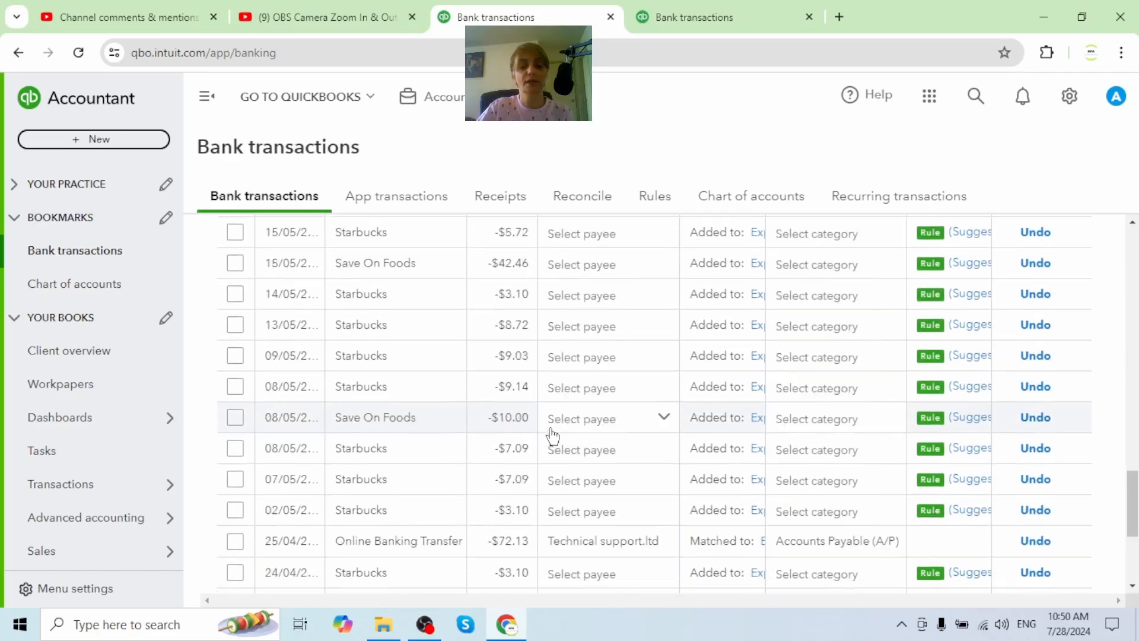
pyautogui.scroll(20, 597, 363)
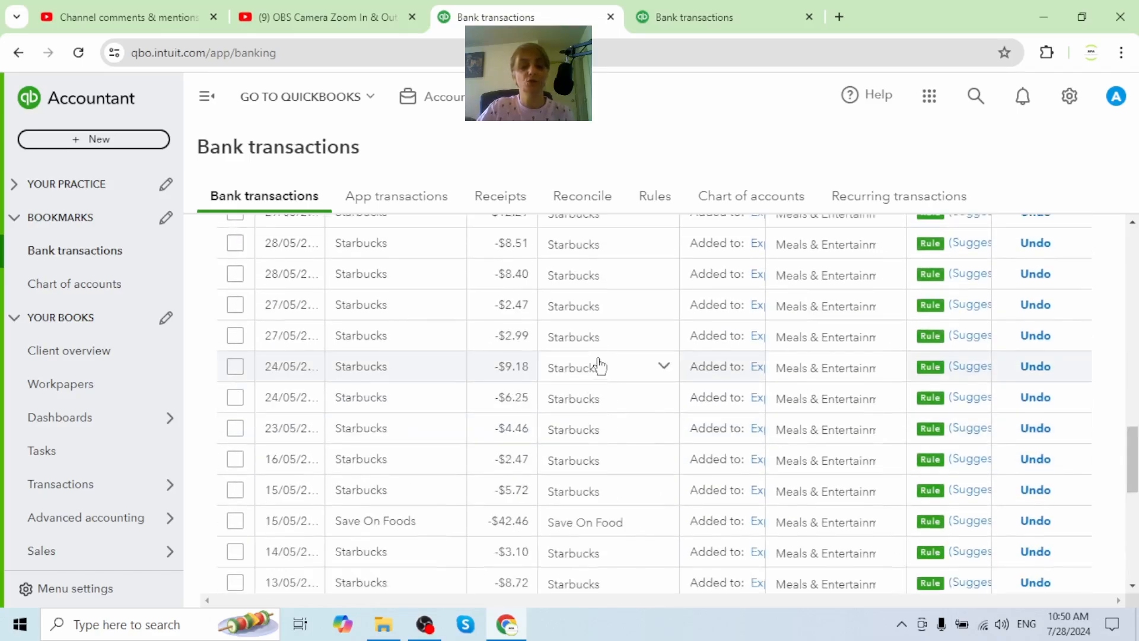
pyautogui.click(504, 460)
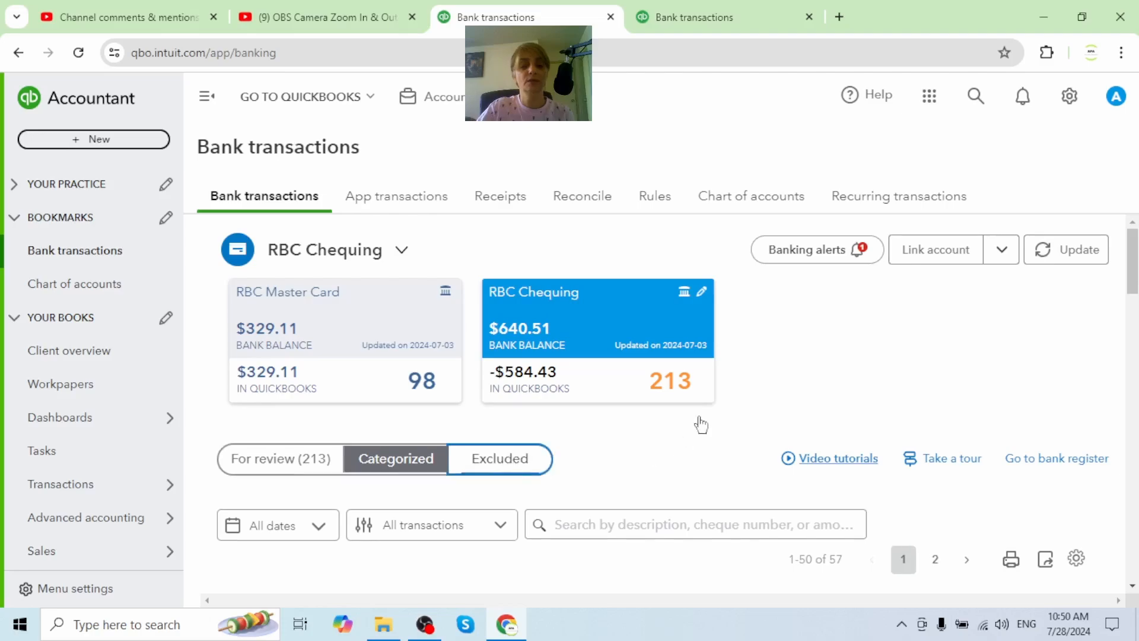
pyautogui.scroll(-2, 717, 410)
pyautogui.scroll(-1, 712, 391)
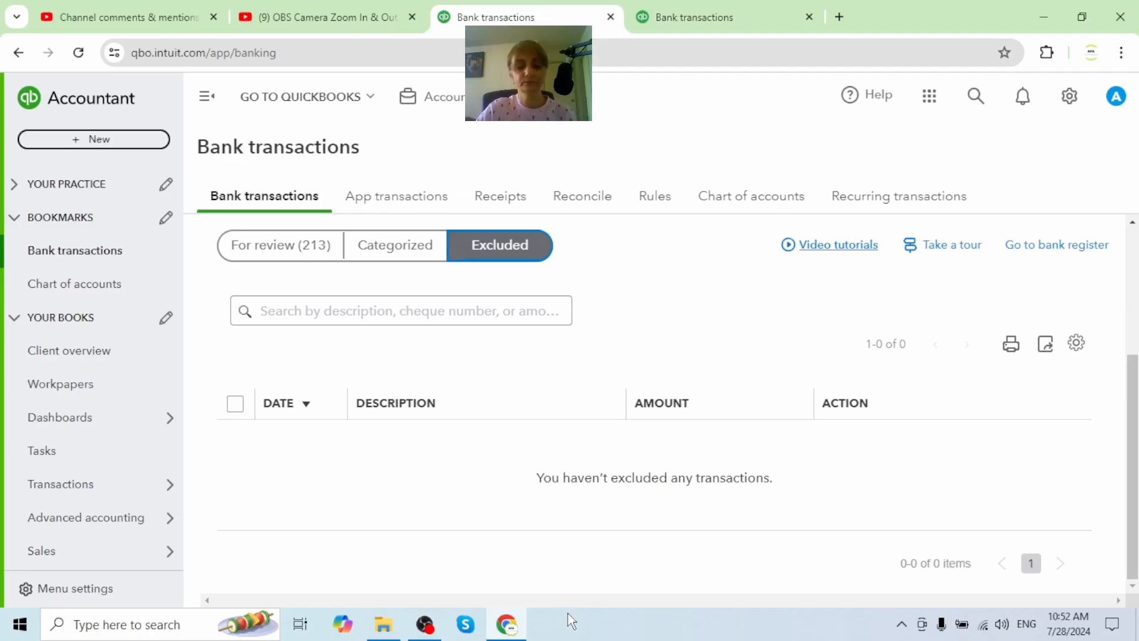
pyautogui.scroll(3, 427, 383)
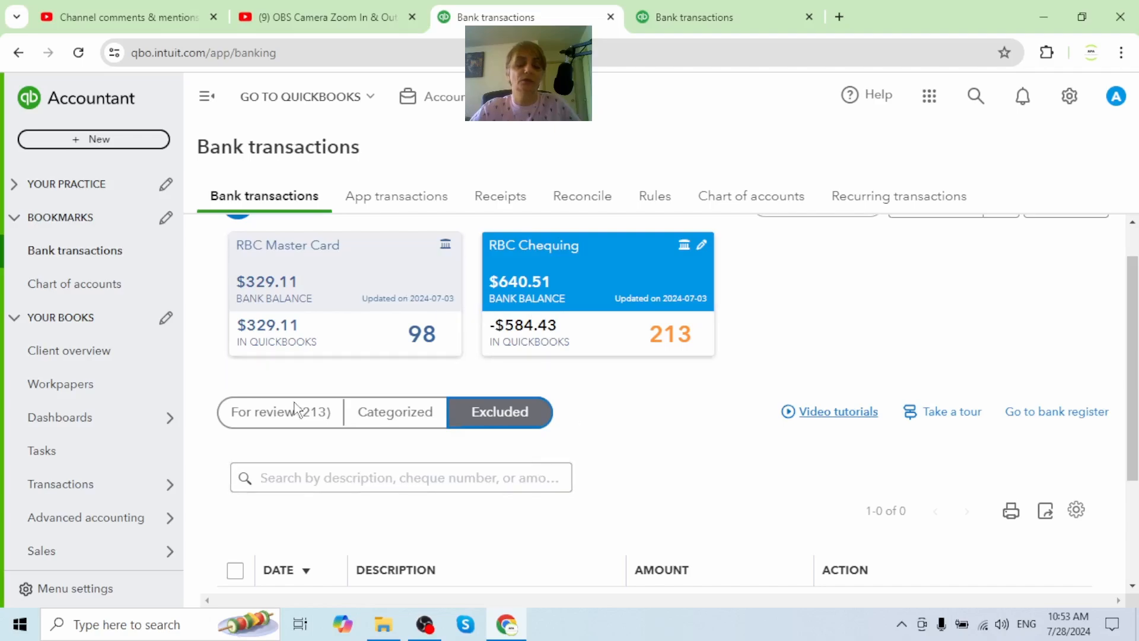
pyautogui.click(419, 481)
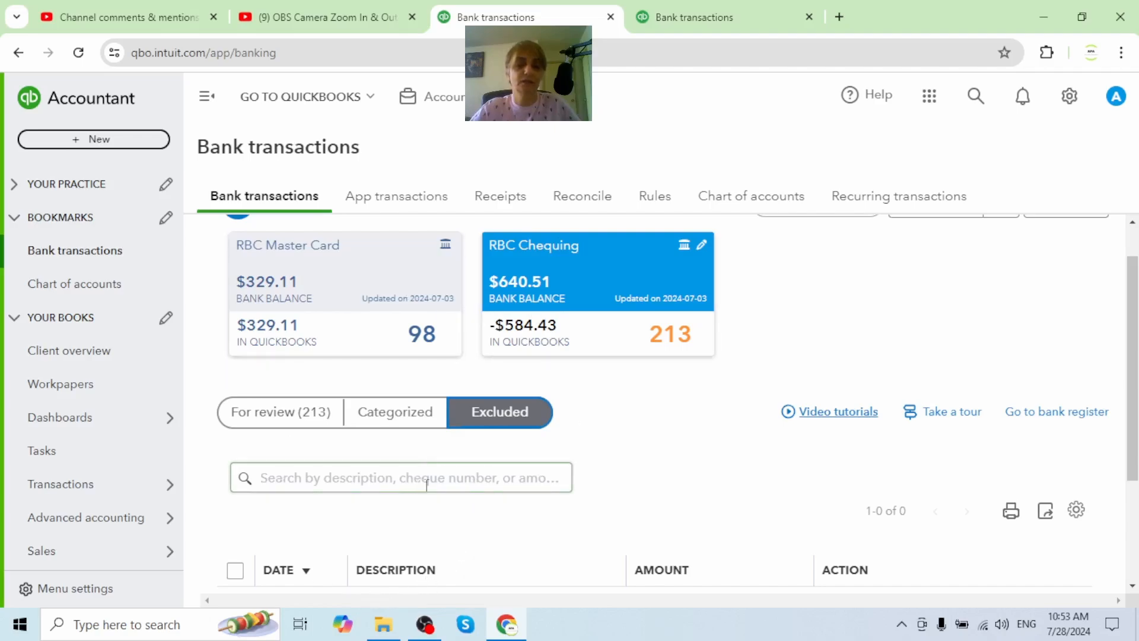